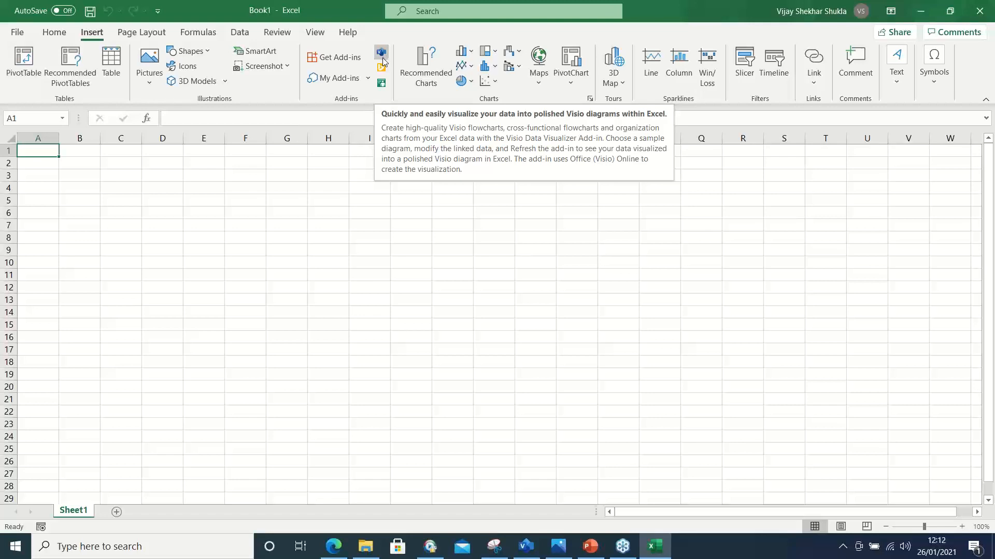
Search the Office add-in store for "visio" and filter the results by the CRM and Maps & Feeds categories.
{"action": "left_click", "coordinate": [326, 60]}
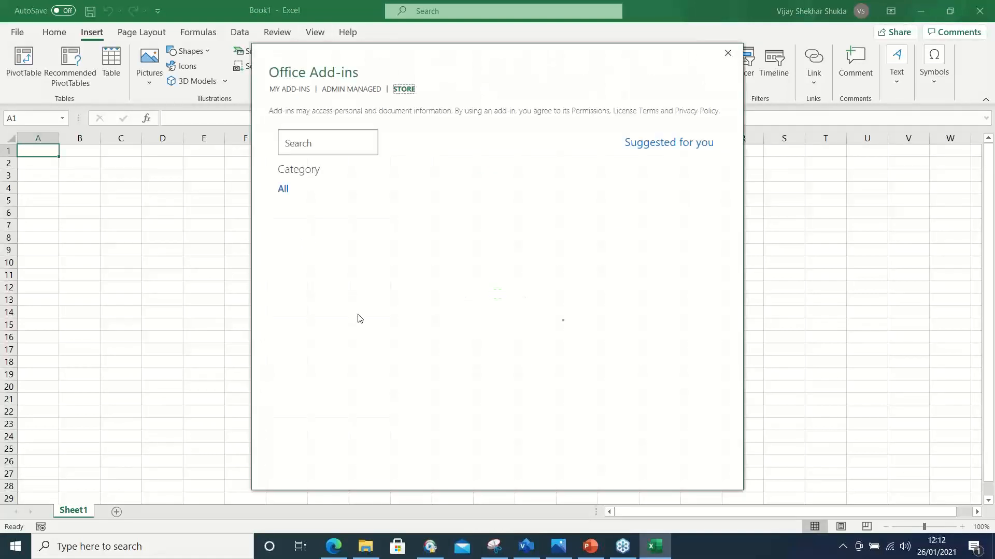
{"action": "left_click", "coordinate": [318, 144]}
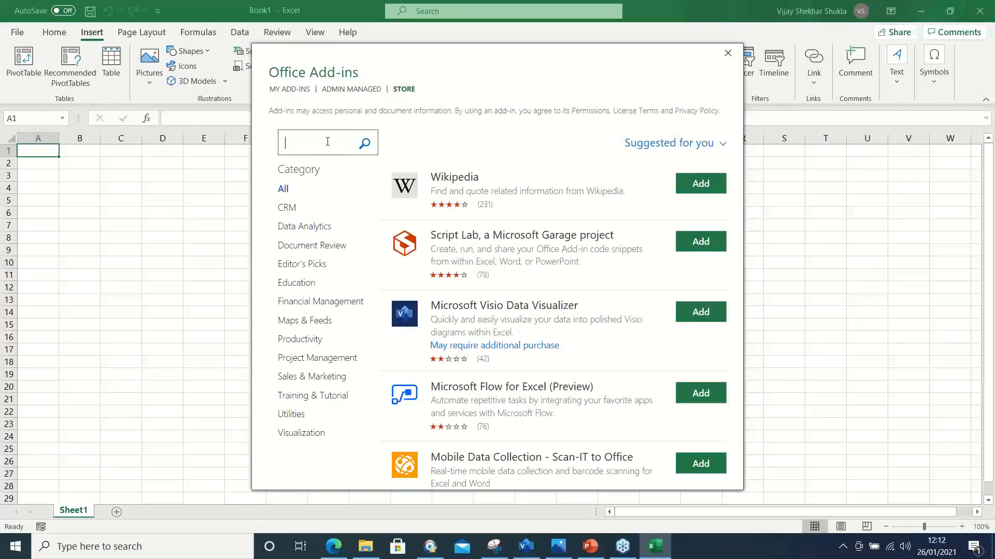
{"action": "type", "text": "visio"}
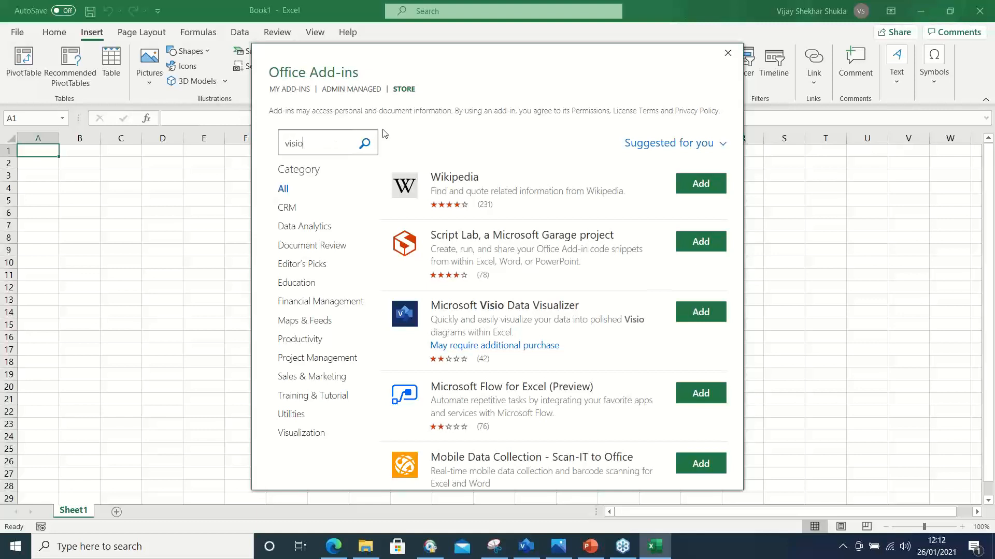
{"action": "left_click", "coordinate": [365, 144]}
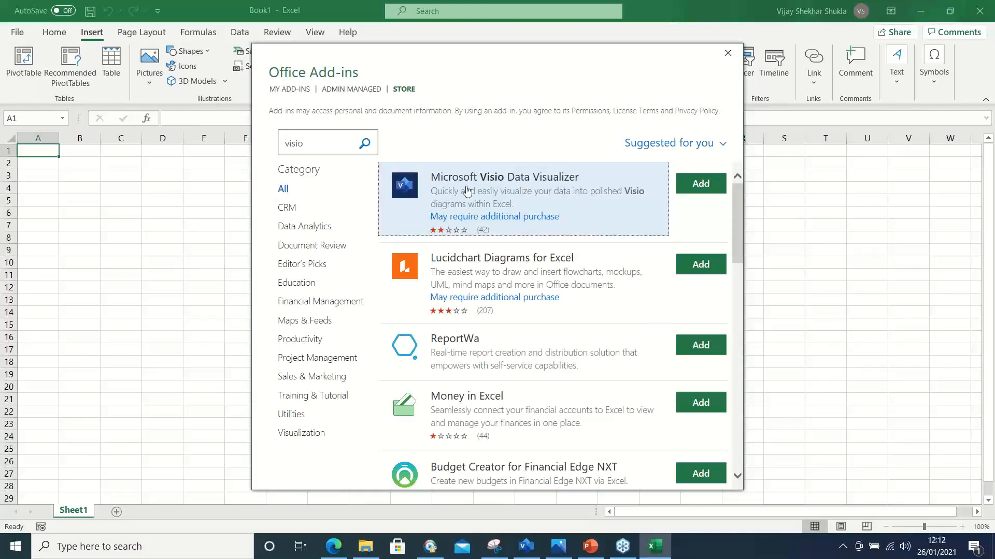
{"action": "left_click", "coordinate": [289, 211]}
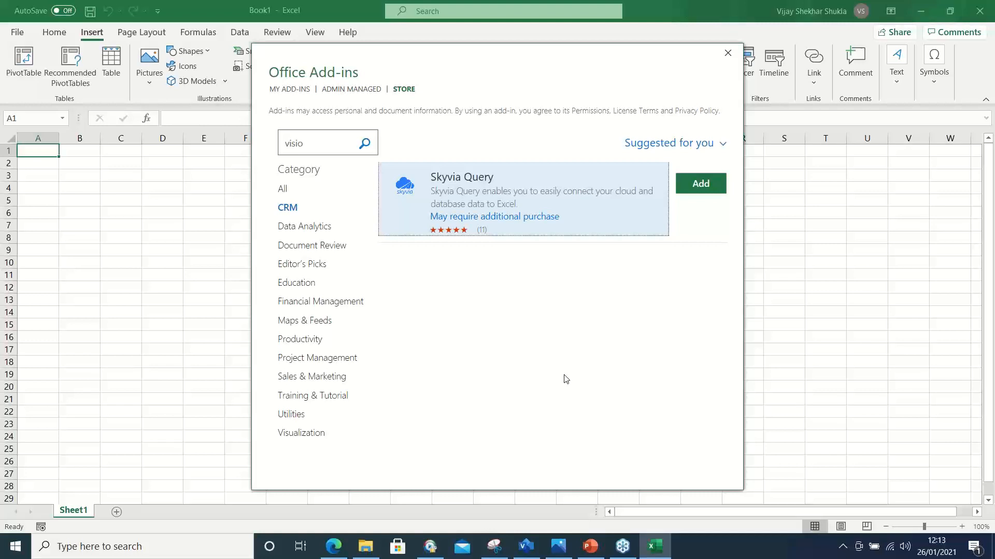
{"action": "left_click", "coordinate": [305, 320]}
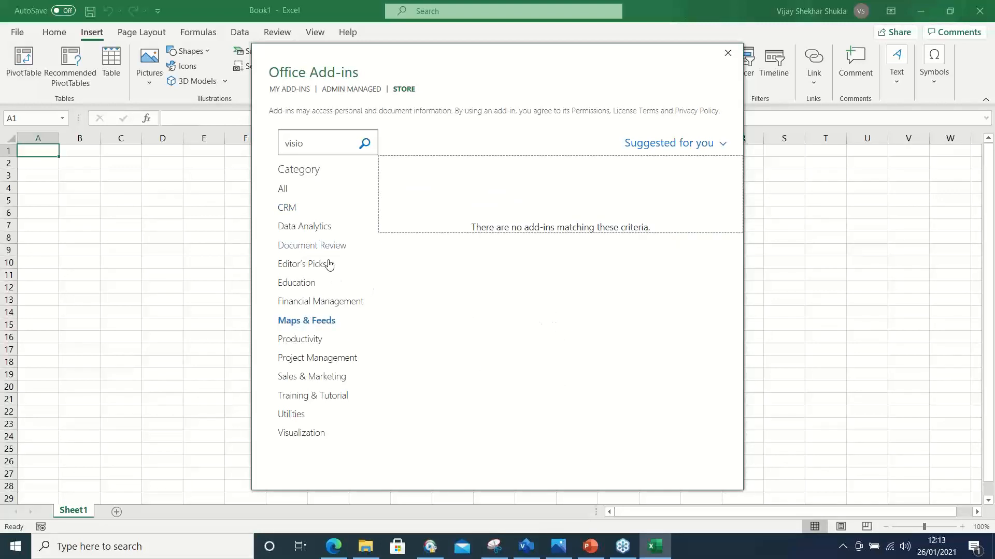
Clear the store's search text and browse the add-ins in the Data Analytics category.
{"action": "left_click", "coordinate": [312, 145]}
{"action": "key", "text": "BackSpace"}
{"action": "key", "text": "BackSpace"}
{"action": "key", "text": "BackSpace"}
{"action": "key", "text": "BackSpace"}
{"action": "key", "text": "BackSpace"}
{"action": "left_click", "coordinate": [290, 228]}
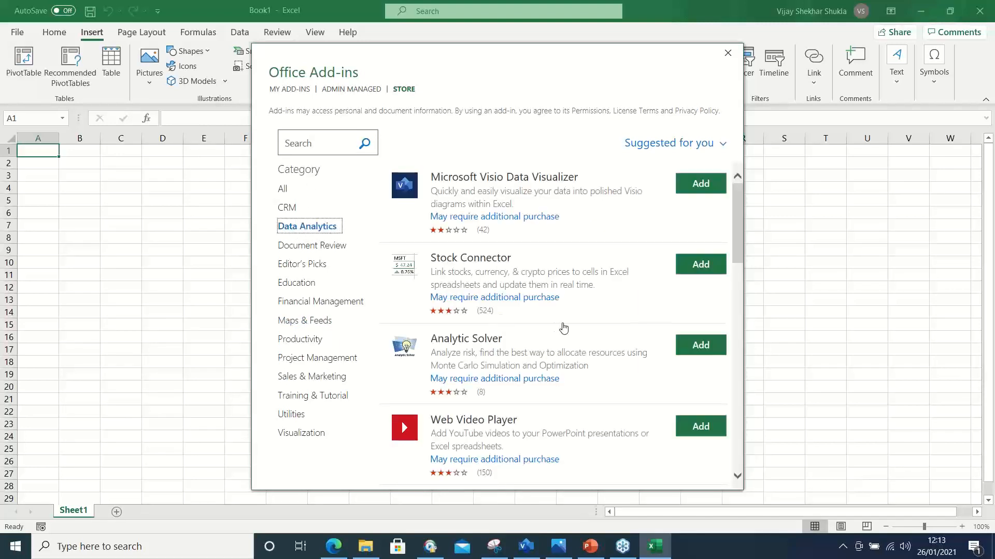
{"action": "scroll", "coordinate": [549, 328], "scroll_direction": "down", "scroll_amount": 2}
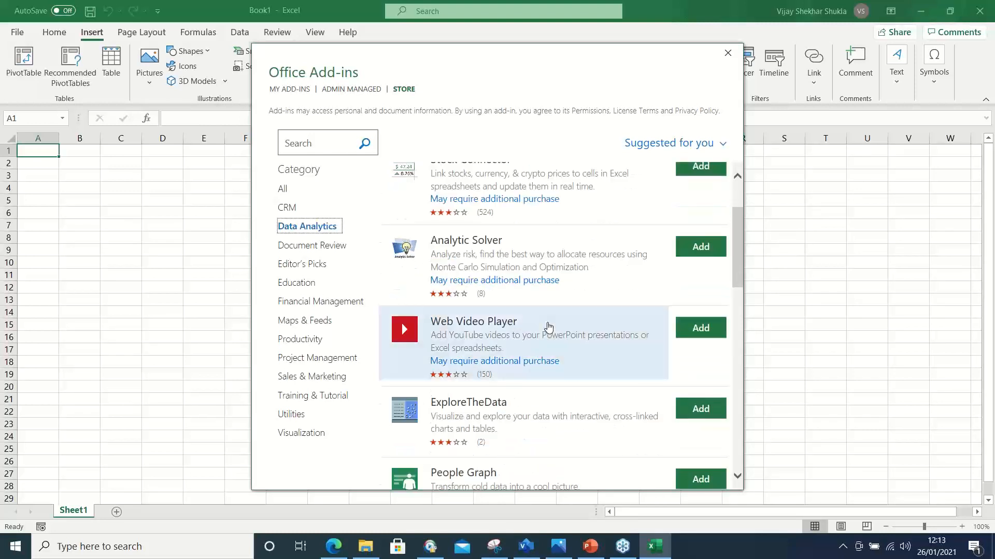
{"action": "scroll", "coordinate": [548, 328], "scroll_direction": "up", "scroll_amount": 2}
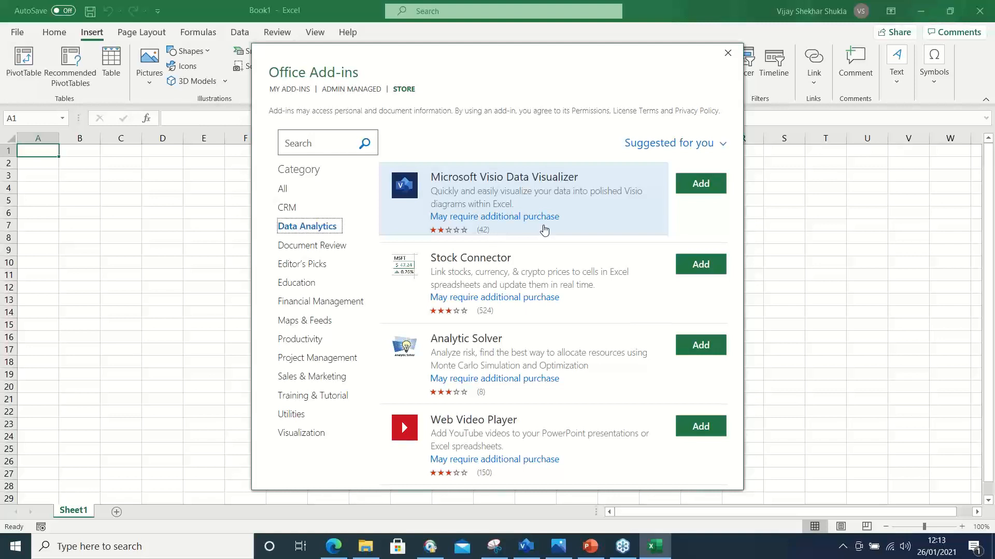
Switch to PowerPoint and view slides 6, 8 and 9 and the Hierarchy Diagram slide 5.
{"action": "left_click", "coordinate": [591, 547]}
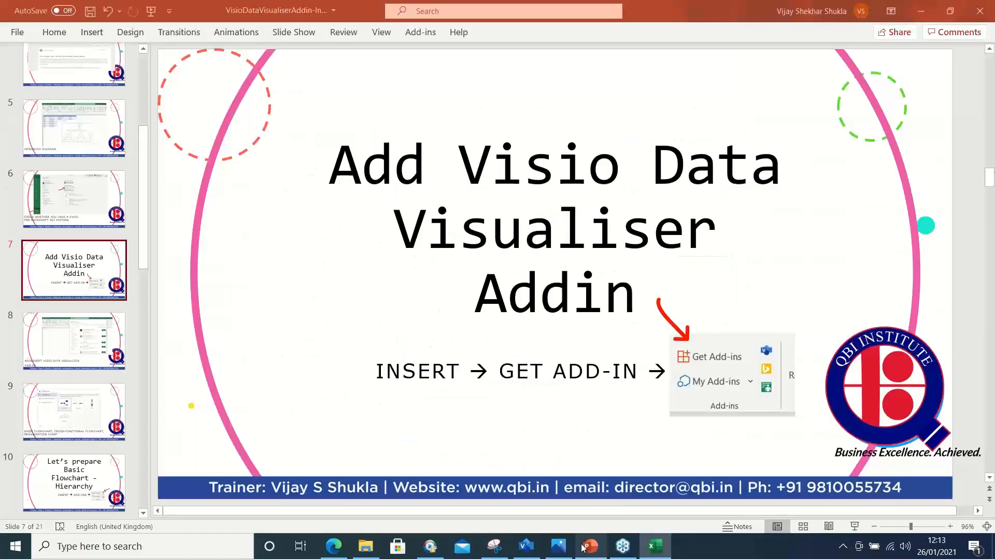
{"action": "key", "text": "Up"}
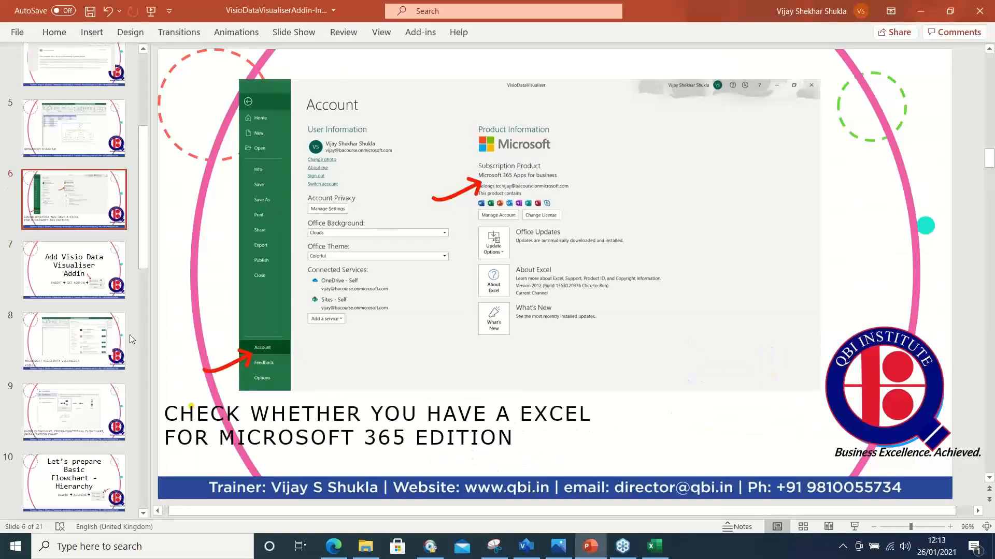
{"action": "left_click", "coordinate": [71, 346]}
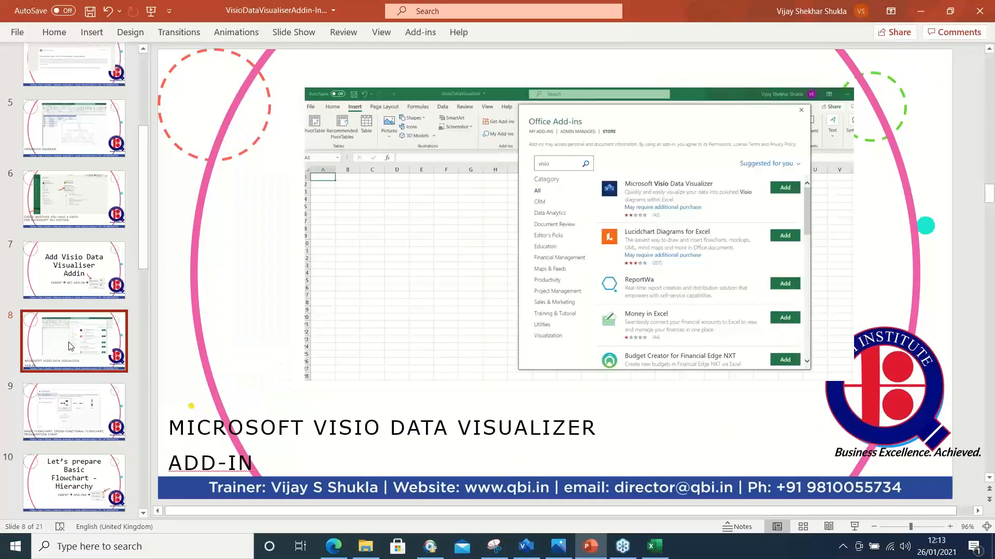
{"action": "left_click", "coordinate": [65, 403]}
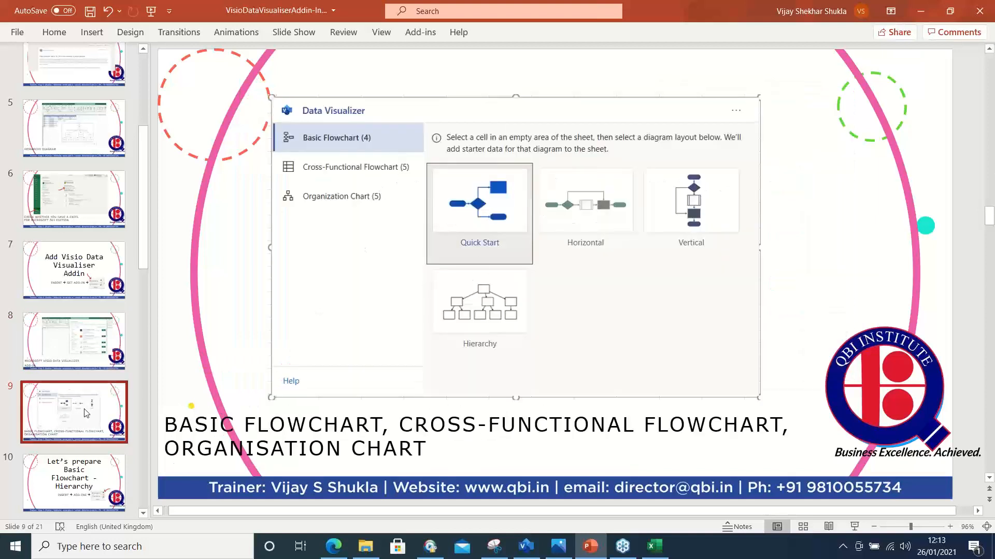
{"action": "left_click", "coordinate": [119, 124]}
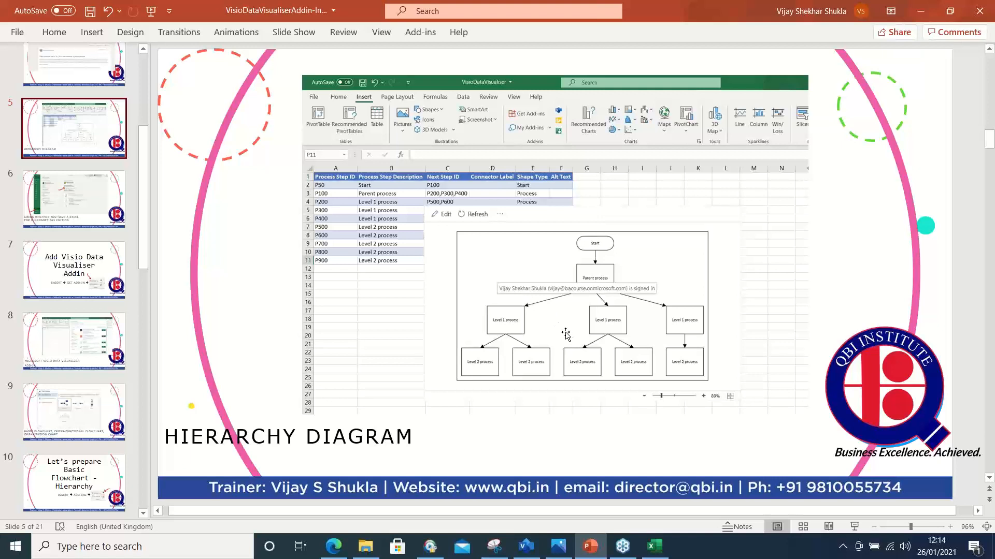
Return to Excel, close the add-in store and insert the Visio Data Visualizer add-in into the sheet.
{"action": "left_click", "coordinate": [667, 548]}
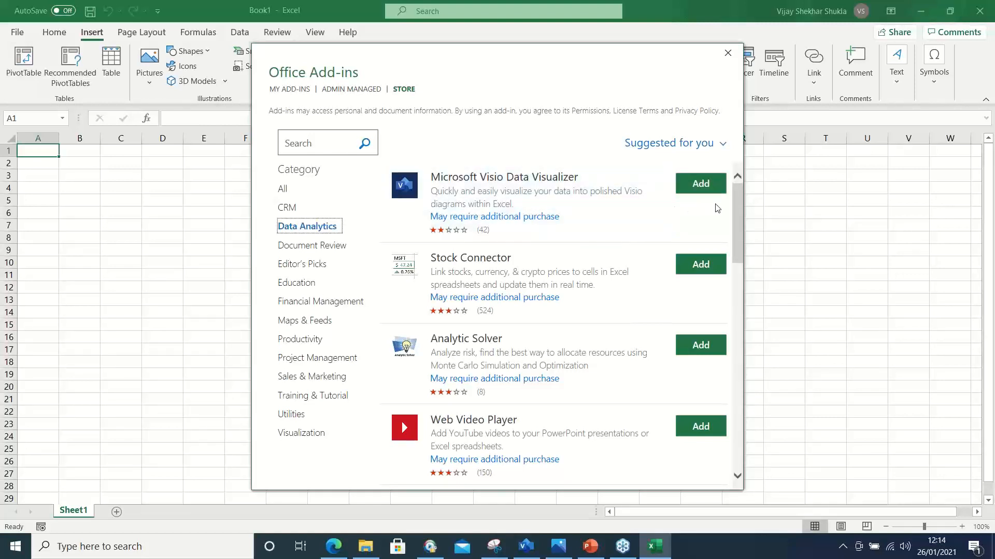
{"action": "left_click", "coordinate": [982, 277]}
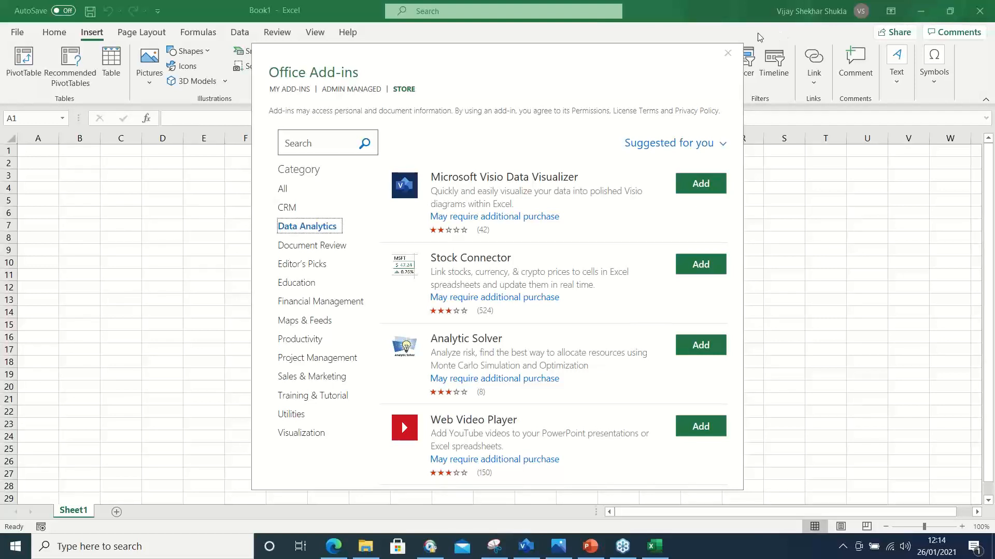
{"action": "left_click", "coordinate": [727, 53]}
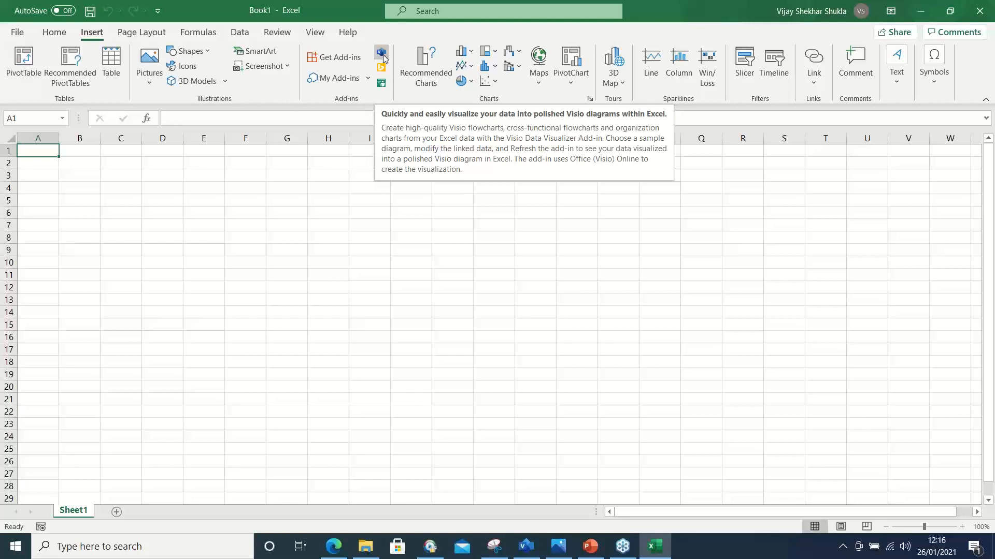
{"action": "left_click", "coordinate": [381, 54]}
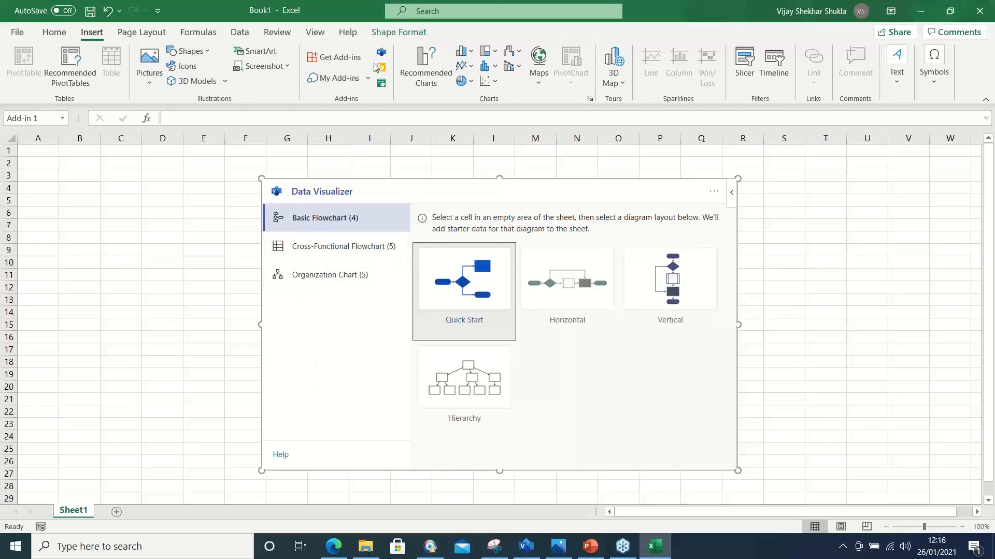
View the Data Visualizer layouts for Cross-Functional Flowchart and Organization Chart, ending on Basic Flowchart.
{"action": "left_click", "coordinate": [318, 227]}
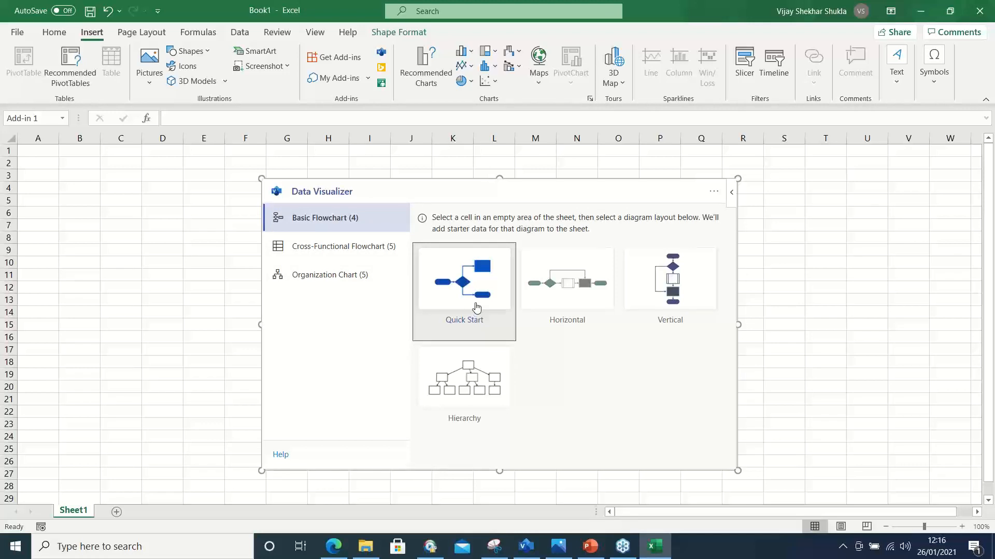
{"action": "left_click", "coordinate": [318, 249]}
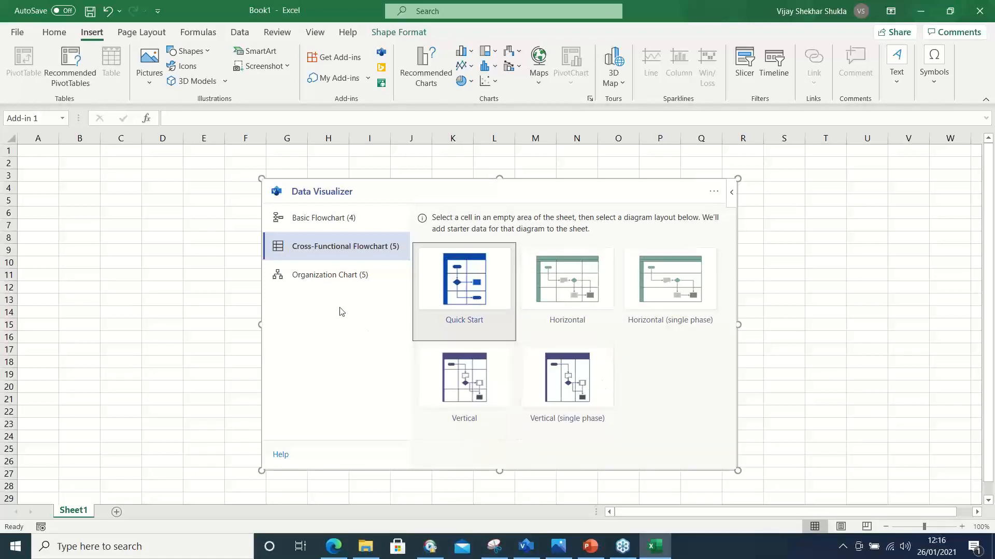
{"action": "left_click", "coordinate": [329, 283]}
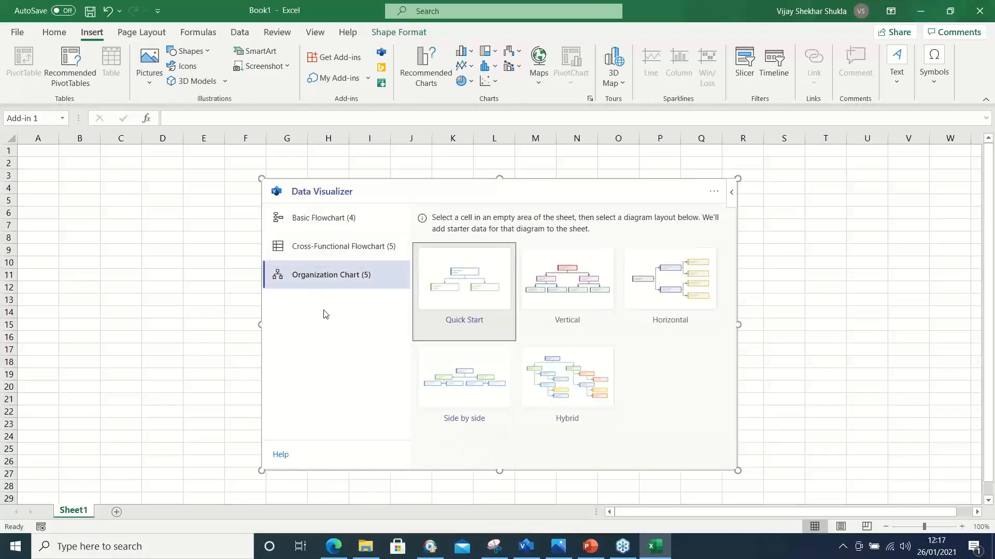
{"action": "left_click", "coordinate": [317, 219]}
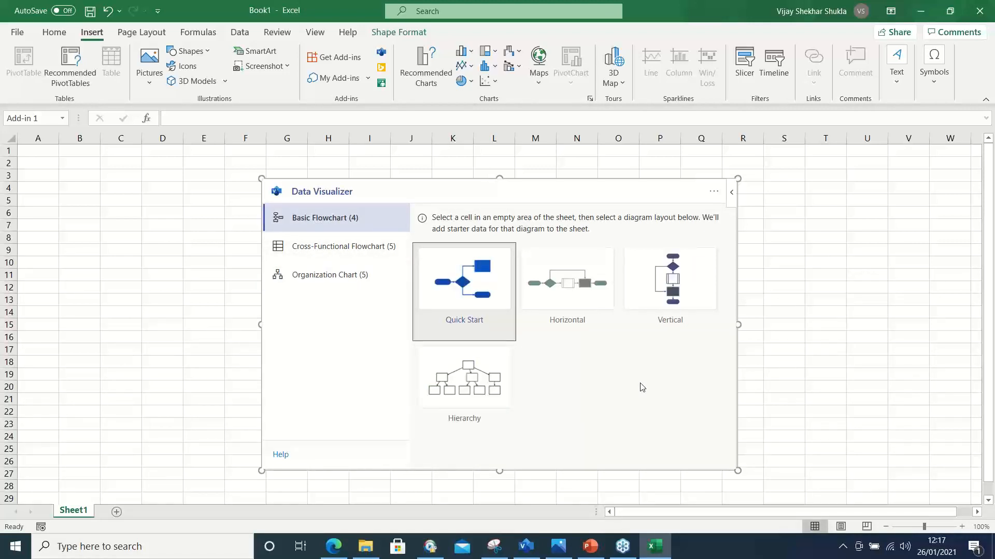
Switch to PowerPoint and view slides 8 to 11 on the add-in, its diagram types and the Hierarchy layout.
{"action": "left_click", "coordinate": [590, 547]}
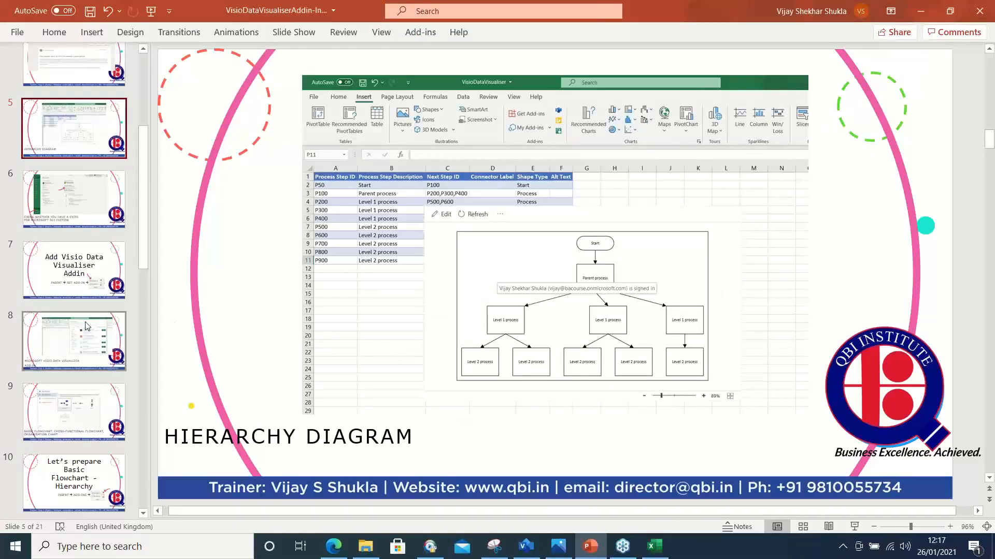
{"action": "scroll", "coordinate": [87, 326], "scroll_direction": "down", "scroll_amount": 3}
{"action": "left_click", "coordinate": [89, 285]}
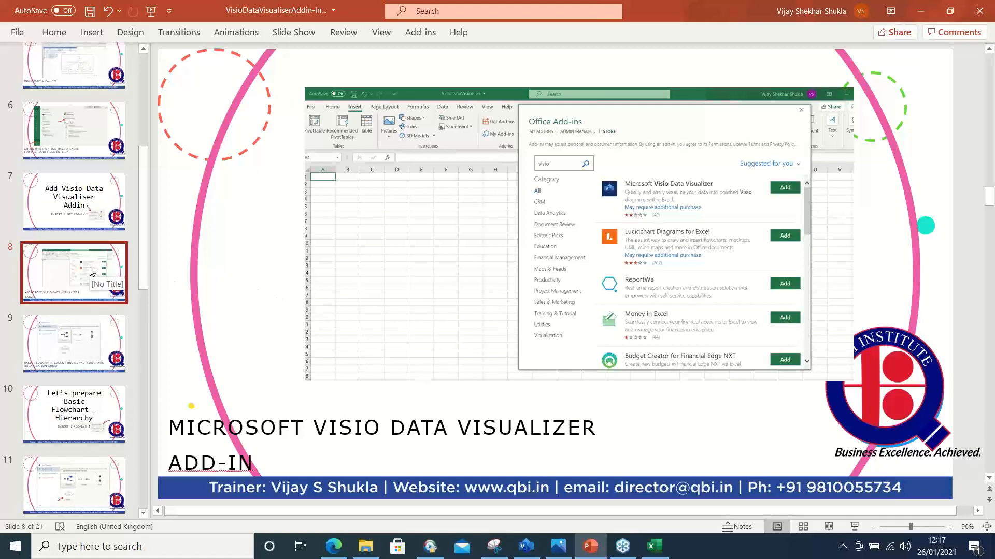
{"action": "left_click", "coordinate": [93, 329]}
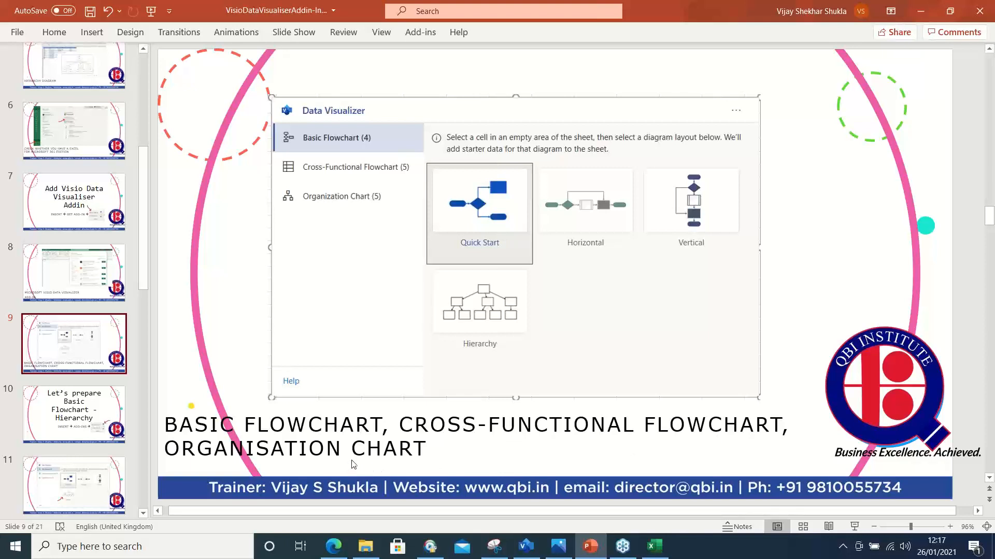
{"action": "left_click", "coordinate": [121, 400]}
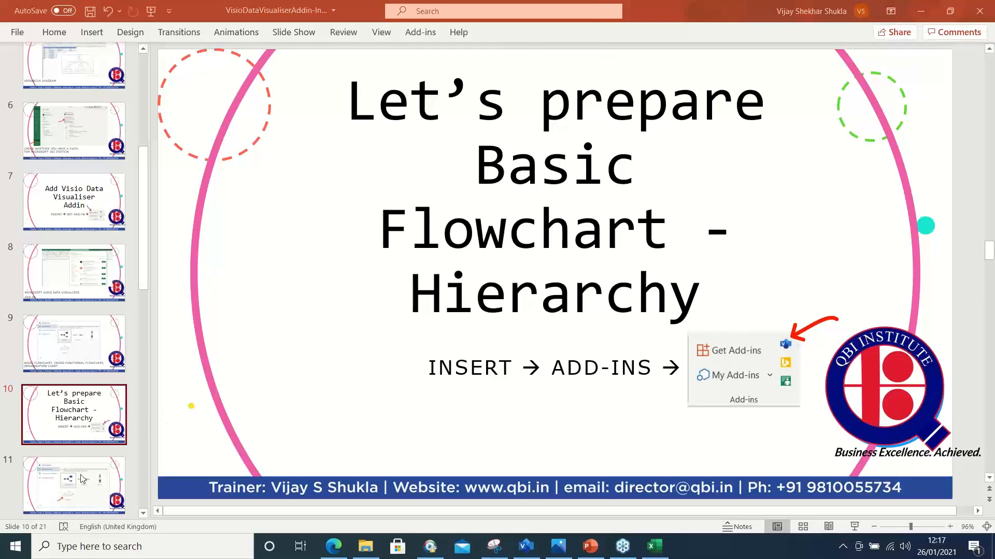
{"action": "left_click", "coordinate": [72, 489]}
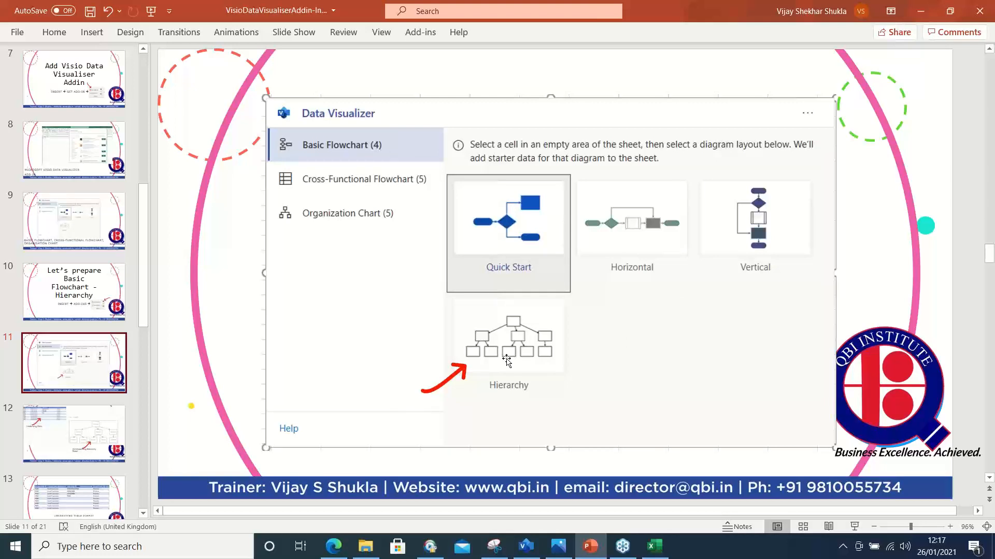
Return to Excel and create a Basic Flowchart diagram with the Hierarchy layout and its starter data.
{"action": "left_click", "coordinate": [655, 546]}
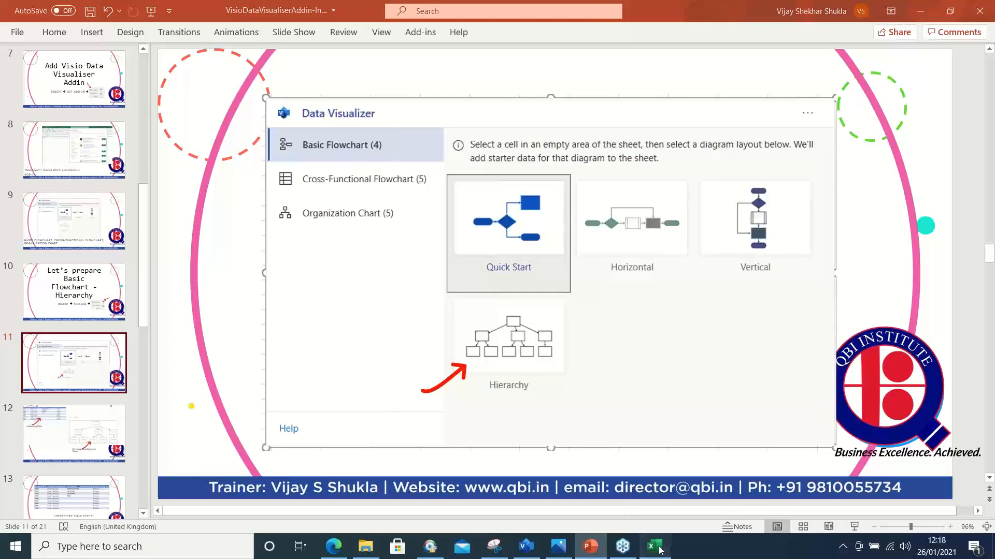
{"action": "left_click", "coordinate": [464, 384]}
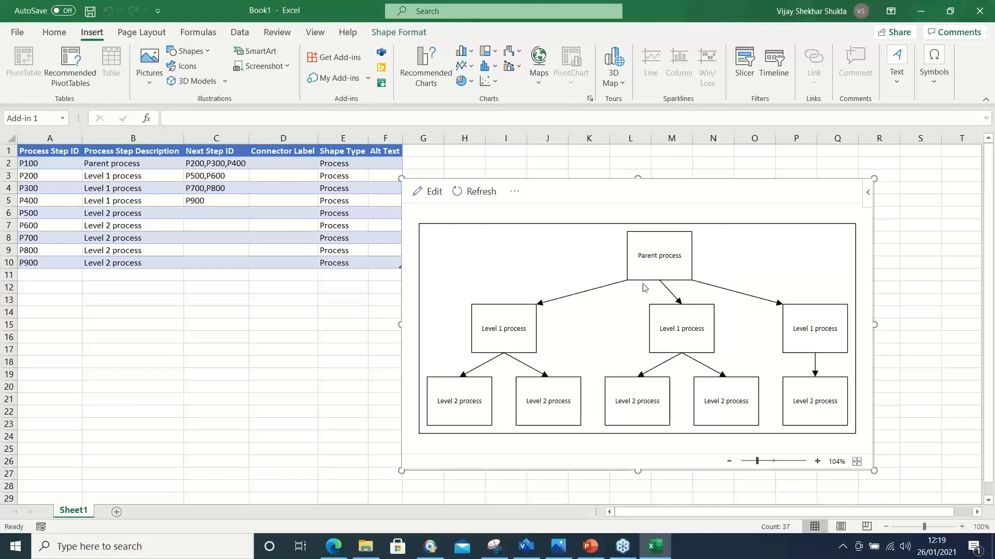
Switch to PowerPoint and view slide 12 on the underlying data and the corresponding hierarchy model.
{"action": "left_click", "coordinate": [590, 547]}
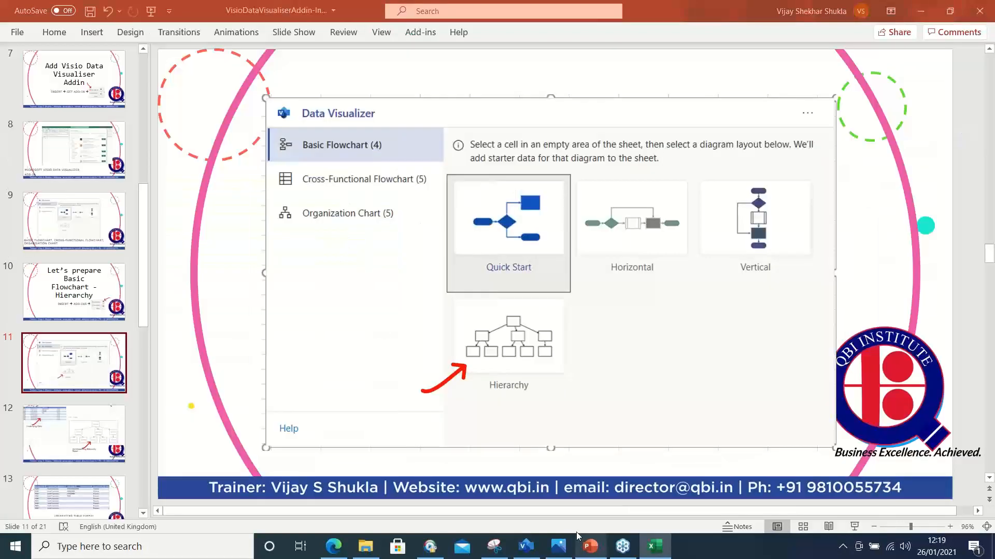
{"action": "scroll", "coordinate": [430, 322], "scroll_direction": "down", "scroll_amount": 1}
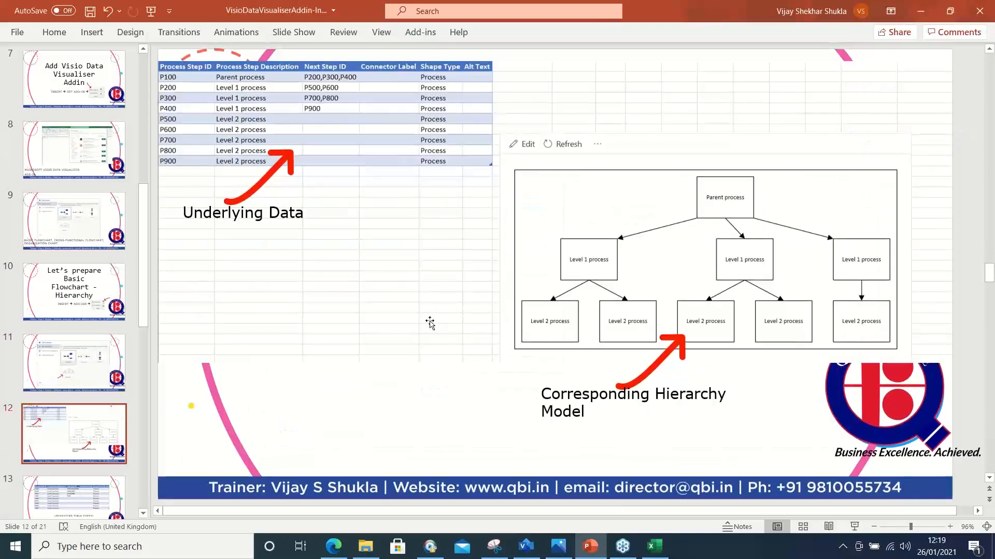
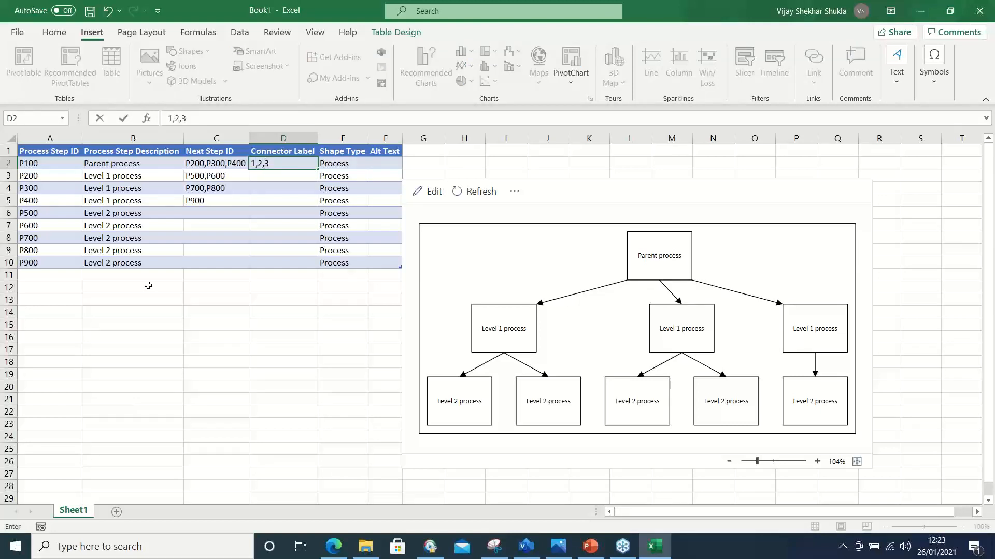
Enter 1,2,3 as the connector labels of the Parent process row and refresh the hierarchy diagram.
{"action": "type", "text": "3"}
{"action": "left_click", "coordinate": [223, 164]}
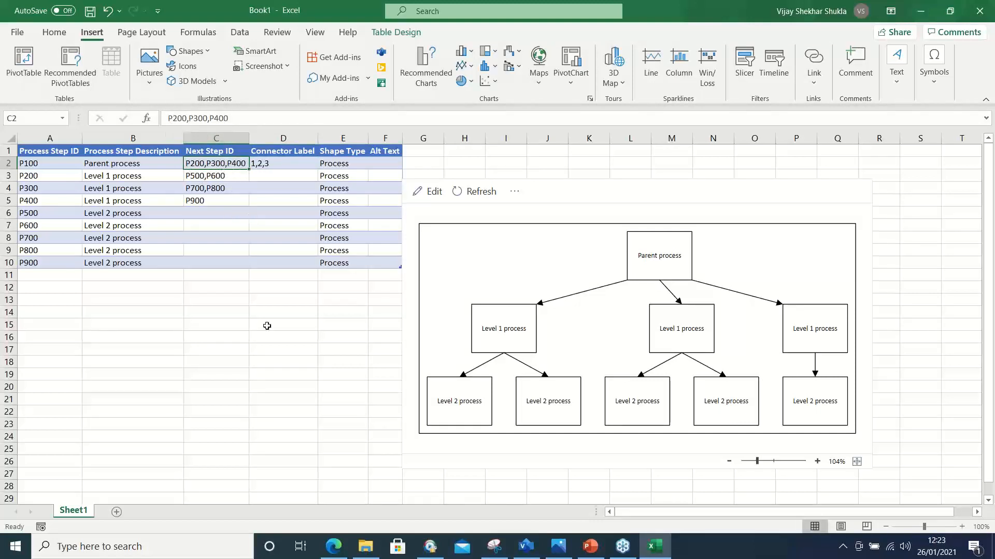
{"action": "left_click", "coordinate": [270, 344]}
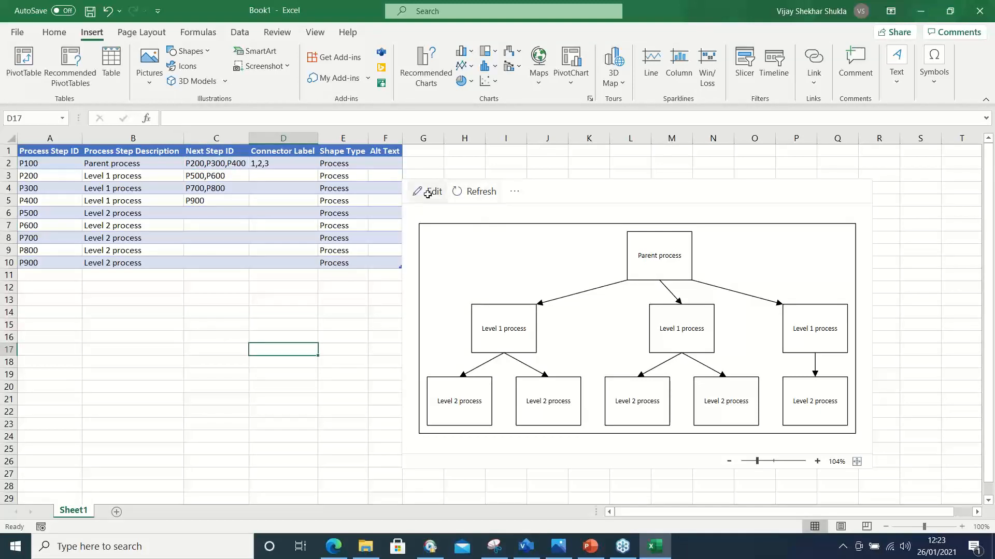
{"action": "left_click", "coordinate": [482, 196]}
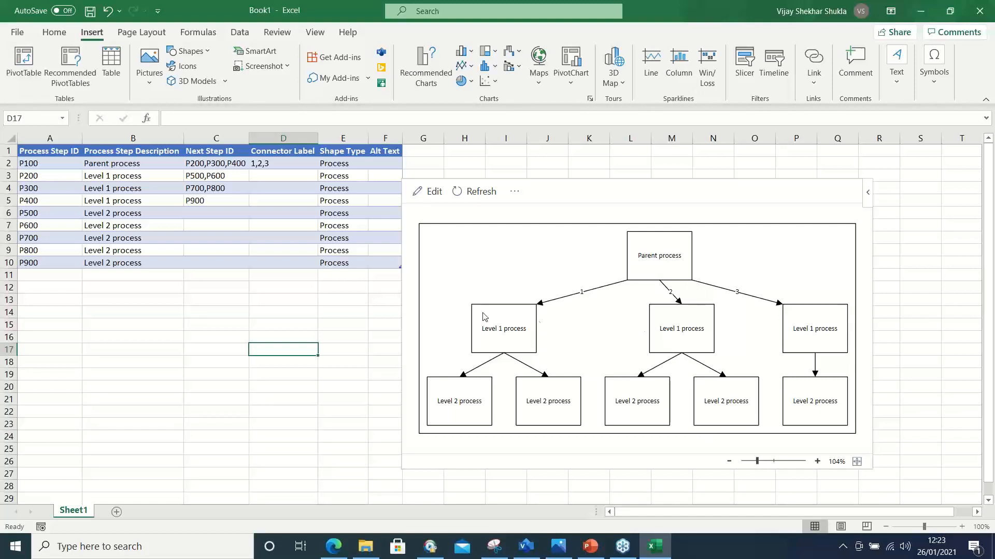
Insert a row above the Parent process row with process step ID P50 and description Start.
{"action": "left_click", "coordinate": [8, 163]}
{"action": "right_click", "coordinate": [8, 164]}
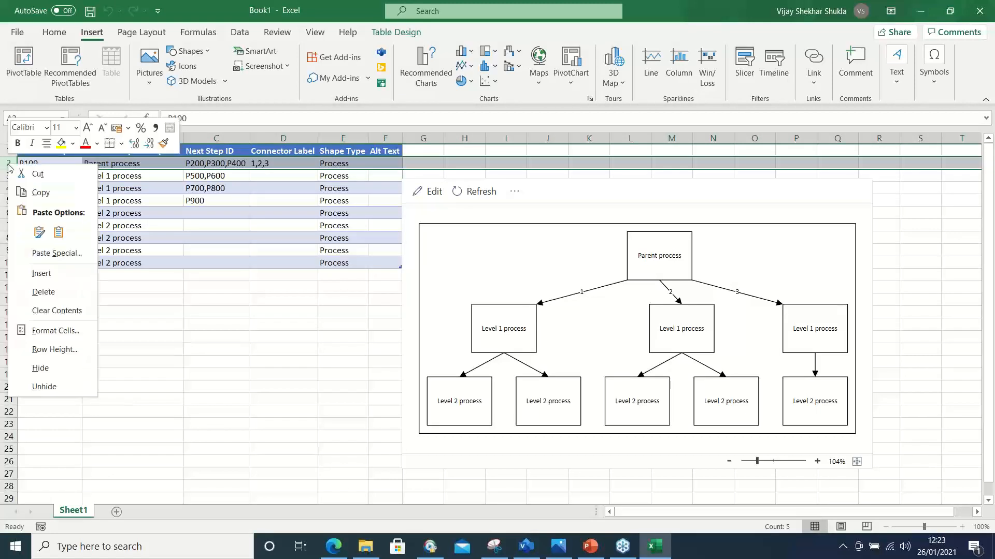
{"action": "left_click", "coordinate": [45, 277]}
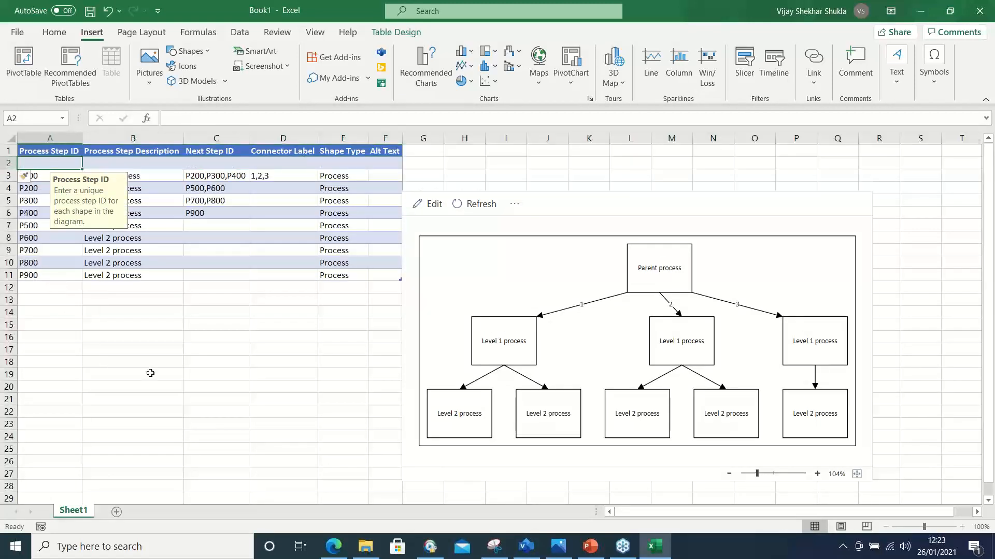
{"action": "type", "text": "P"}
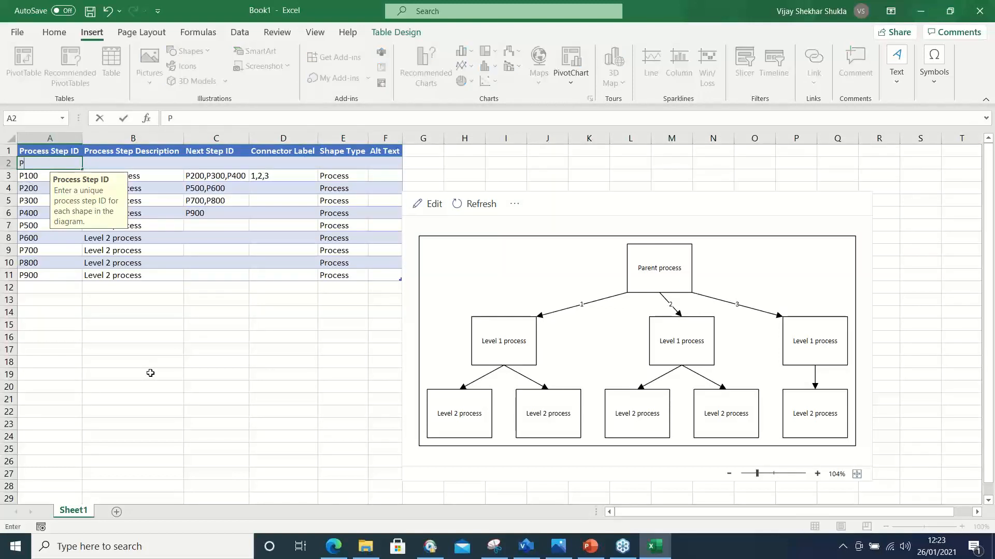
{"action": "type", "text": "500"}
{"action": "key", "text": "BackSpace"}
{"action": "left_click", "coordinate": [107, 161]}
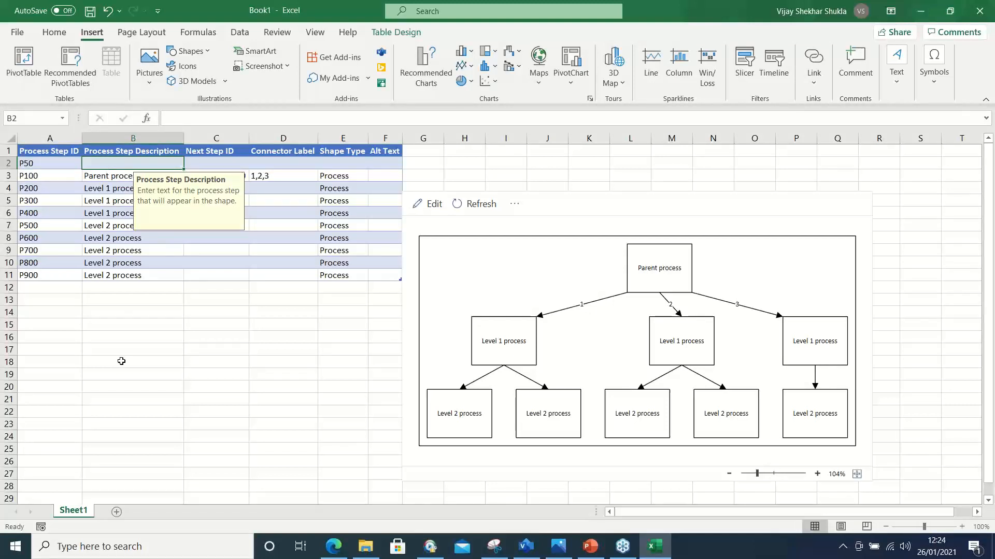
{"action": "type", "text": "Star"}
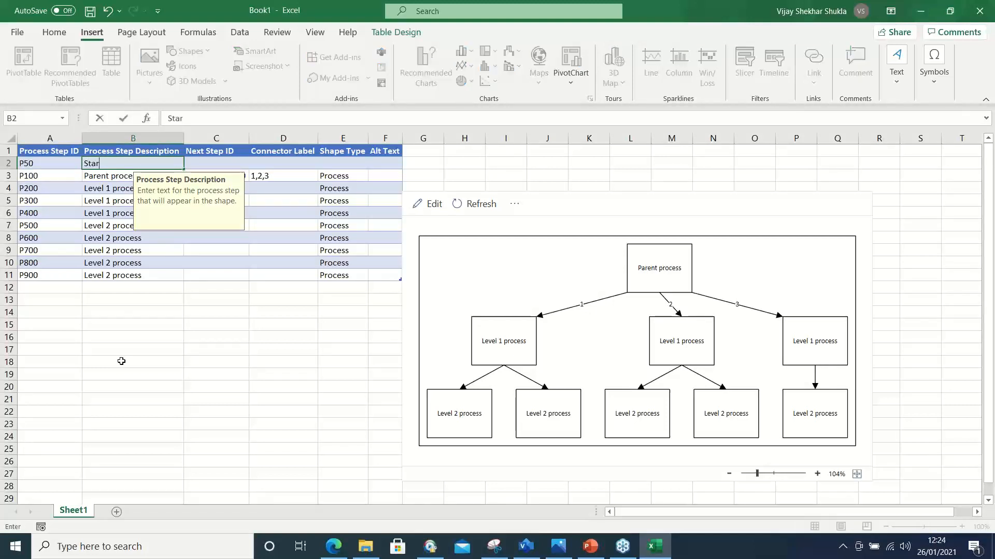
{"action": "type", "text": "t"}
{"action": "left_click", "coordinate": [137, 392]}
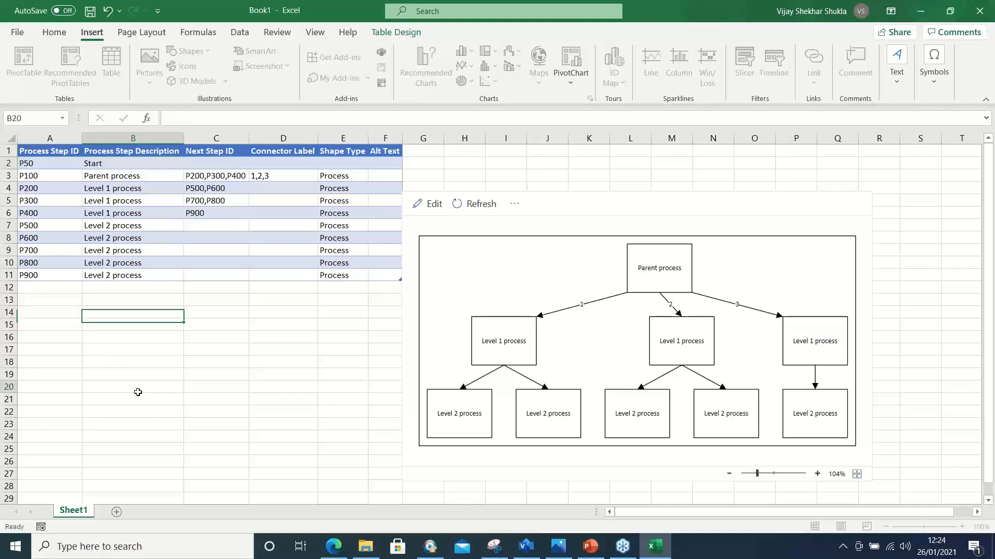
{"action": "left_click", "coordinate": [120, 164]}
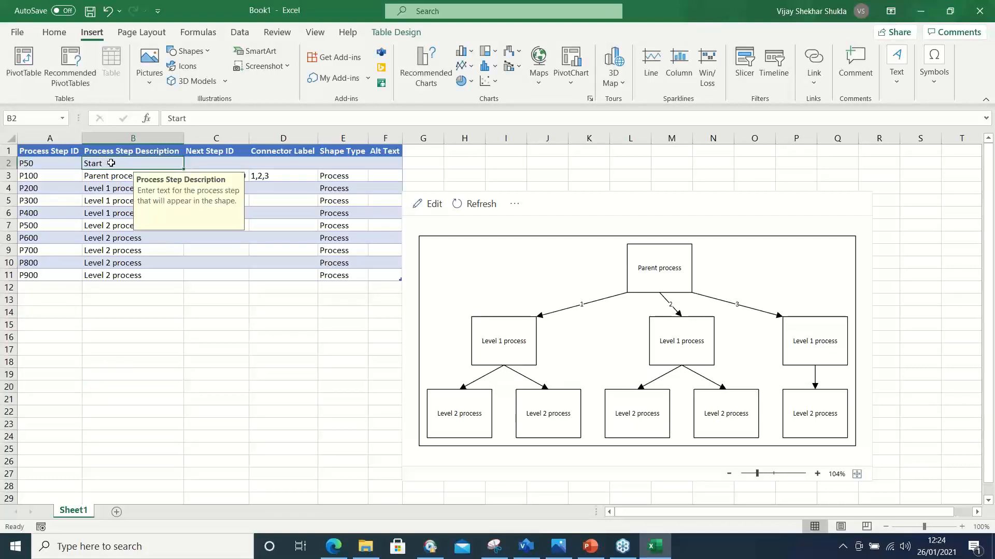
Give the Start row next step ID P100 and shape type Start, and refresh the hierarchy diagram.
{"action": "left_click", "coordinate": [219, 163]}
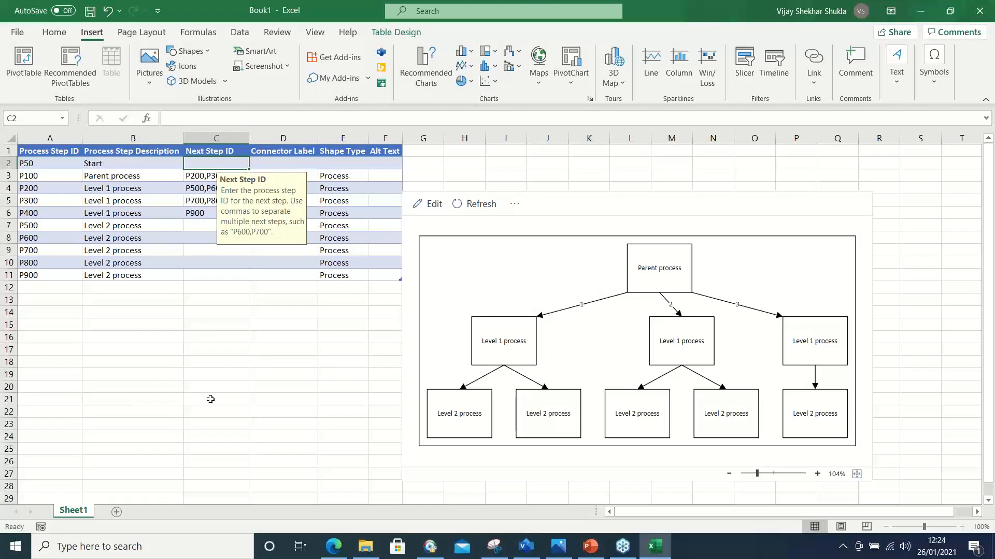
{"action": "type", "text": "P100"}
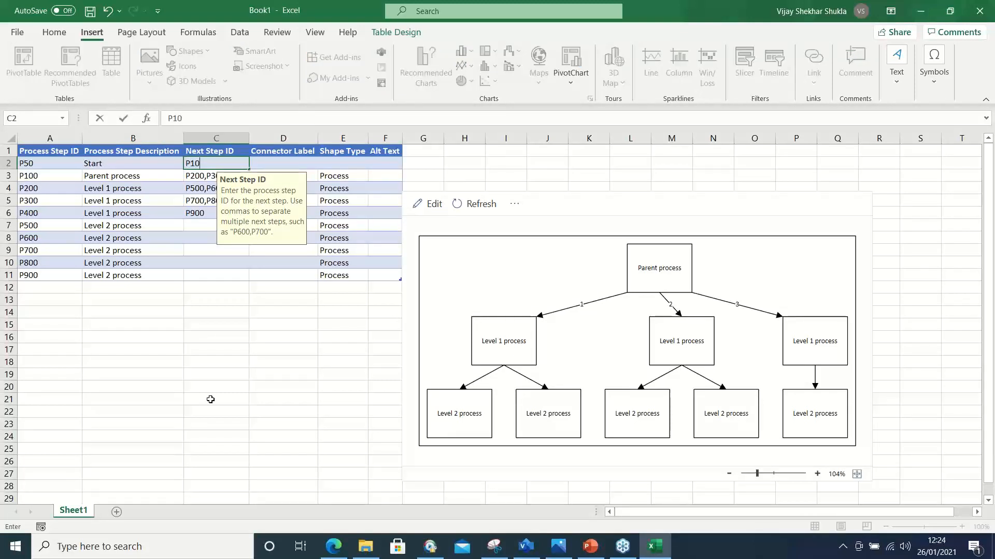
{"action": "left_click", "coordinate": [269, 375]}
{"action": "left_click", "coordinate": [284, 162]}
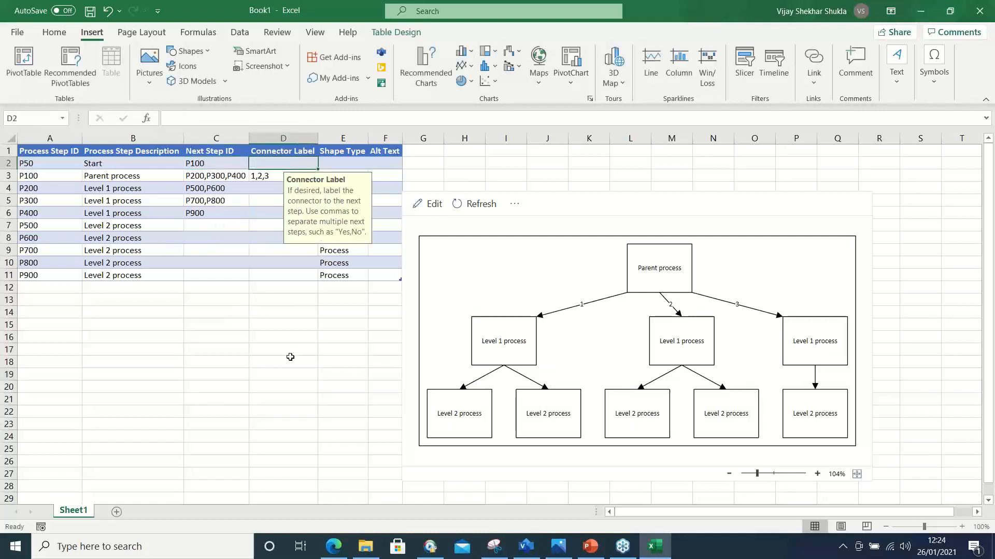
{"action": "left_click", "coordinate": [346, 163]}
{"action": "type", "text": "Star"}
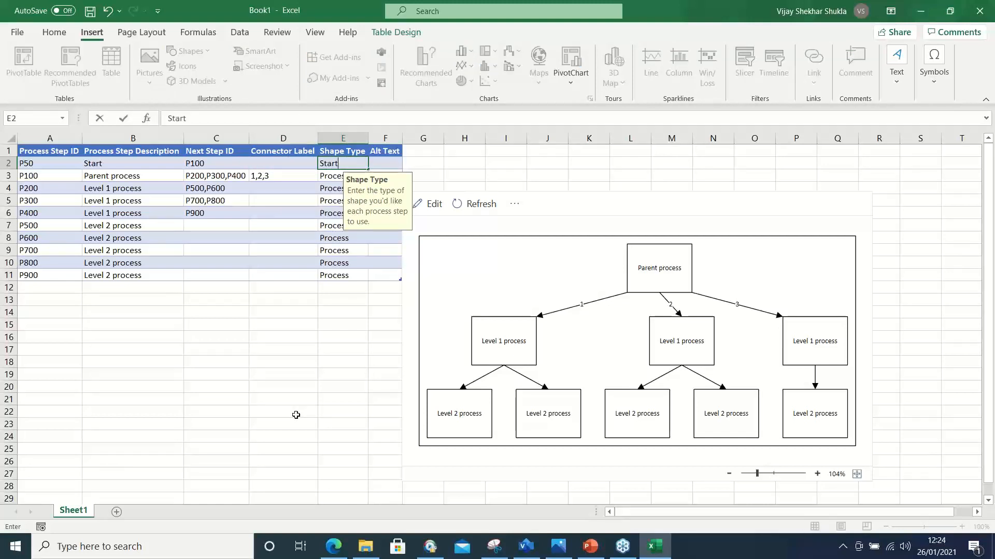
{"action": "type", "text": "t"}
{"action": "left_click", "coordinate": [266, 387]}
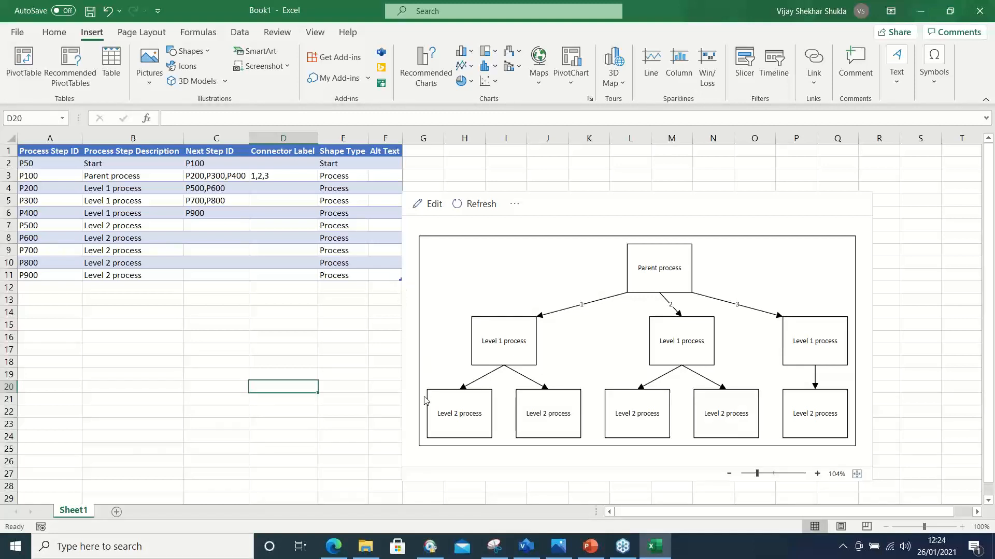
{"action": "left_click", "coordinate": [477, 203]}
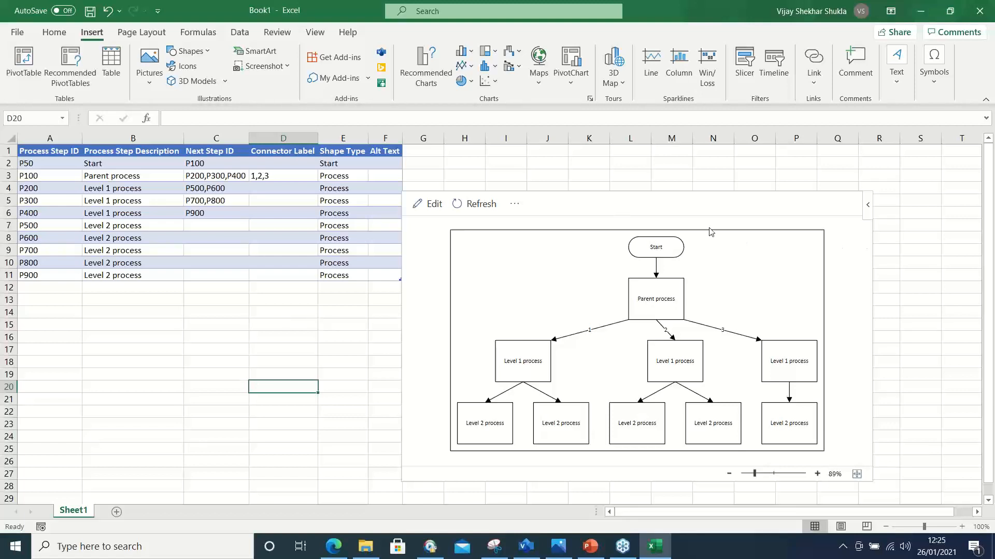
Locate the diagram's linked source table and view the add-in's additional options.
{"action": "left_click", "coordinate": [514, 205]}
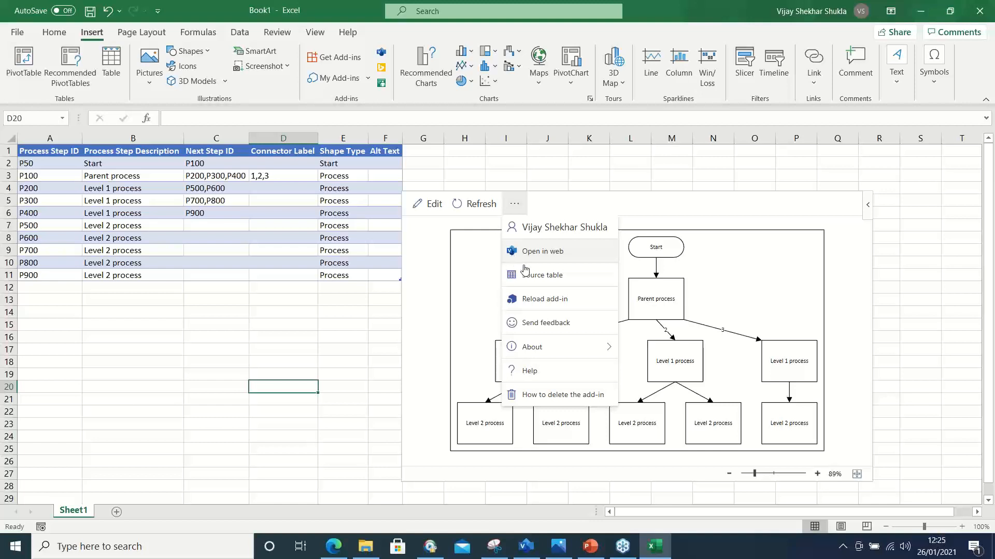
{"action": "left_click", "coordinate": [524, 276]}
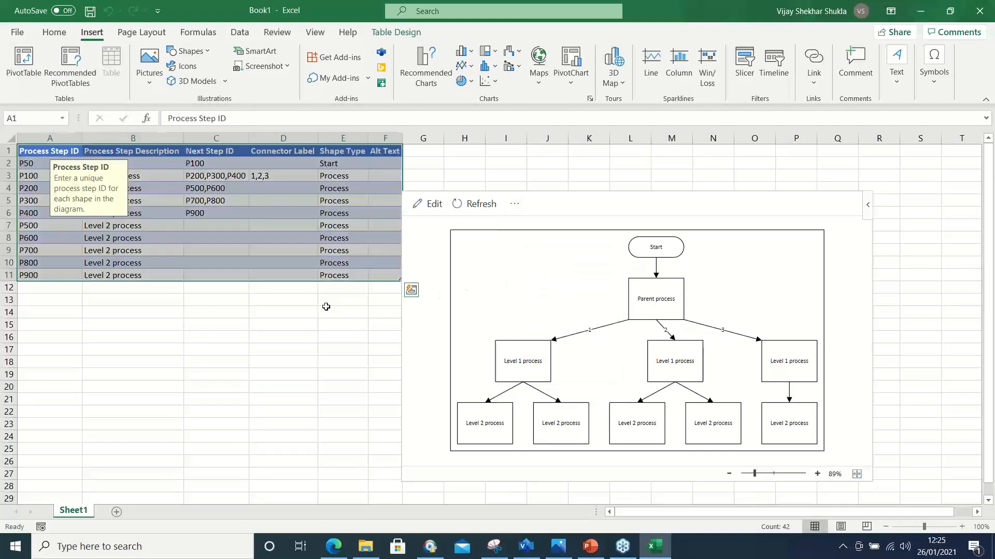
{"action": "left_click", "coordinate": [515, 205]}
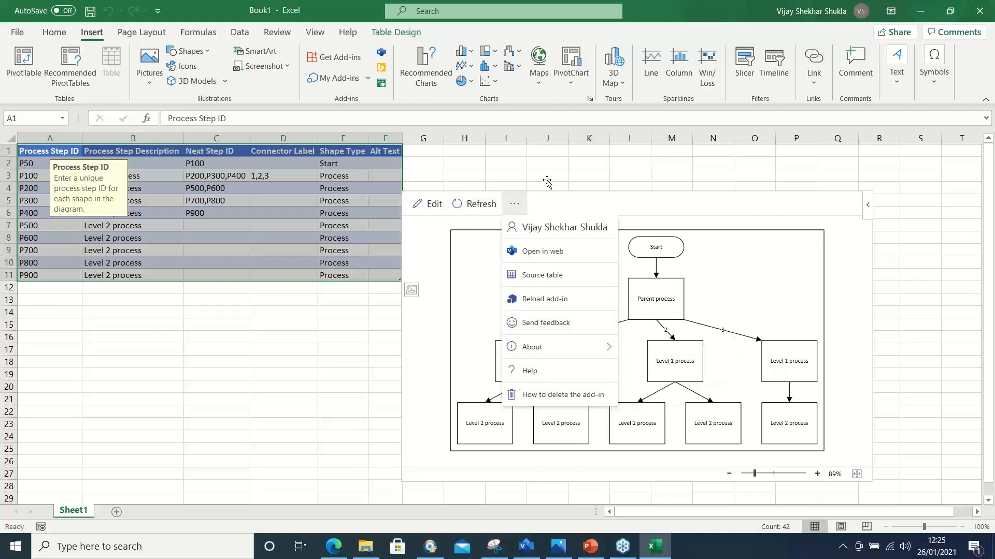
{"action": "left_click", "coordinate": [653, 174]}
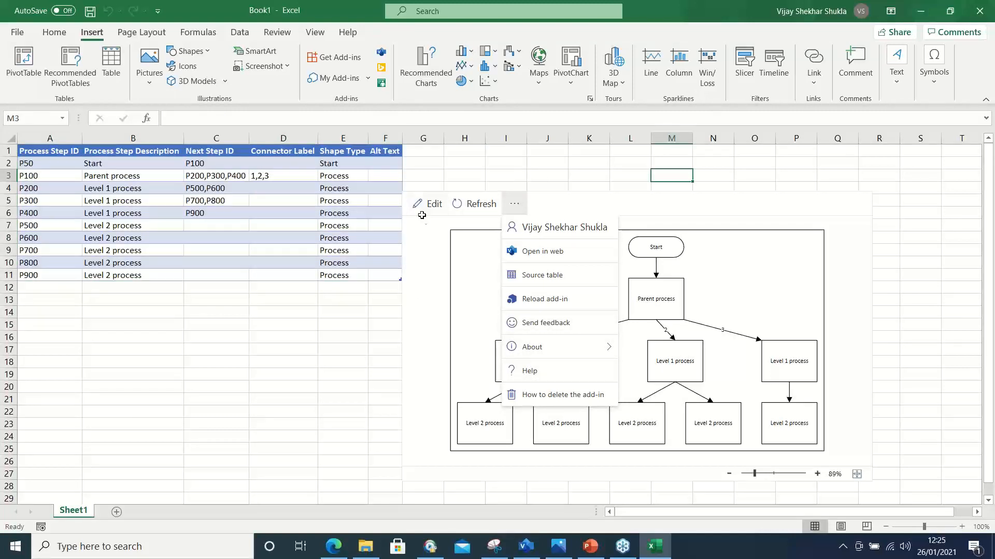
{"action": "left_click", "coordinate": [342, 373]}
{"action": "left_click", "coordinate": [693, 175]}
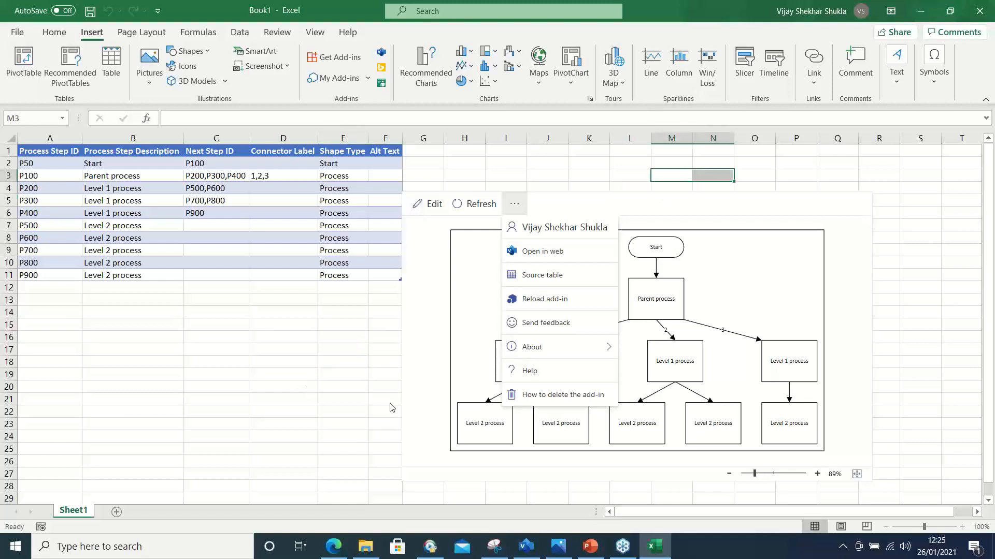
{"action": "left_click", "coordinate": [234, 413]}
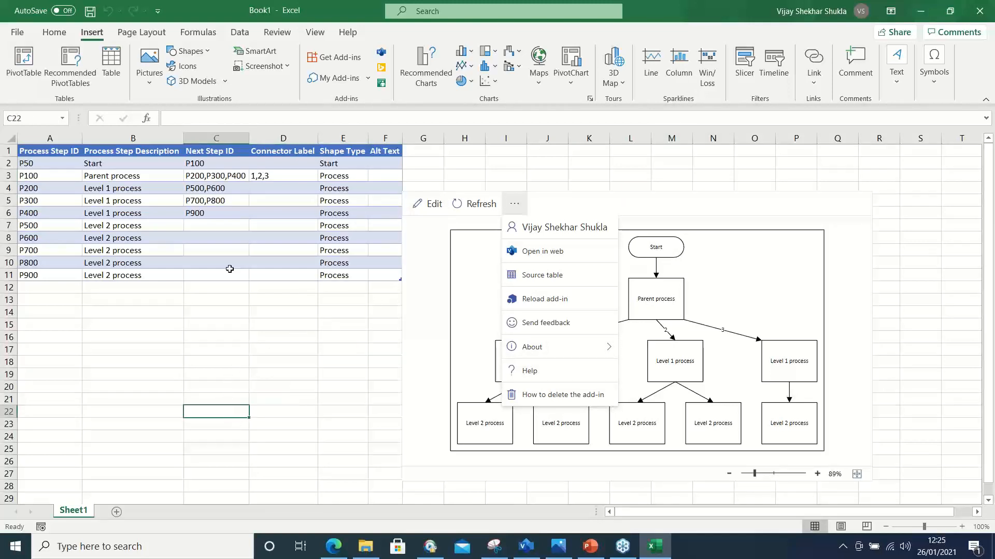
{"action": "left_click", "coordinate": [38, 163]}
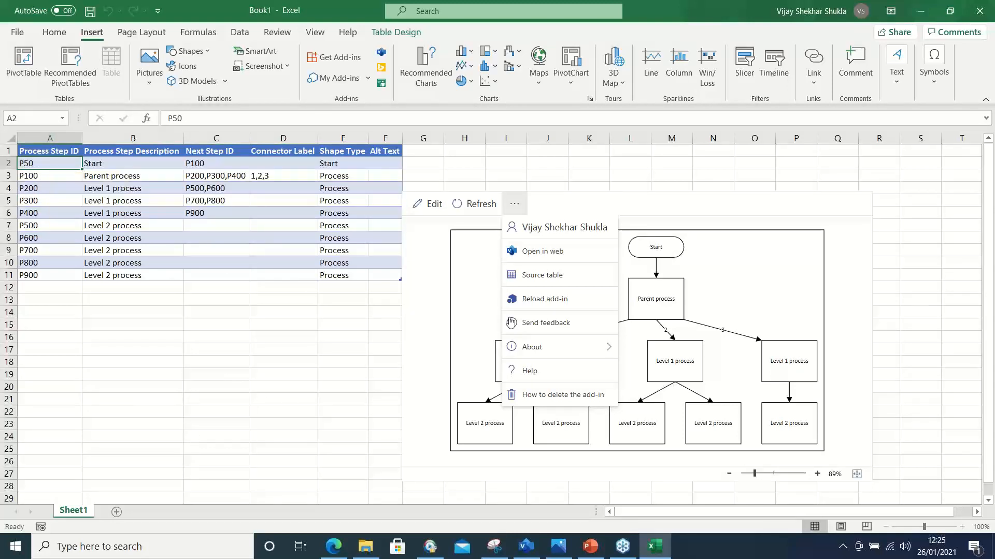
{"action": "left_click", "coordinate": [468, 205]}
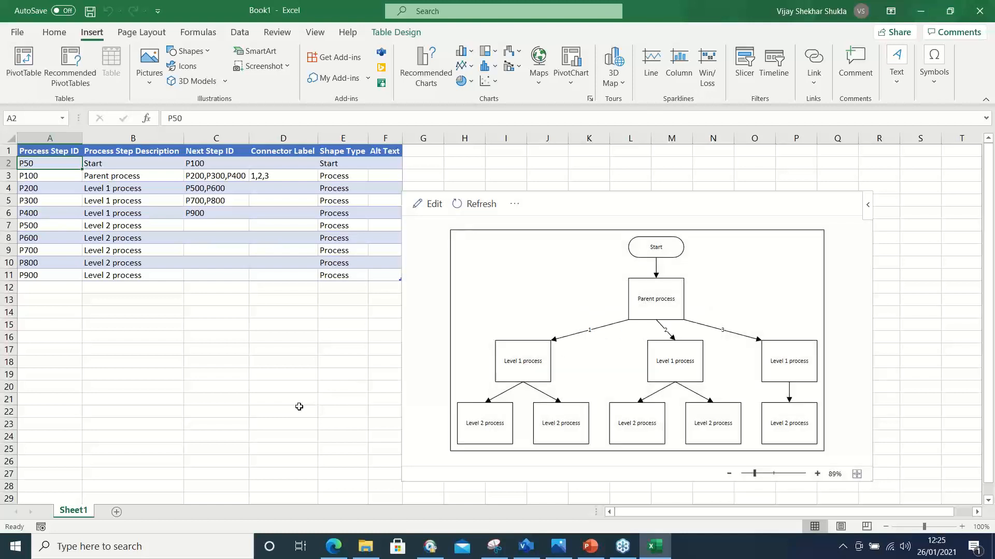
Add a row below P900 with process step ID P51, description Level1Process-New and shape type Process.
{"action": "left_click", "coordinate": [53, 287]}
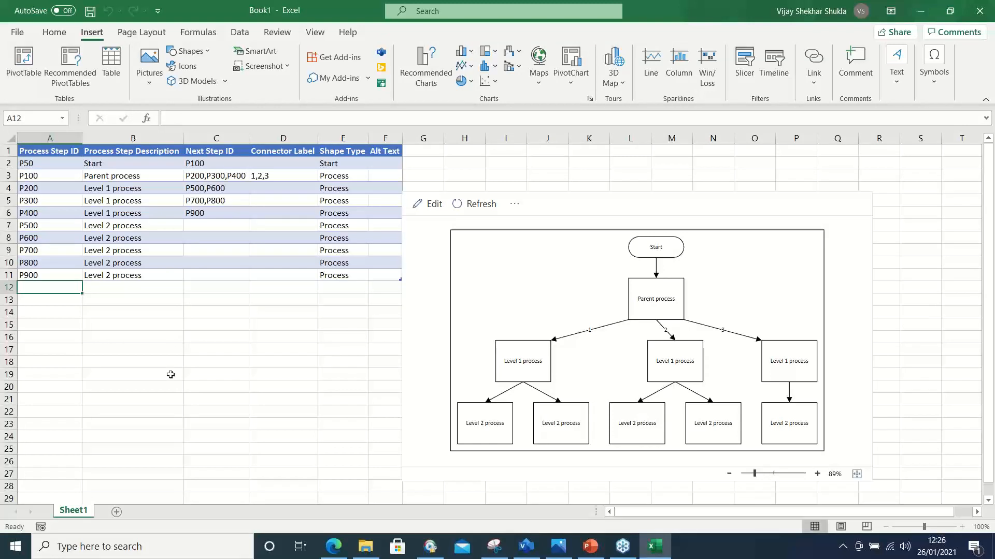
{"action": "type", "text": "P"}
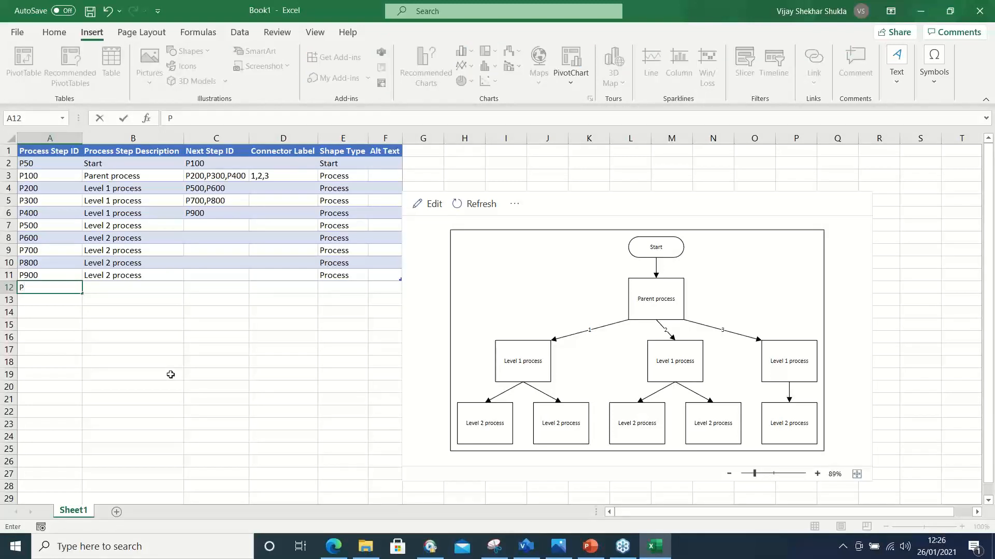
{"action": "type", "text": "51"}
{"action": "left_click", "coordinate": [128, 290]}
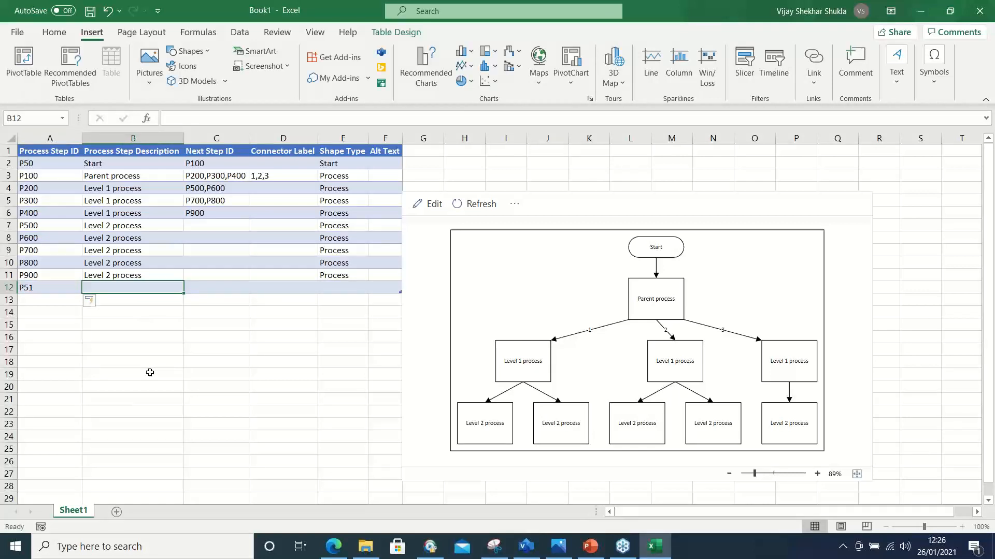
{"action": "type", "text": "Leve"}
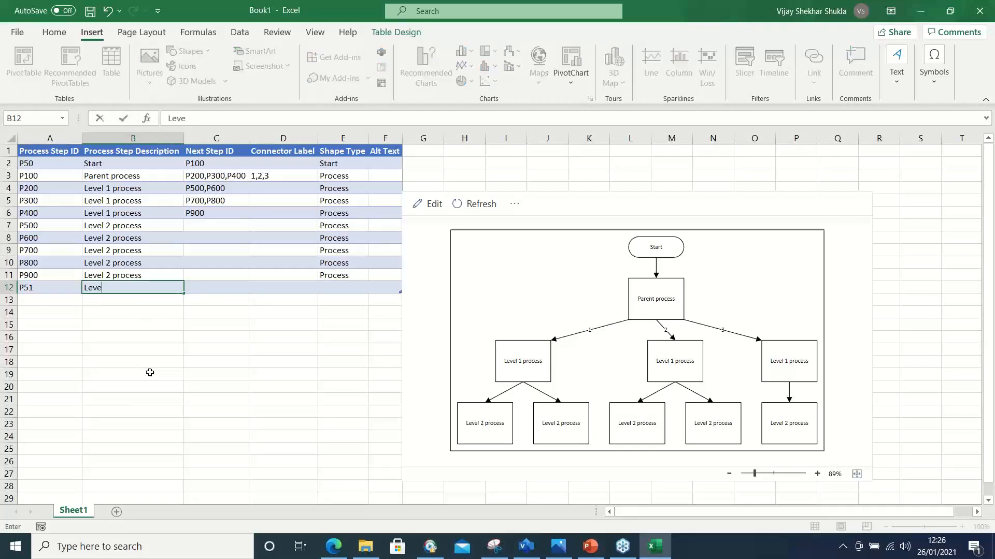
{"action": "type", "text": "l1Process-New"}
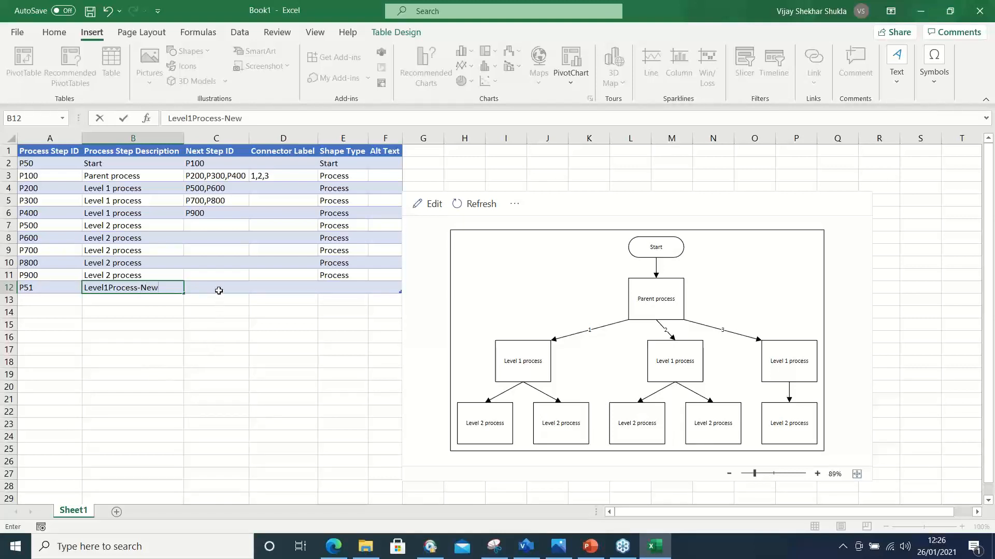
{"action": "left_click", "coordinate": [182, 344]}
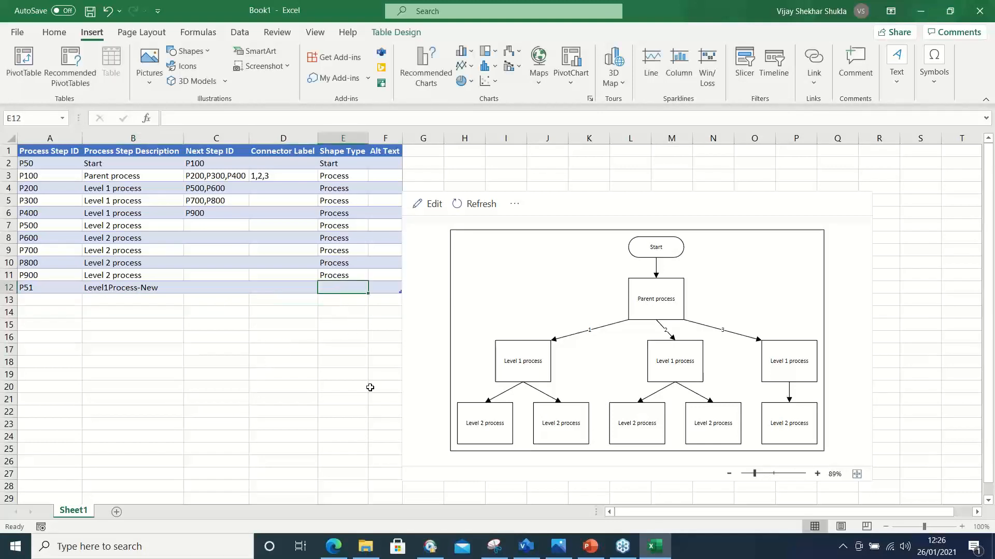
{"action": "type", "text": "Pe"}
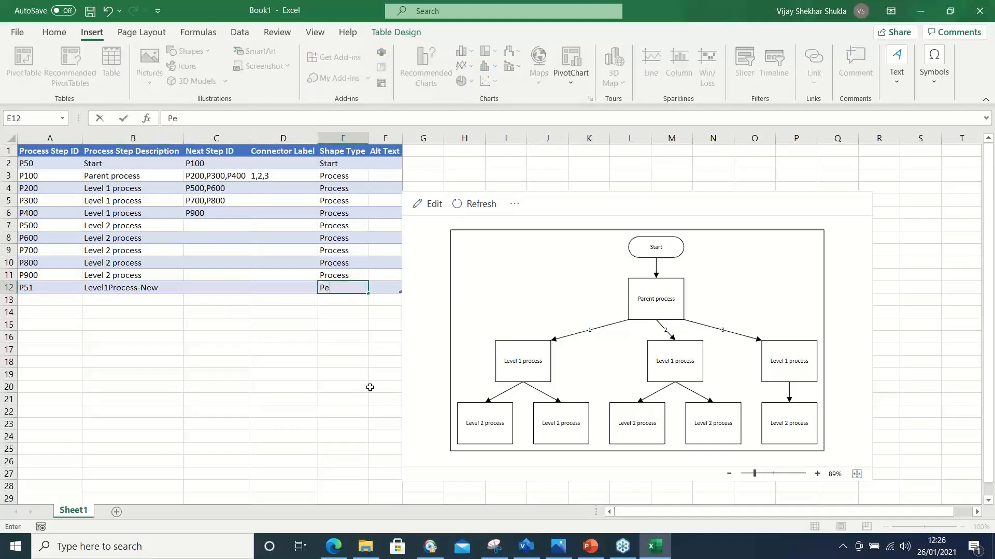
{"action": "type", "text": "rocess"}
{"action": "left_click", "coordinate": [166, 386]}
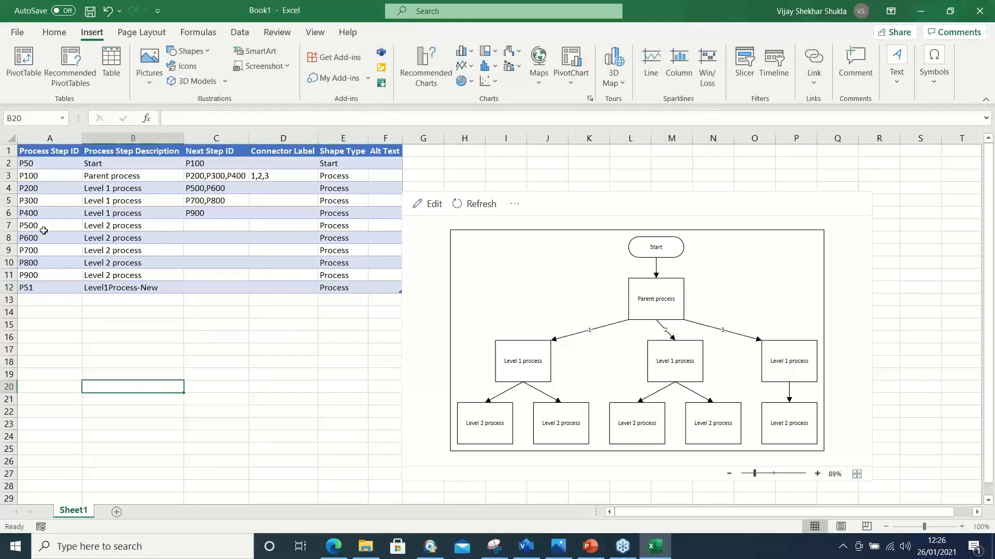
Append P51 to the next step IDs of the Parent process row.
{"action": "left_click", "coordinate": [215, 176]}
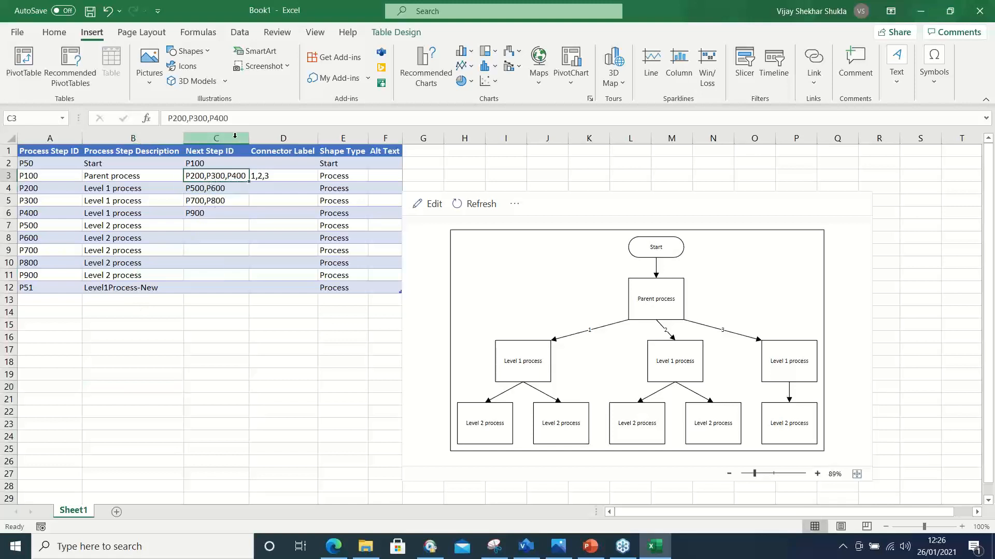
{"action": "left_click", "coordinate": [269, 119]}
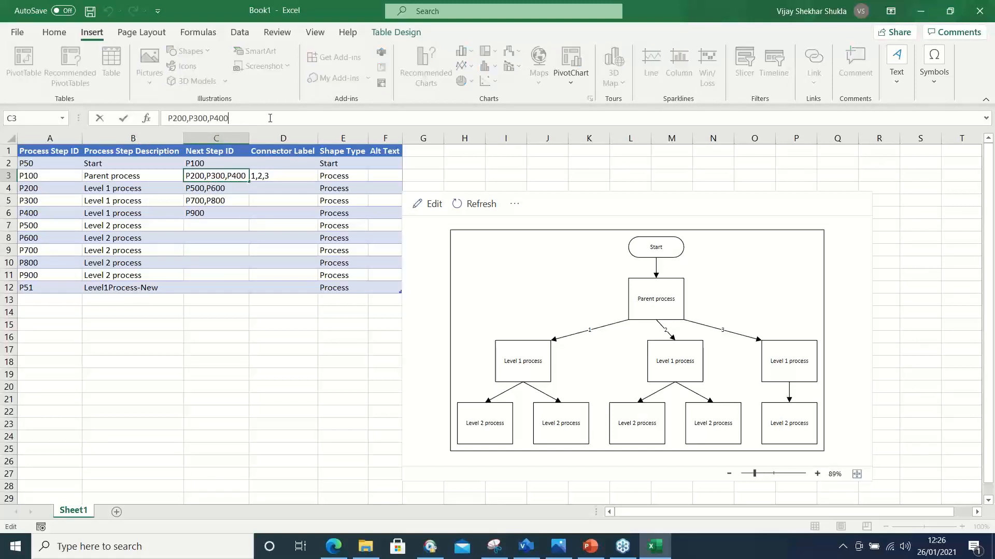
{"action": "type", "text": ",P51"}
{"action": "left_click", "coordinate": [282, 275]}
{"action": "left_click", "coordinate": [238, 175]}
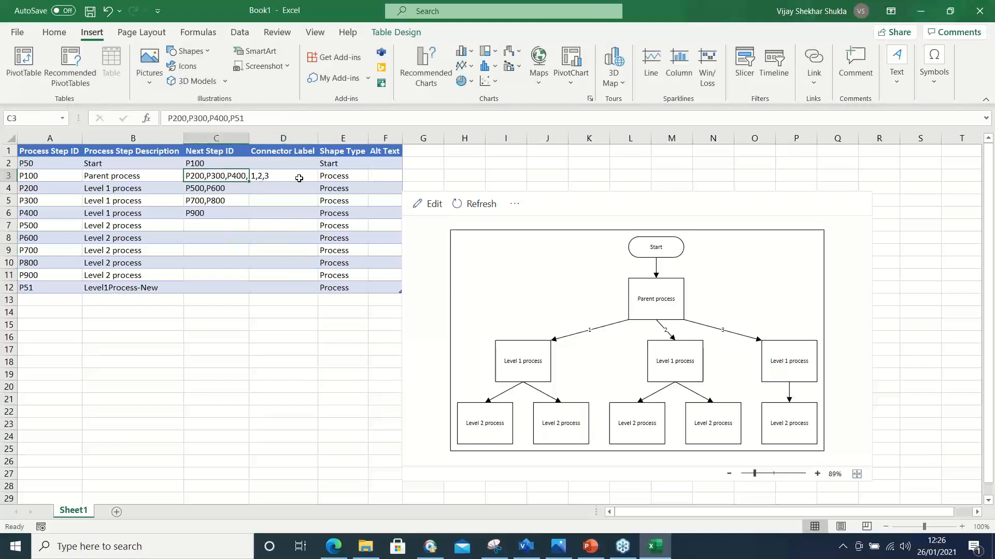
Extend the Parent process row's connector labels to 1,2,3,4 and refresh the hierarchy diagram.
{"action": "left_click", "coordinate": [280, 177]}
{"action": "left_click", "coordinate": [214, 119]}
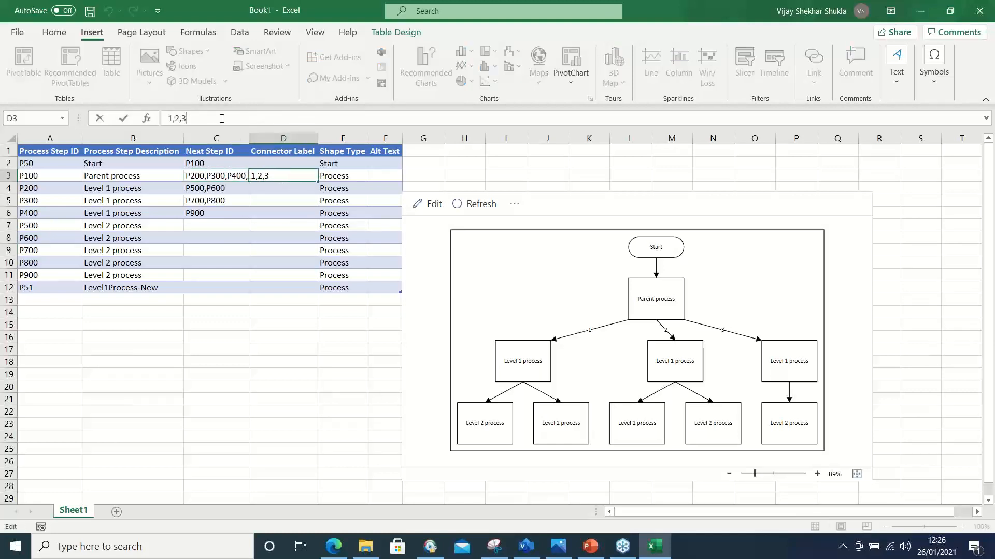
{"action": "type", "text": ",4"}
{"action": "left_click", "coordinate": [255, 361]}
{"action": "left_click", "coordinate": [266, 400]}
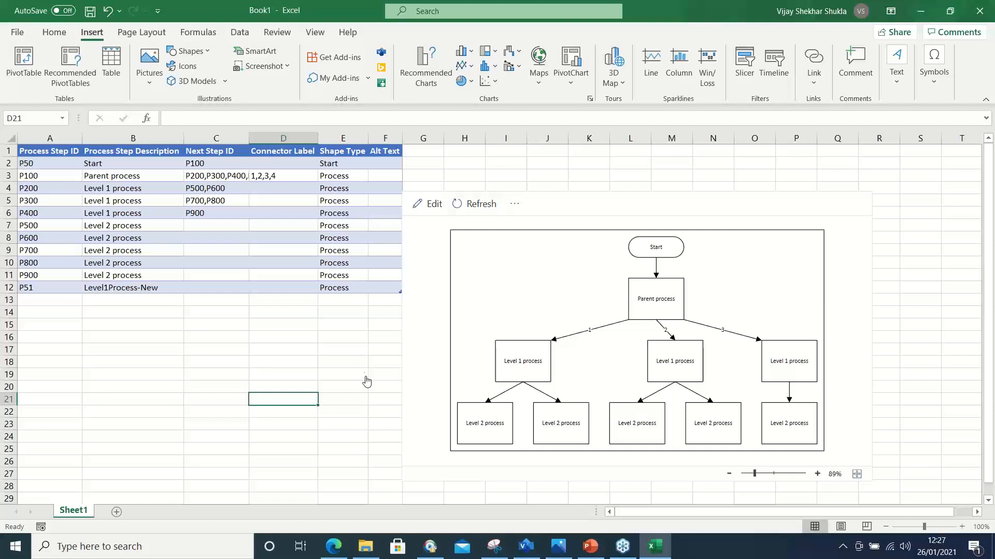
{"action": "left_click", "coordinate": [481, 205]}
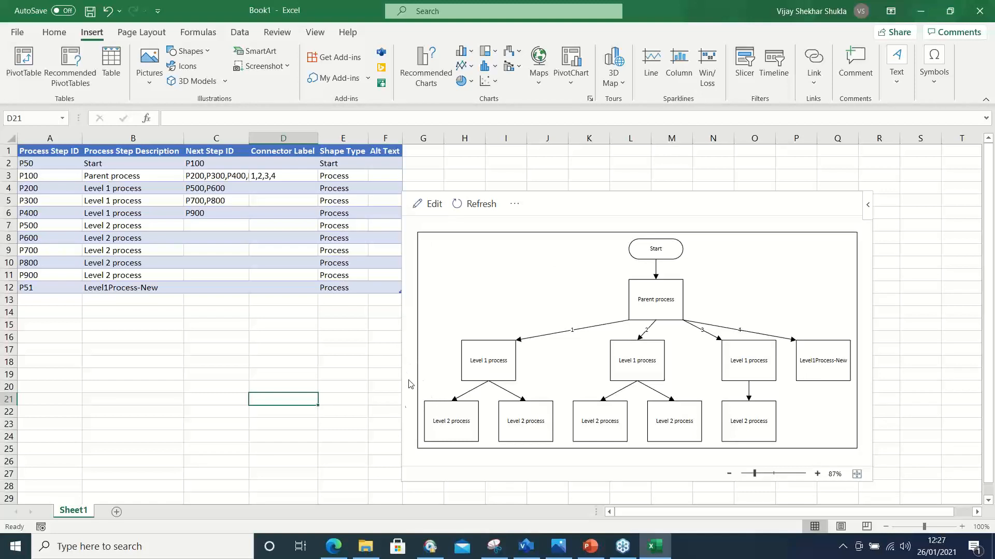
Switch to Visio and create a new drawing from the Basic Flowchart template in the Flowchart category.
{"action": "mouse_move", "coordinate": [528, 550]}
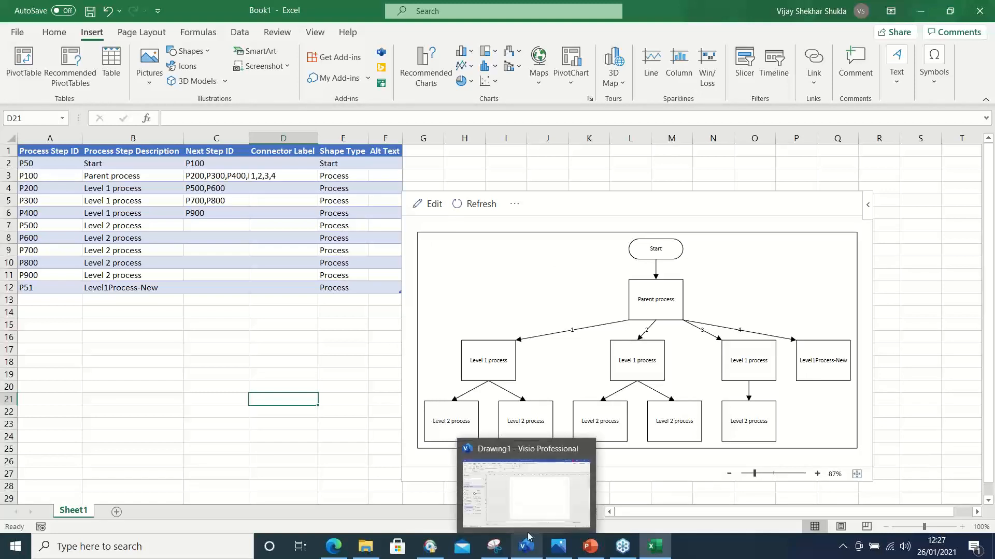
{"action": "left_click", "coordinate": [524, 500]}
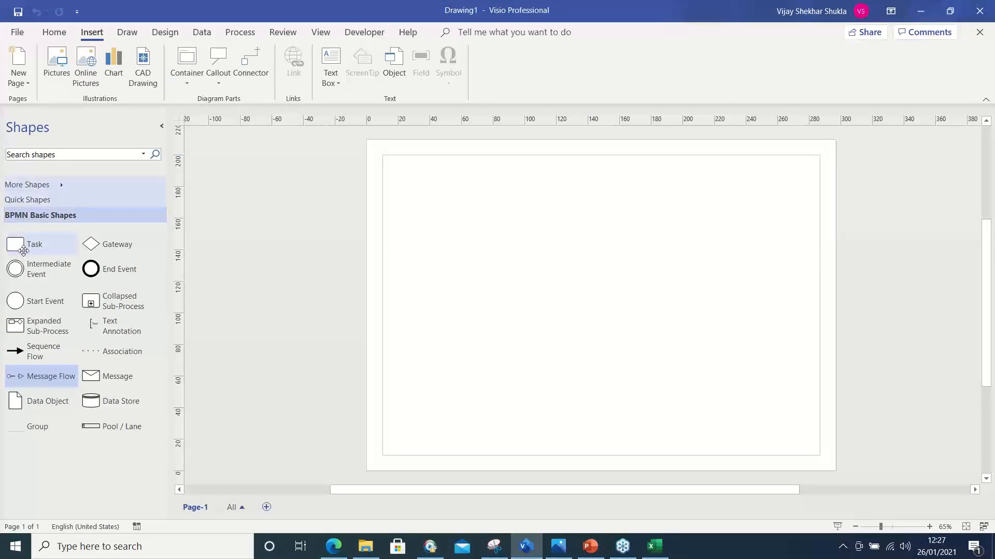
{"action": "left_click", "coordinate": [17, 33]}
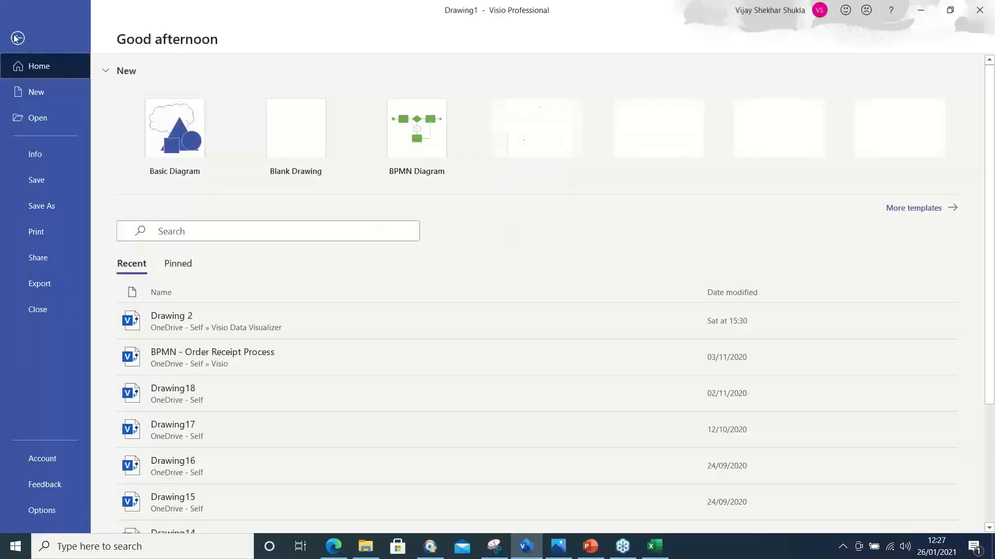
{"action": "left_click", "coordinate": [32, 92]}
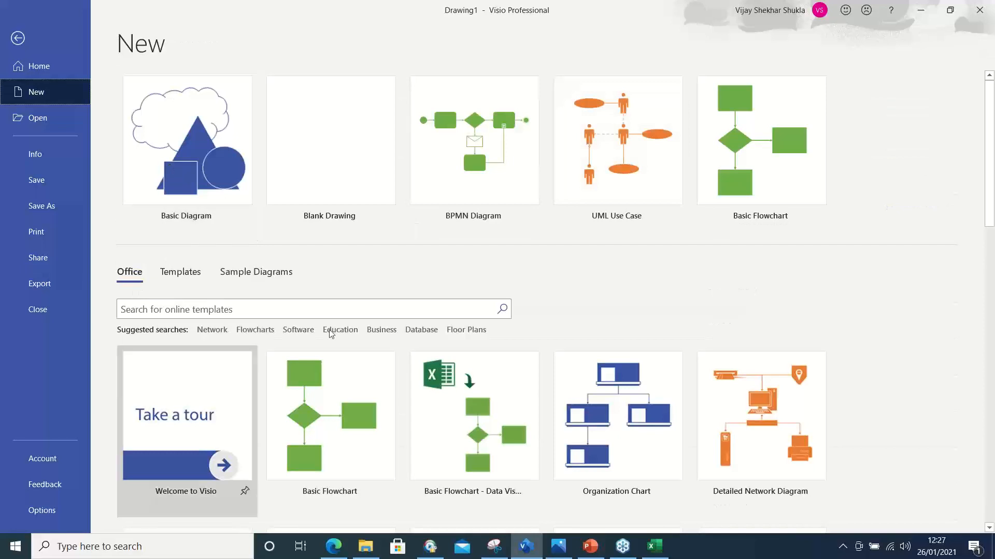
{"action": "left_click", "coordinate": [202, 278]}
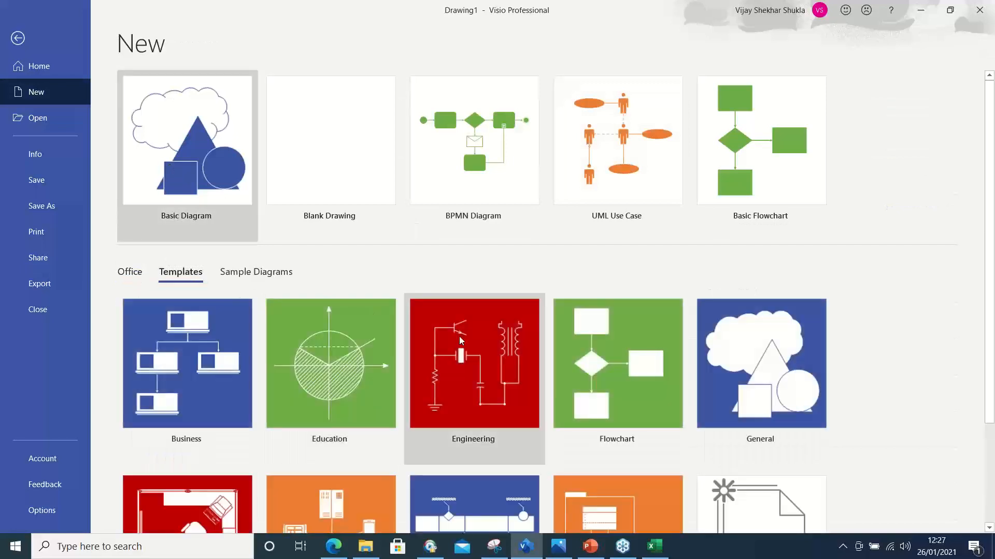
{"action": "left_click", "coordinate": [565, 341]}
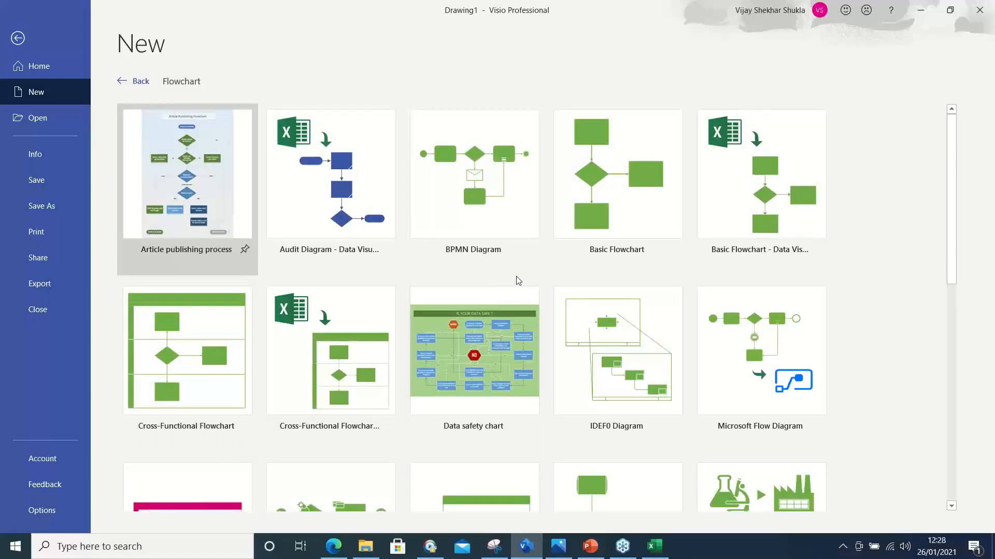
{"action": "left_click", "coordinate": [618, 209]}
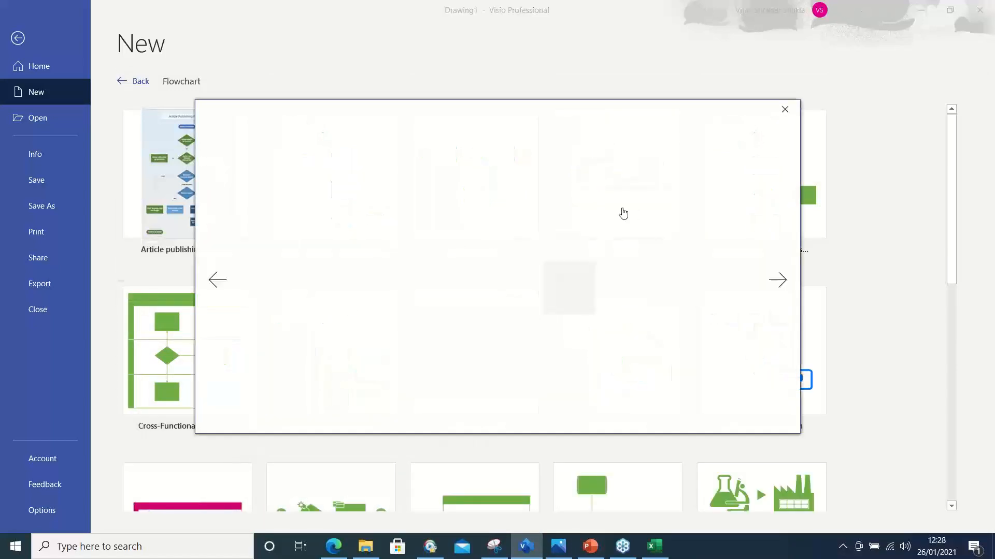
{"action": "left_click", "coordinate": [569, 288]}
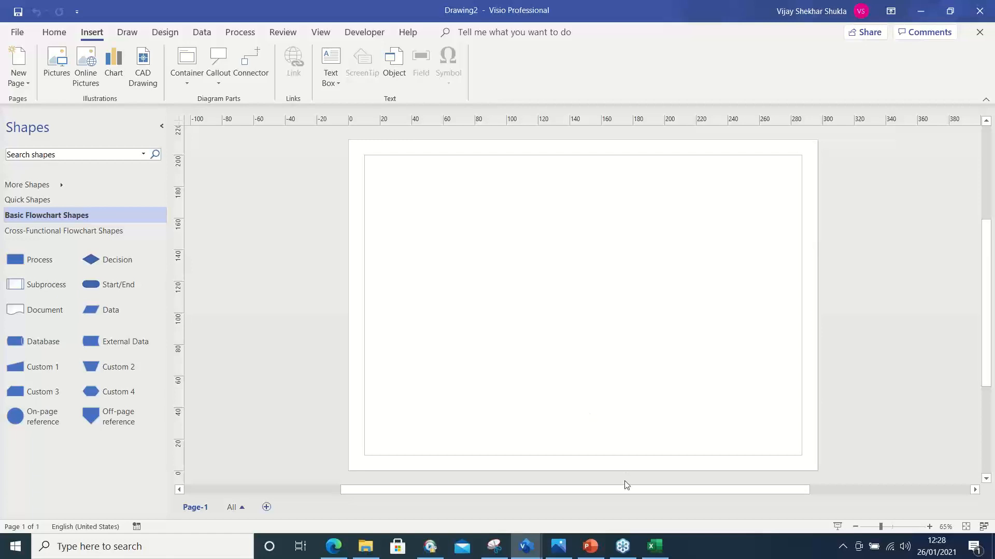
Switch to the PowerPoint presentation and review slides 13 and 14 about the table format behind the visual model.
{"action": "left_click", "coordinate": [586, 547]}
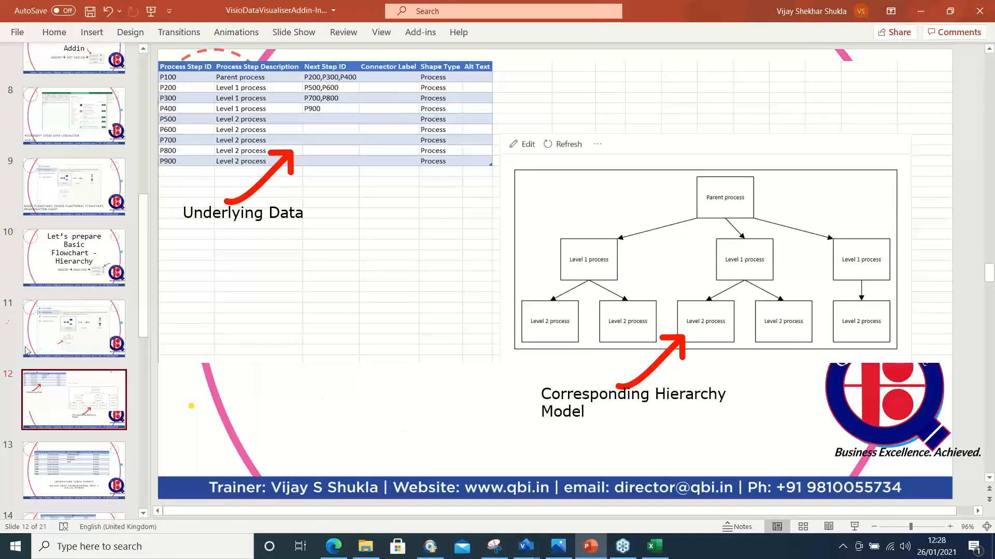
{"action": "left_click", "coordinate": [81, 461]}
{"action": "scroll", "coordinate": [78, 451], "scroll_direction": "down", "scroll_amount": 2}
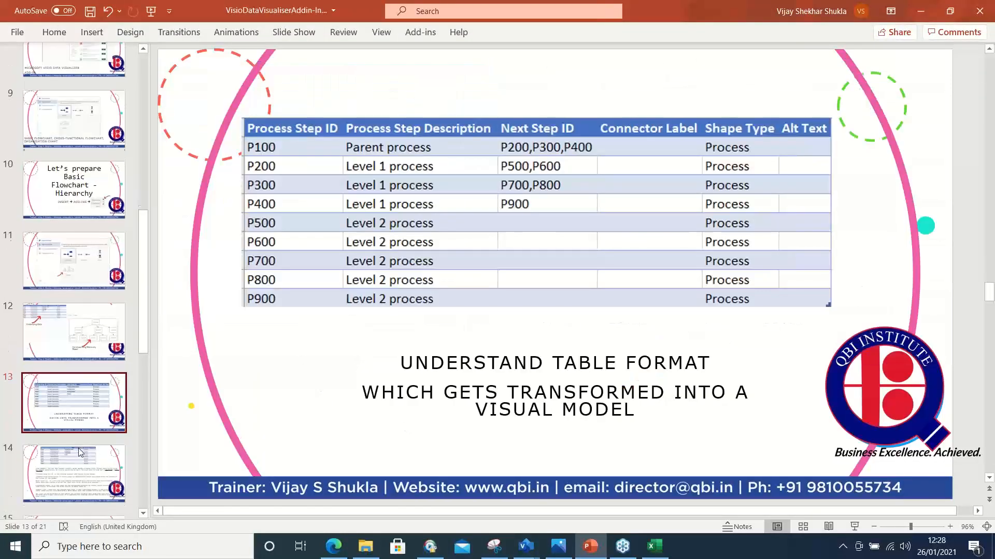
{"action": "left_click", "coordinate": [71, 430]}
{"action": "left_click", "coordinate": [66, 359]}
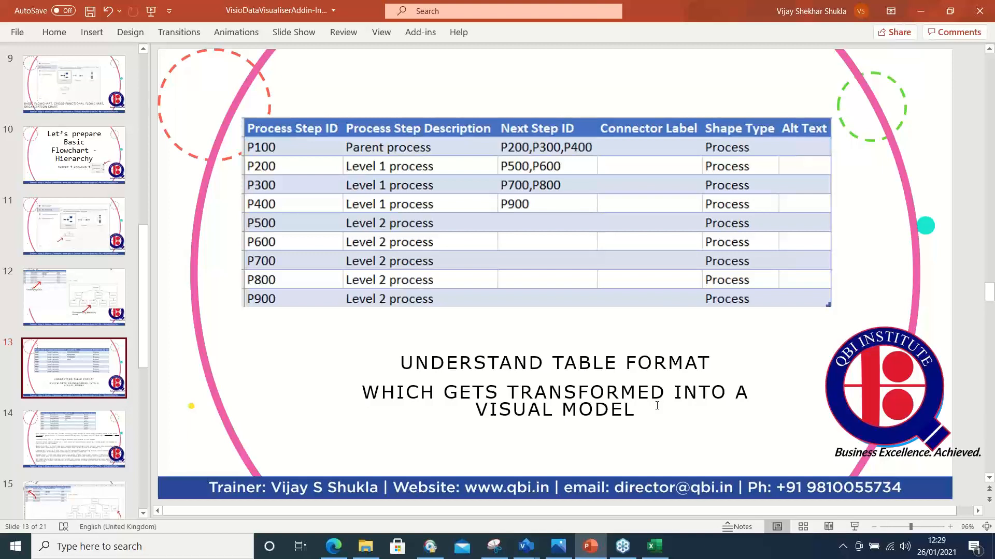
{"action": "scroll", "coordinate": [98, 388], "scroll_direction": "down", "scroll_amount": 1}
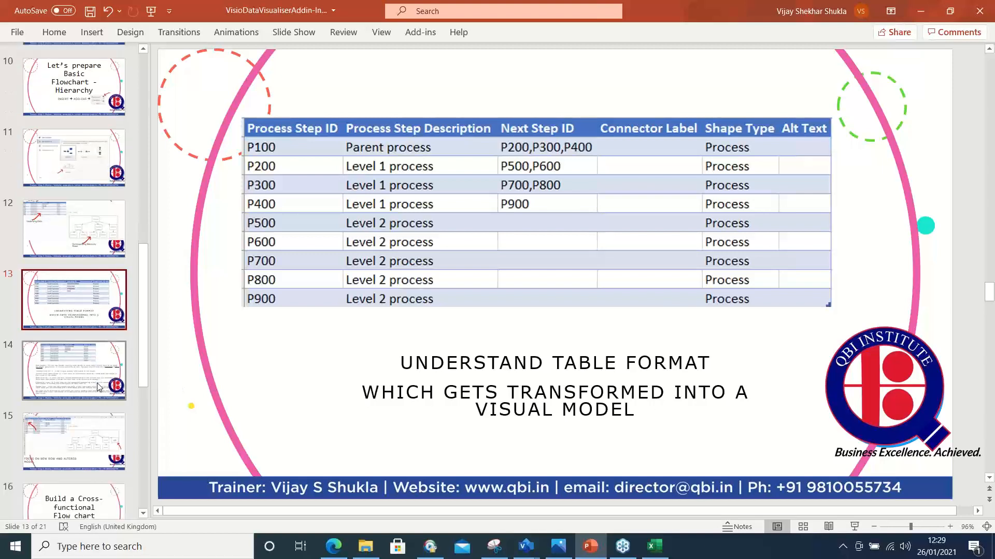
{"action": "left_click", "coordinate": [77, 373]}
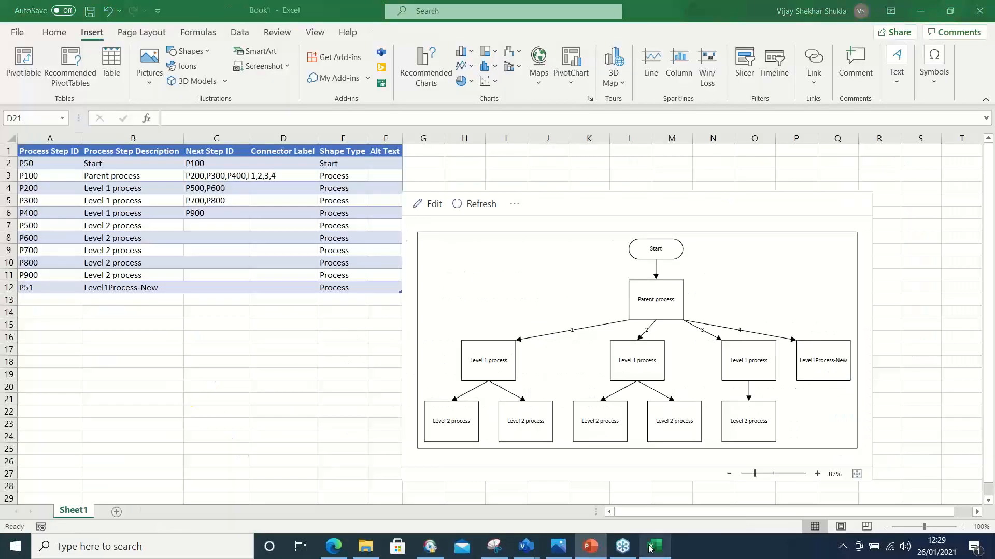
Switch to the Excel workbook and set the process step description of P200 to Head of Production.
{"action": "left_click", "coordinate": [654, 547]}
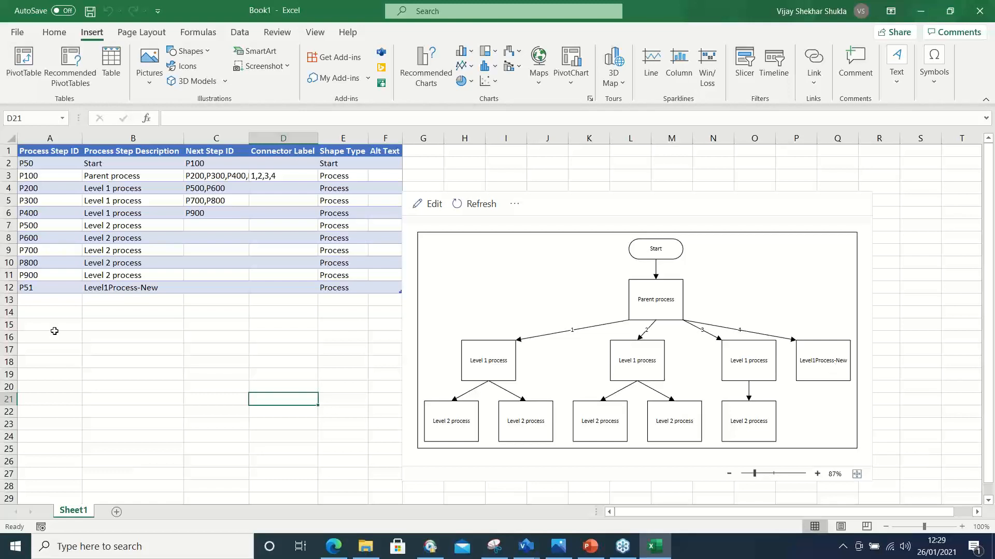
{"action": "left_click", "coordinate": [104, 189]}
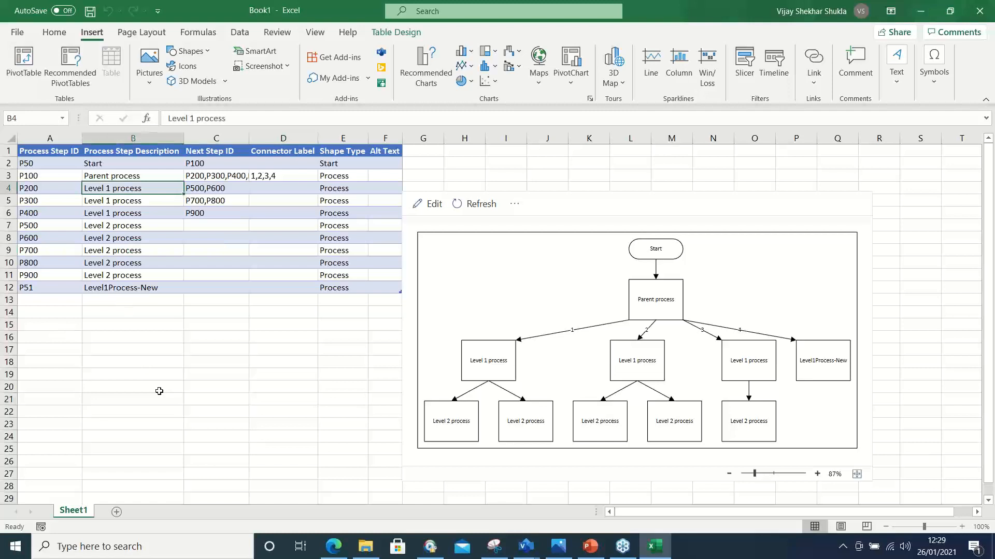
{"action": "type", "text": "Head"}
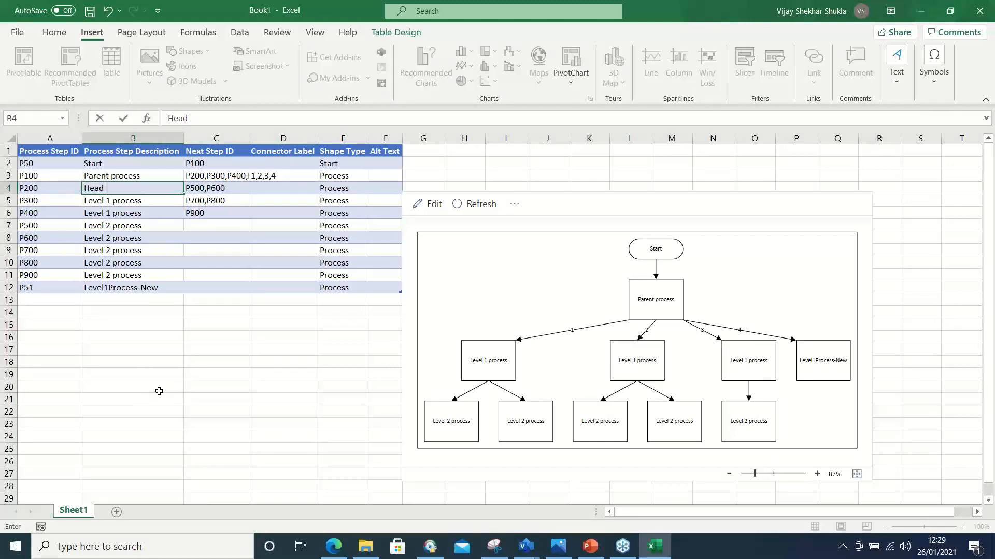
{"action": "type", "text": " of Productio"}
{"action": "type", "text": "n"}
Change the process step description of P300 to Head of Marketing.
{"action": "left_click", "coordinate": [105, 200]}
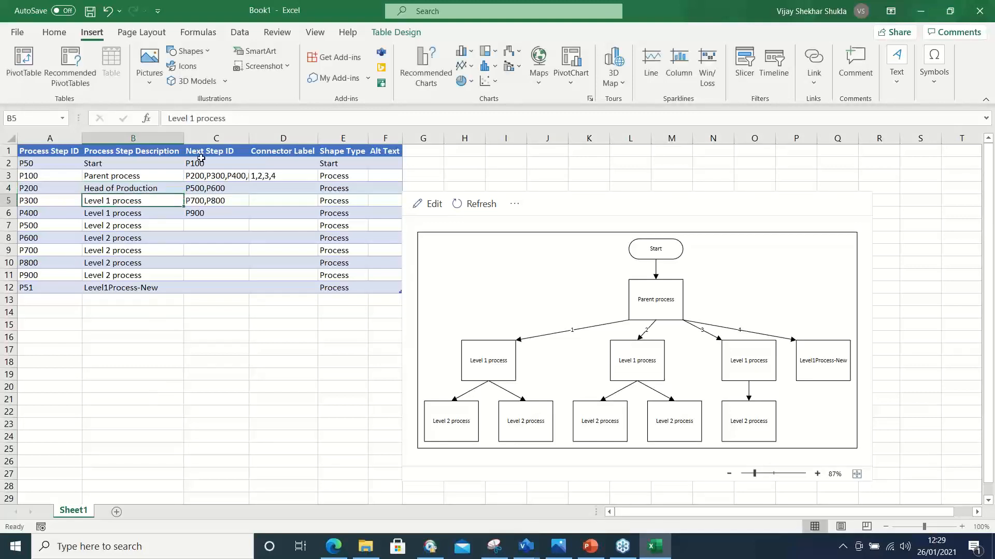
{"action": "left_click_drag", "start_coordinate": [167, 118], "coordinate": [240, 121]}
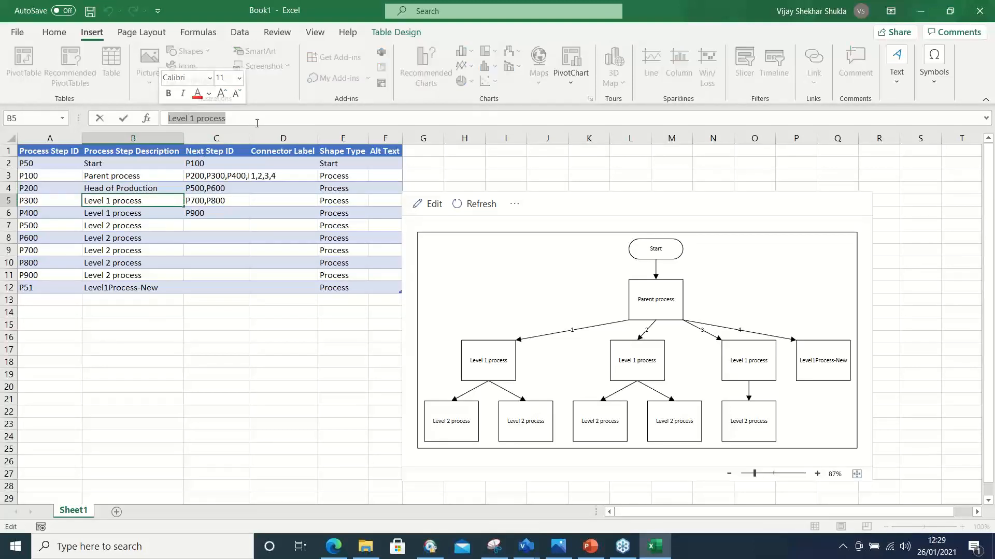
{"action": "type", "text": "Head of Production"}
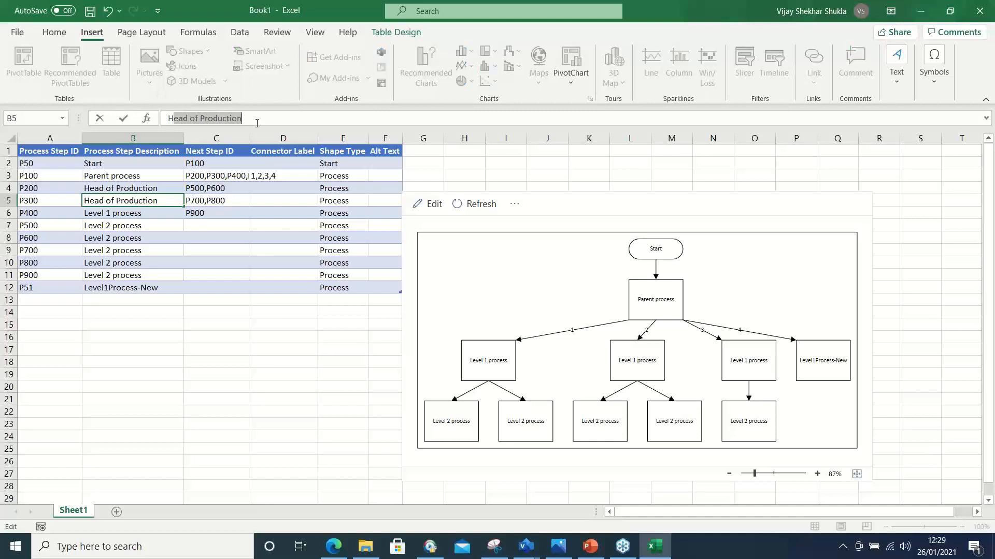
{"action": "left_click", "coordinate": [259, 119]}
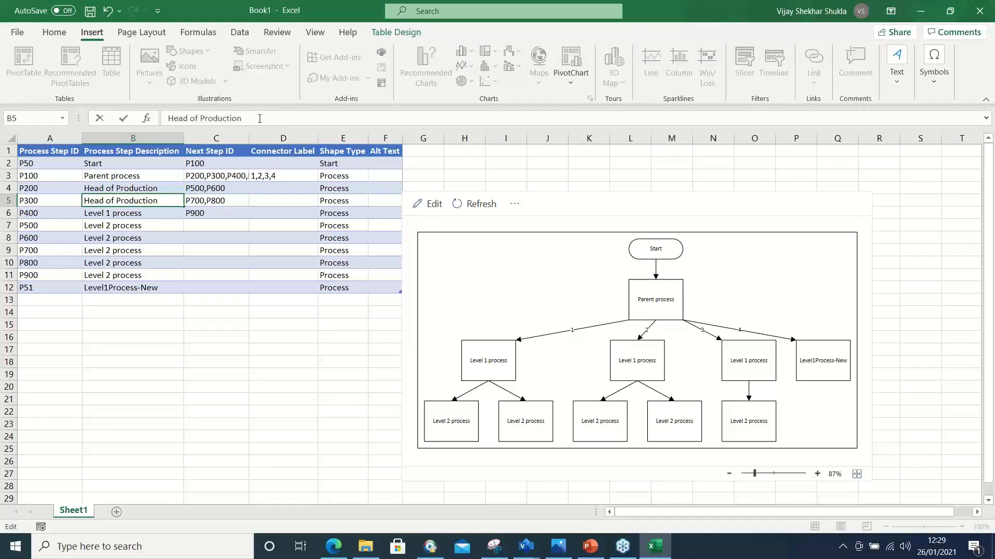
{"action": "key", "text": "BackSpace"}
{"action": "key", "text": "BackSpace"}
{"action": "key", "text": "BackSpace"}
{"action": "key", "text": "BackSpace"}
{"action": "key", "text": "BackSpace"}
{"action": "key", "text": "BackSpace"}
{"action": "key", "text": "BackSpace"}
{"action": "key", "text": "BackSpace"}
{"action": "key", "text": "BackSpace"}
{"action": "key", "text": "BackSpace"}
{"action": "type", "text": "Marketing"}
{"action": "key", "text": "Return"}
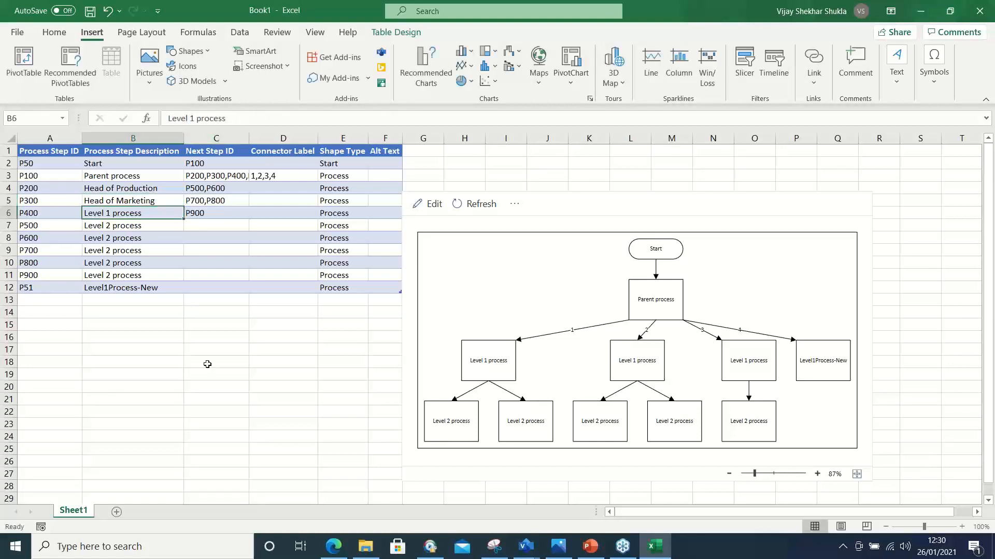
Replace the description of process step P400 with Head of HR.
{"action": "type", "text": "Head of "}
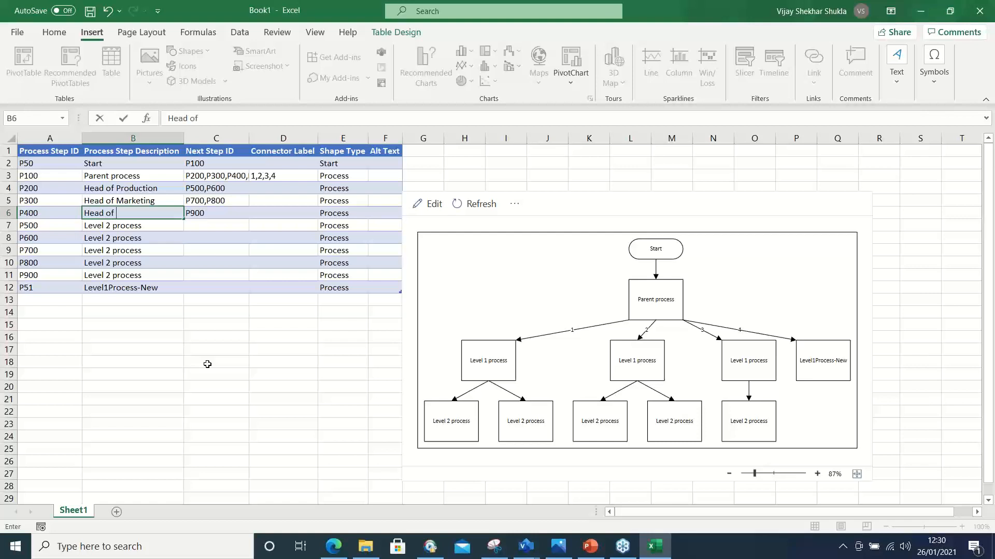
{"action": "type", "text": "HR"}
{"action": "left_click", "coordinate": [131, 227]}
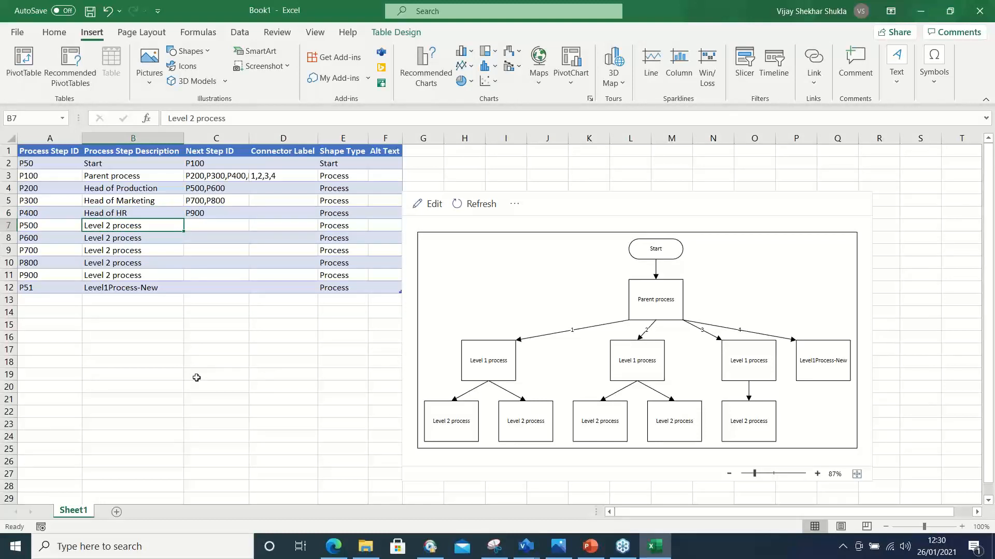
Rename the Level1Process-New description in the P51 row to EA to Factory Head.
{"action": "left_click", "coordinate": [114, 288]}
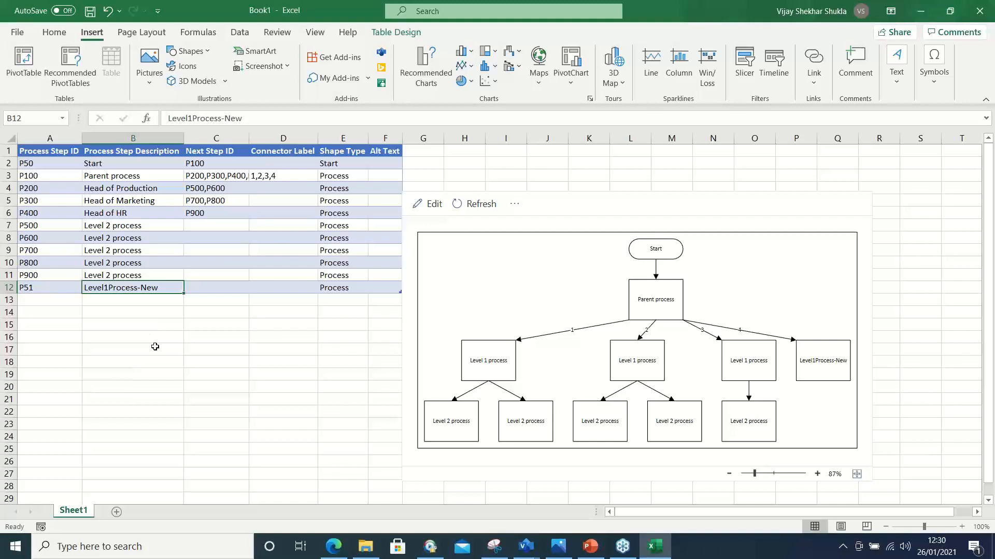
{"action": "type", "text": "E"}
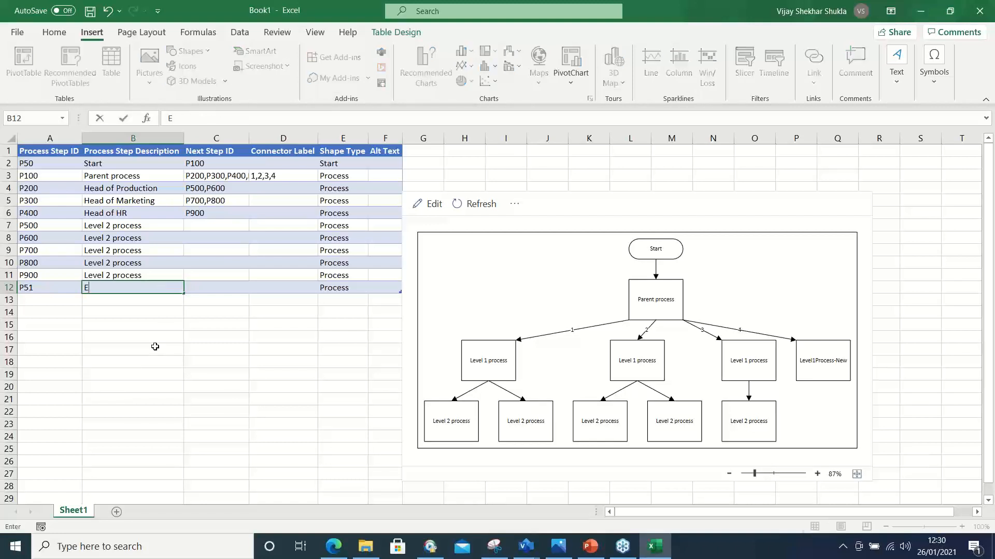
{"action": "type", "text": "A to P"}
{"action": "key", "text": "BackSpace"}
{"action": "type", "text": "Factory Head"}
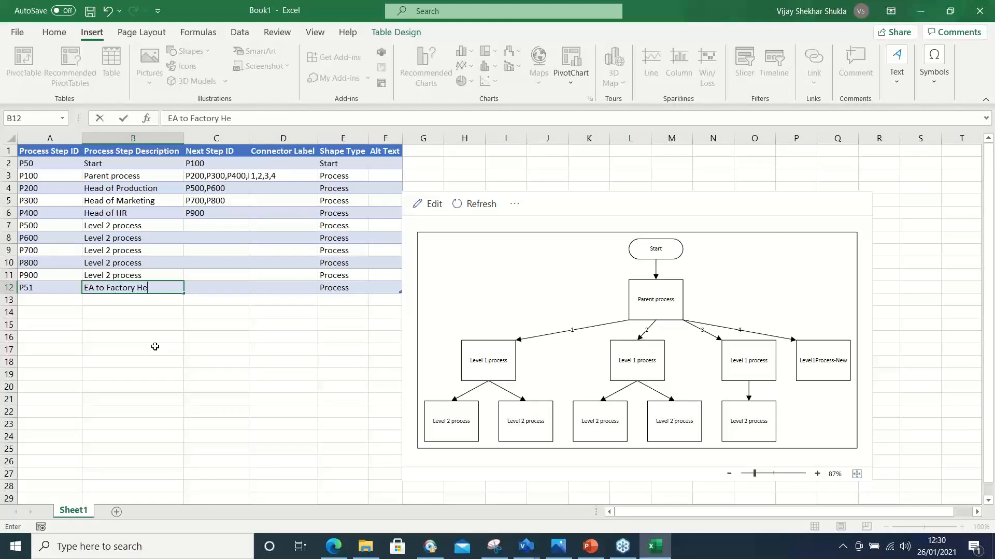
Replace the Parent process description in the P100 row with Factory Head.
{"action": "left_click", "coordinate": [106, 176]}
{"action": "type", "text": "Head f"}
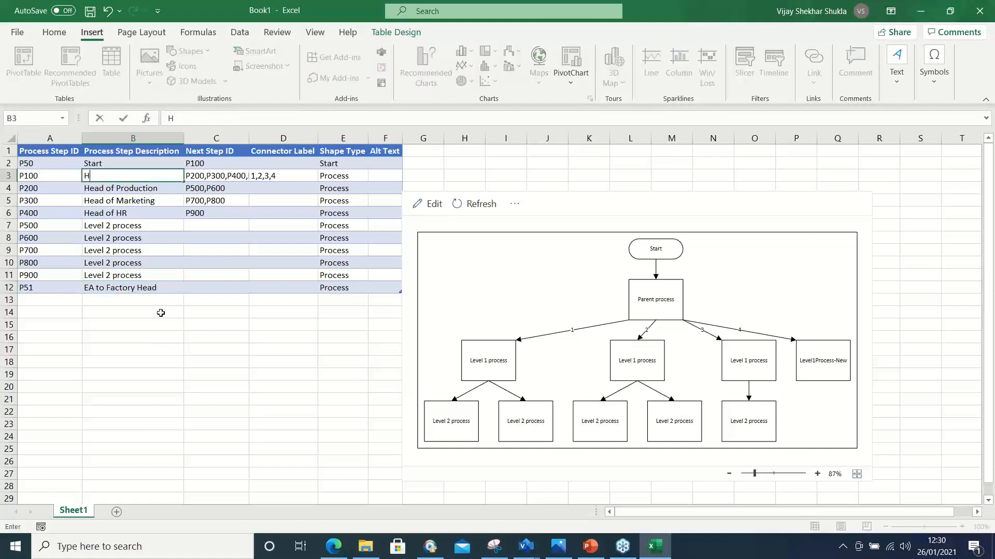
{"action": "key", "text": "BackSpace"}
{"action": "type", "text": "p"}
{"action": "key", "text": "BackSpace"}
{"action": "key", "text": "BackSpace"}
{"action": "key", "text": "BackSpace"}
{"action": "key", "text": "BackSpace"}
{"action": "key", "text": "BackSpace"}
{"action": "key", "text": "BackSpace"}
{"action": "key", "text": "BackSpace"}
{"action": "type", "text": "Factory Head"}
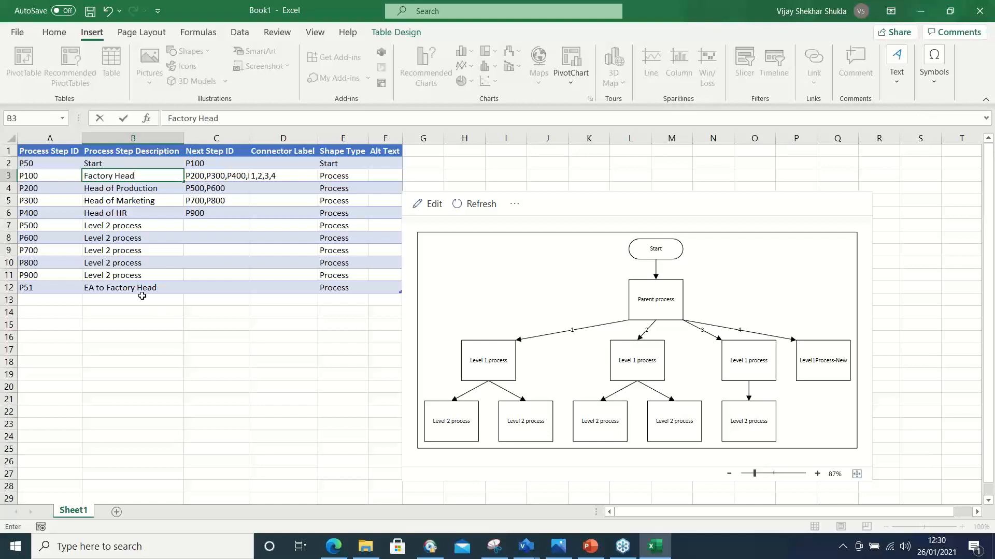
Delete the P50 Start row from the table and refresh the hierarchy diagram.
{"action": "left_click", "coordinate": [8, 163]}
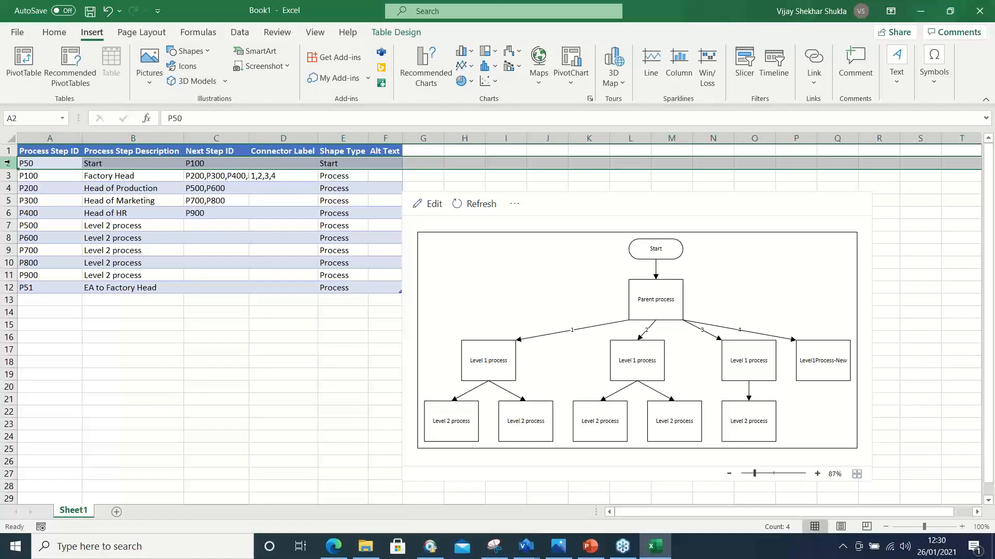
{"action": "right_click", "coordinate": [14, 165]}
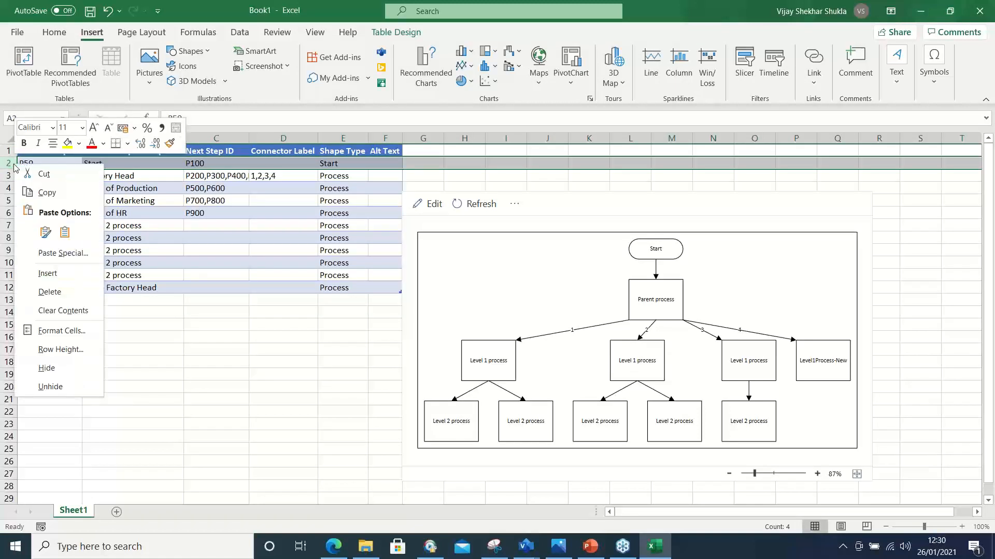
{"action": "left_click", "coordinate": [56, 292]}
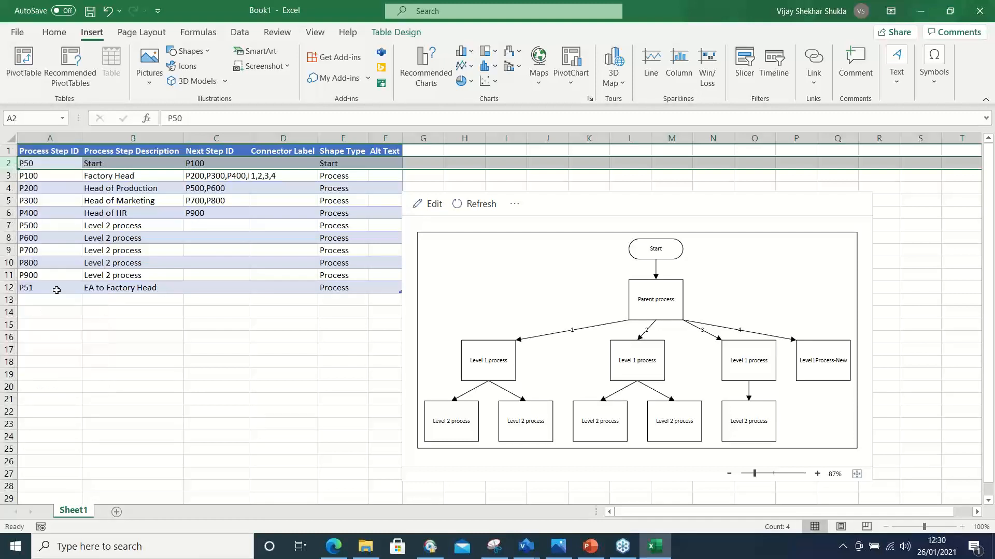
{"action": "left_click", "coordinate": [130, 347]}
{"action": "left_click", "coordinate": [474, 192]}
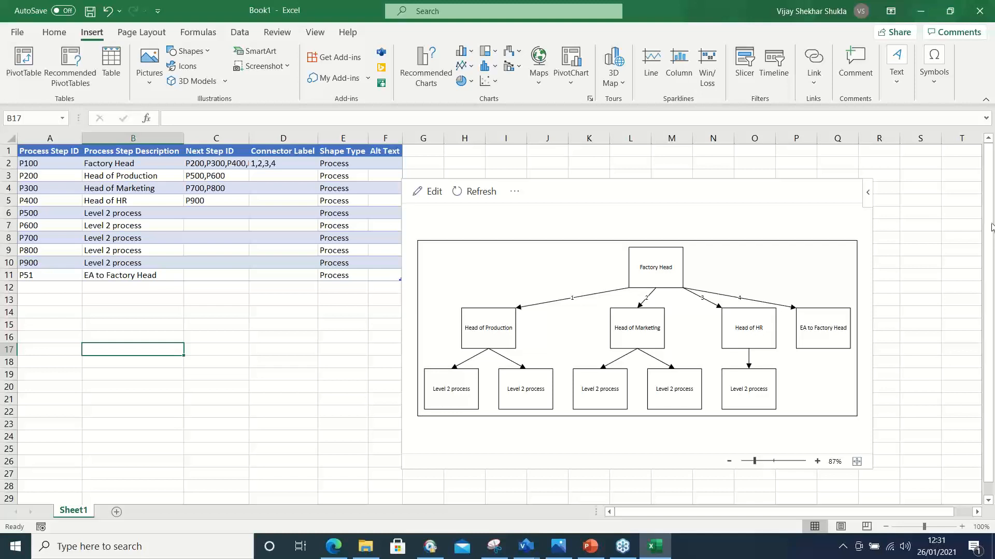
Look through the additional options of the refreshed Factory Head diagram.
{"action": "left_click", "coordinate": [989, 204]}
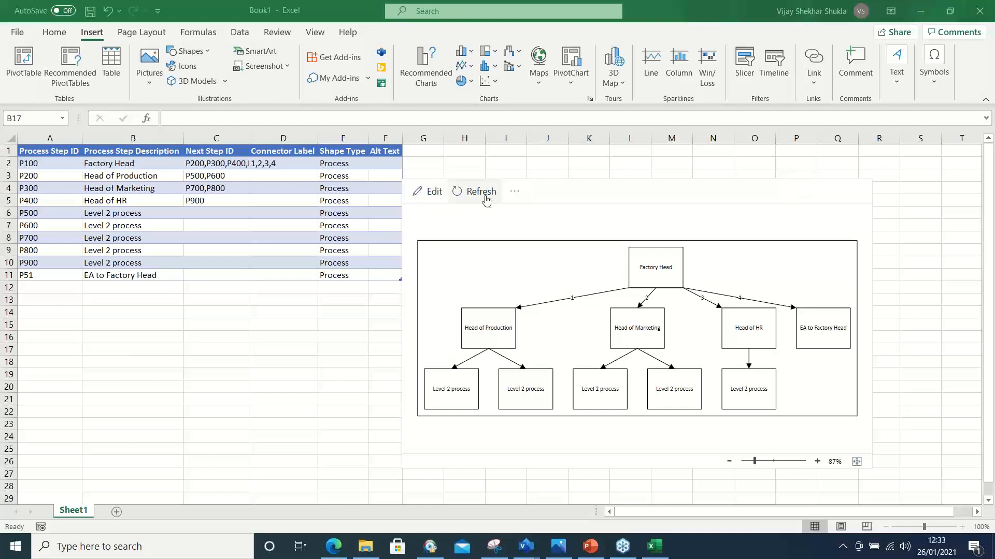
{"action": "left_click", "coordinate": [515, 192]}
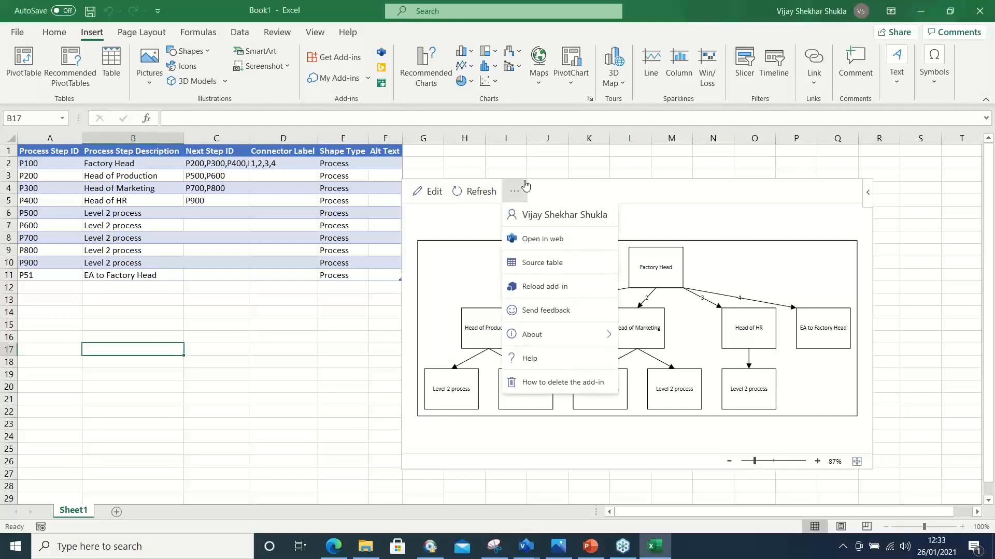
{"action": "left_click", "coordinate": [585, 153]}
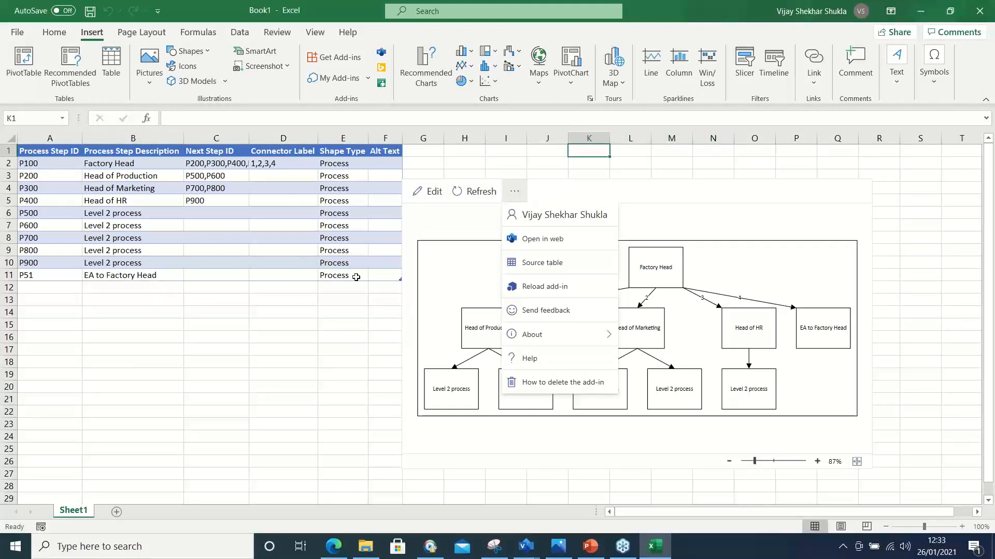
Locate the source table linked to the hierarchy diagram through the diagram's additional options.
{"action": "left_click", "coordinate": [537, 266]}
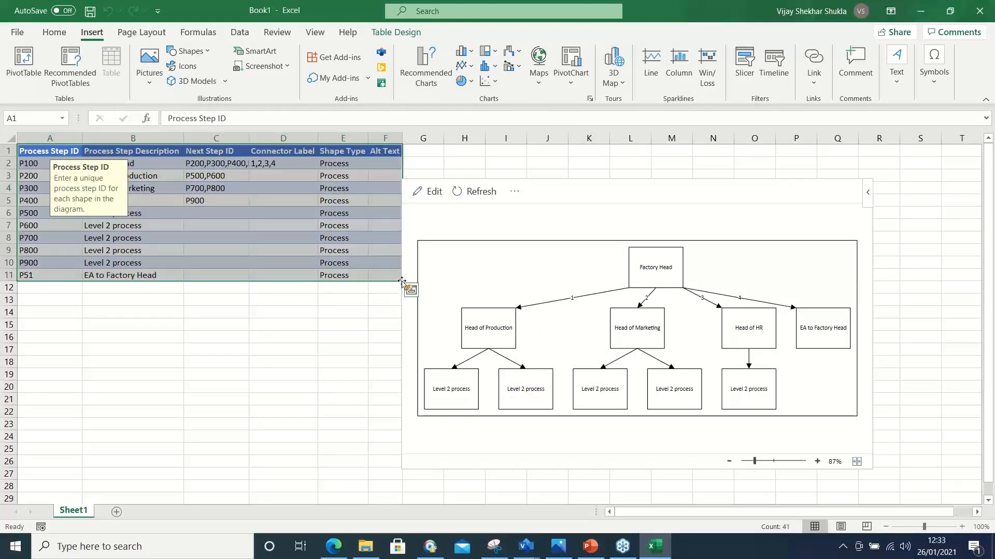
{"action": "left_click", "coordinate": [42, 288]}
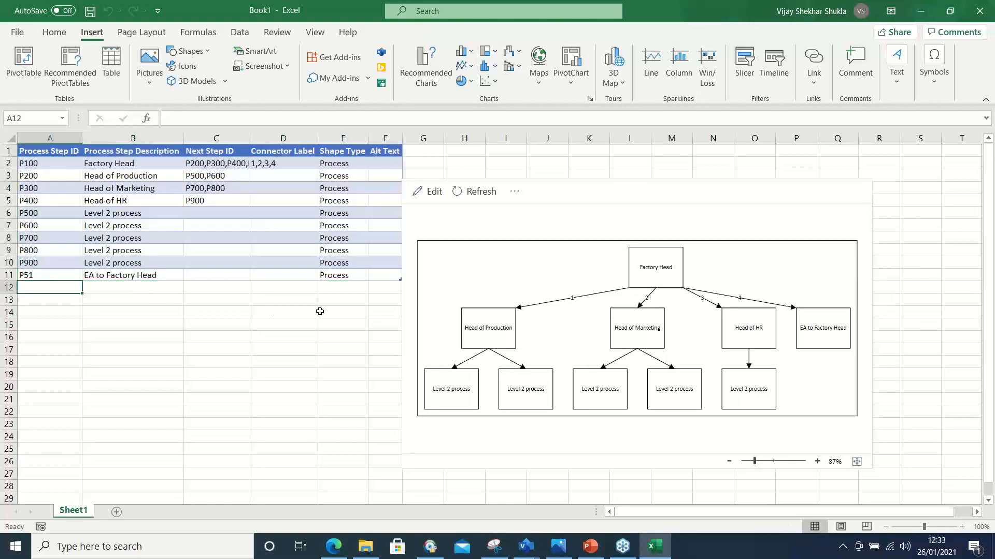
{"action": "left_click", "coordinate": [396, 283]}
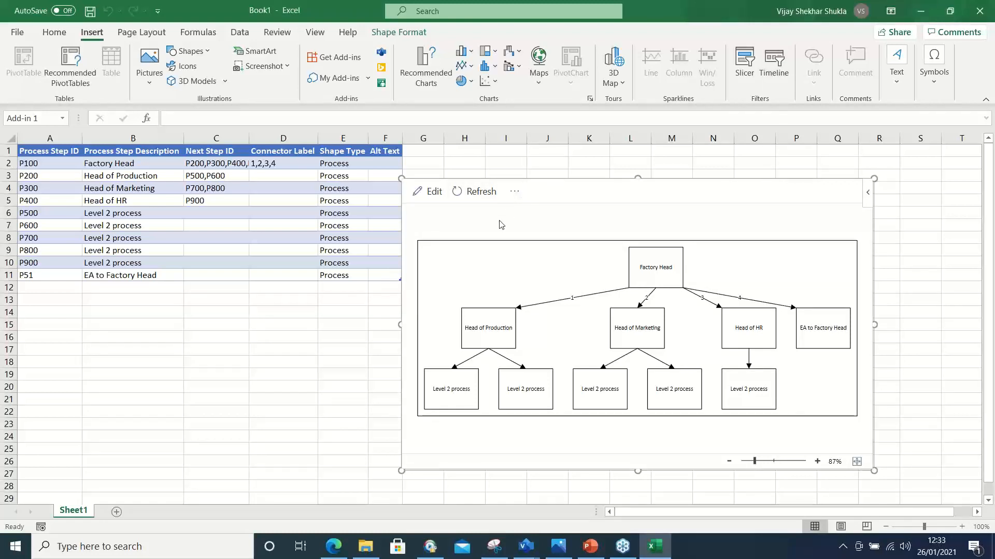
Add a P52 row to the process table with the description Head of Compliance and shape type Process.
{"action": "left_click", "coordinate": [28, 288]}
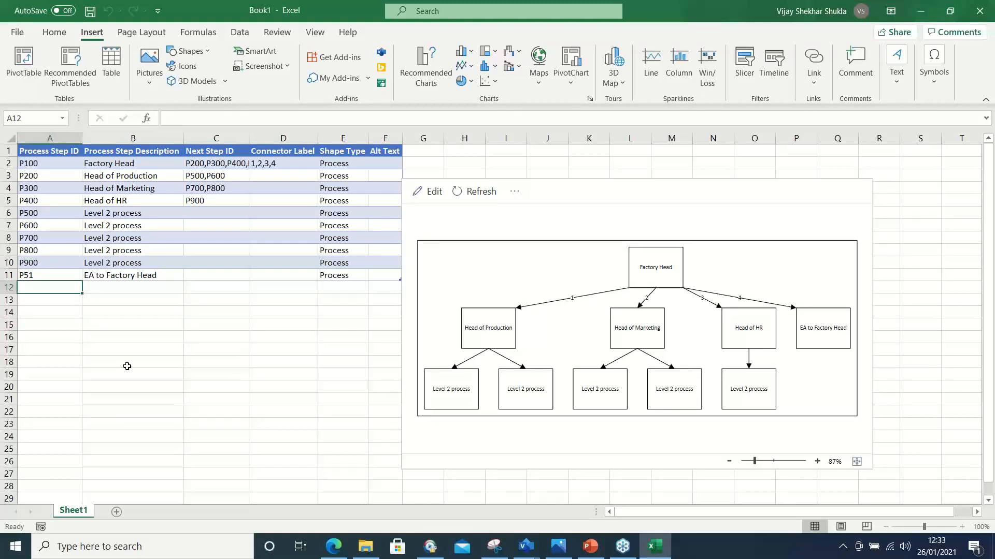
{"action": "type", "text": "P"}
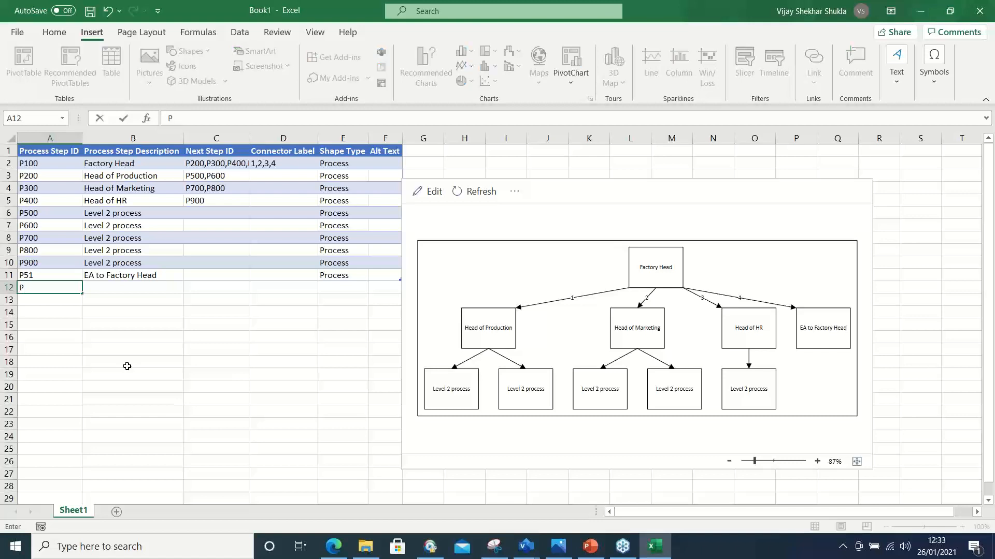
{"action": "type", "text": "5"}
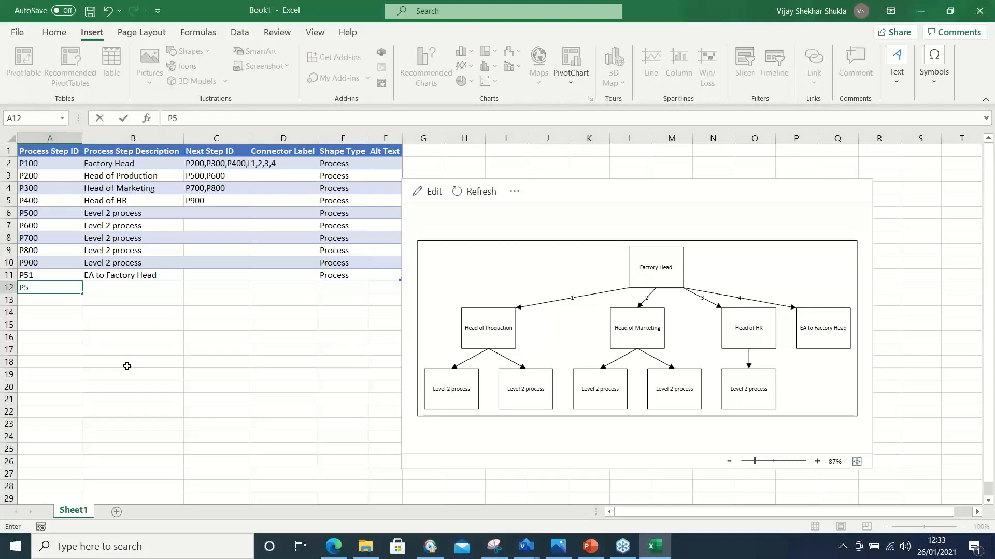
{"action": "type", "text": "2"}
{"action": "key", "text": "Tab"}
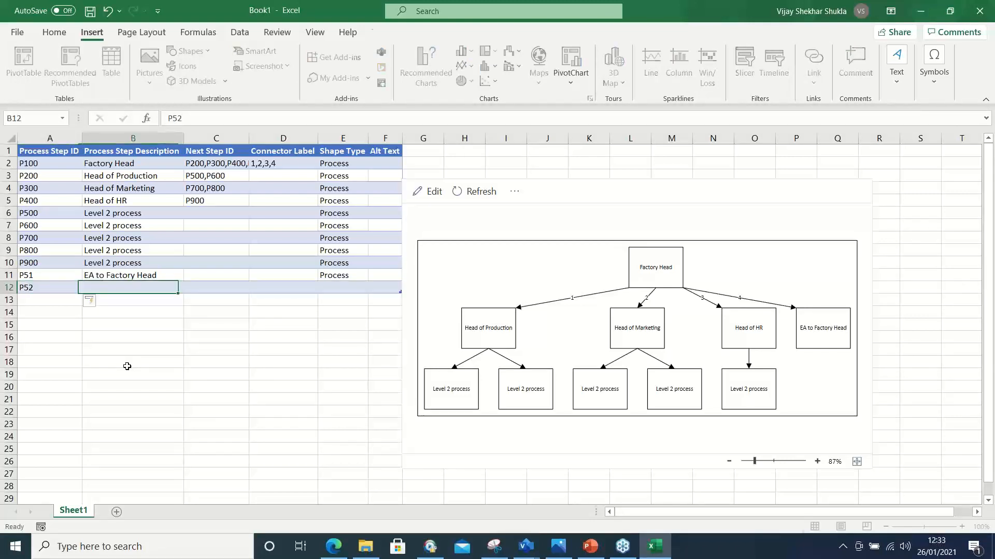
{"action": "type", "text": "Head"}
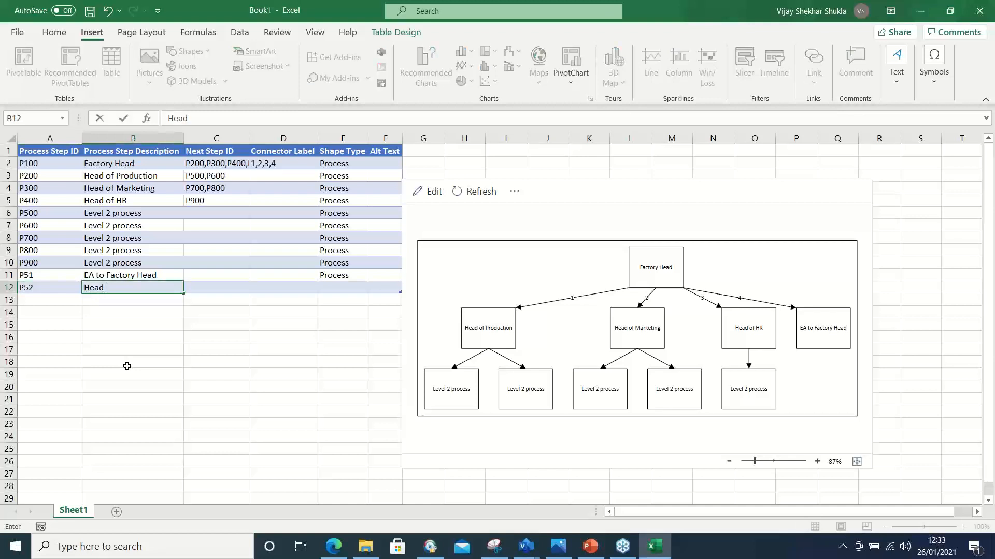
{"action": "type", "text": " of "}
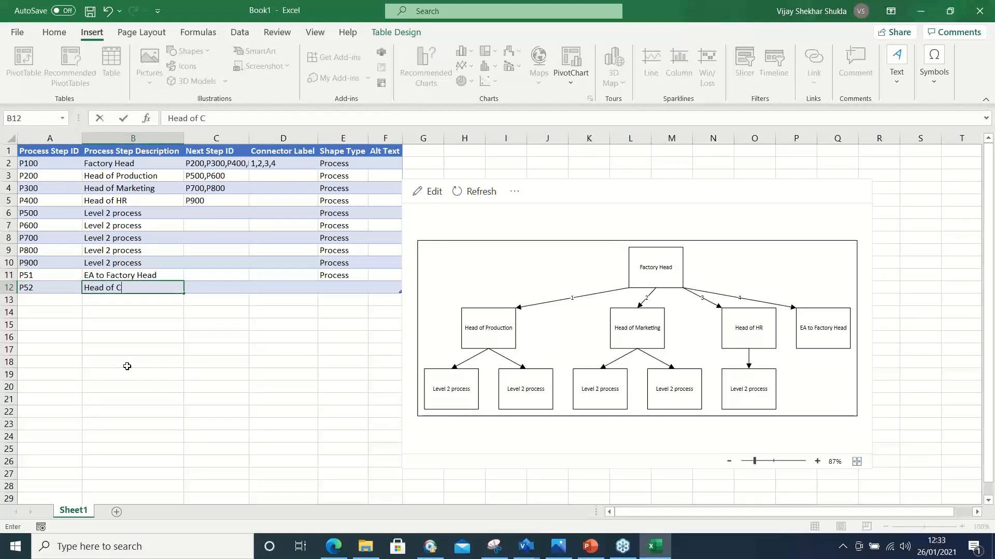
{"action": "type", "text": "Compliance"}
{"action": "left_click", "coordinate": [335, 285]}
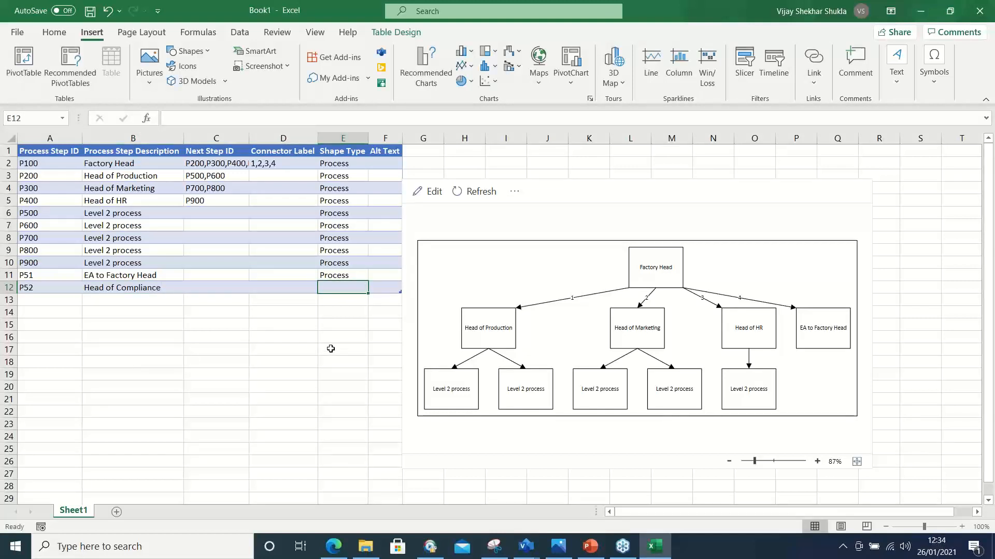
{"action": "type", "text": "Process"}
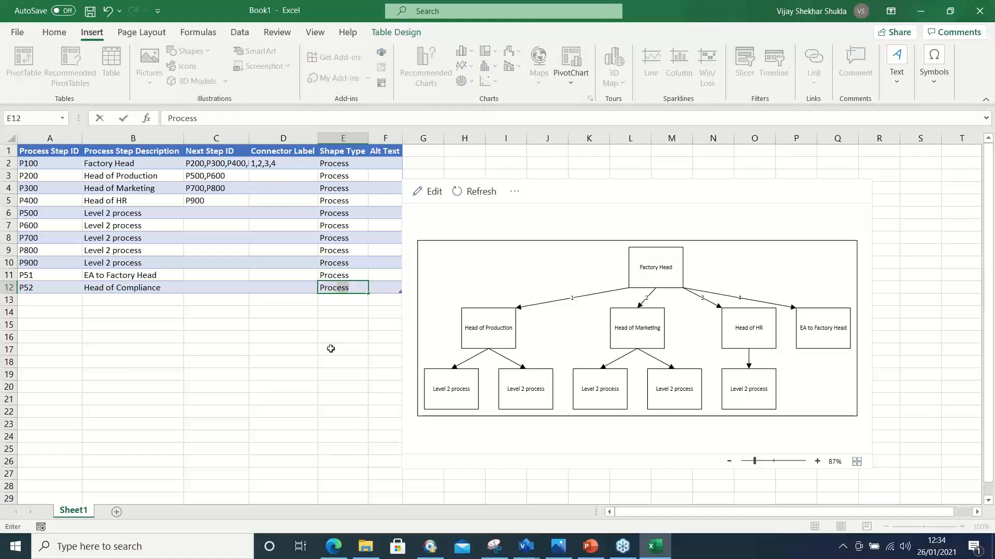
{"action": "left_click", "coordinate": [307, 352]}
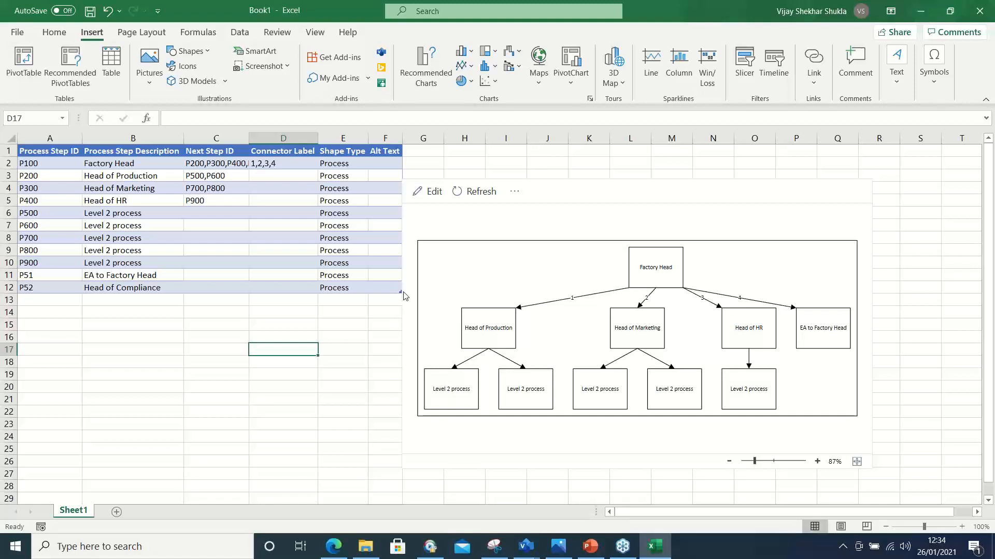
Append P52 to the Next Step ID of the Factory Head row and refresh the hierarchy diagram.
{"action": "left_click", "coordinate": [196, 162]}
{"action": "left_click", "coordinate": [256, 119]}
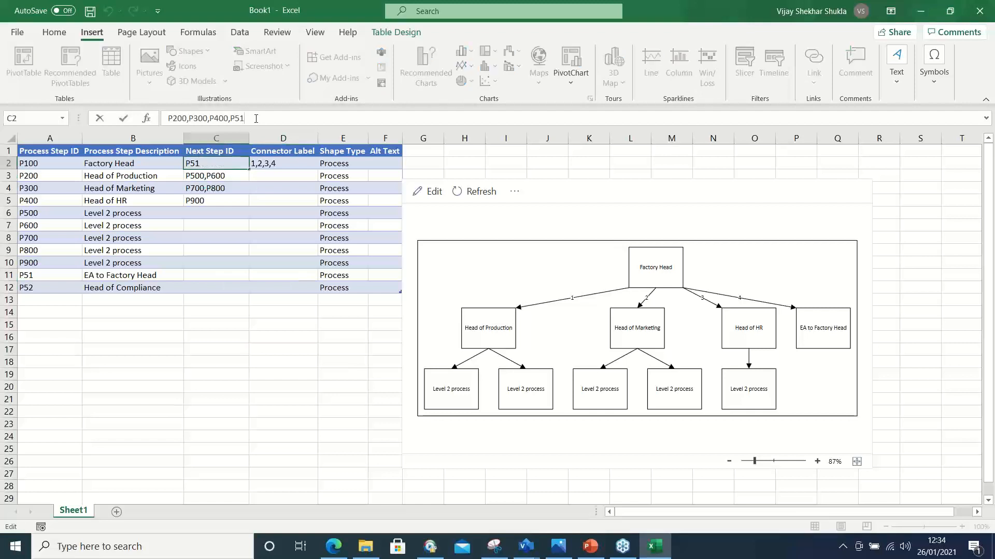
{"action": "type", "text": ","}
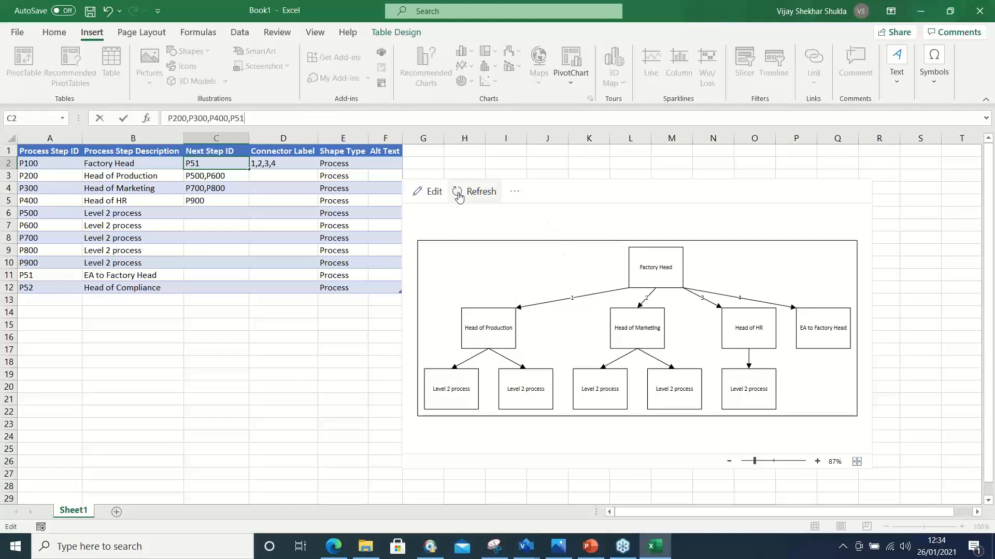
{"action": "left_click", "coordinate": [475, 197]}
{"action": "left_click", "coordinate": [475, 196]}
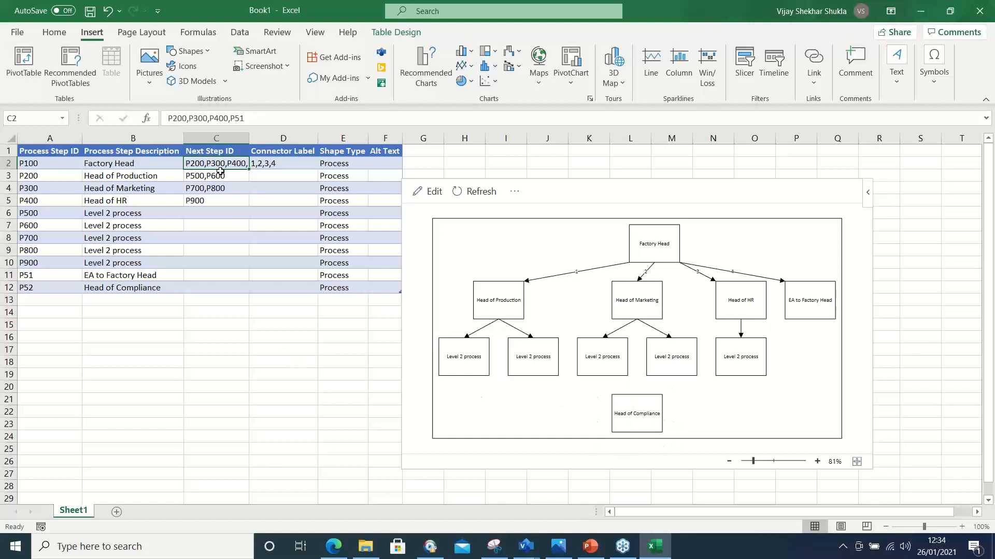
{"action": "left_click", "coordinate": [267, 117]}
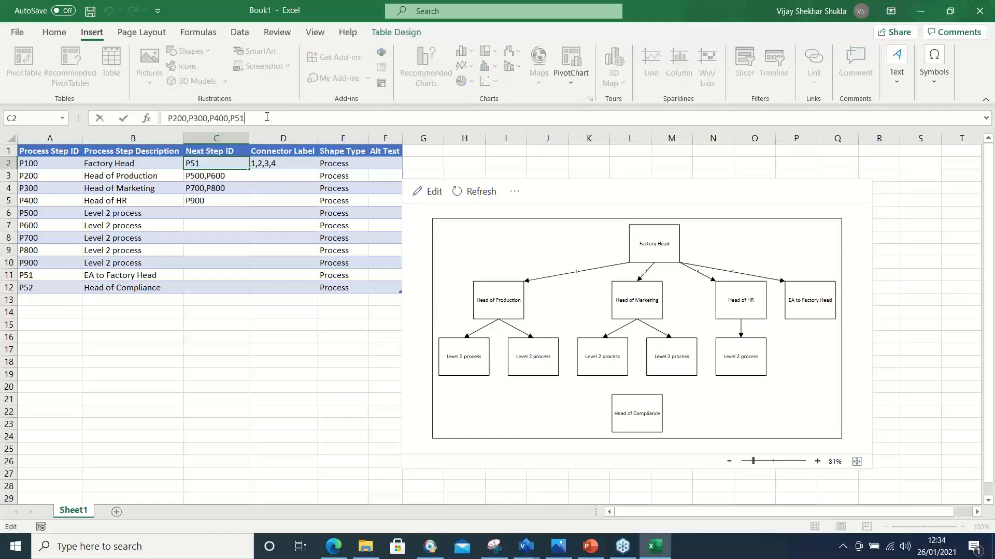
{"action": "type", "text": ",P52"}
{"action": "left_click", "coordinate": [476, 192]}
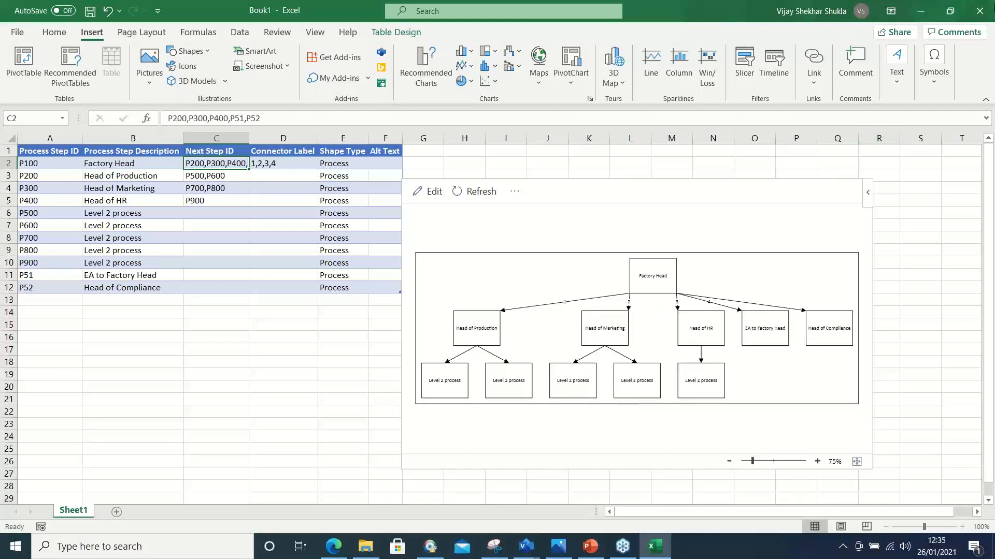
{"action": "left_click", "coordinate": [983, 31]}
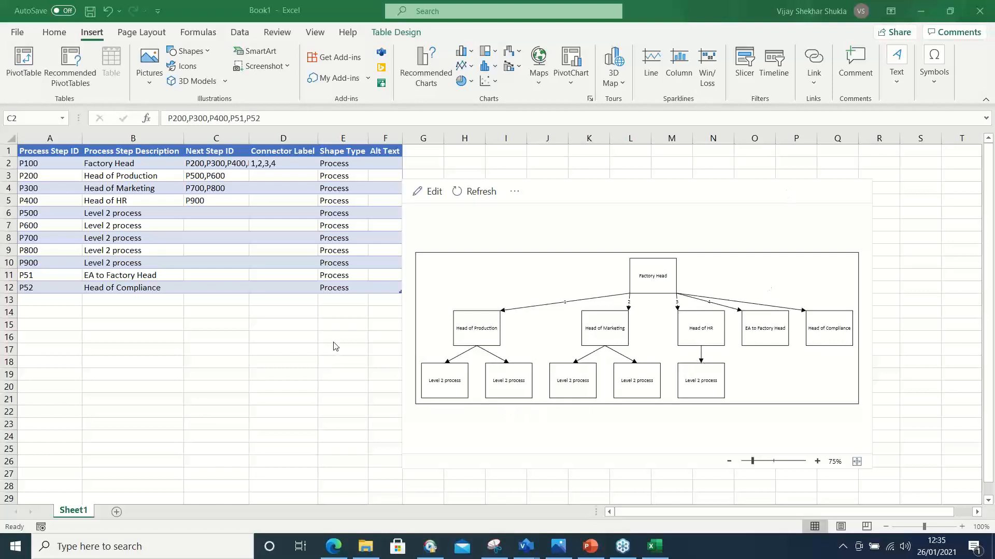
Set the Factory Head row's Shape Type to Start and refresh the diagram.
{"action": "left_click", "coordinate": [336, 165]}
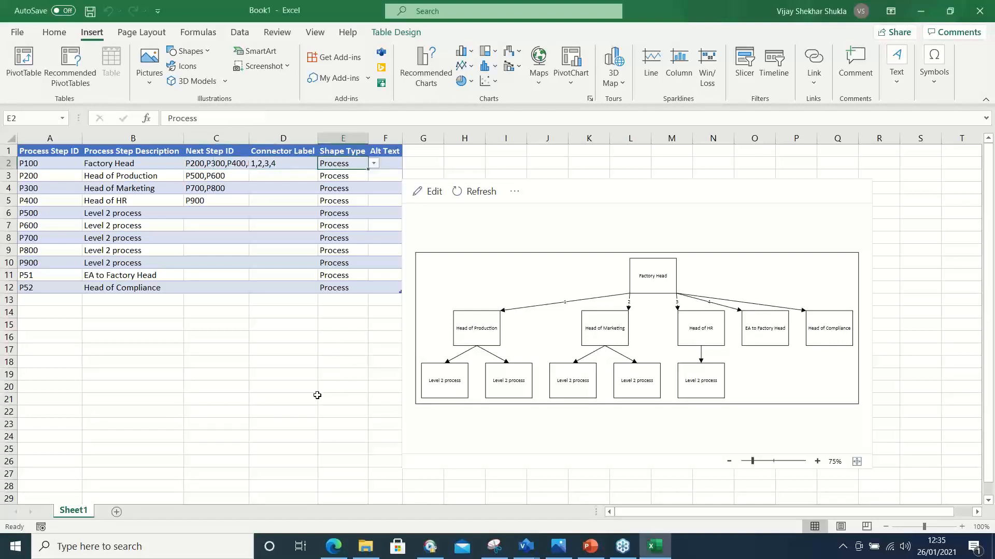
{"action": "type", "text": "Start"}
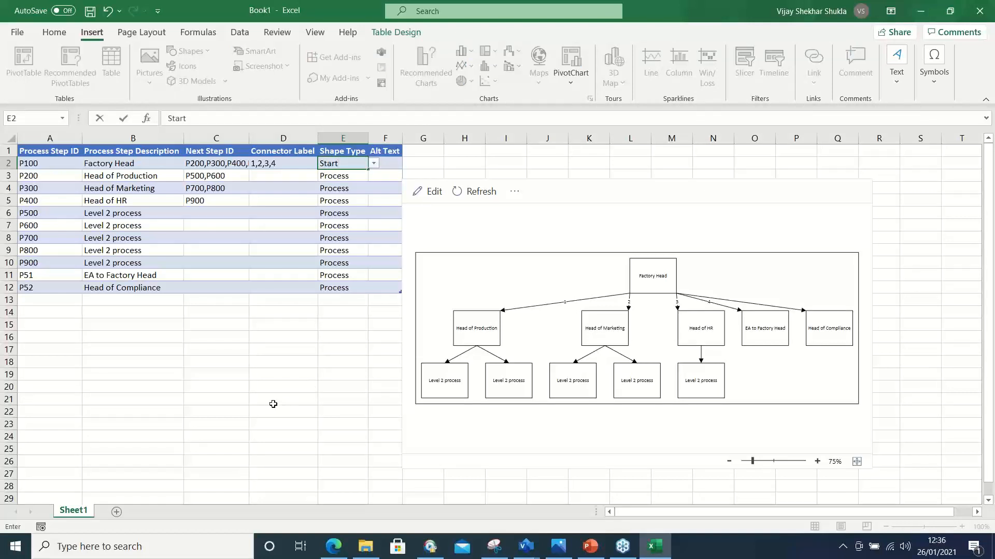
{"action": "left_click", "coordinate": [251, 360]}
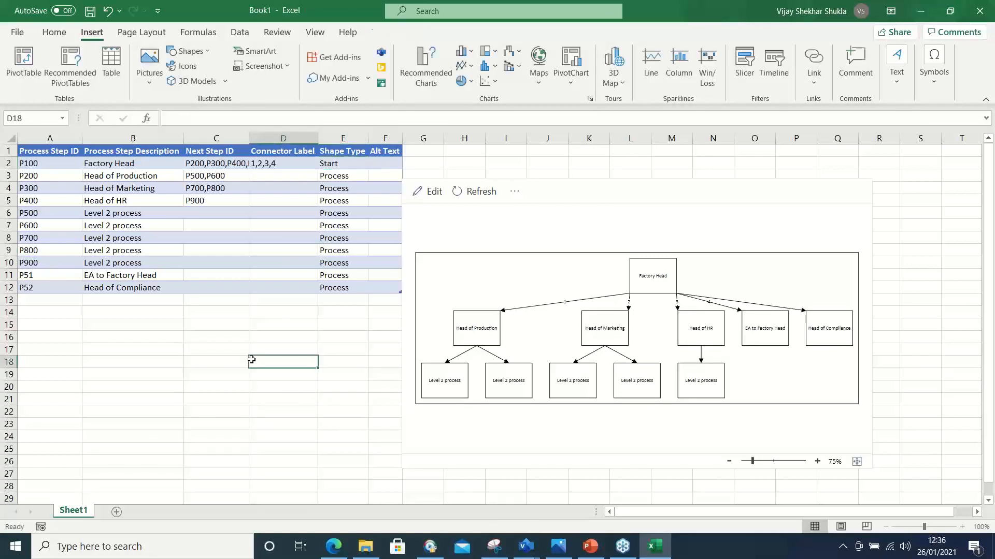
{"action": "left_click", "coordinate": [478, 193]}
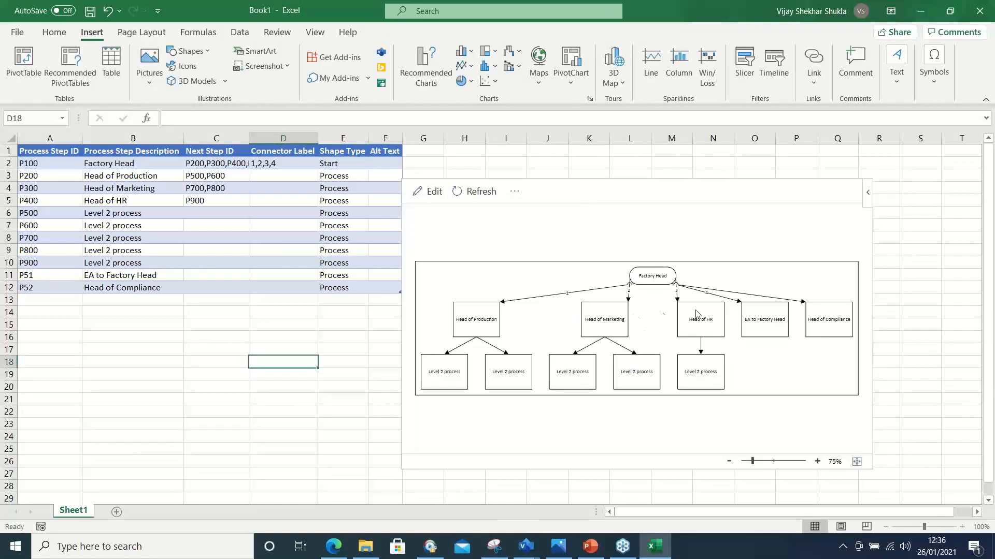
Switch to Drawing2 in Visio to view its Basic Flowchart Shapes, and return to the Excel workbook.
{"action": "left_click", "coordinate": [332, 163]}
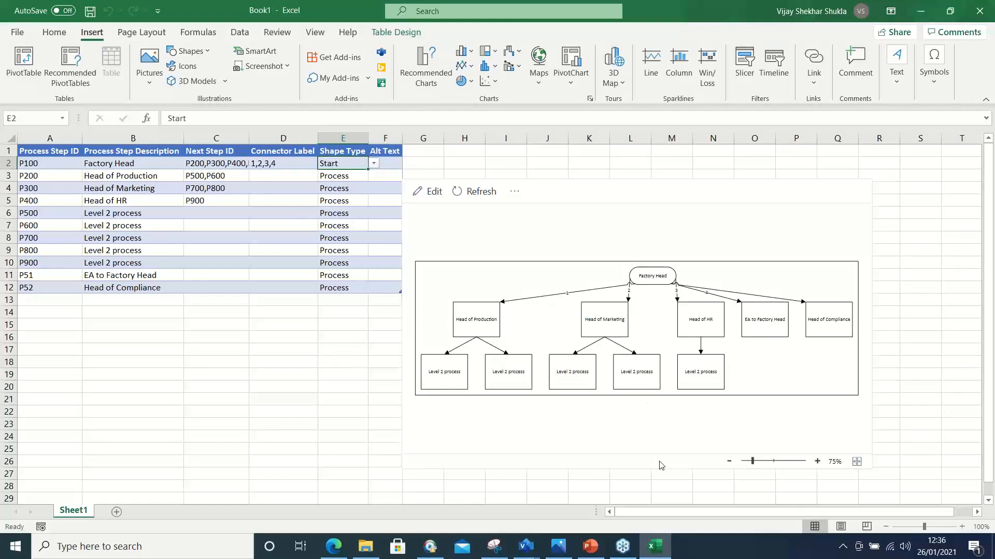
{"action": "left_click", "coordinate": [526, 547]}
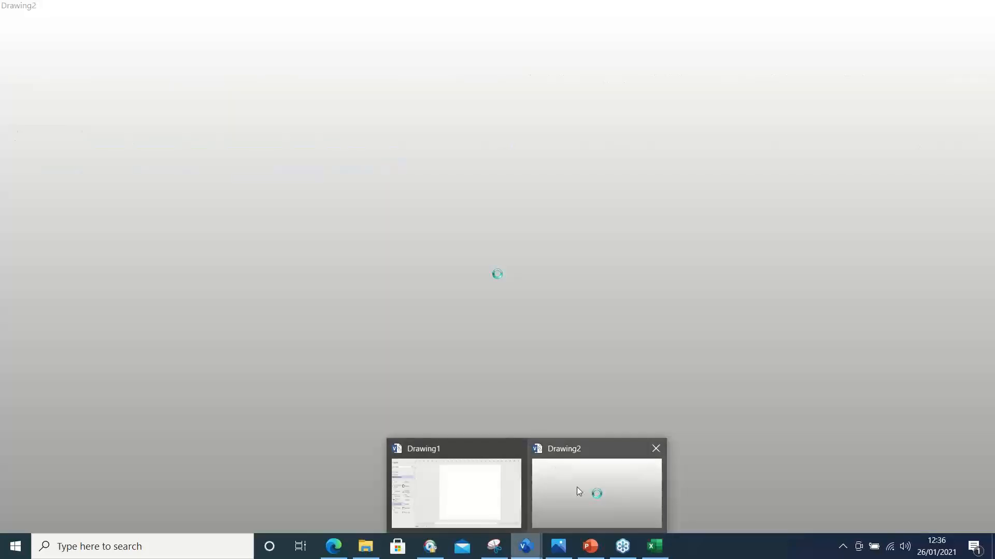
{"action": "left_click", "coordinate": [577, 487]}
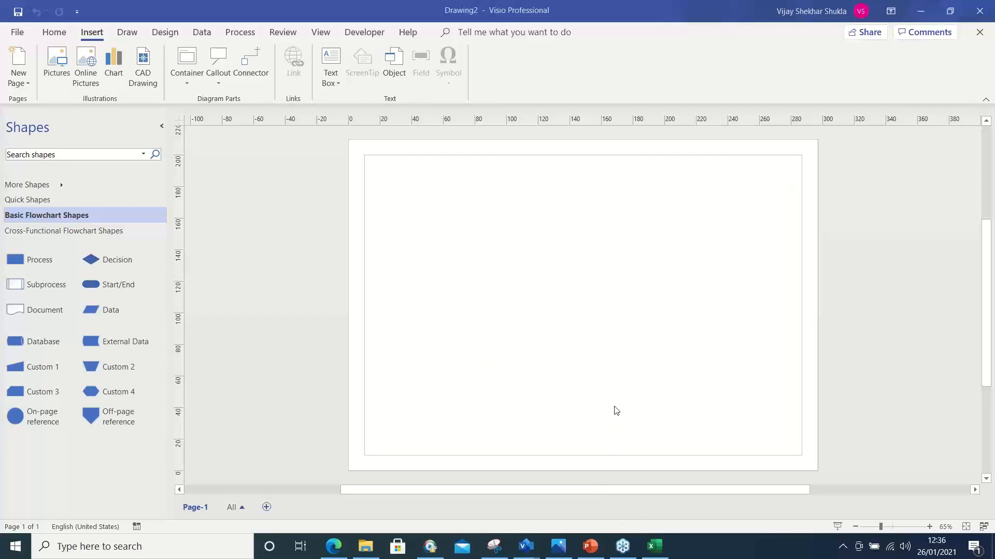
{"action": "left_click", "coordinate": [654, 548]}
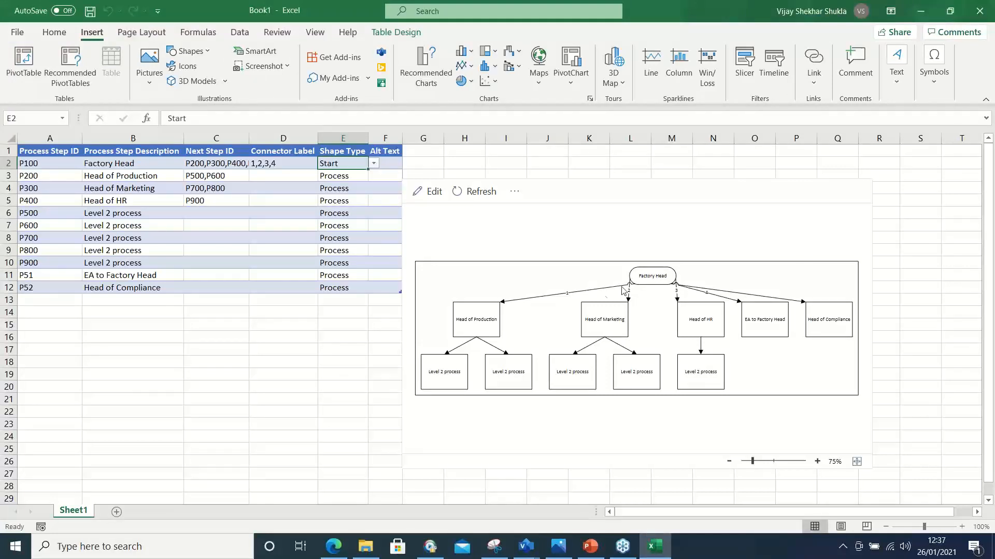
Look through the Shape Type options available for the Factory Head row.
{"action": "left_click", "coordinate": [374, 164]}
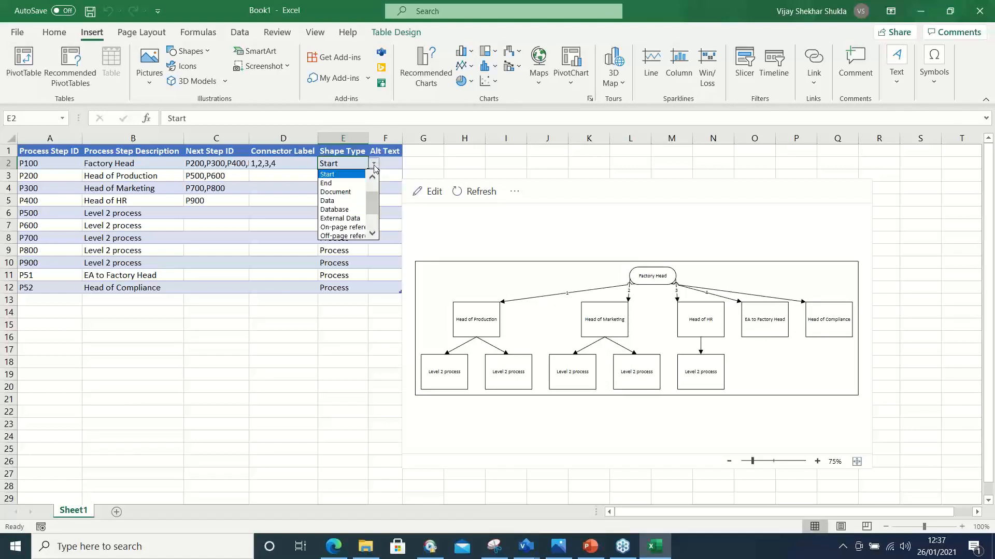
{"action": "mouse_move", "coordinate": [372, 208]}
{"action": "left_mouse_down"}
{"action": "mouse_move", "coordinate": [369, 229]}
{"action": "mouse_move", "coordinate": [375, 194]}
{"action": "left_mouse_up"}
{"action": "left_click", "coordinate": [295, 329]}
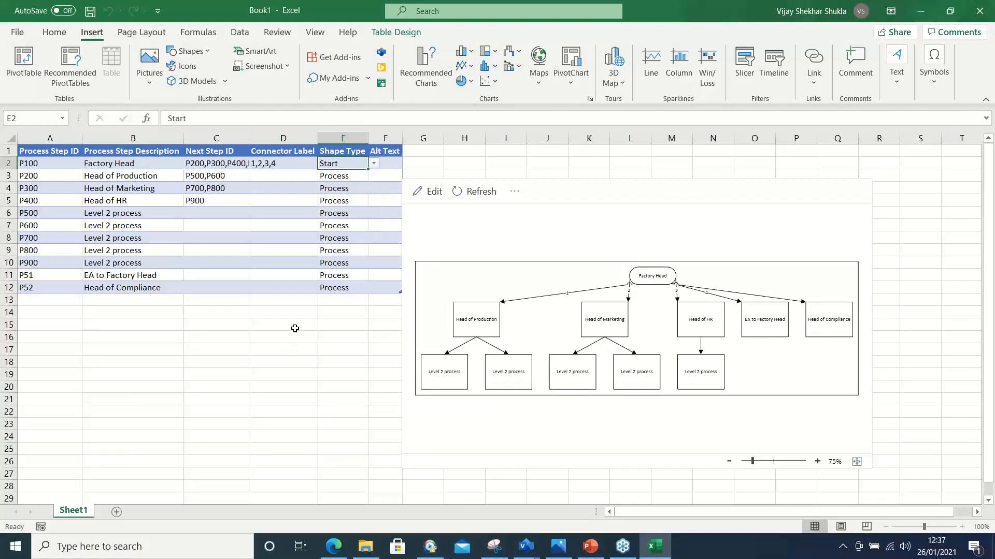
Set the Shape Type of the P900 Level 2 process row to Database.
{"action": "left_click", "coordinate": [341, 288]}
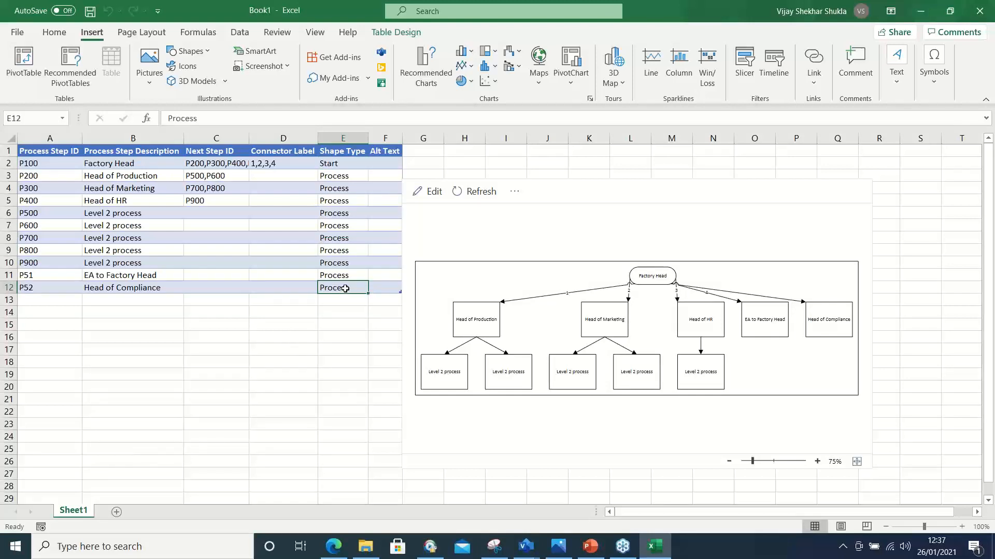
{"action": "left_click", "coordinate": [342, 228]}
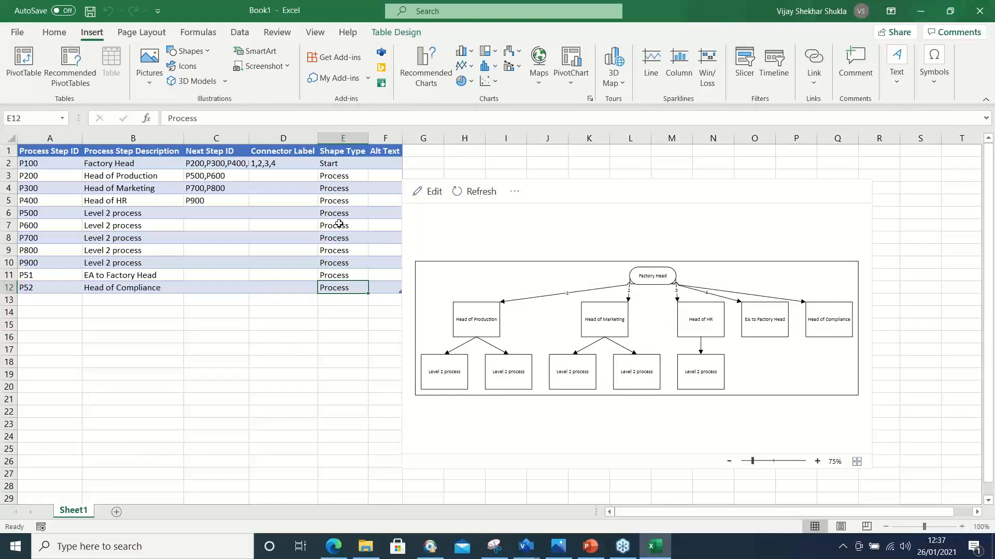
{"action": "left_click", "coordinate": [342, 276]}
{"action": "left_click", "coordinate": [349, 262]}
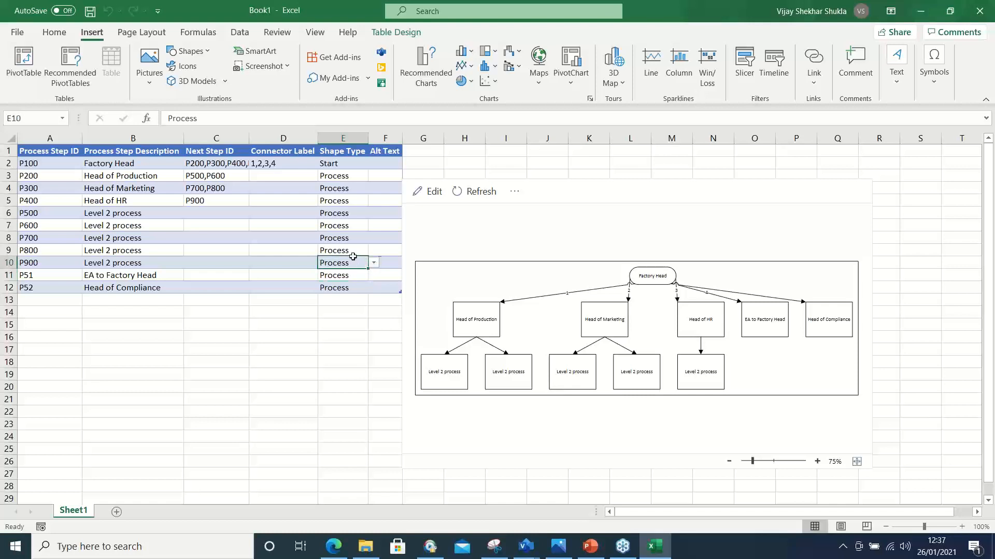
{"action": "left_click", "coordinate": [359, 275]}
{"action": "left_click", "coordinate": [373, 276]}
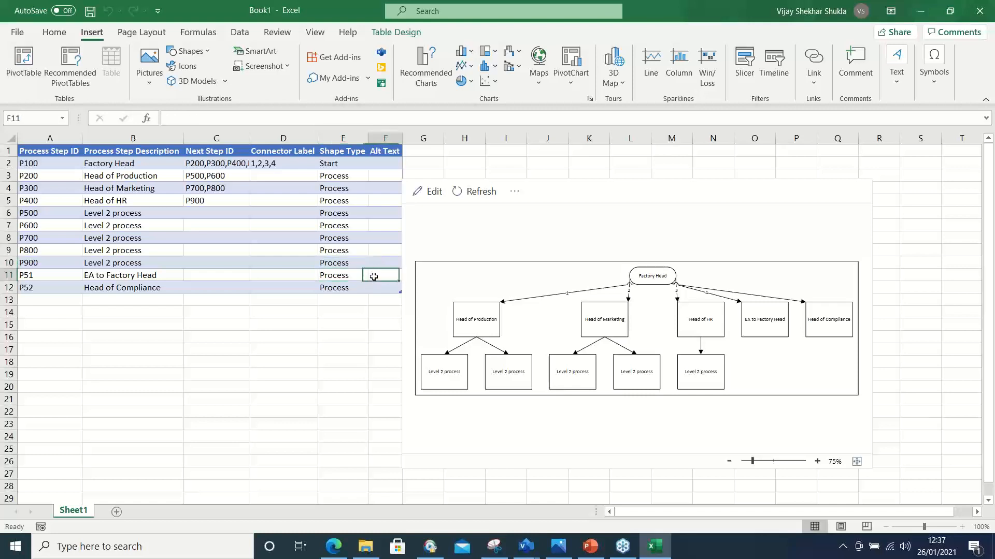
{"action": "left_click", "coordinate": [340, 276]}
{"action": "left_click", "coordinate": [343, 262]}
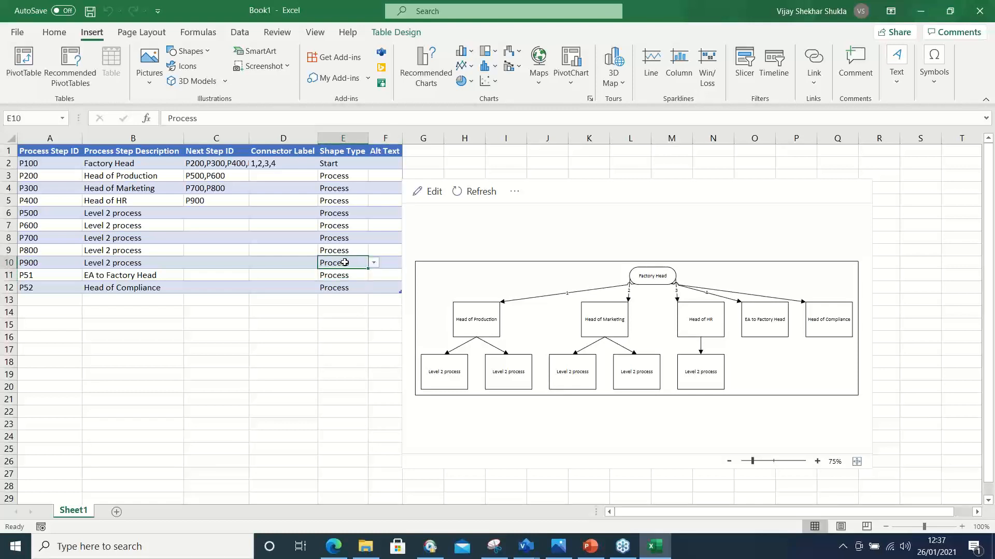
{"action": "left_click", "coordinate": [373, 264]}
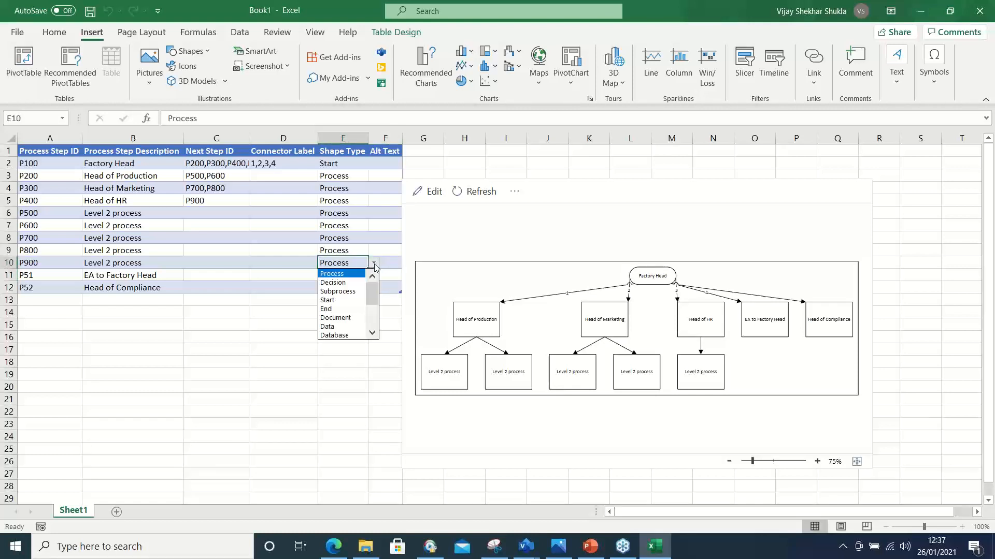
{"action": "left_click", "coordinate": [337, 335]}
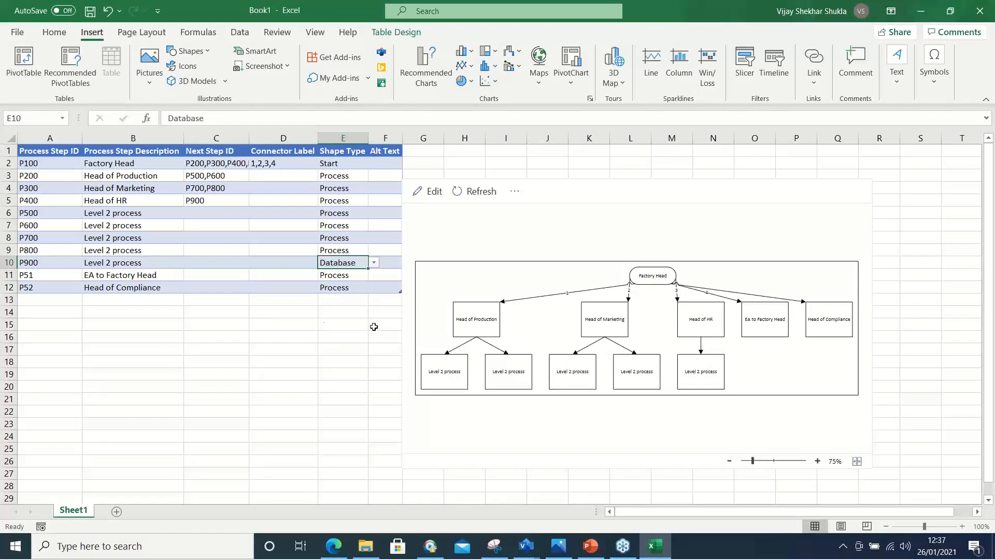
Refresh the diagram, restore the P900 row's Shape Type to Process, and refresh the diagram again.
{"action": "left_click", "coordinate": [493, 198]}
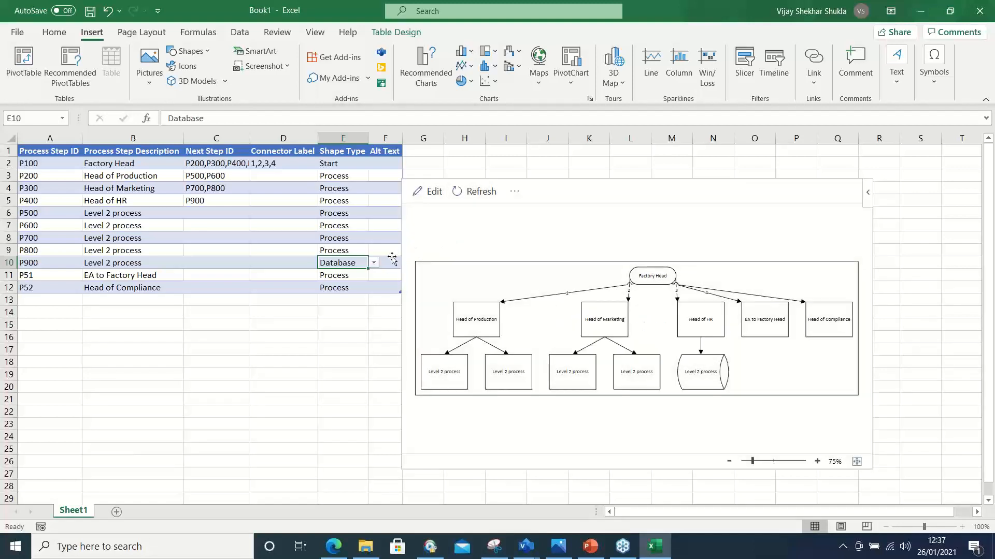
{"action": "left_click", "coordinate": [374, 263]}
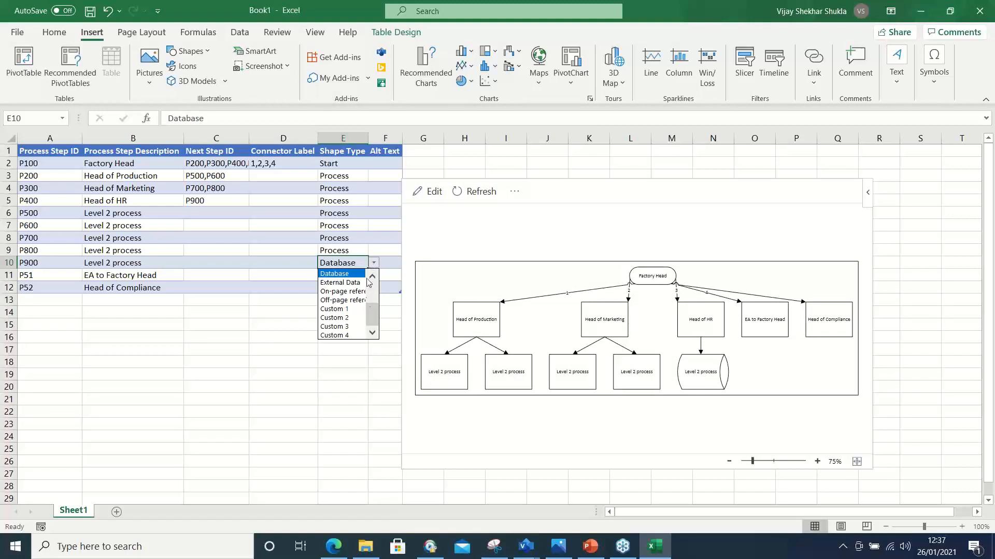
{"action": "left_click_drag", "start_coordinate": [369, 312], "coordinate": [371, 284]}
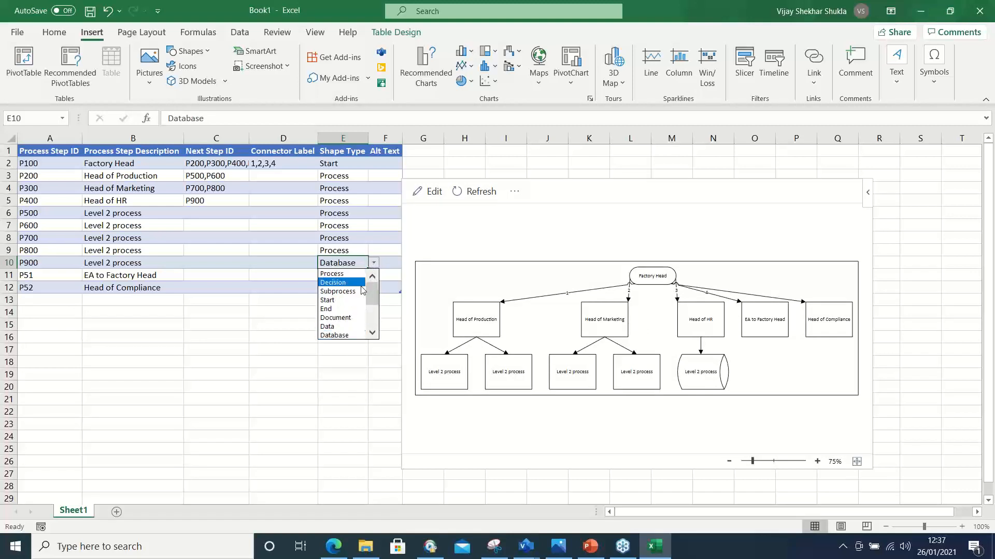
{"action": "left_click", "coordinate": [353, 275]}
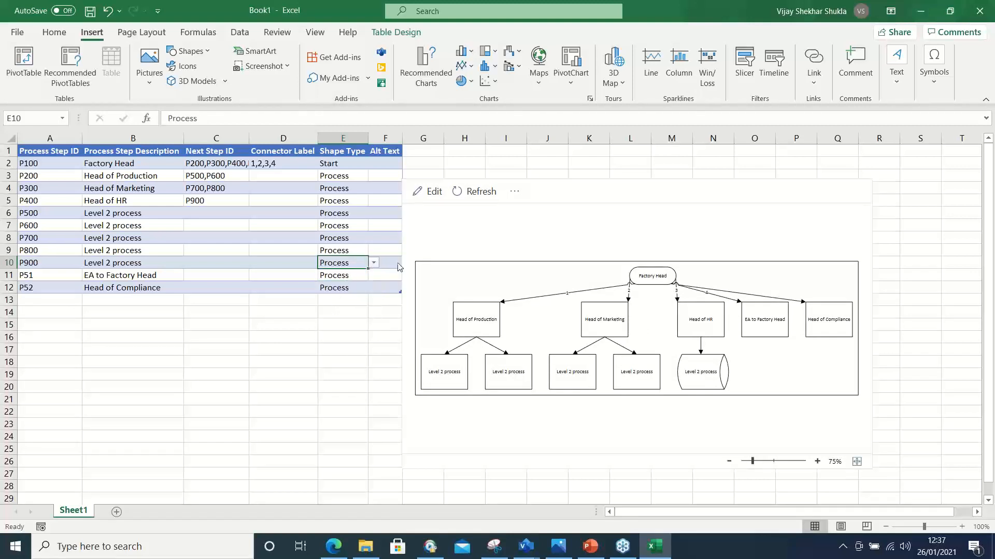
{"action": "left_click", "coordinate": [374, 263]}
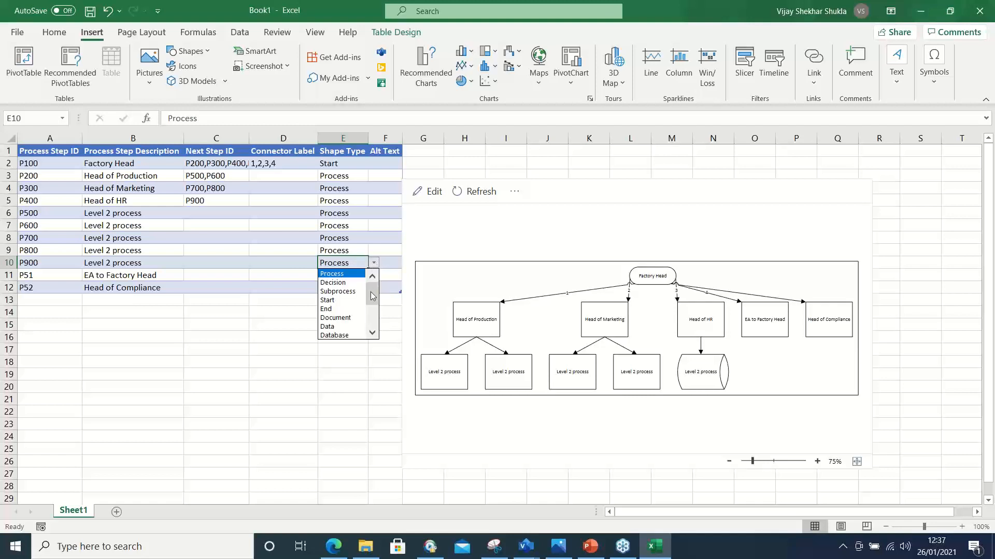
{"action": "mouse_move", "coordinate": [371, 296]}
{"action": "left_mouse_down"}
{"action": "mouse_move", "coordinate": [371, 329]}
{"action": "mouse_move", "coordinate": [374, 287]}
{"action": "left_mouse_up"}
{"action": "left_click", "coordinate": [255, 352]}
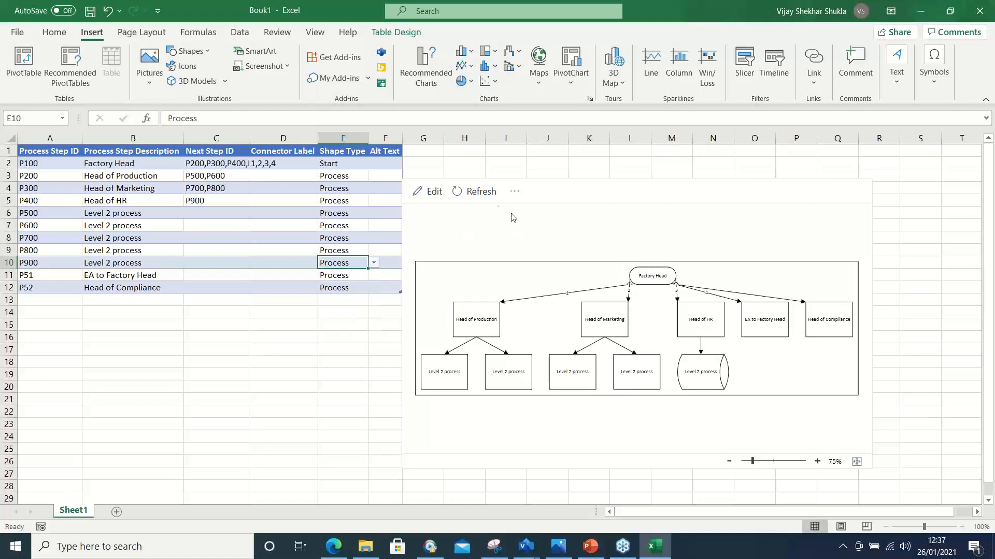
{"action": "left_click", "coordinate": [477, 192]}
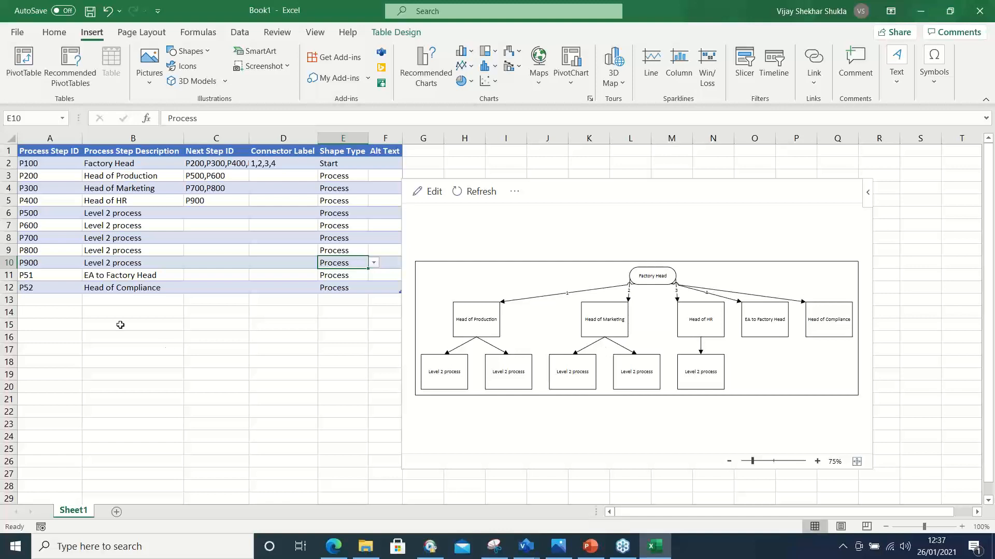
Set the Next Step ID of the P500 Level 2 process row to P1000.
{"action": "left_click", "coordinate": [104, 214]}
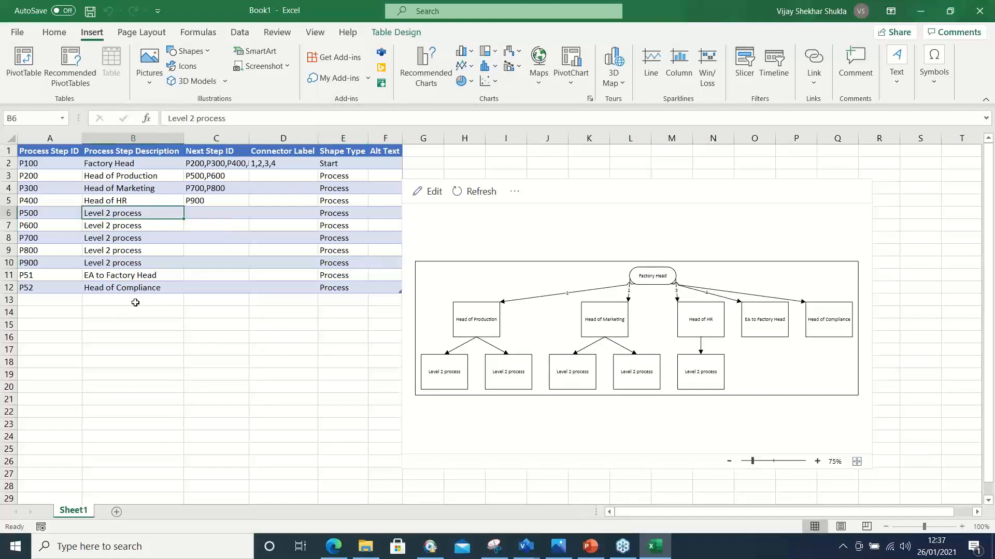
{"action": "left_click", "coordinate": [234, 120]}
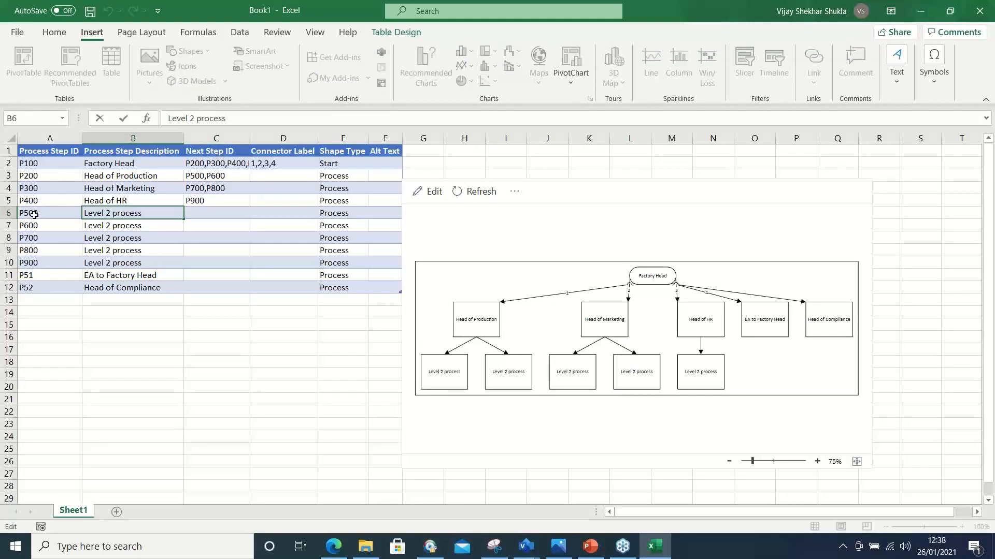
{"action": "left_click", "coordinate": [193, 213]}
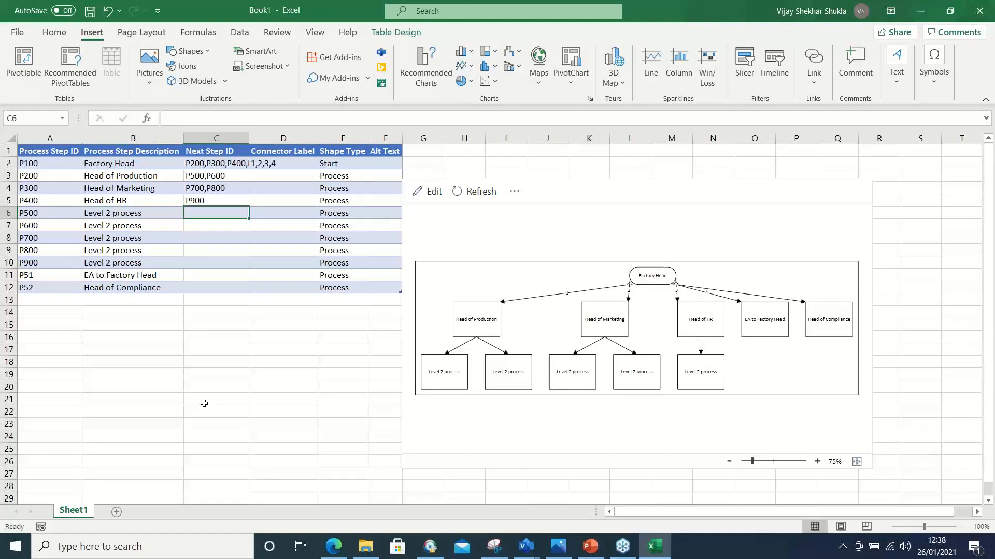
{"action": "type", "text": "P1000"}
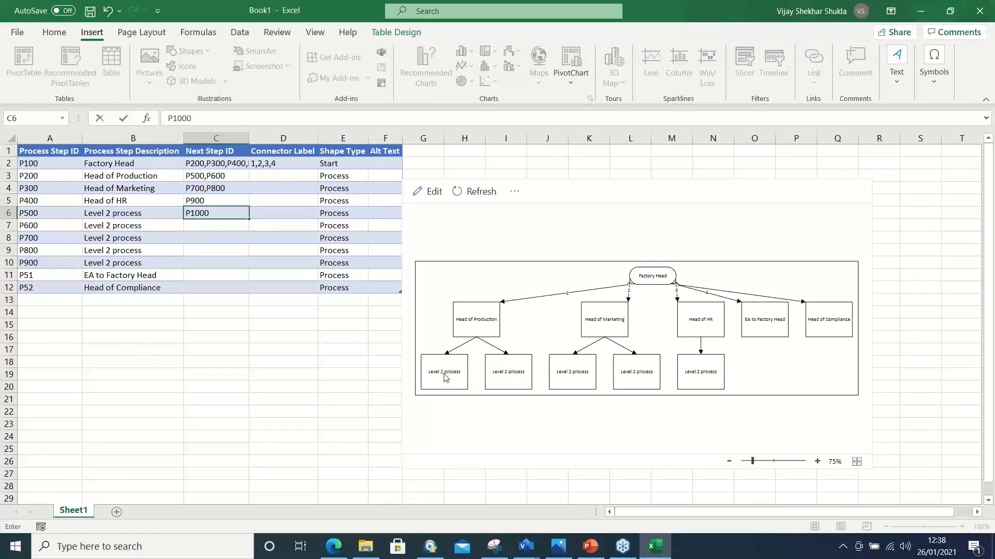
Add a row below Head of Compliance with Process Step ID P1000 and description Level 3 Process.
{"action": "left_click", "coordinate": [35, 302]}
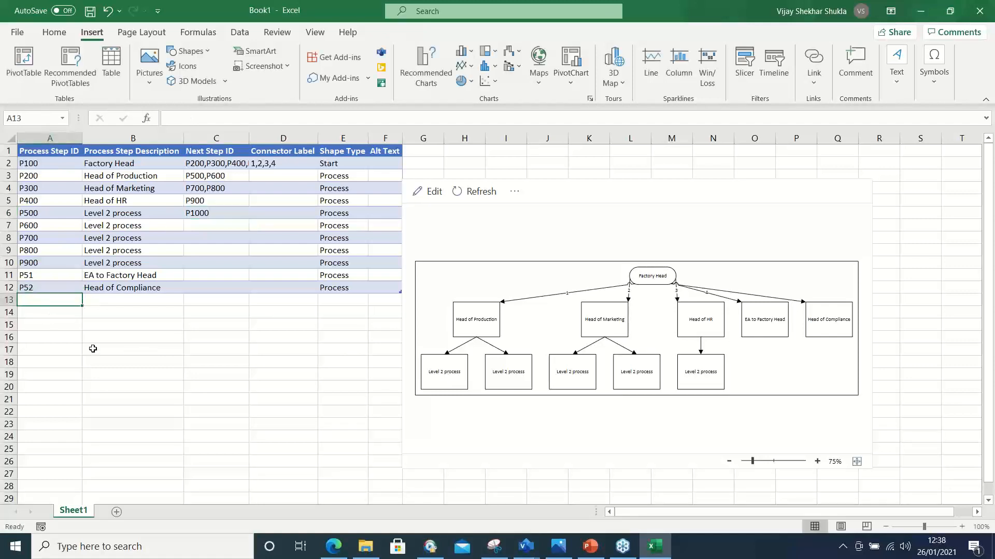
{"action": "type", "text": "P1000"}
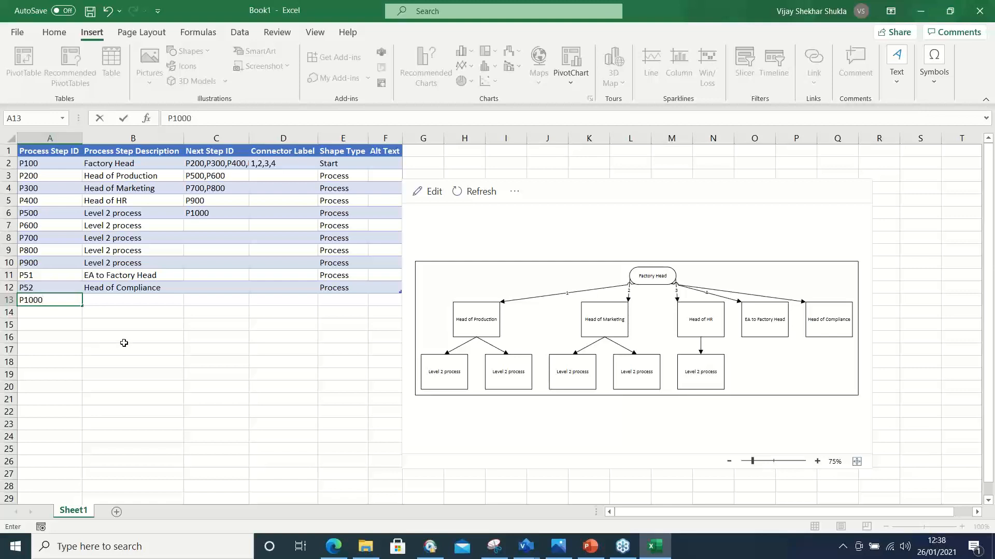
{"action": "left_click", "coordinate": [133, 305]}
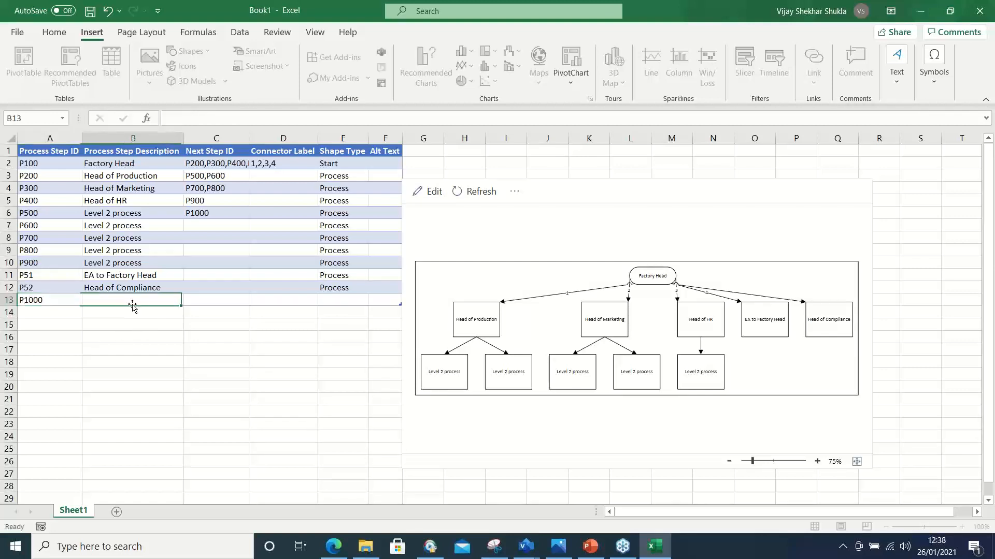
{"action": "type", "text": "Leve"}
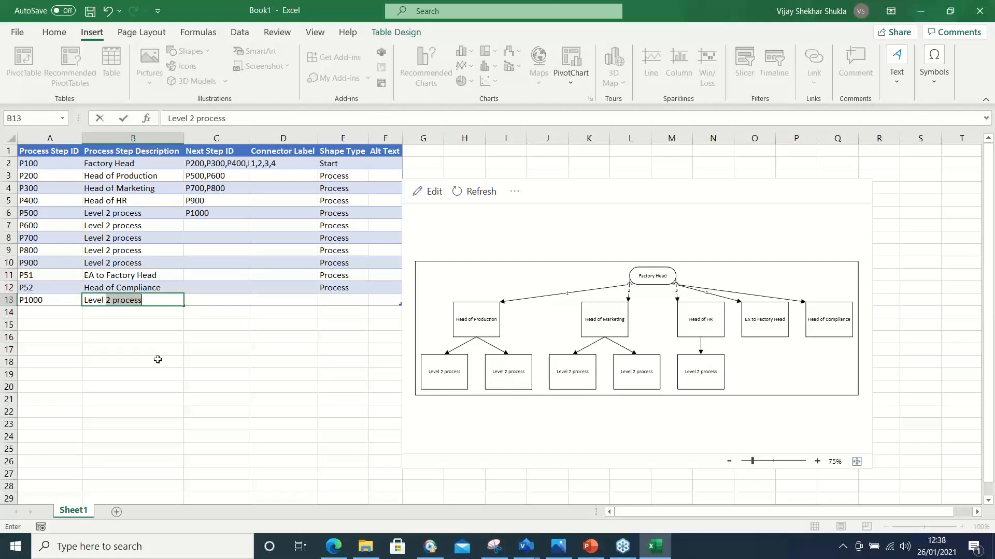
{"action": "type", "text": "l 3"}
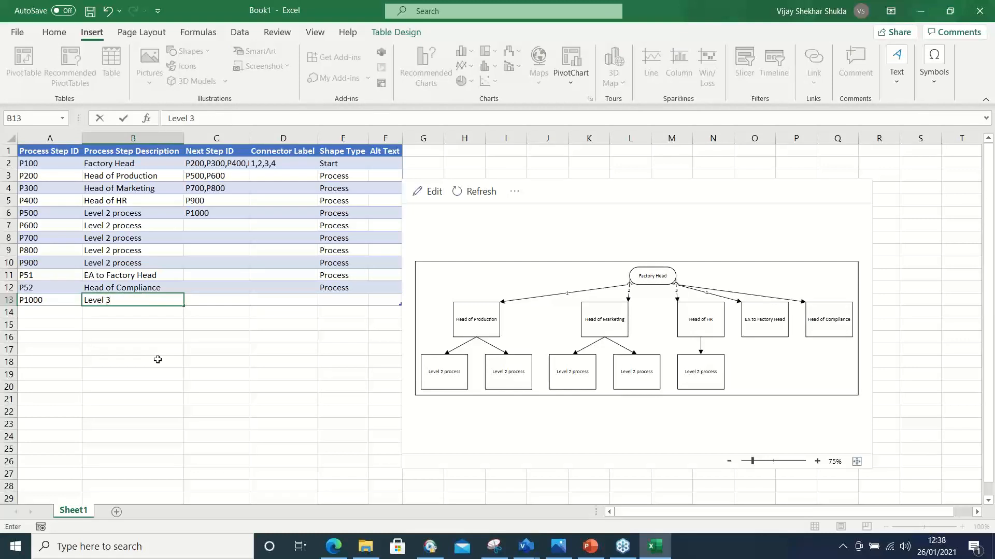
{"action": "type", "text": " O"}
{"action": "key", "text": "BackSpace"}
{"action": "key", "text": "BackSpace"}
{"action": "type", "text": "Process"}
{"action": "left_click", "coordinate": [278, 339]}
Set the Shape Type of the new P1000 row to Process and refresh the diagram.
{"action": "left_click", "coordinate": [333, 300]}
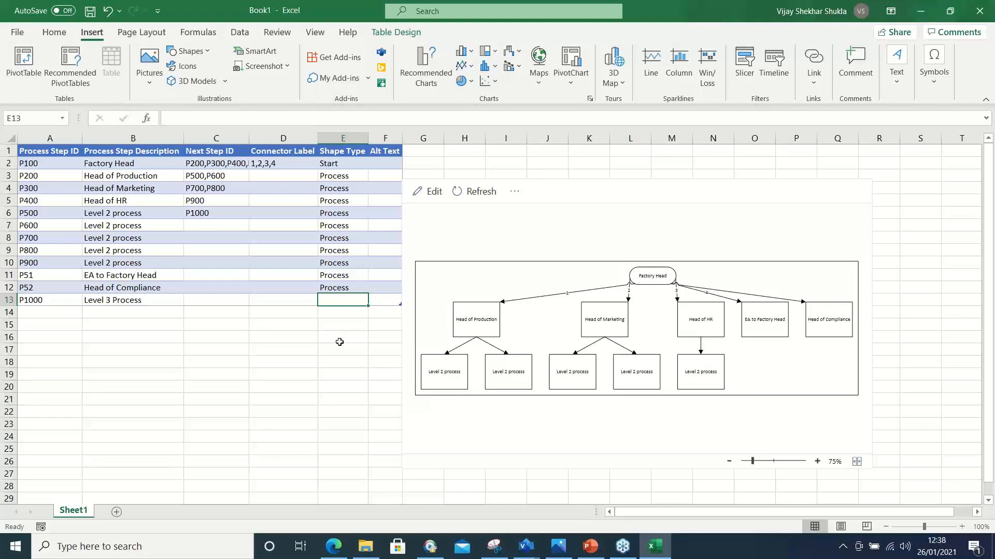
{"action": "type", "text": "Process"}
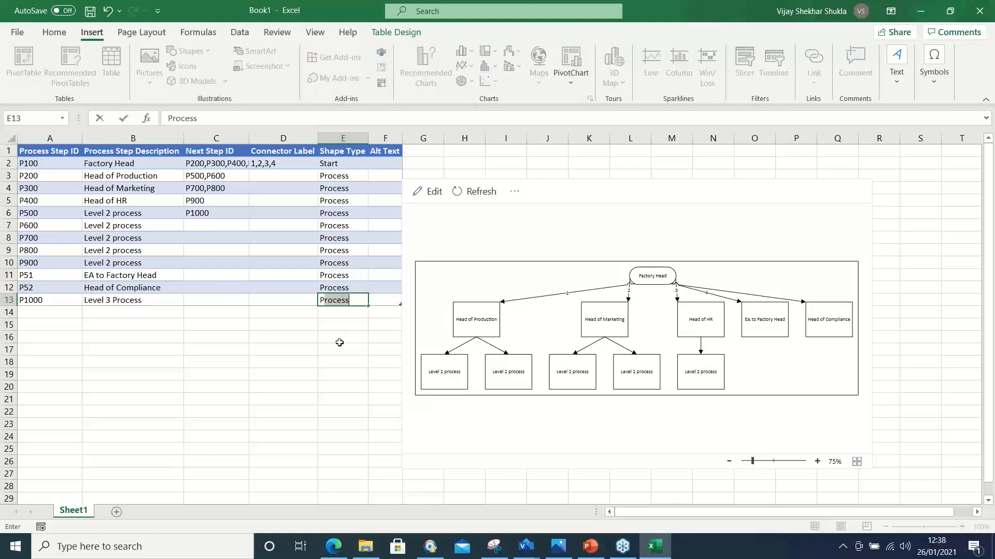
{"action": "left_click", "coordinate": [269, 360]}
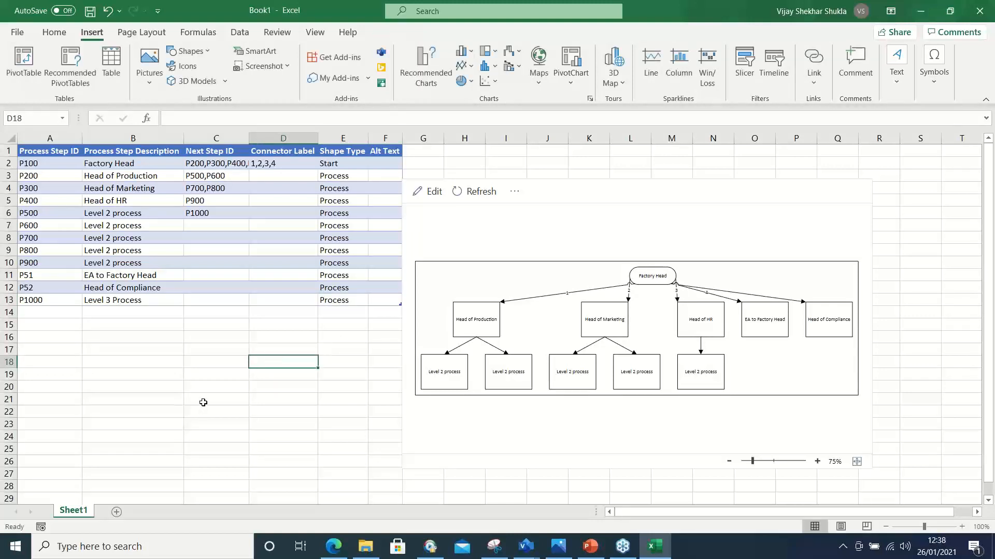
{"action": "left_click", "coordinate": [491, 193]}
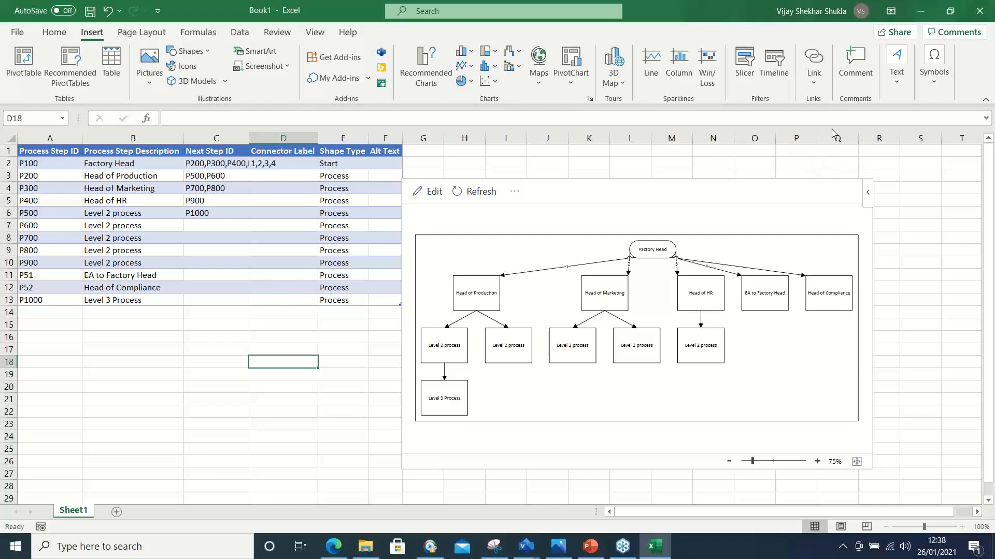
Look through the Shape Type options available for the P500 Level 2 process row.
{"action": "left_click", "coordinate": [980, 121]}
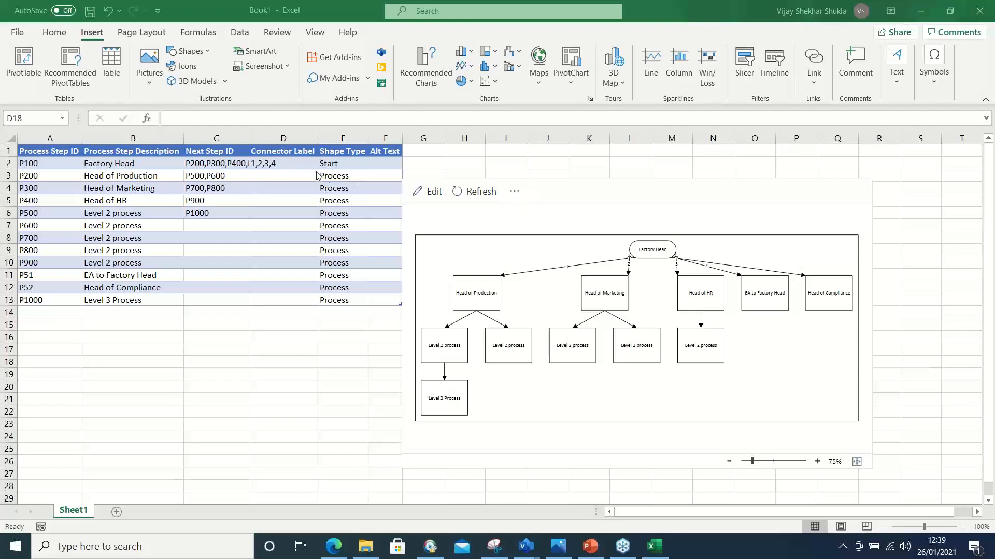
{"action": "left_click", "coordinate": [350, 213]}
{"action": "left_click", "coordinate": [373, 216]}
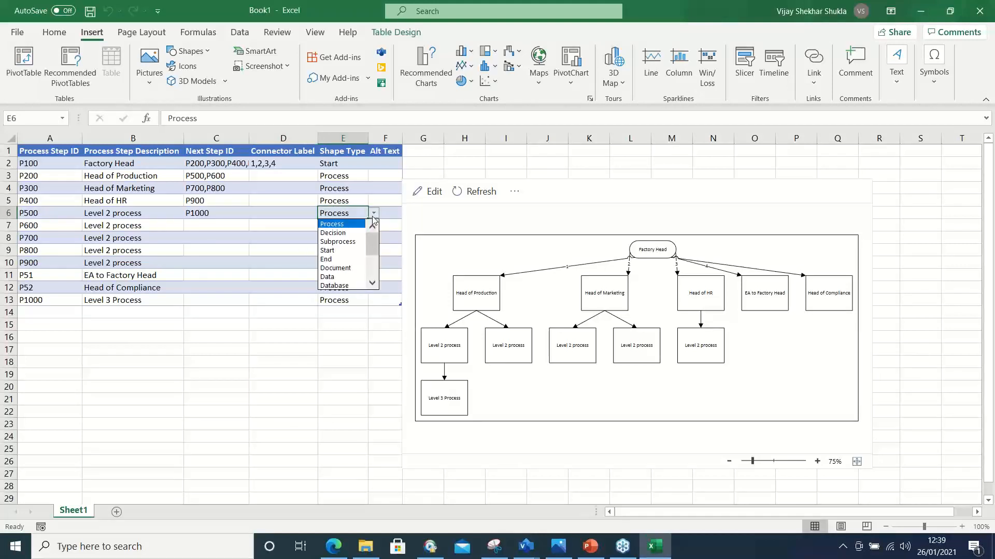
{"action": "key", "text": "Down"}
{"action": "key", "text": "Down"}
{"action": "key", "text": "Down"}
{"action": "key", "text": "Down"}
{"action": "key", "text": "Down"}
{"action": "key", "text": "Down"}
{"action": "key", "text": "Down"}
{"action": "key", "text": "Down"}
{"action": "key", "text": "Down"}
{"action": "key", "text": "Down"}
{"action": "key", "text": "Down"}
{"action": "key", "text": "Down"}
{"action": "key", "text": "Down"}
{"action": "key", "text": "Down"}
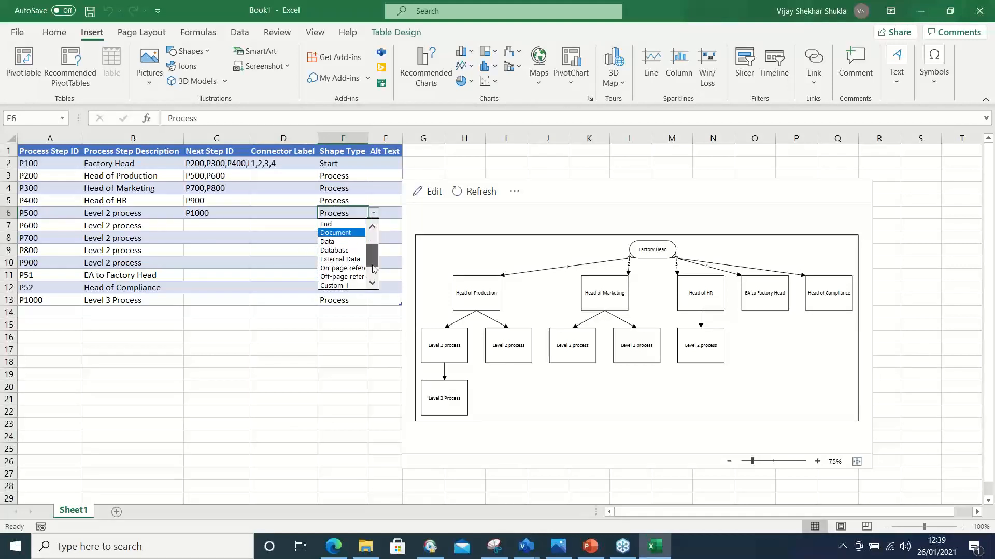
{"action": "key", "text": "Escape"}
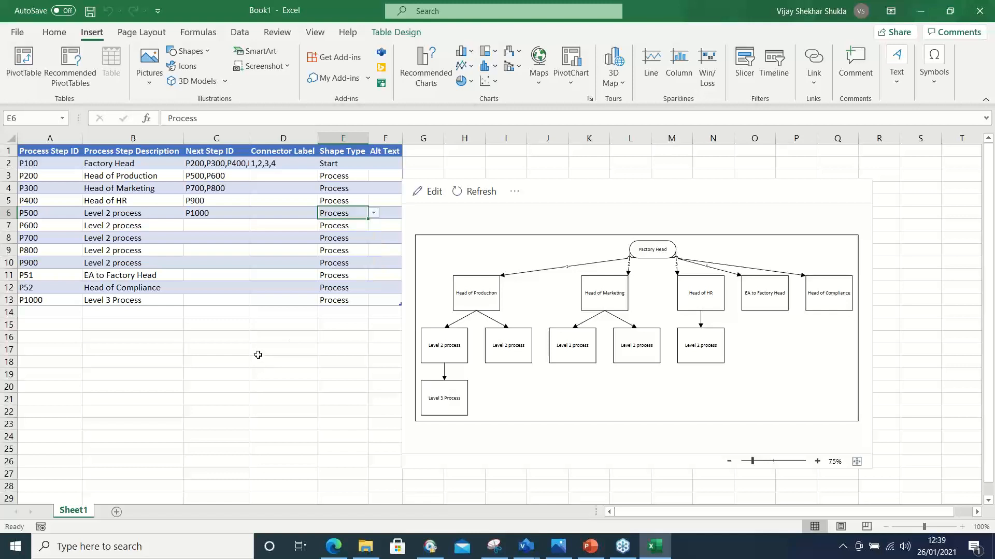
{"action": "left_click", "coordinate": [332, 302]}
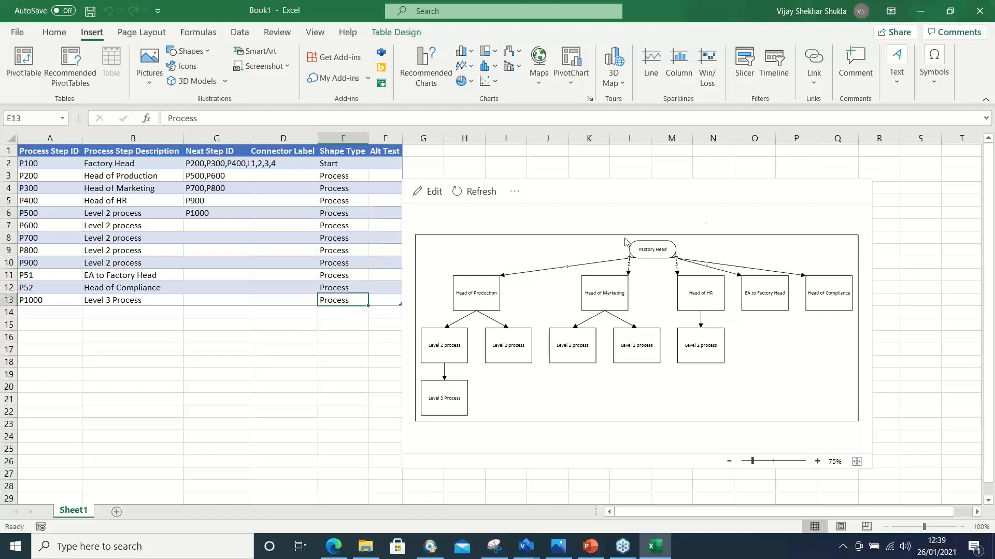
{"action": "left_click", "coordinate": [943, 186]}
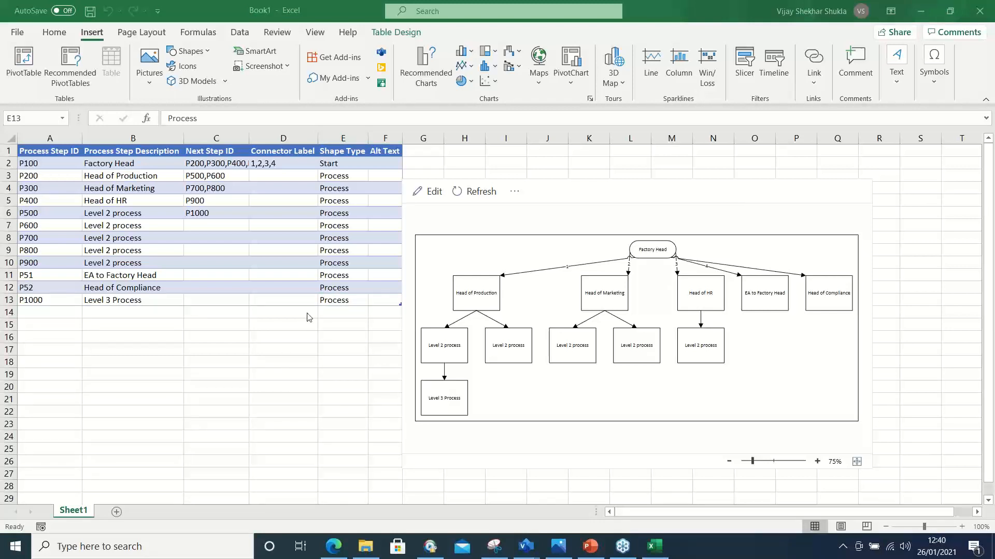
Switch to the PowerPoint presentation and capitalise the example in slide 14's Row header bullet to read "Next Step ID".
{"action": "left_click", "coordinate": [590, 546]}
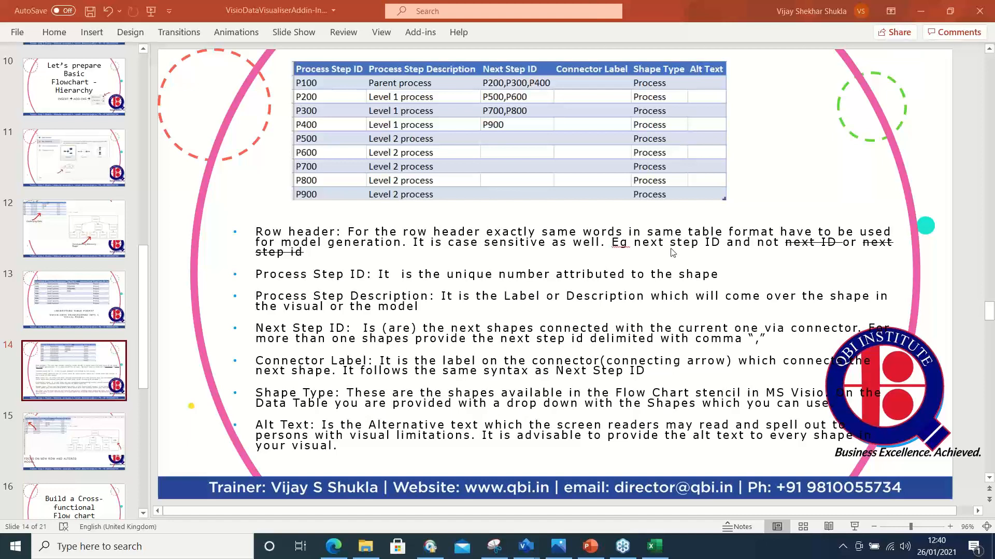
{"action": "double_click", "coordinate": [641, 245]}
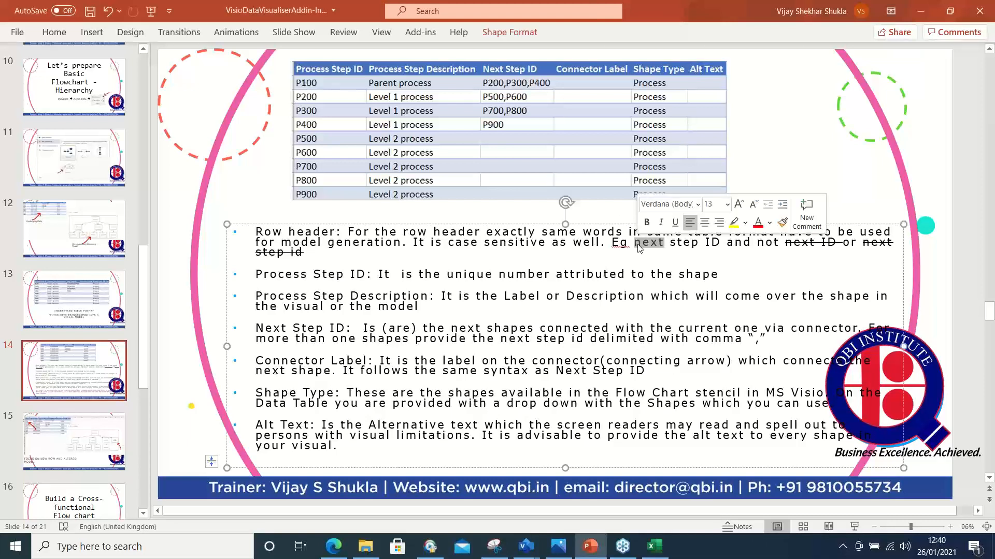
{"action": "left_click", "coordinate": [641, 245]}
{"action": "key", "text": "BackSpace"}
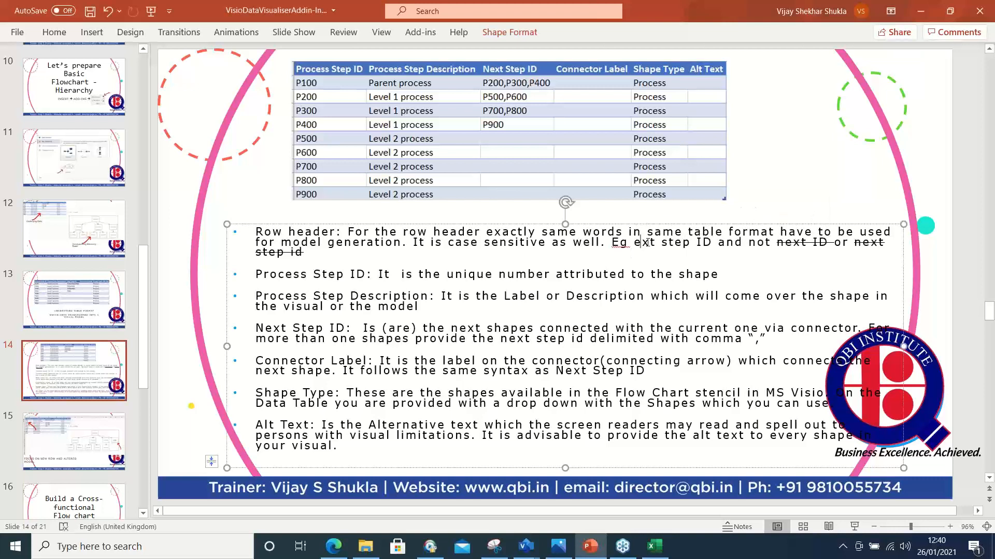
{"action": "type", "text": "N"}
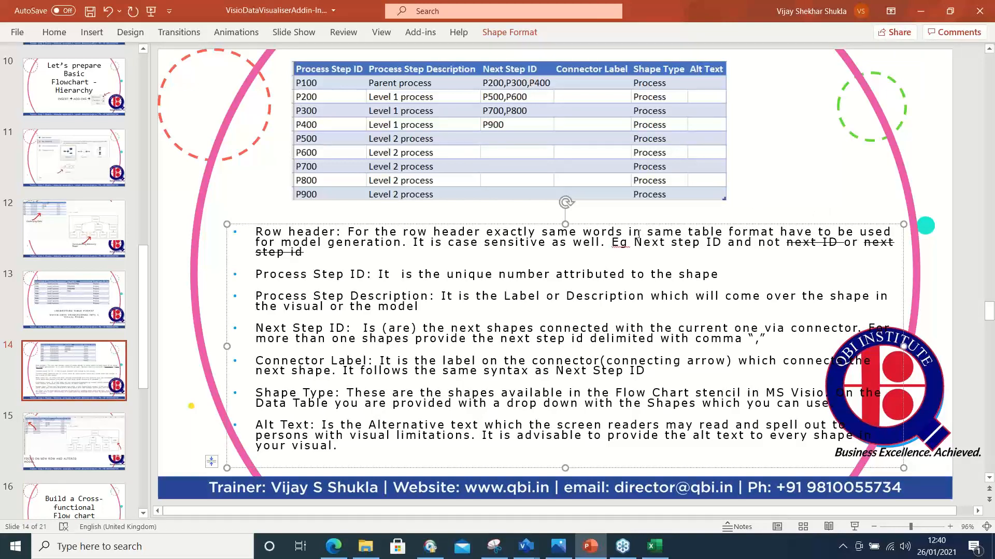
{"action": "left_click", "coordinate": [679, 239]}
{"action": "key", "text": "BackSpace"}
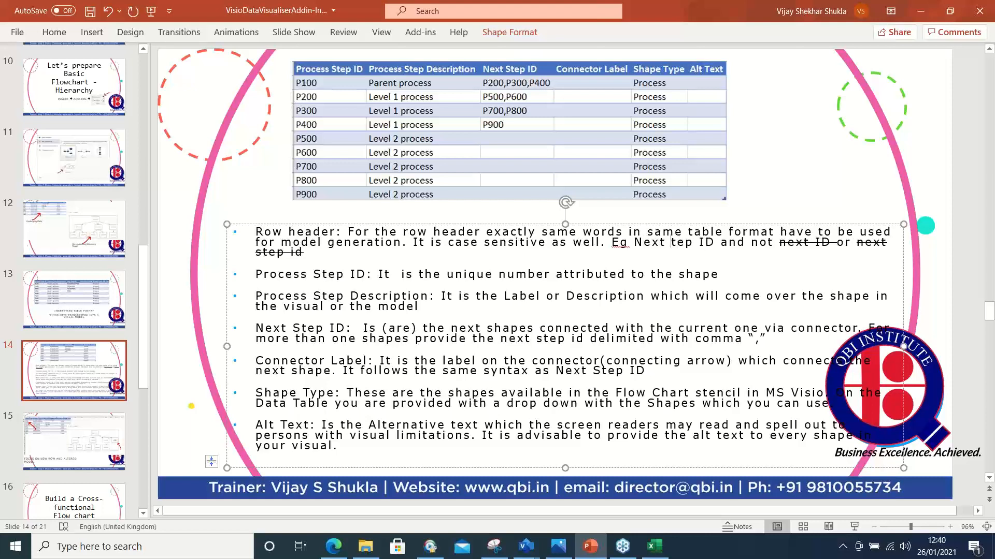
{"action": "type", "text": "S"}
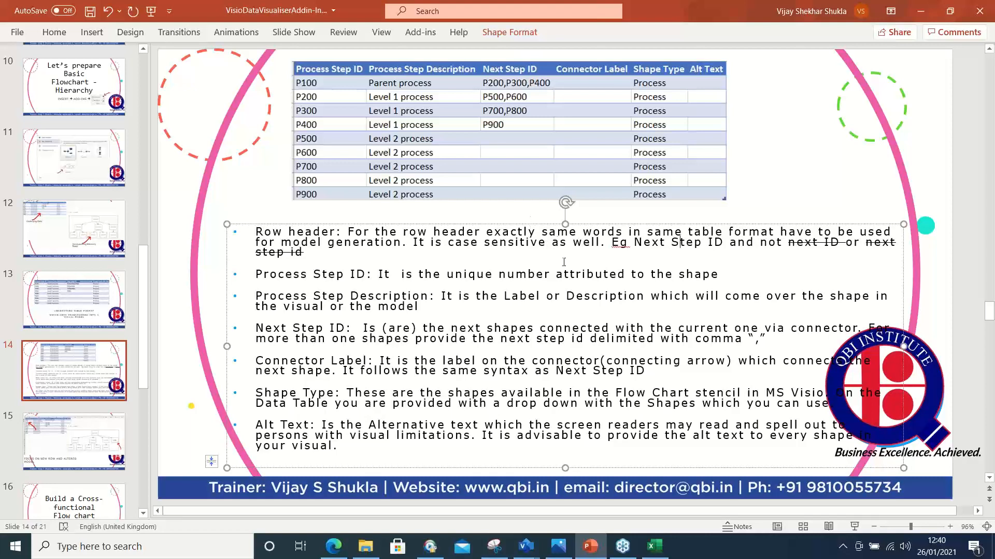
{"action": "left_click", "coordinate": [564, 273]}
{"action": "left_click", "coordinate": [715, 243]}
Return to the Excel workbook and view the Shape Type options for the Head of Production row.
{"action": "left_click", "coordinate": [654, 546]}
{"action": "left_click", "coordinate": [342, 237]}
{"action": "left_click", "coordinate": [342, 176]}
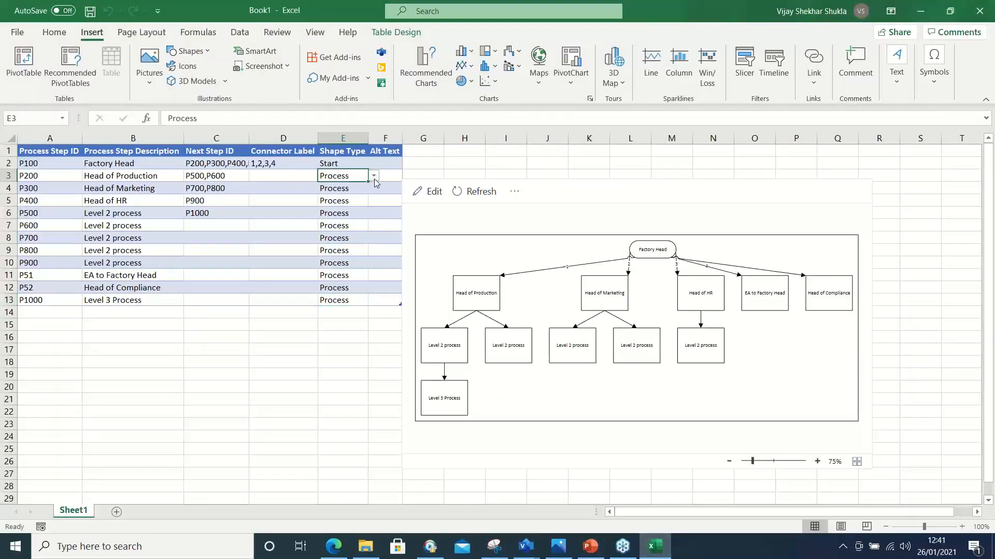
{"action": "left_click", "coordinate": [374, 177]}
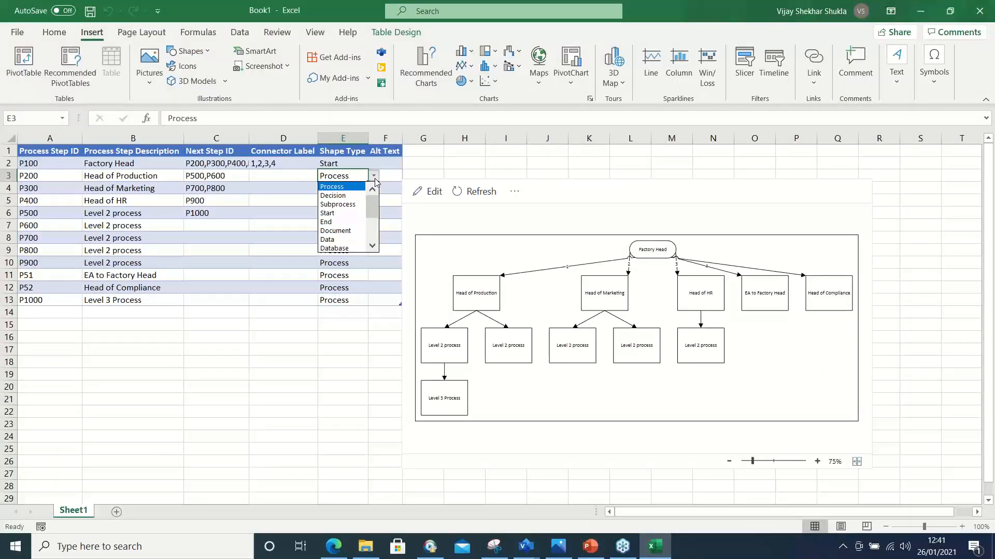
{"action": "key", "text": "Escape"}
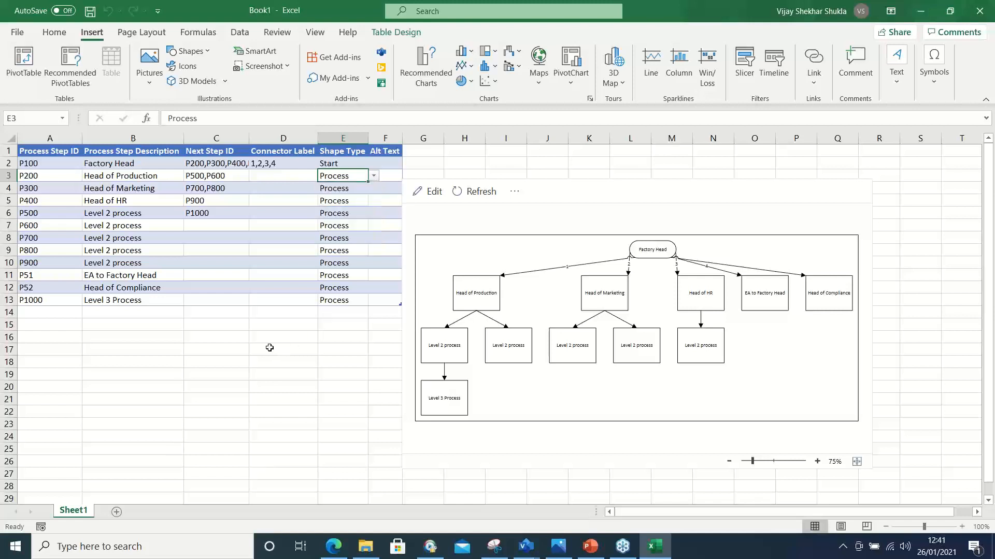
Switch to the PowerPoint presentation and review slides 15 and 16, up to the Cross-functional Flow chart section.
{"action": "left_click", "coordinate": [589, 547]}
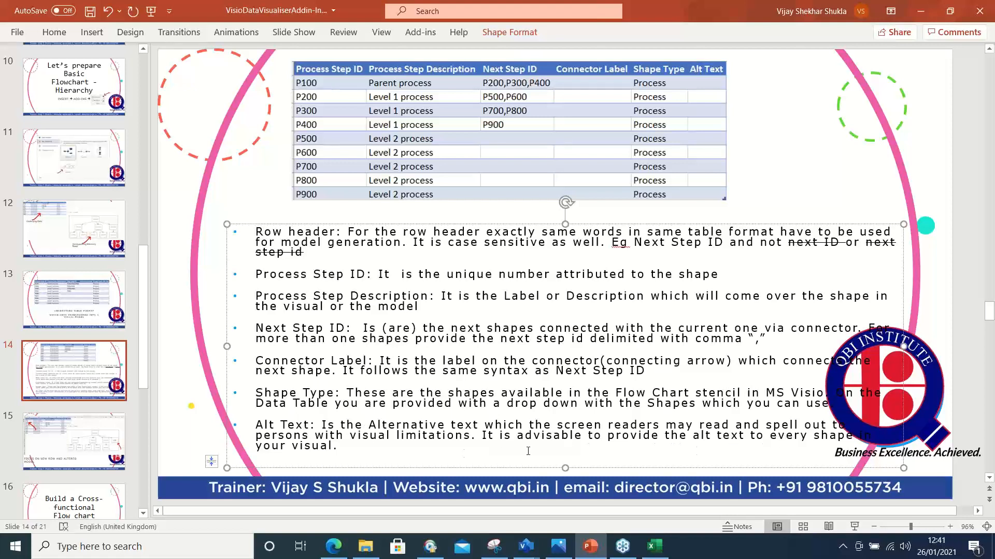
{"action": "left_click", "coordinate": [73, 365]}
{"action": "scroll", "coordinate": [73, 366], "scroll_direction": "down", "scroll_amount": 1}
{"action": "left_click", "coordinate": [73, 365]}
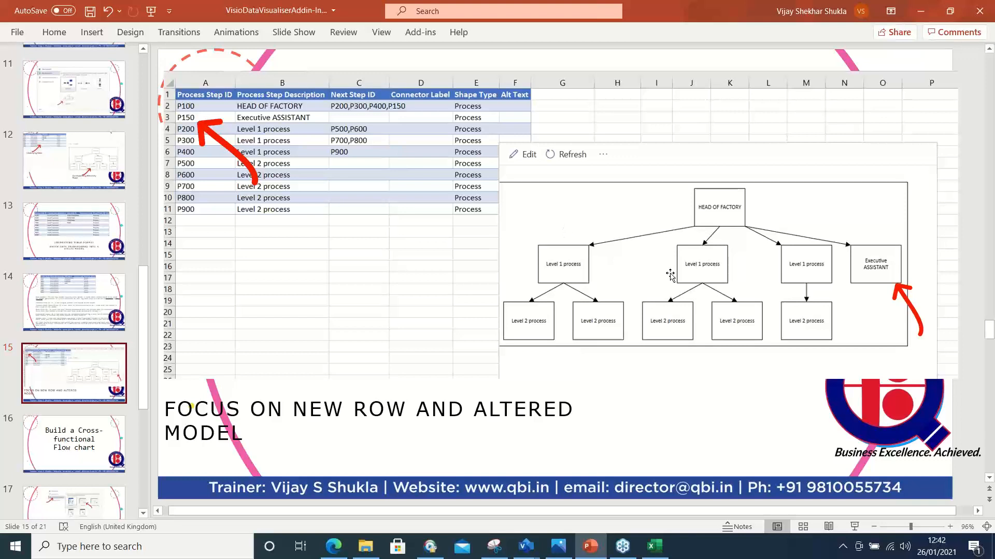
{"action": "left_click", "coordinate": [52, 443]}
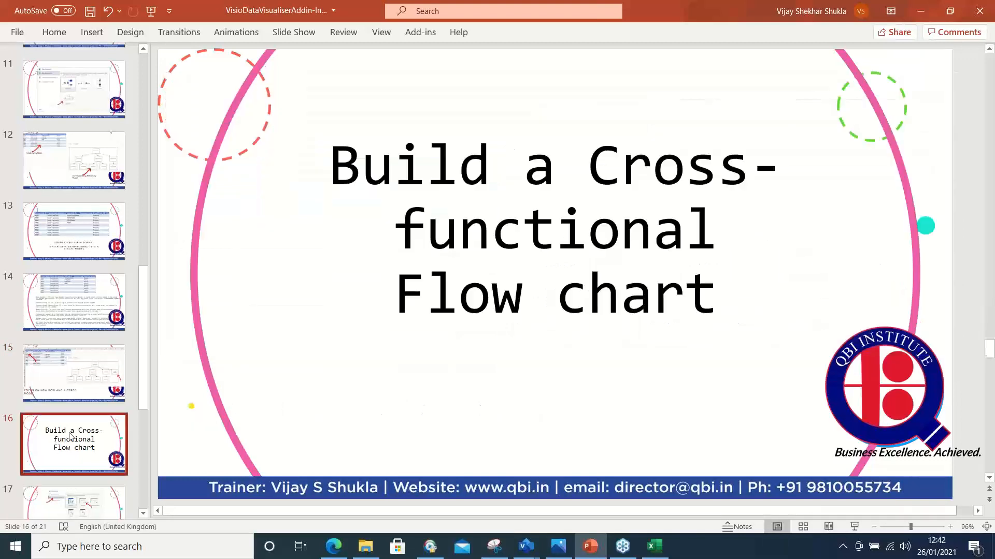
{"action": "scroll", "coordinate": [148, 397], "scroll_direction": "down", "scroll_amount": 3}
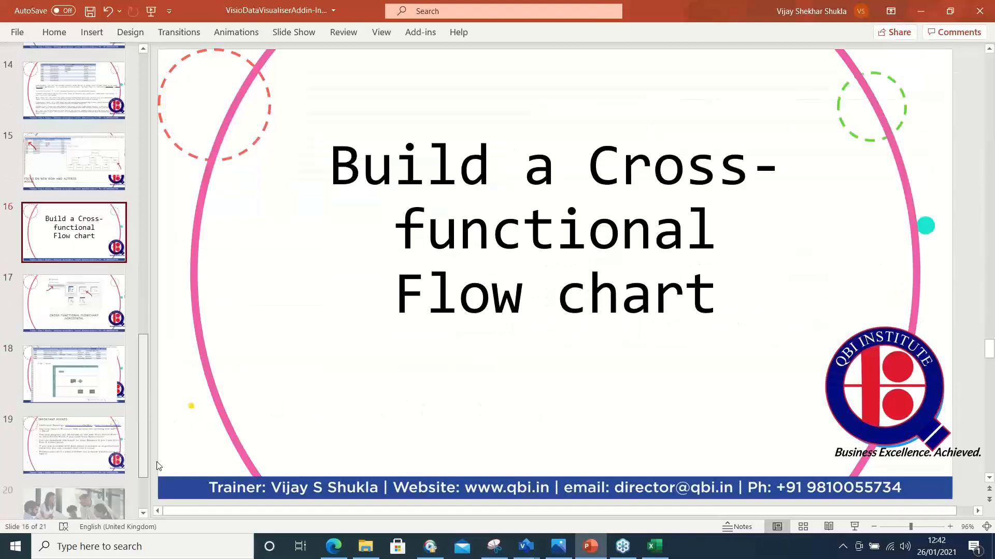
{"action": "scroll", "coordinate": [161, 451], "scroll_direction": "down", "scroll_amount": 2}
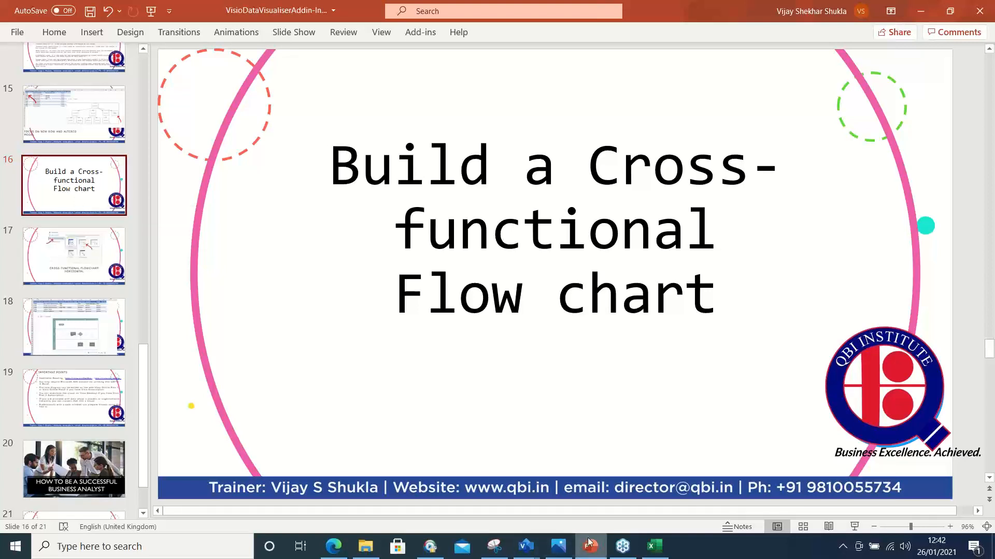
Return to the Excel workbook and insert a Data Visualizer Cross-Functional Flowchart with the Horizontal layout on a new sheet.
{"action": "left_click", "coordinate": [648, 547]}
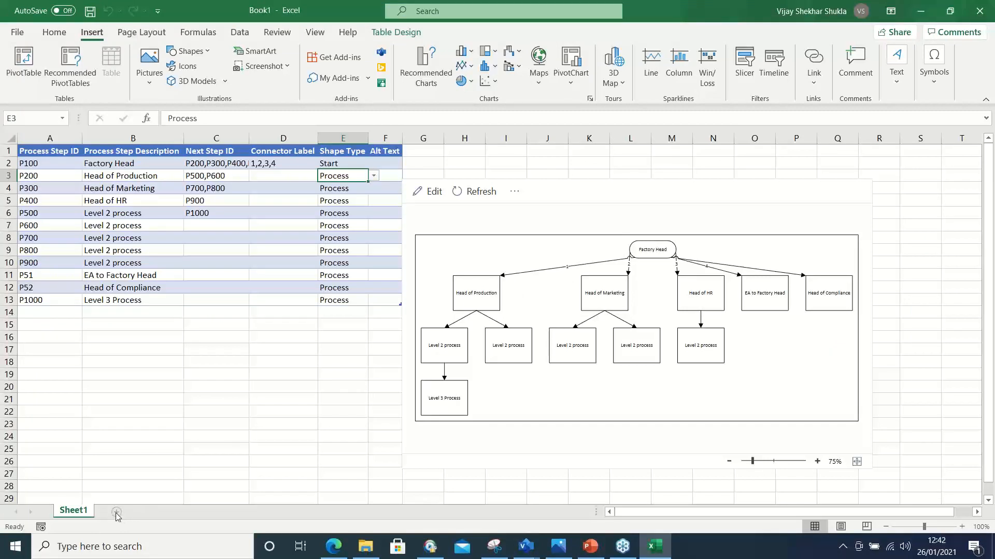
{"action": "left_click", "coordinate": [202, 403]}
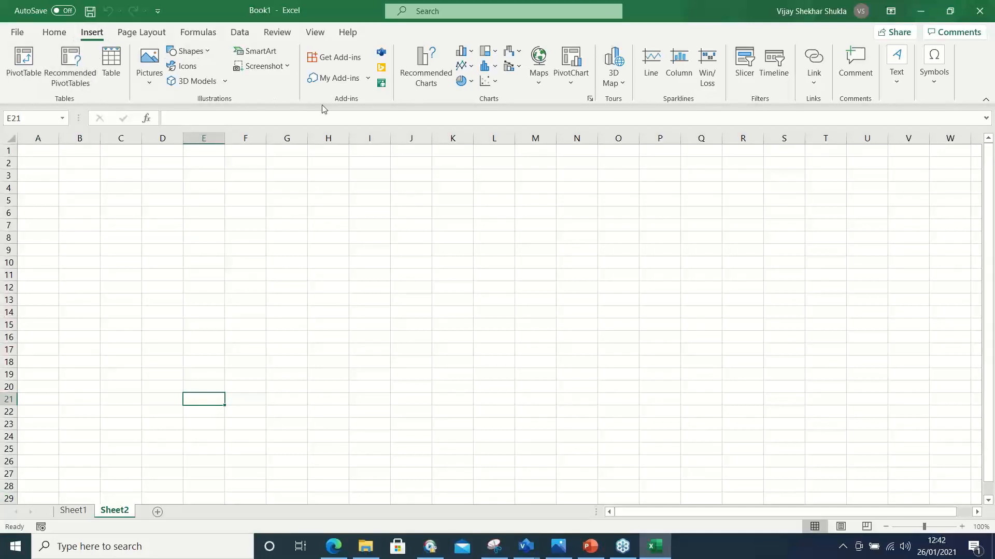
{"action": "left_click", "coordinate": [383, 57]}
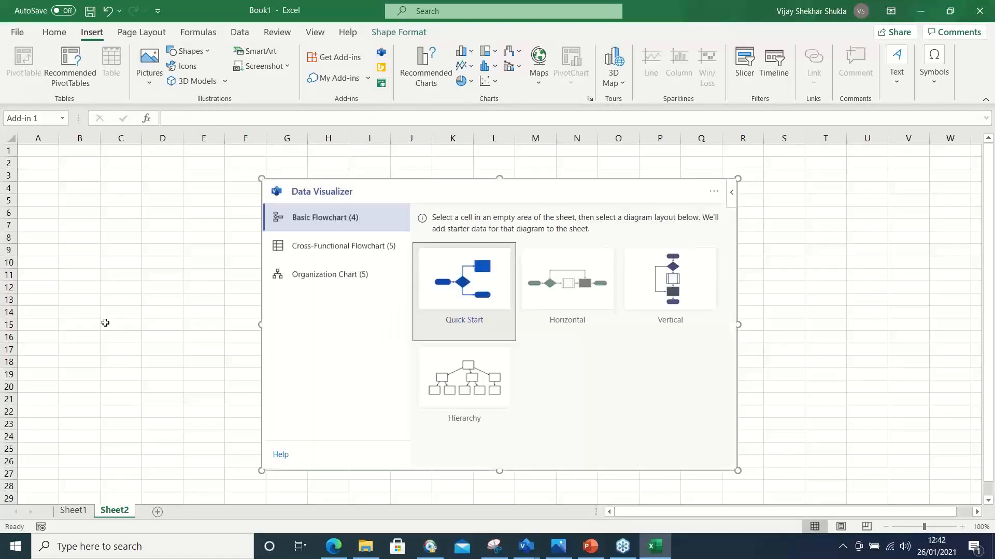
{"action": "left_click", "coordinate": [345, 251]}
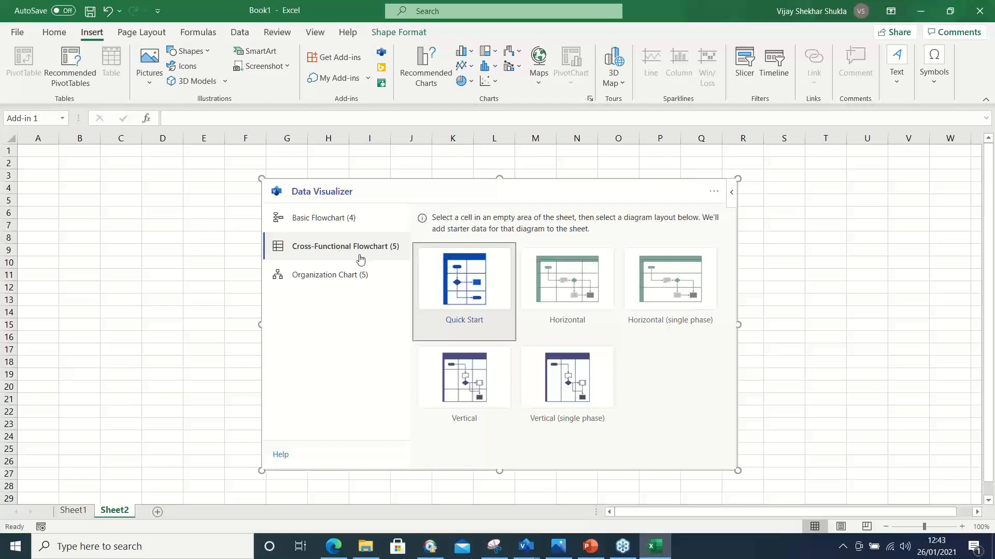
{"action": "left_click", "coordinate": [569, 276]}
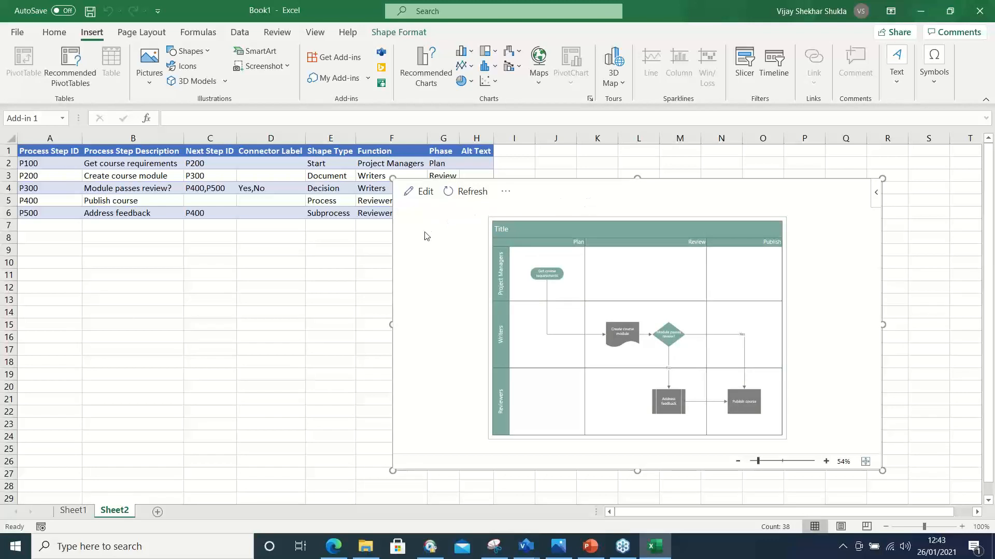
Examine the cross-functional flowchart and view the Shape Type options for the P100 Get course requirements row.
{"action": "mouse_move", "coordinate": [419, 240]}
{"action": "left_mouse_down"}
{"action": "mouse_move", "coordinate": [418, 264]}
{"action": "mouse_move", "coordinate": [462, 256]}
{"action": "mouse_move", "coordinate": [432, 251]}
{"action": "left_mouse_up"}
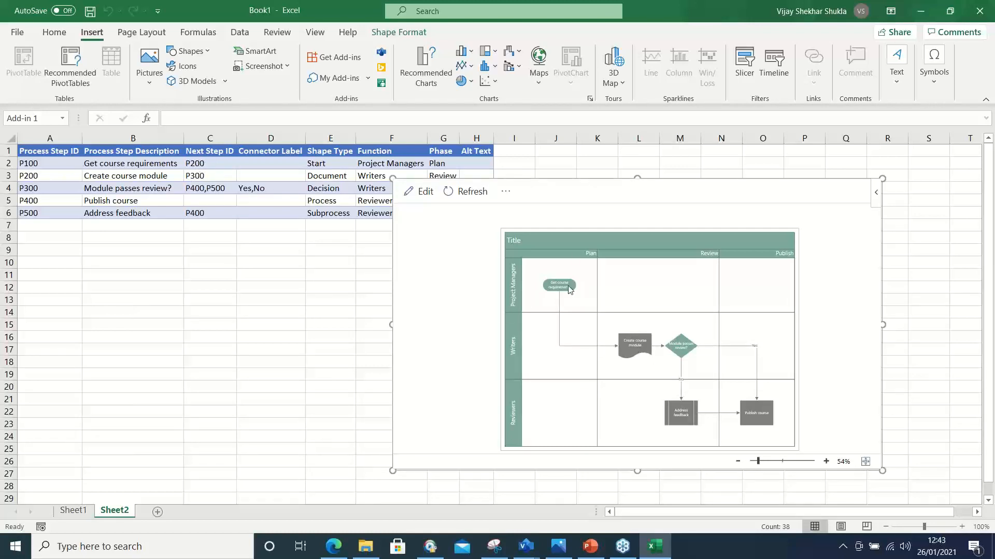
{"action": "left_click", "coordinate": [348, 166]}
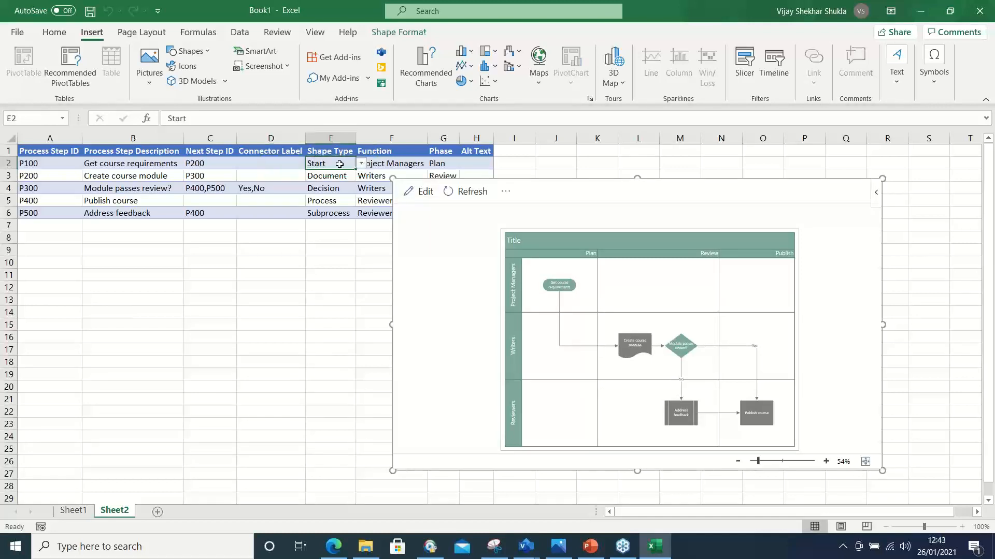
{"action": "left_click", "coordinate": [364, 174]}
{"action": "left_click", "coordinate": [354, 166]}
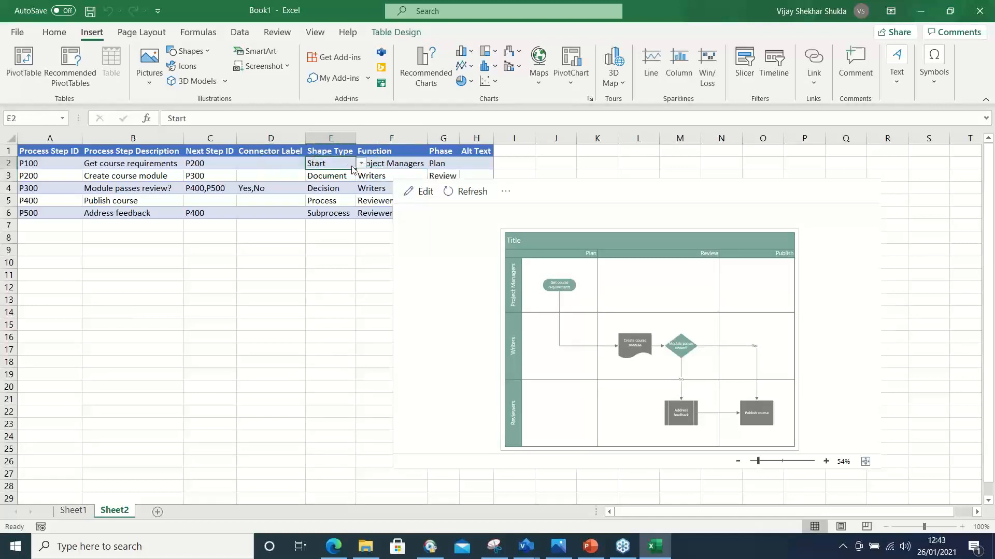
{"action": "left_click", "coordinate": [362, 164]}
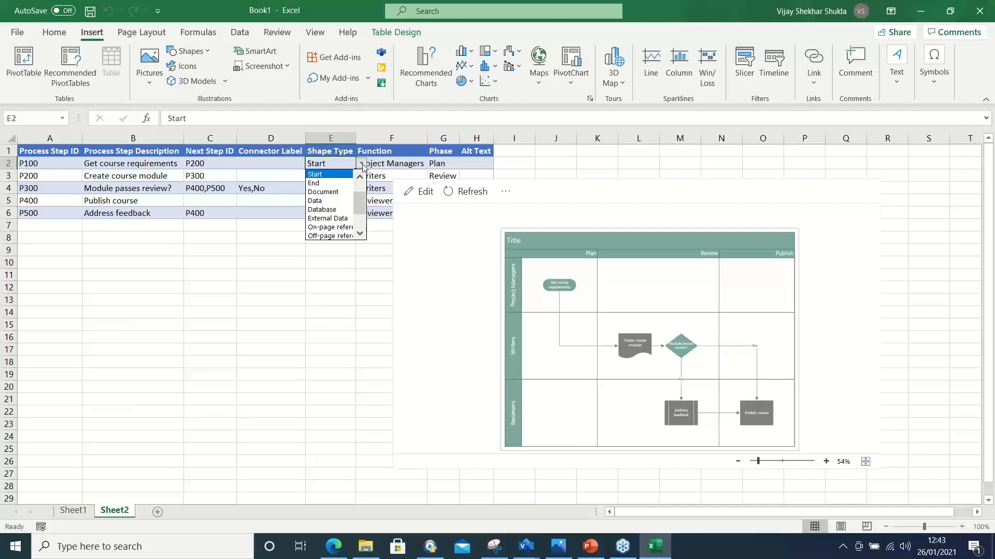
{"action": "left_click", "coordinate": [215, 291]}
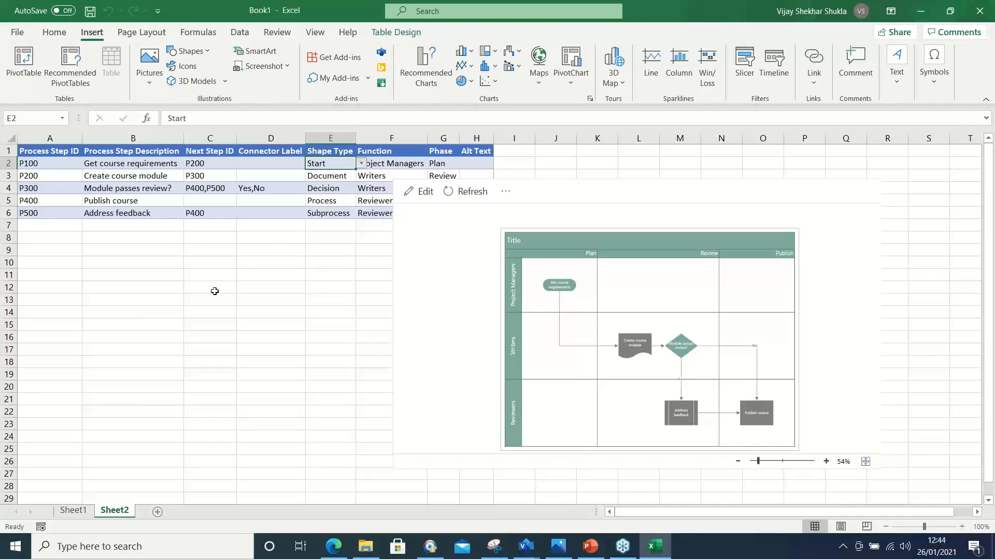
{"action": "left_click", "coordinate": [287, 296]}
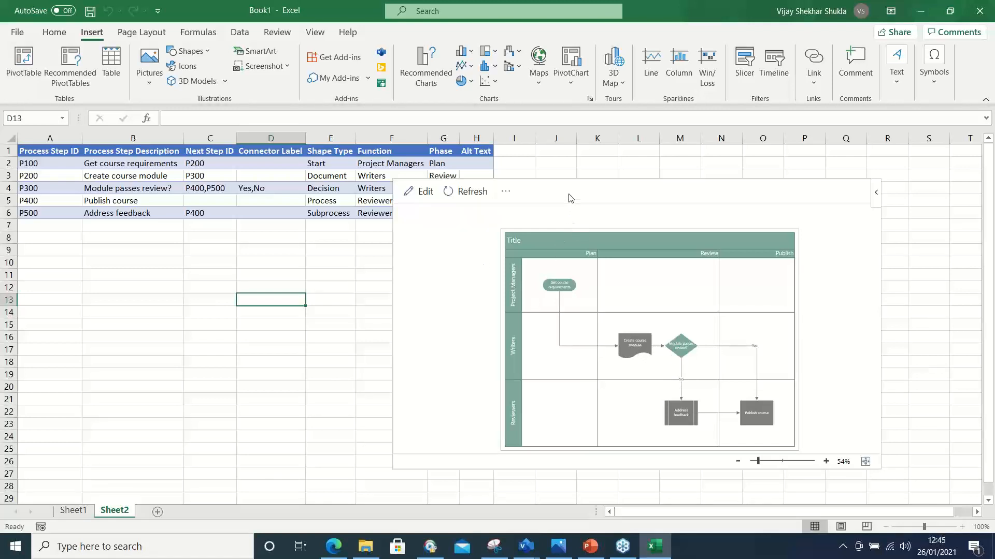
Set the Shape Type of the P200 Create course module row to Data and refresh the diagram.
{"action": "left_click", "coordinate": [329, 175]}
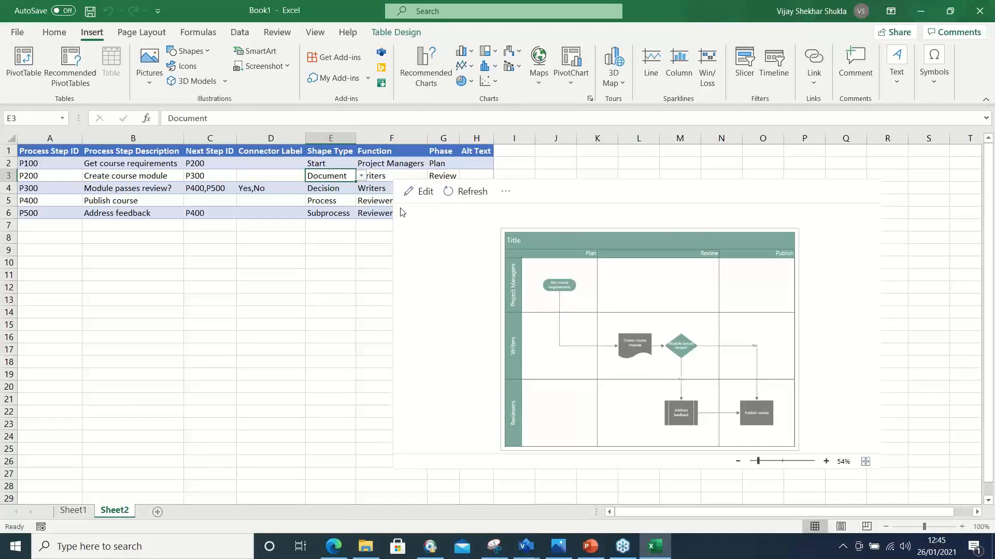
{"action": "left_click", "coordinate": [361, 176]}
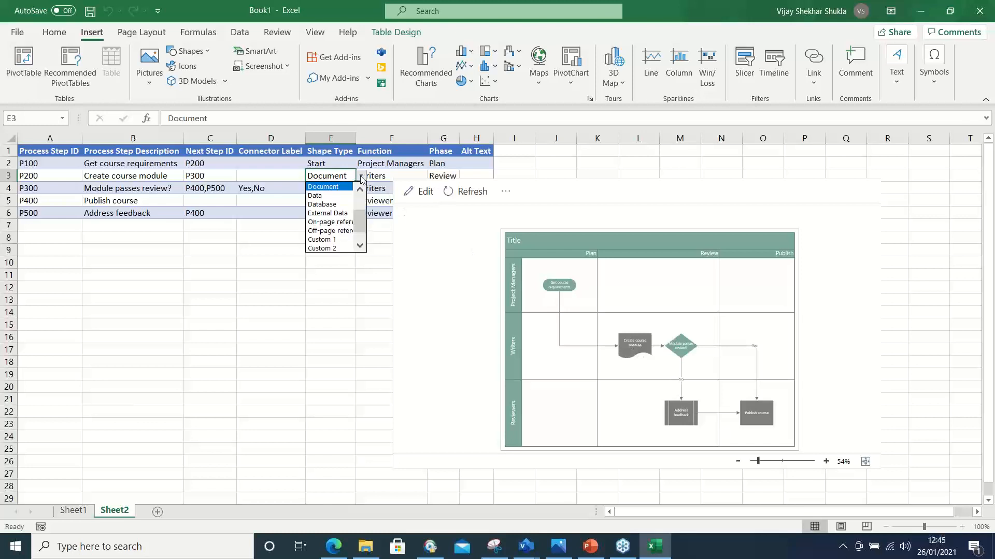
{"action": "left_click", "coordinate": [332, 197]}
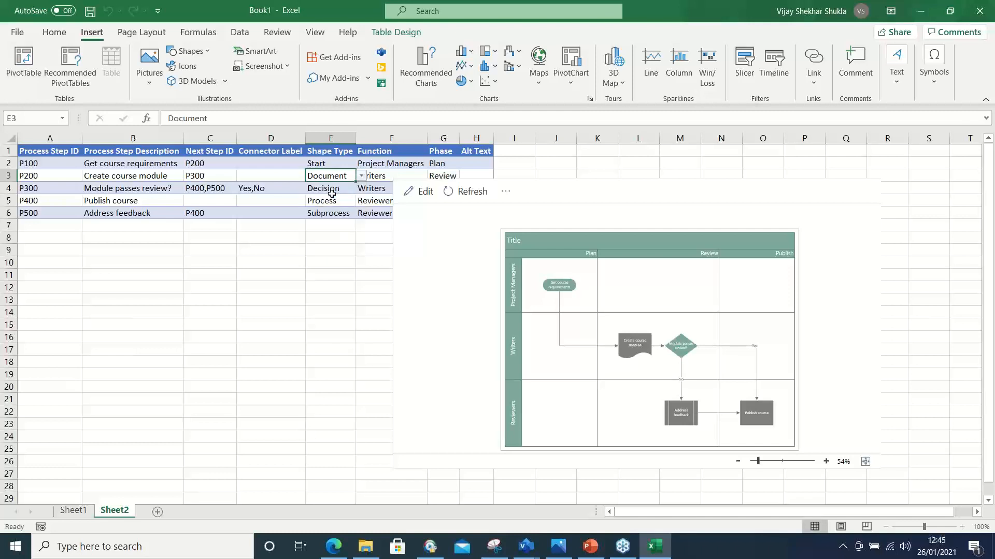
{"action": "left_click", "coordinate": [467, 201]}
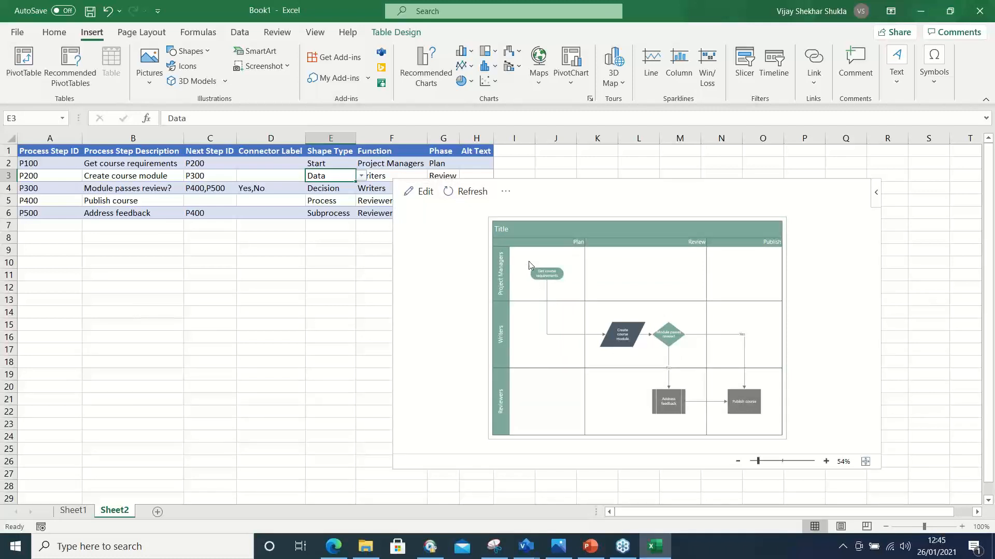
Set the Shape Type of the P200 Create course module row back to Document and refresh the diagram.
{"action": "left_click", "coordinate": [361, 177]}
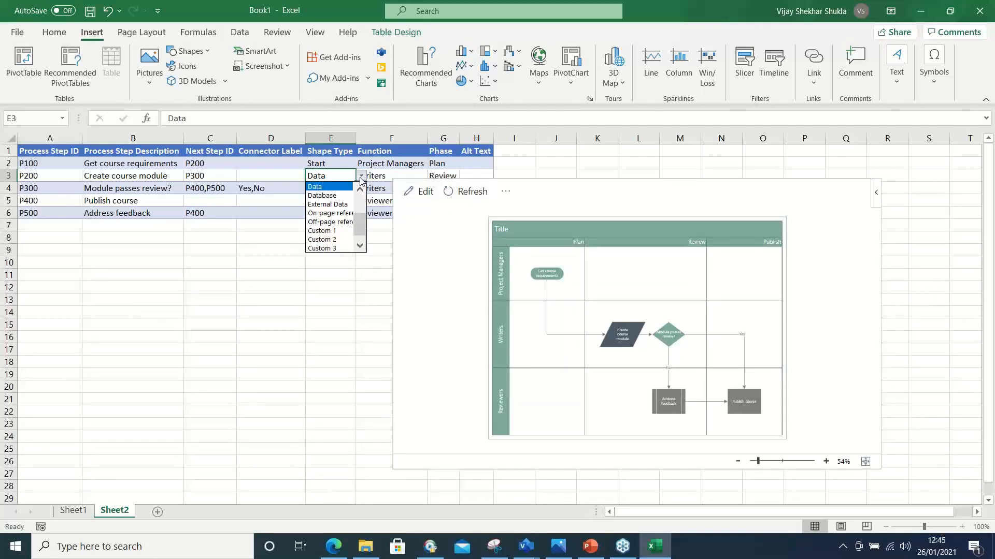
{"action": "left_click_drag", "start_coordinate": [361, 223], "coordinate": [362, 202]}
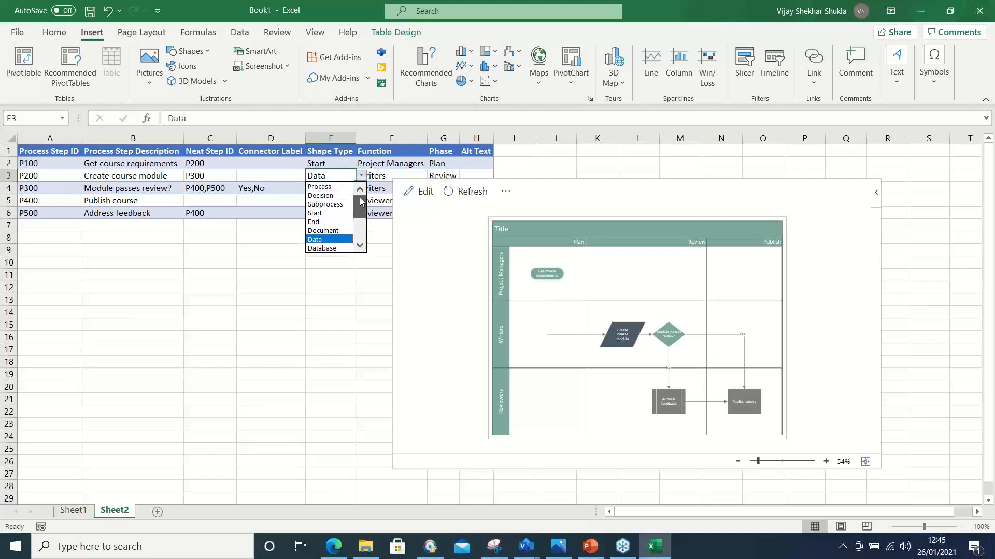
{"action": "left_click", "coordinate": [326, 230]}
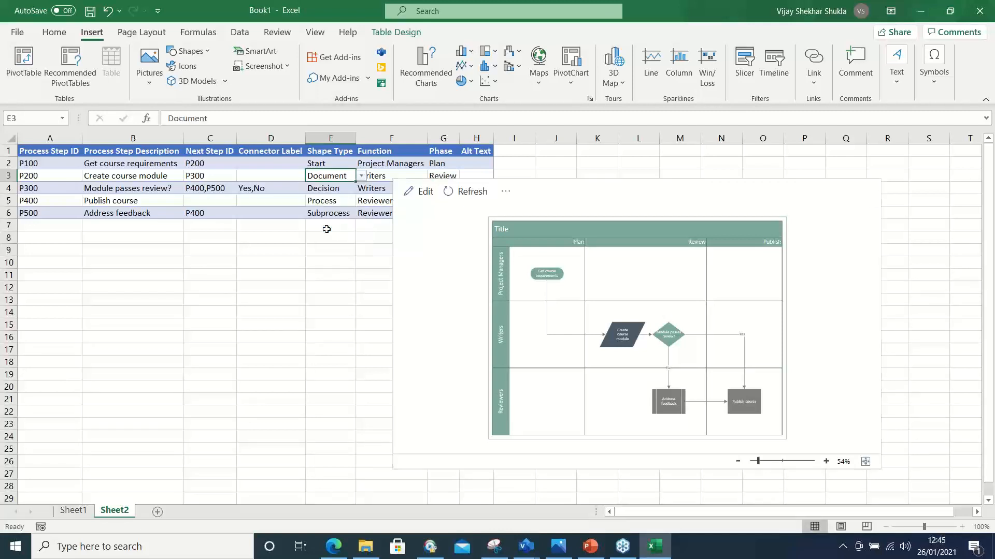
{"action": "left_click", "coordinate": [459, 192]}
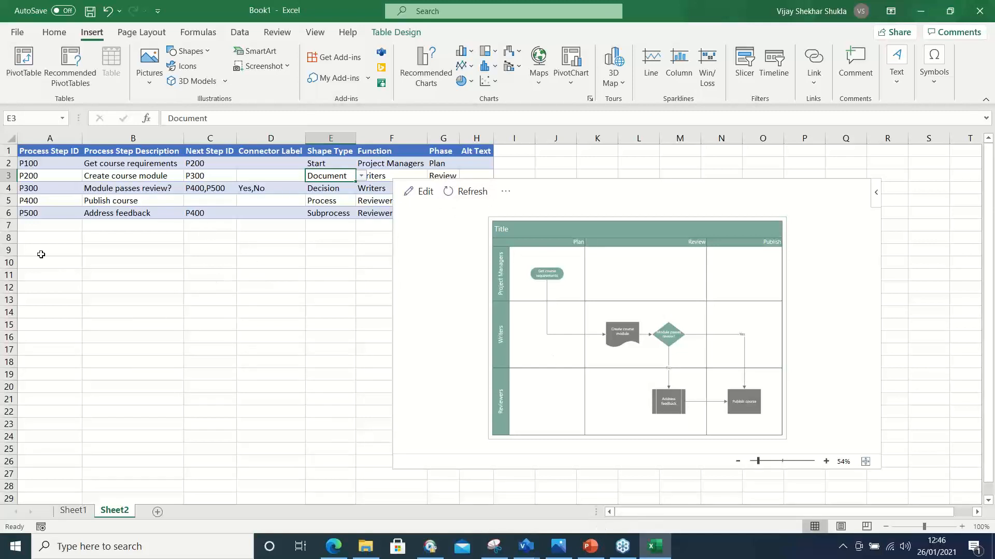
Add a row directly below P500 with Process Step ID P600 and the description End.
{"action": "left_click", "coordinate": [35, 225]}
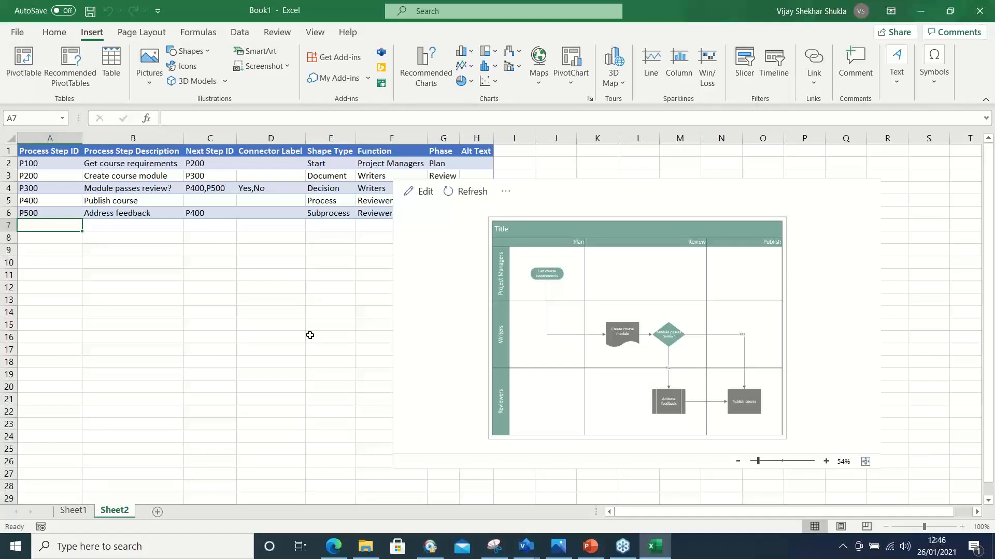
{"action": "type", "text": "P6"}
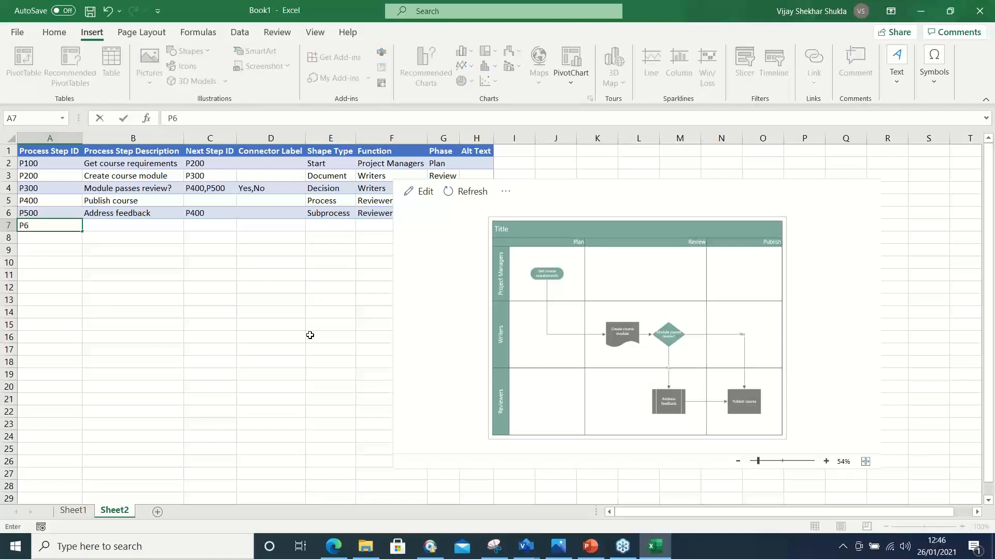
{"action": "type", "text": "00"}
{"action": "key", "text": "Tab"}
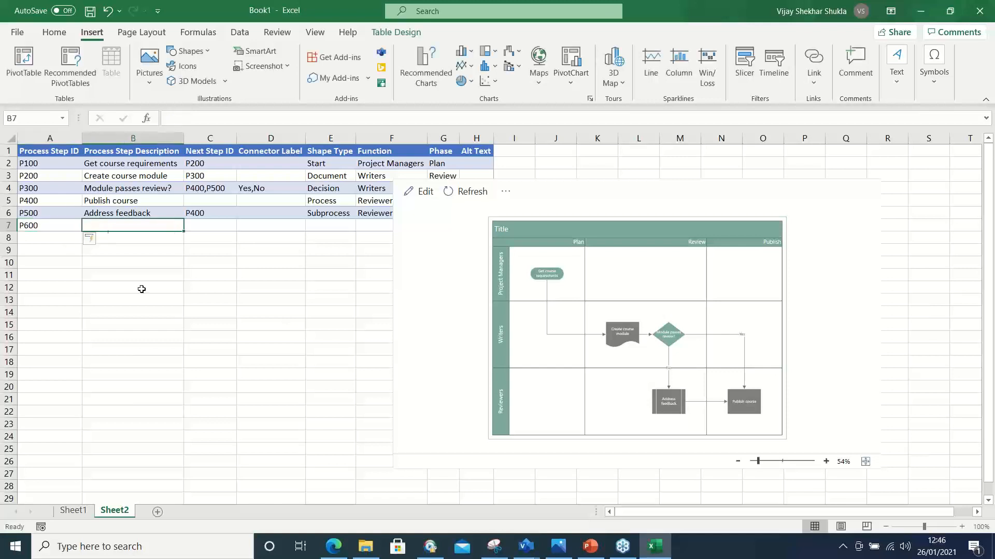
{"action": "type", "text": "End"}
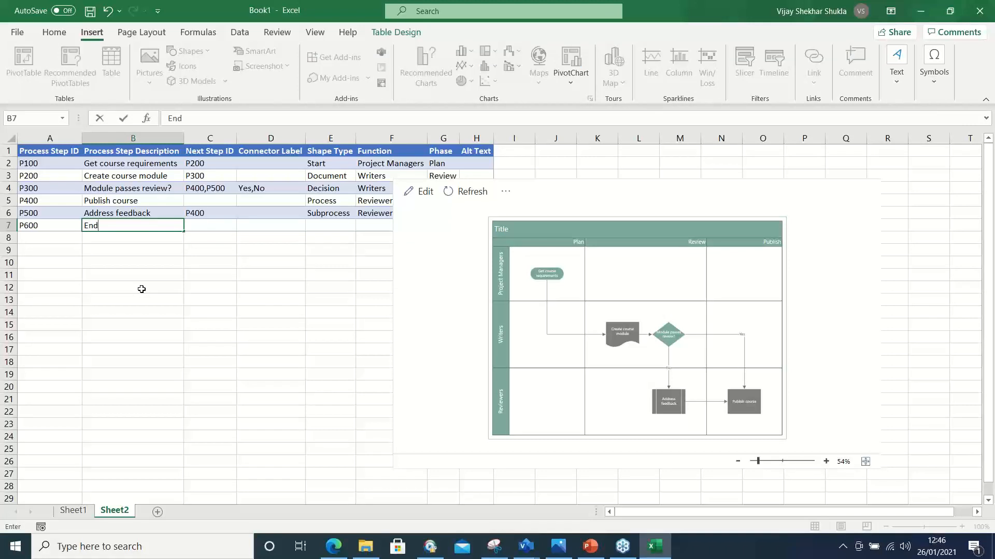
{"action": "left_click", "coordinate": [633, 202]}
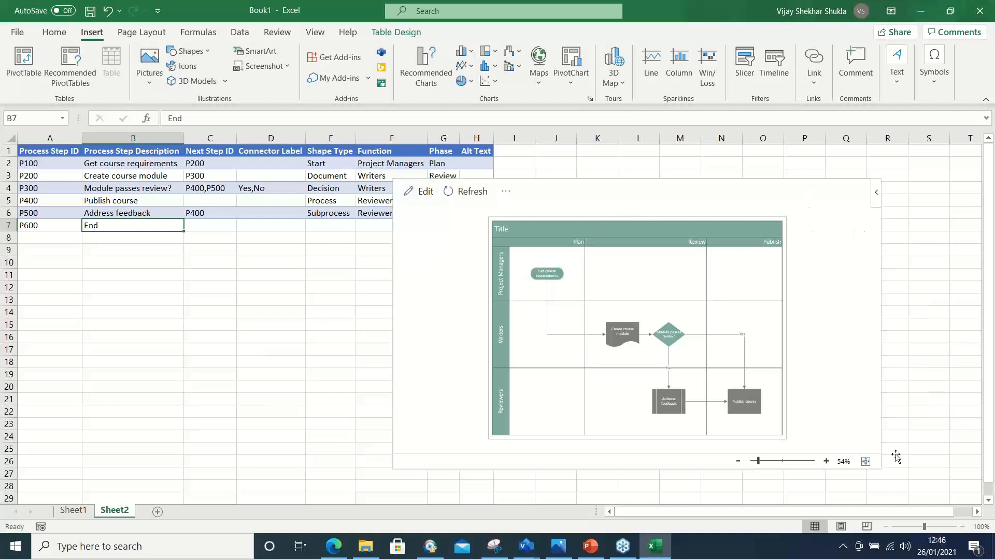
Fill in the P600 row with shape type End and function Project Managers.
{"action": "left_click", "coordinate": [208, 224]}
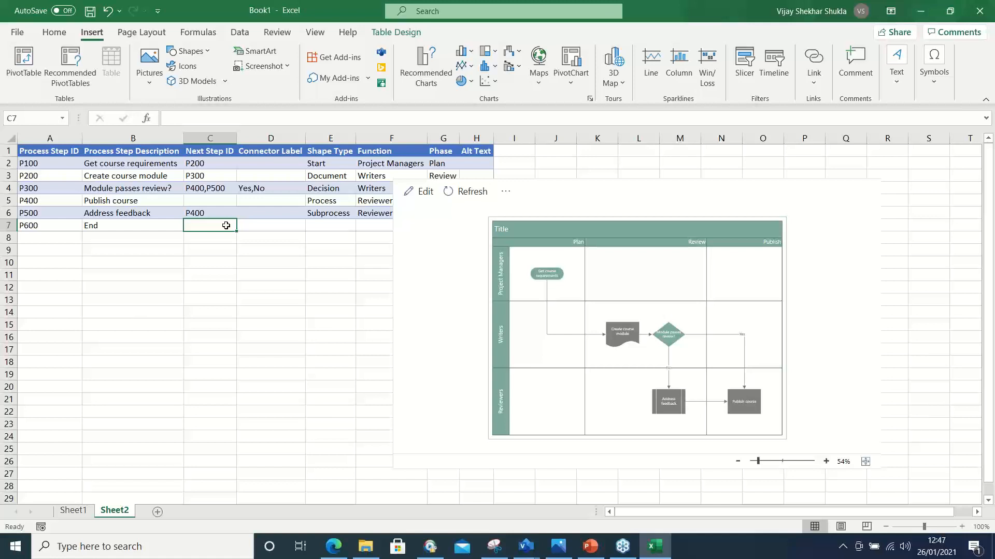
{"action": "left_click", "coordinate": [268, 226]}
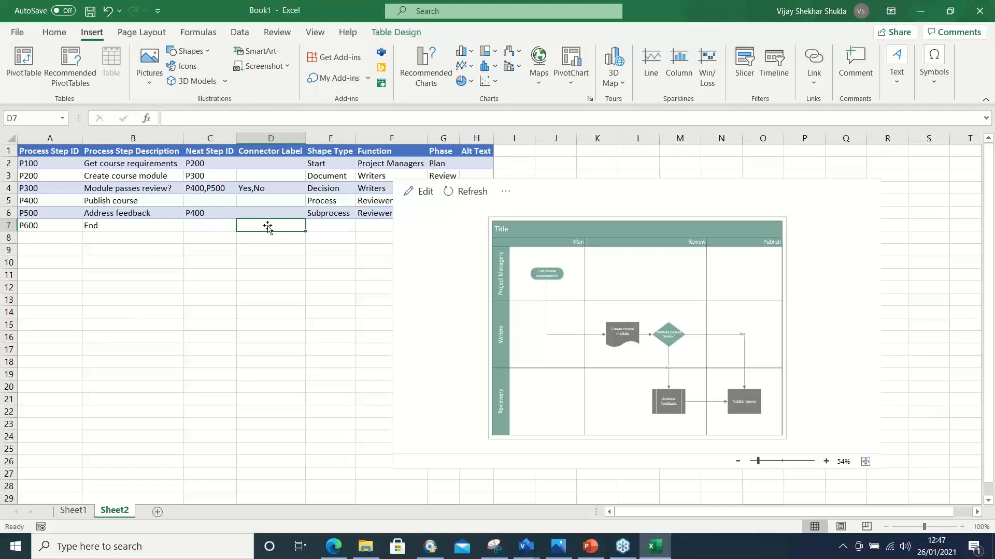
{"action": "left_click", "coordinate": [328, 226]}
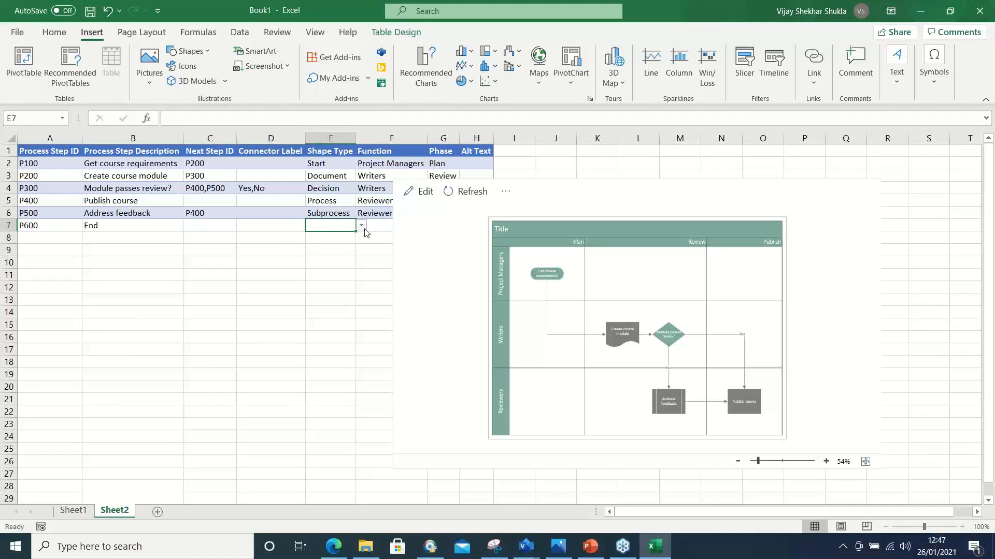
{"action": "left_click", "coordinate": [361, 226]}
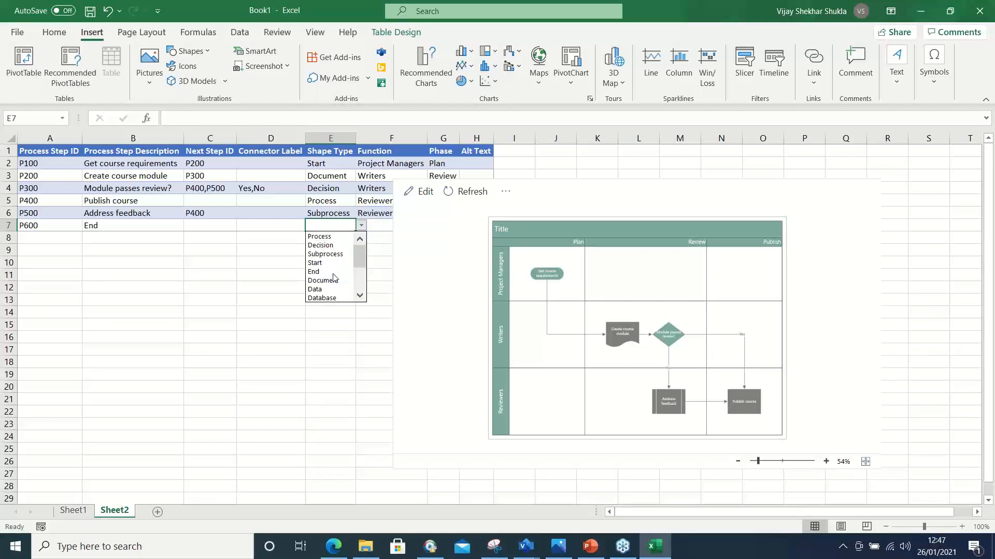
{"action": "left_click", "coordinate": [334, 272]}
{"action": "left_click", "coordinate": [381, 227]}
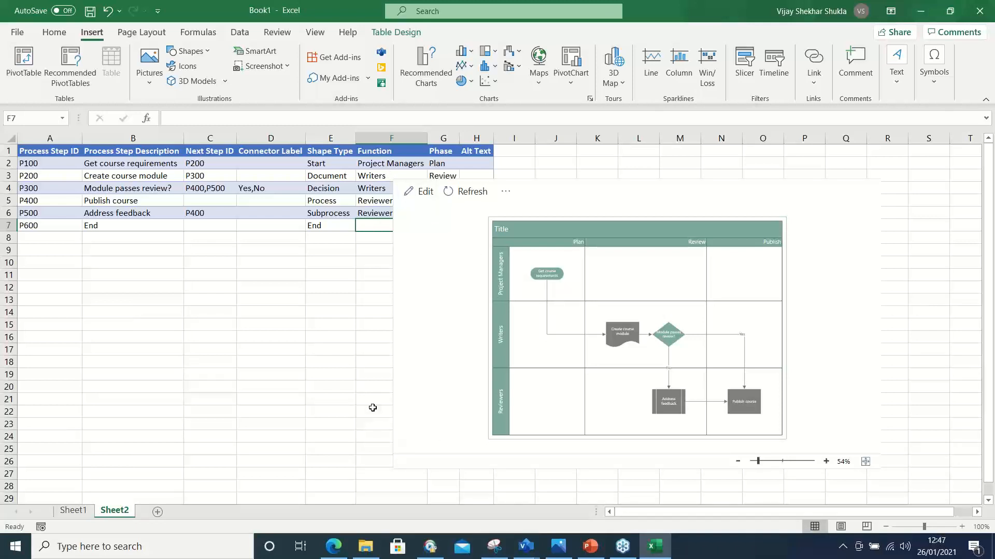
{"action": "type", "text": "Project Managers"}
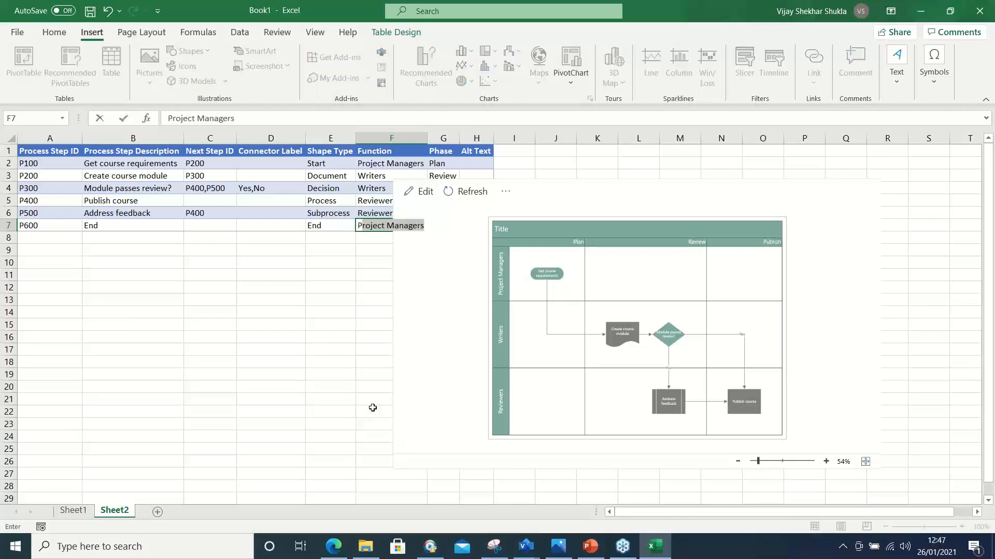
{"action": "left_click", "coordinate": [394, 376]}
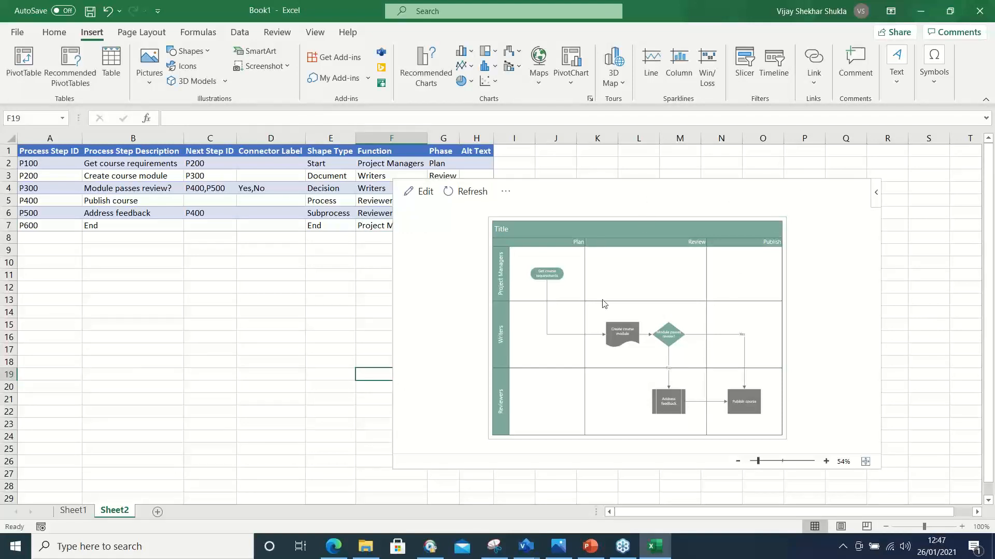
Delete the Data Visualizer diagram that covers the process table on Sheet2.
{"action": "left_click", "coordinate": [876, 194]}
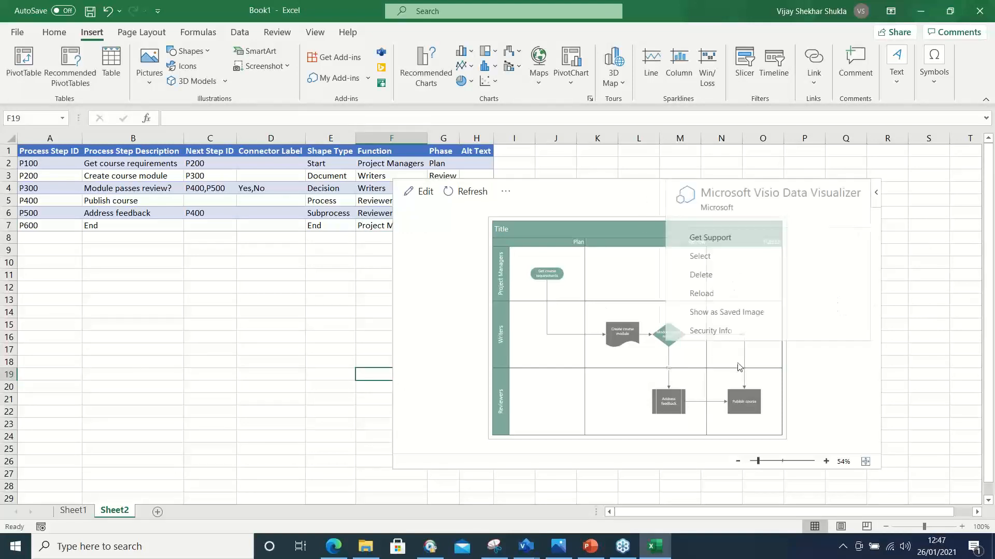
{"action": "left_click", "coordinate": [549, 205]}
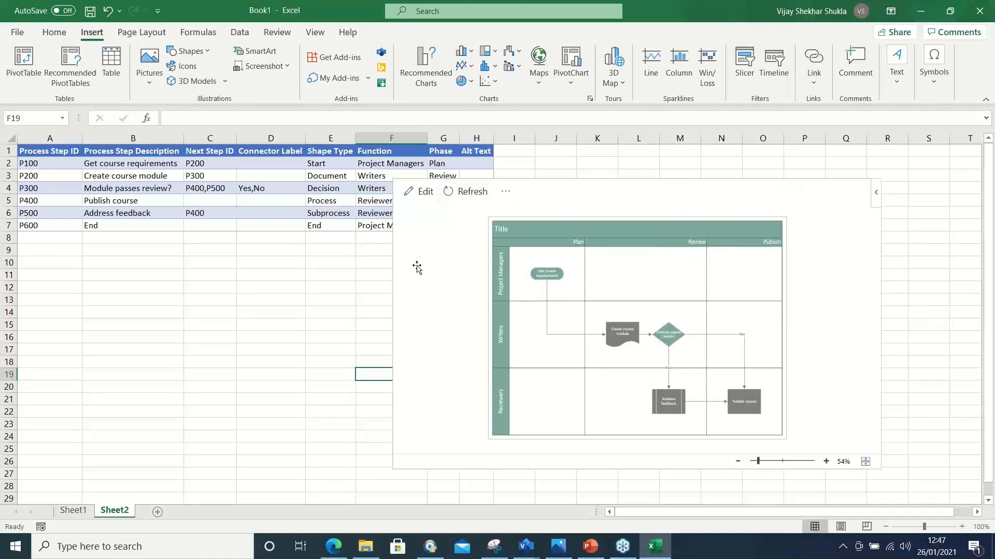
{"action": "left_click", "coordinate": [463, 151]}
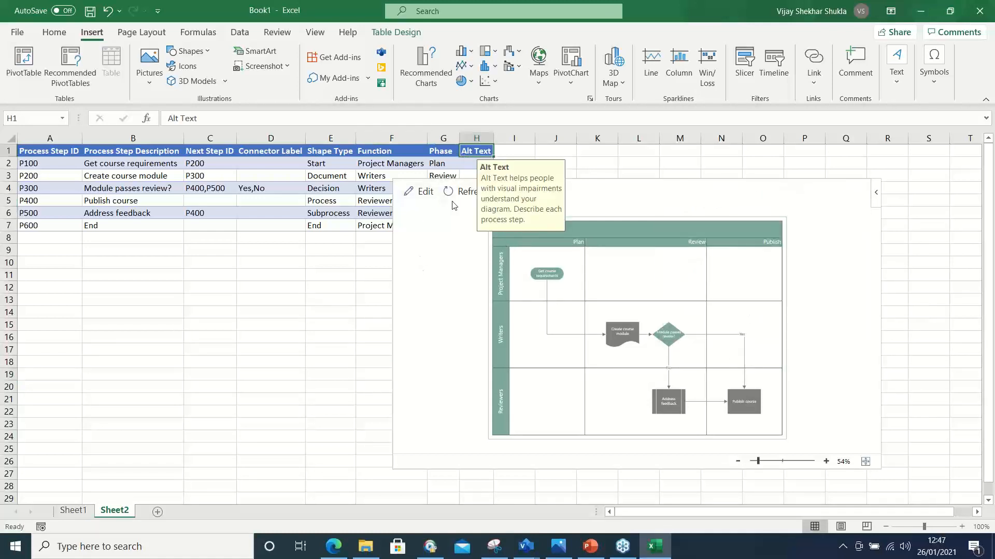
{"action": "left_click", "coordinate": [379, 226]}
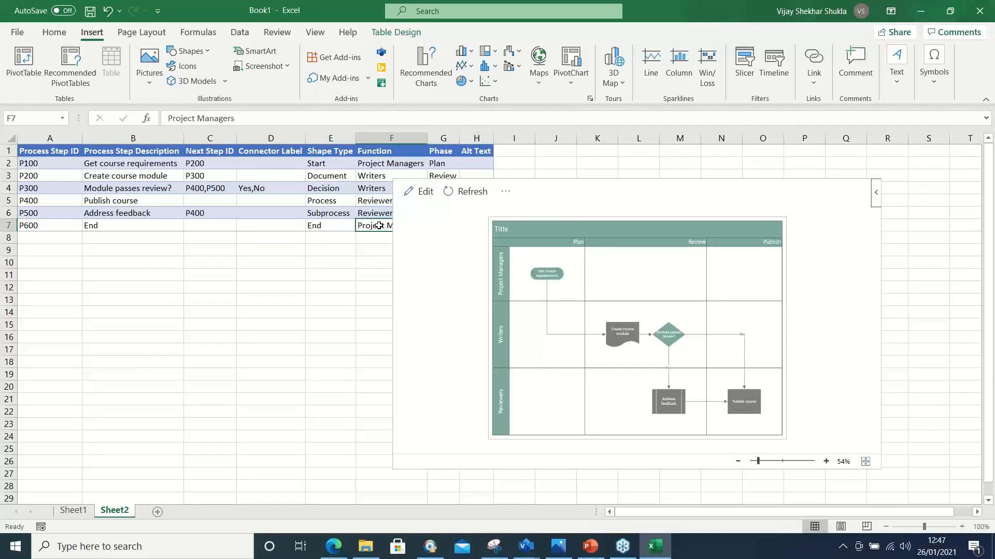
{"action": "left_click", "coordinate": [867, 464]}
{"action": "left_click", "coordinate": [507, 194]}
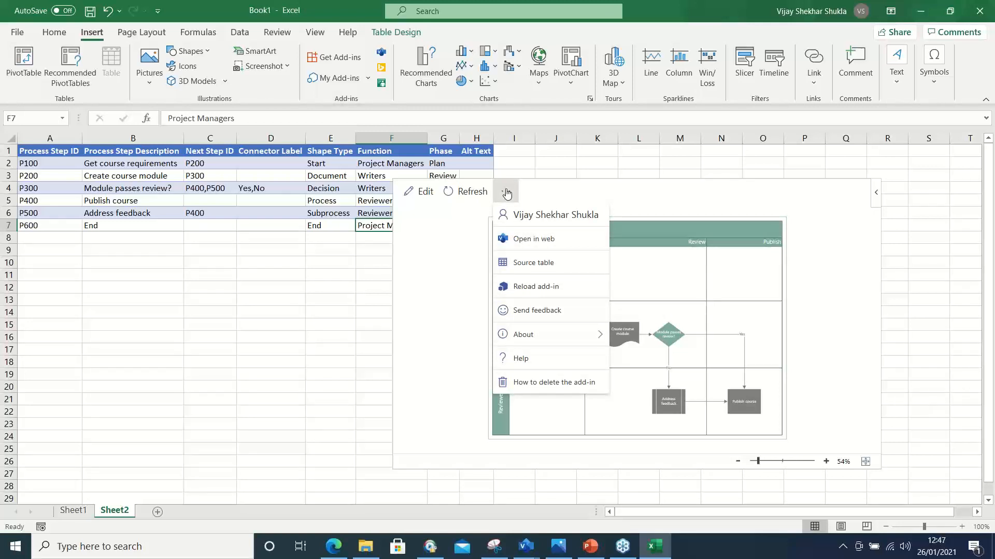
{"action": "left_click", "coordinate": [875, 197]}
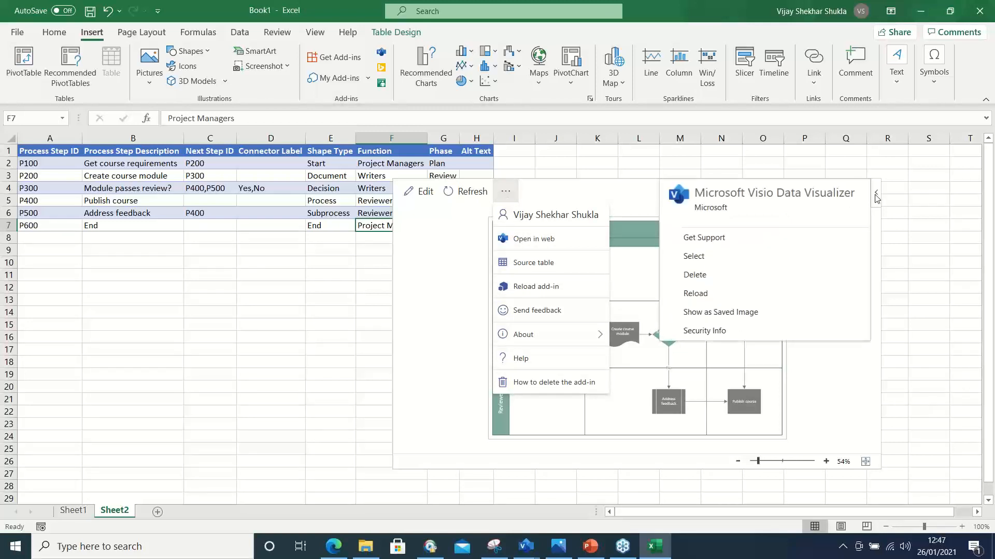
{"action": "left_click", "coordinate": [689, 276]}
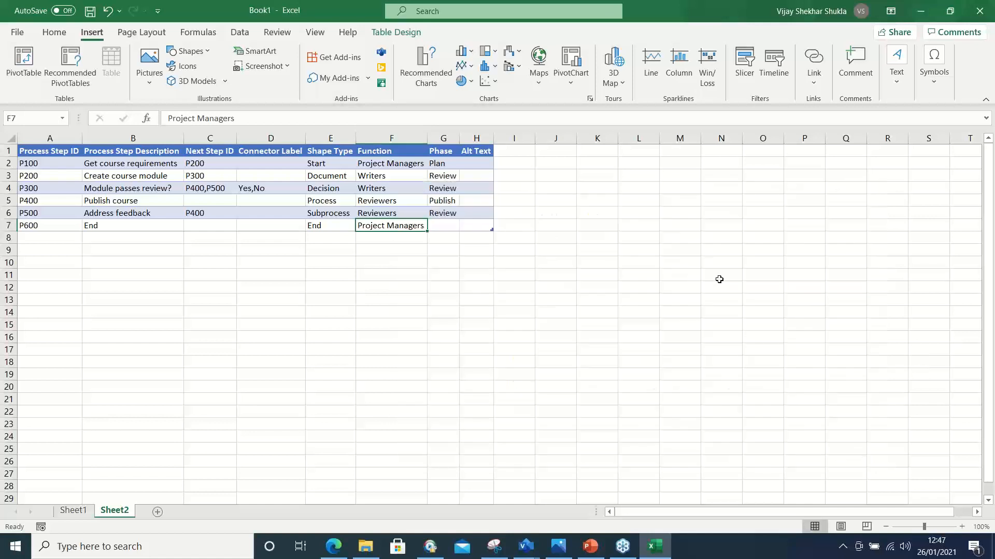
Set the phase of the P600 step to Publish.
{"action": "left_click", "coordinate": [444, 224]}
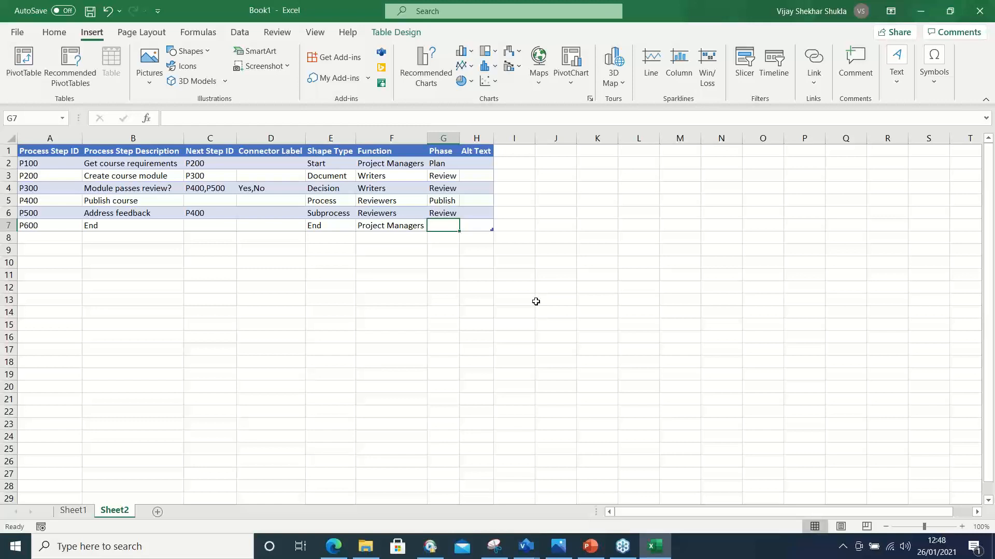
{"action": "type", "text": "Review"}
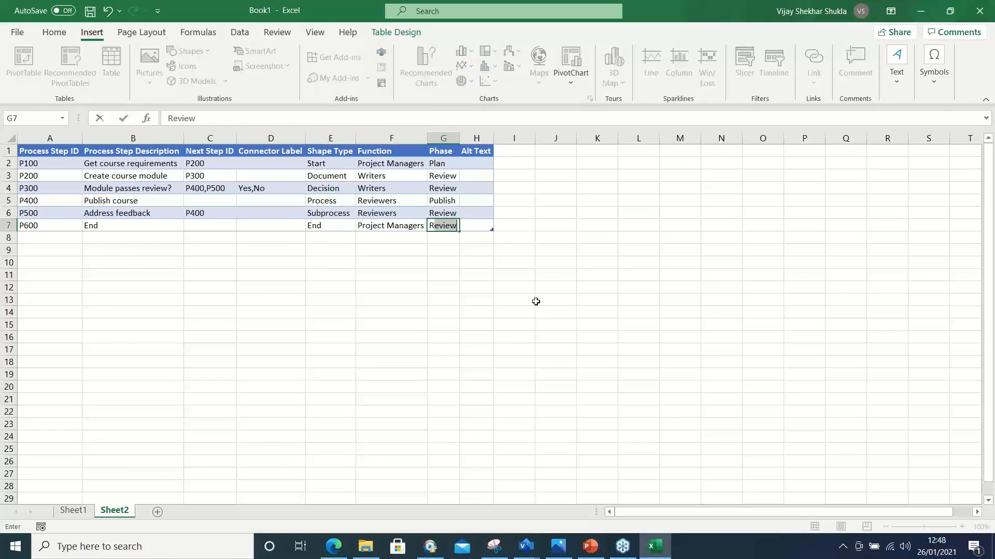
{"action": "key", "text": "BackSpace"}
{"action": "type", "text": "Publish"}
{"action": "left_click", "coordinate": [384, 280]}
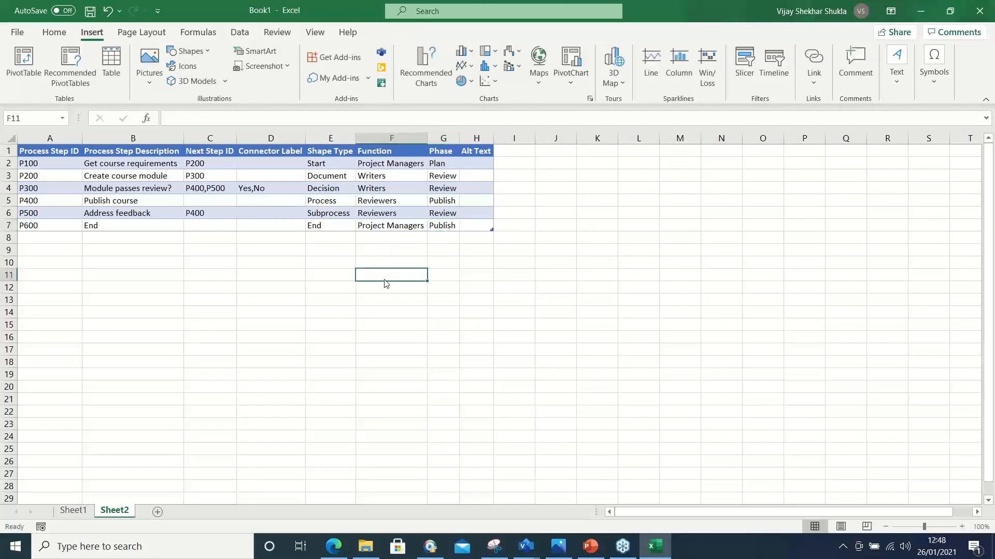
Copy the entire row of process step P600 on Sheet2.
{"action": "left_click", "coordinate": [10, 226]}
{"action": "key", "text": "ctrl+c"}
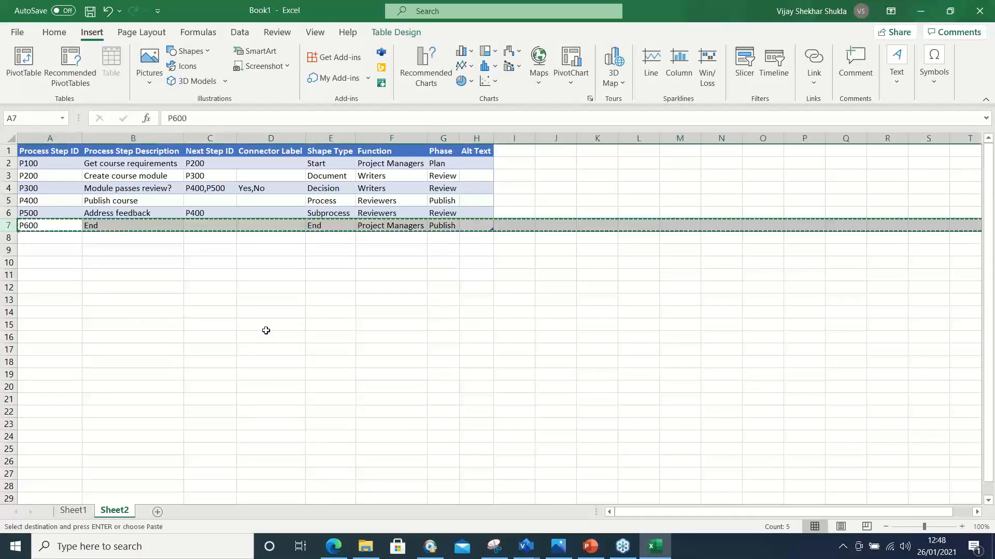
{"action": "left_click", "coordinate": [301, 328]}
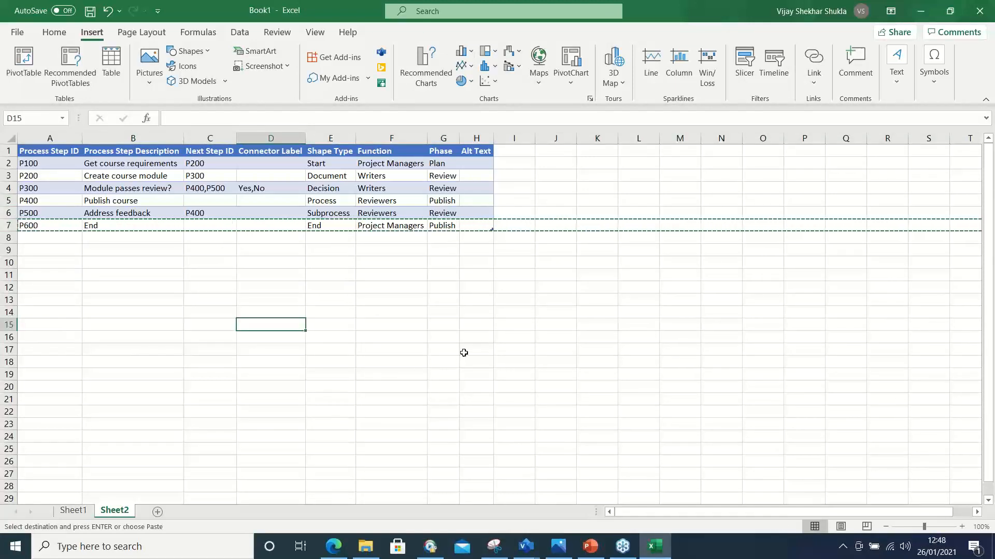
Insert a Visio Data Visualizer diagram with the Horizontal cross-functional flowchart layout, placing its starter data at cell Q4 of Sheet2.
{"action": "left_click", "coordinate": [383, 54]}
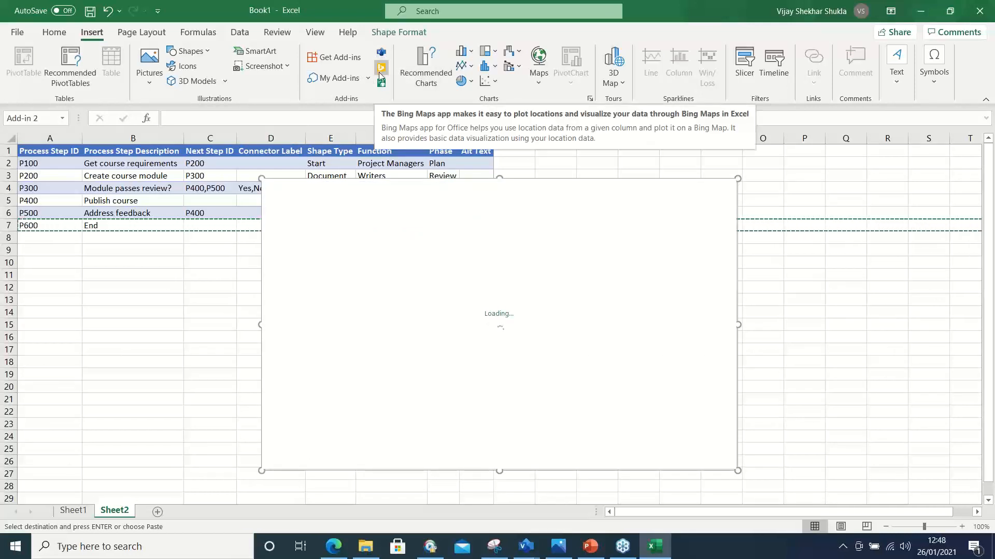
{"action": "left_click", "coordinate": [380, 72]}
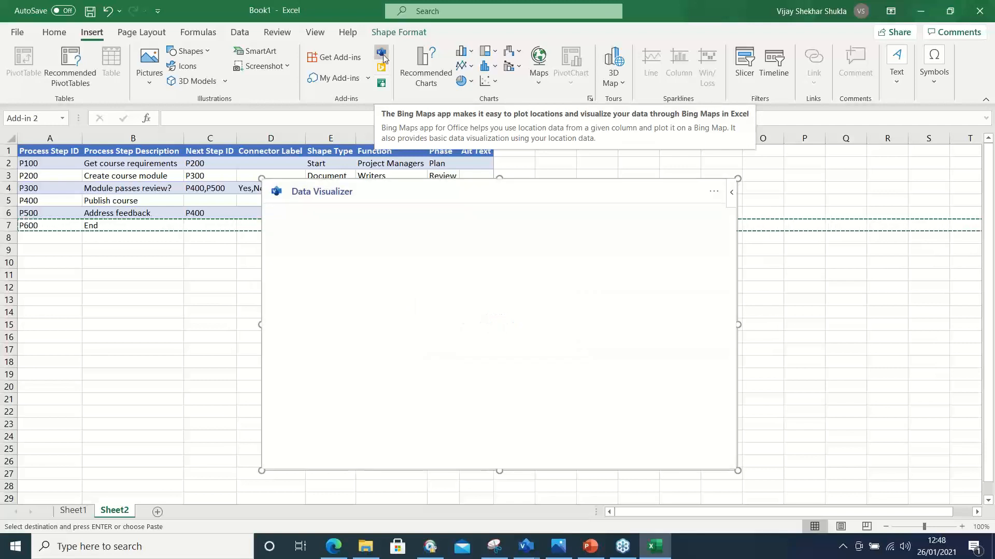
{"action": "left_click", "coordinate": [854, 190]}
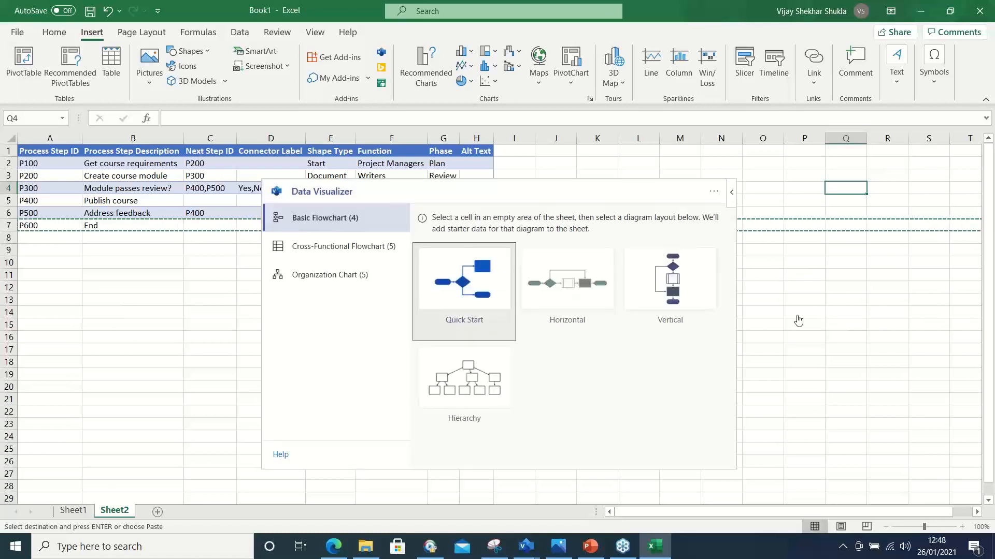
{"action": "left_click", "coordinate": [314, 254]}
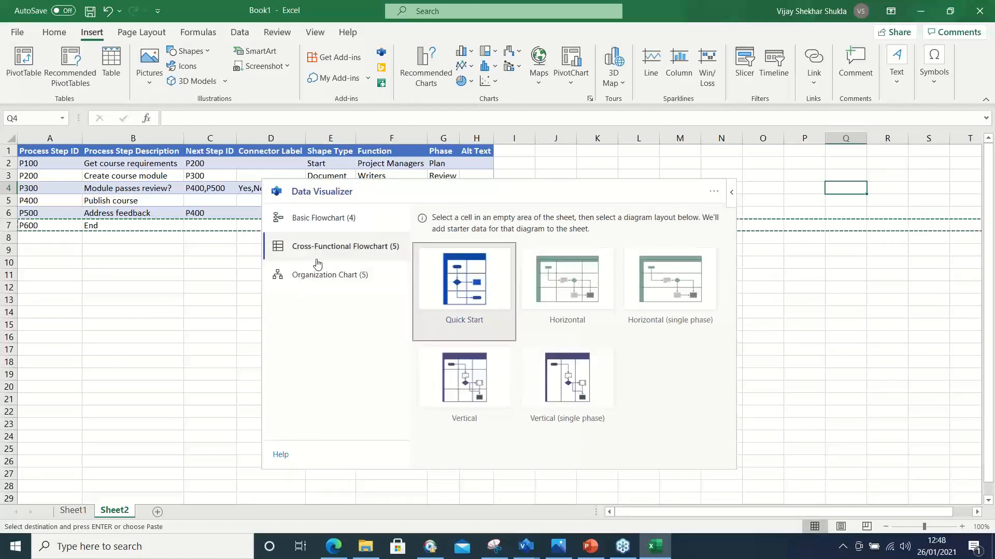
{"action": "left_click", "coordinate": [579, 322]}
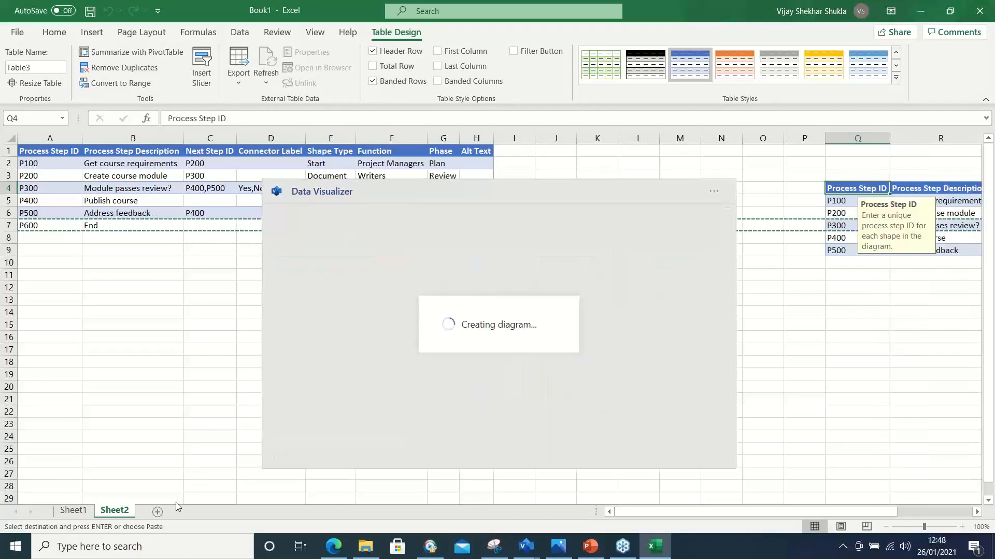
Add a new worksheet and insert a Data Visualizer cross-functional flowchart with the Horizontal layout on it.
{"action": "left_click", "coordinate": [158, 512]}
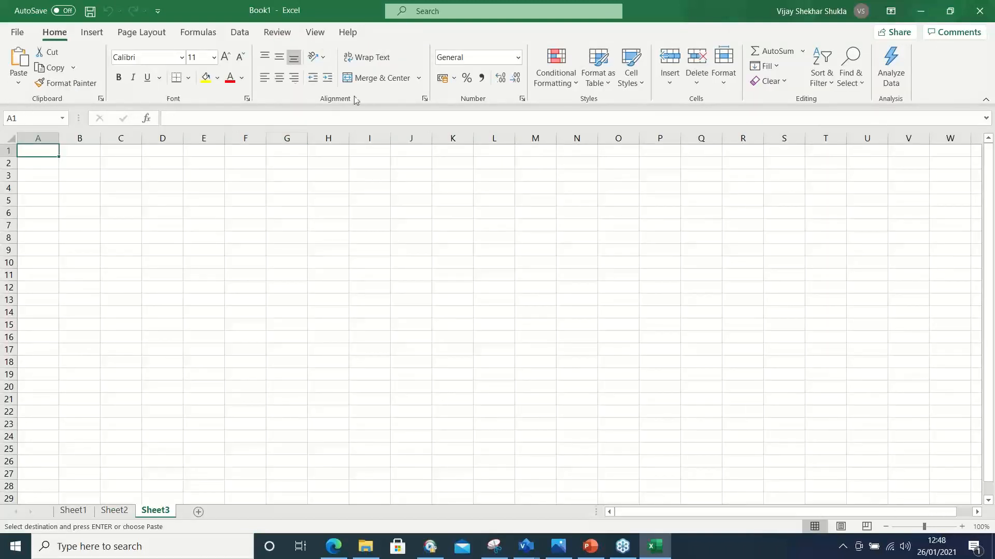
{"action": "left_click", "coordinate": [82, 33]}
{"action": "left_click", "coordinate": [381, 52]}
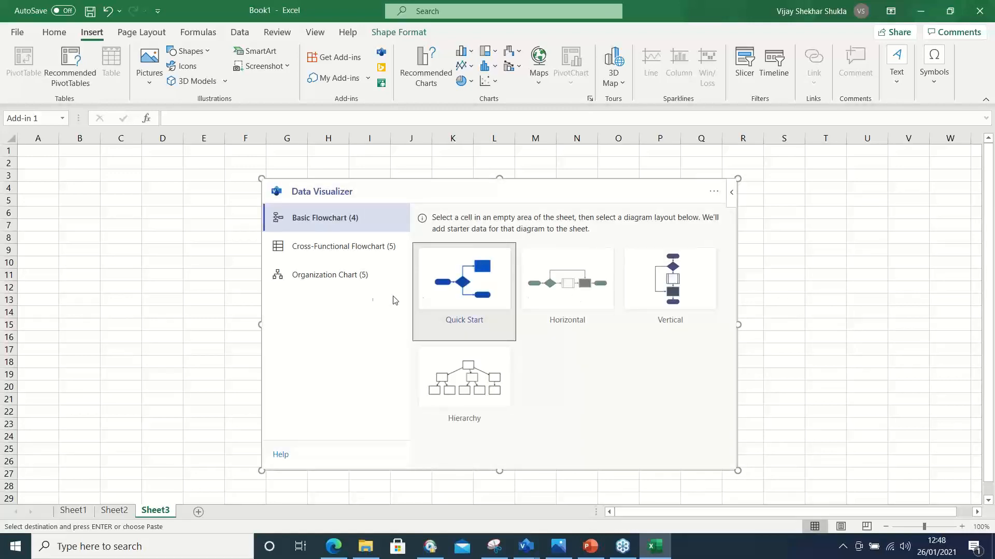
{"action": "left_click", "coordinate": [363, 252]}
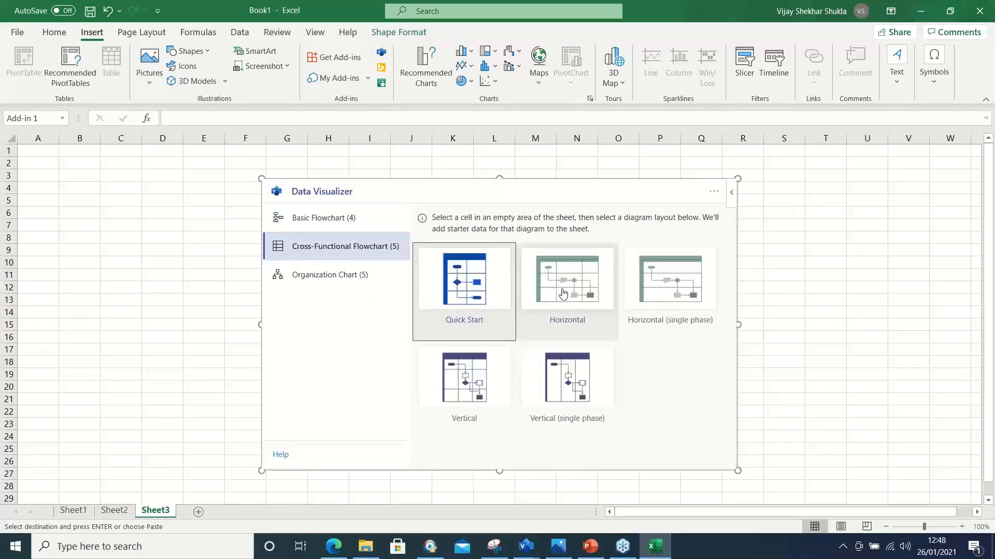
{"action": "left_click", "coordinate": [600, 310]}
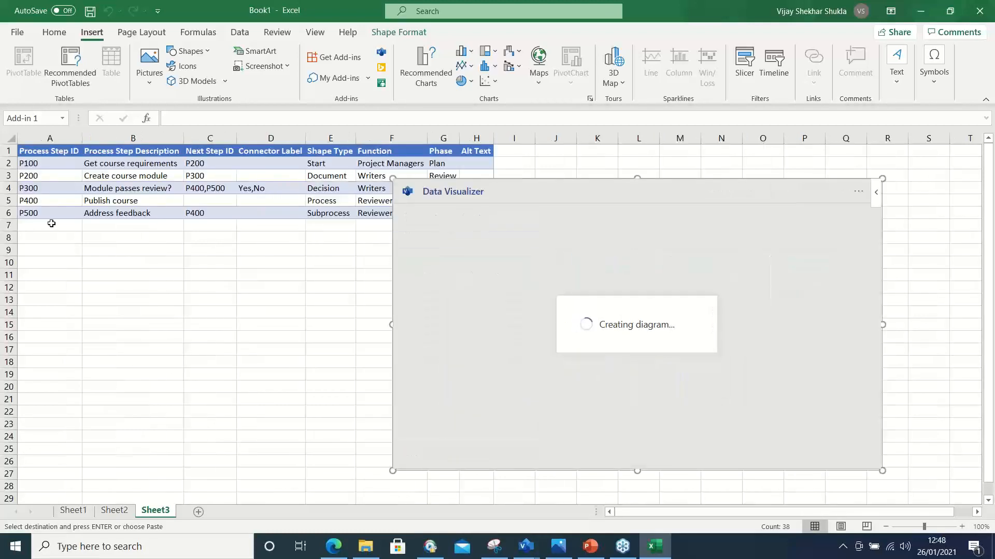
Paste the copied P600 row from Sheet2 into row 7 of Sheet3, directly below the P500 step.
{"action": "left_click", "coordinate": [47, 229]}
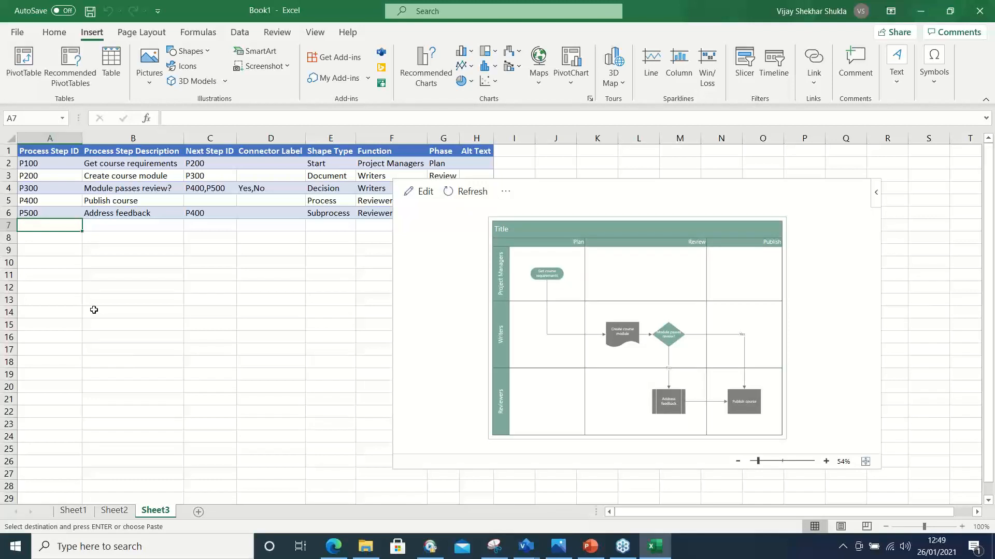
{"action": "left_click", "coordinate": [10, 225]}
{"action": "left_click", "coordinate": [95, 279]}
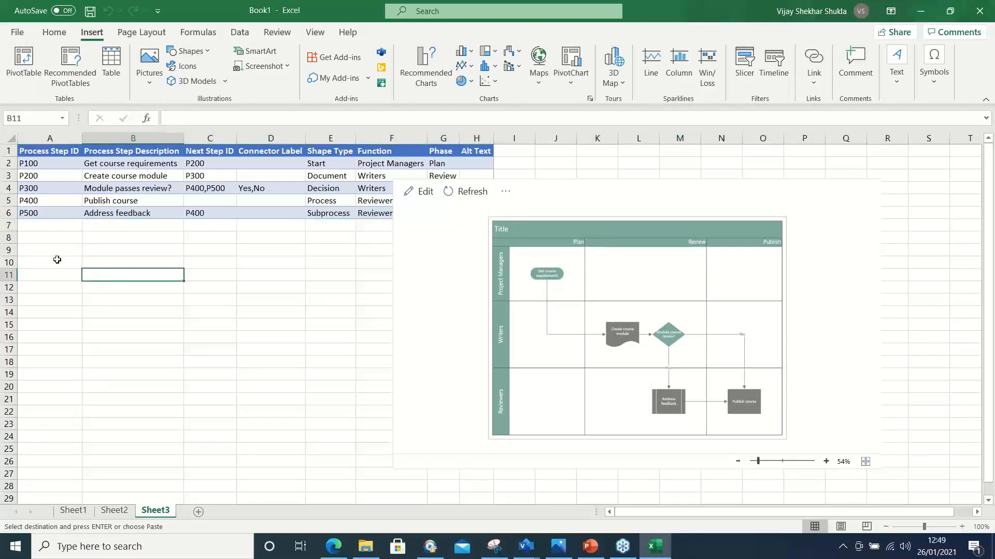
{"action": "left_click", "coordinate": [114, 510]}
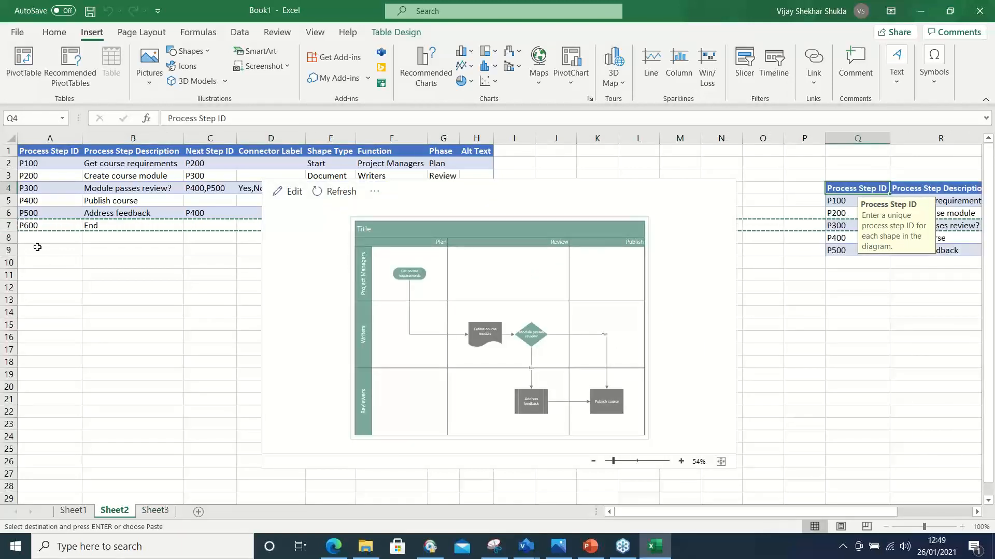
{"action": "left_click", "coordinate": [66, 286]}
{"action": "left_click", "coordinate": [11, 226]}
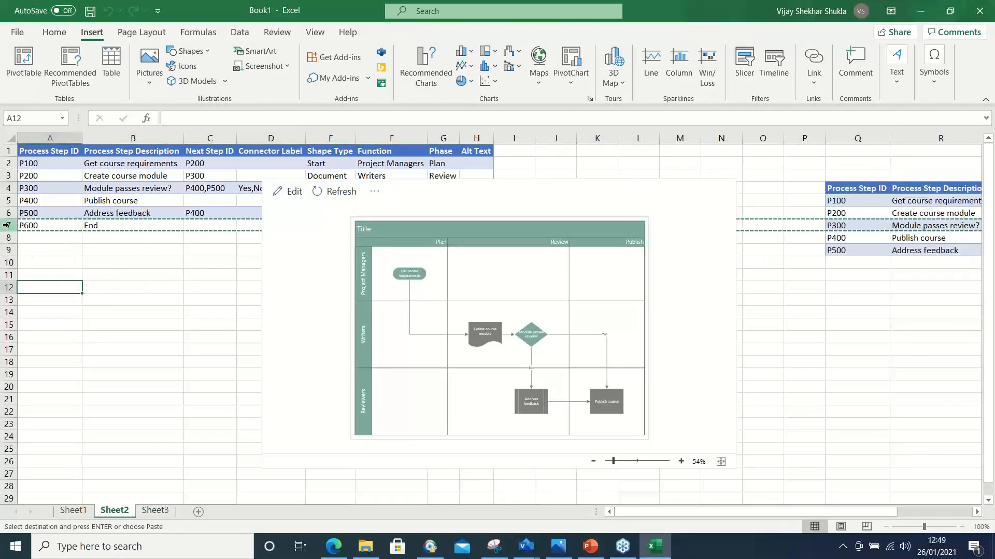
{"action": "left_click", "coordinate": [155, 511]}
{"action": "left_click", "coordinate": [26, 226]}
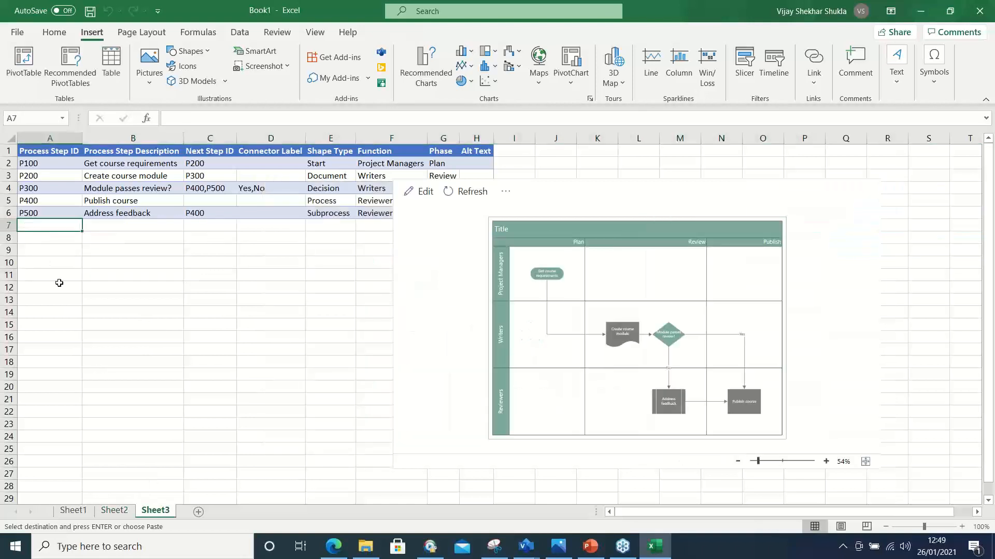
{"action": "key", "text": "ctrl+v"}
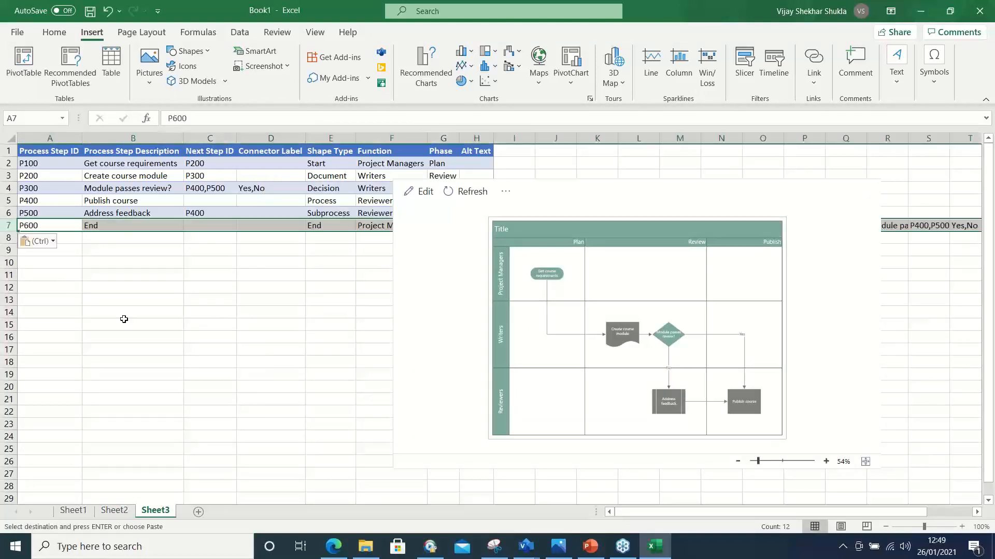
{"action": "left_click", "coordinate": [162, 337]}
{"action": "left_click", "coordinate": [345, 361]}
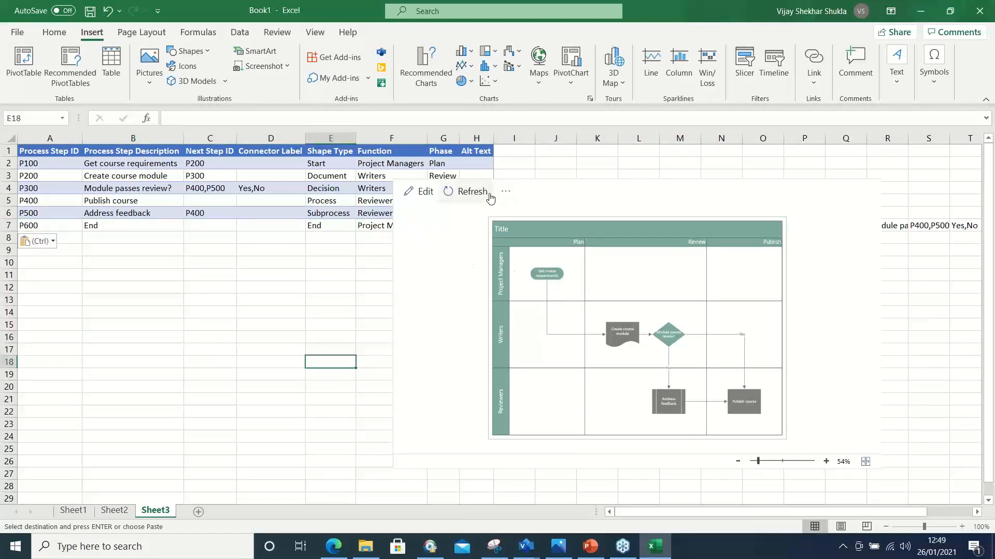
Refresh the cross-functional flowchart on Sheet3 from its process table.
{"action": "left_click", "coordinate": [464, 192]}
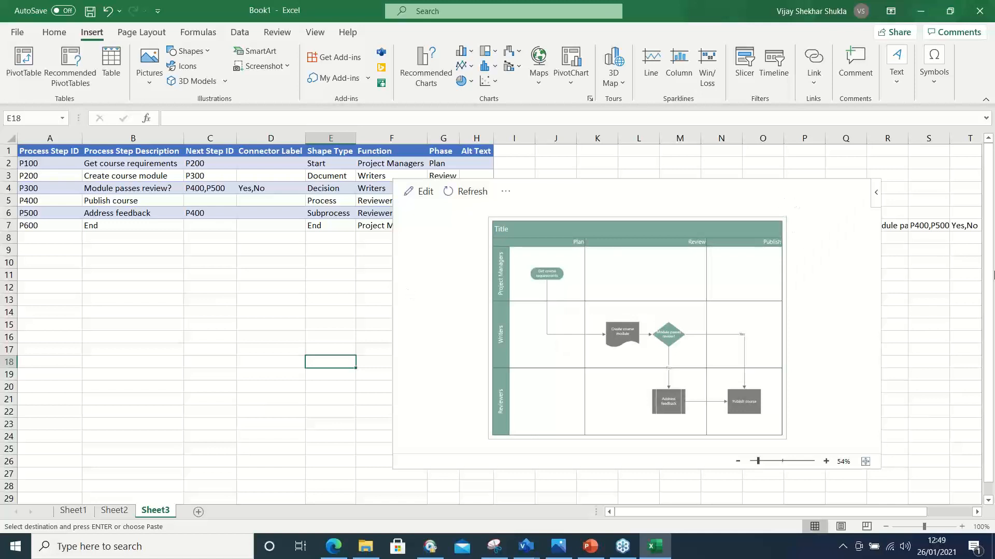
{"action": "left_click", "coordinate": [875, 202]}
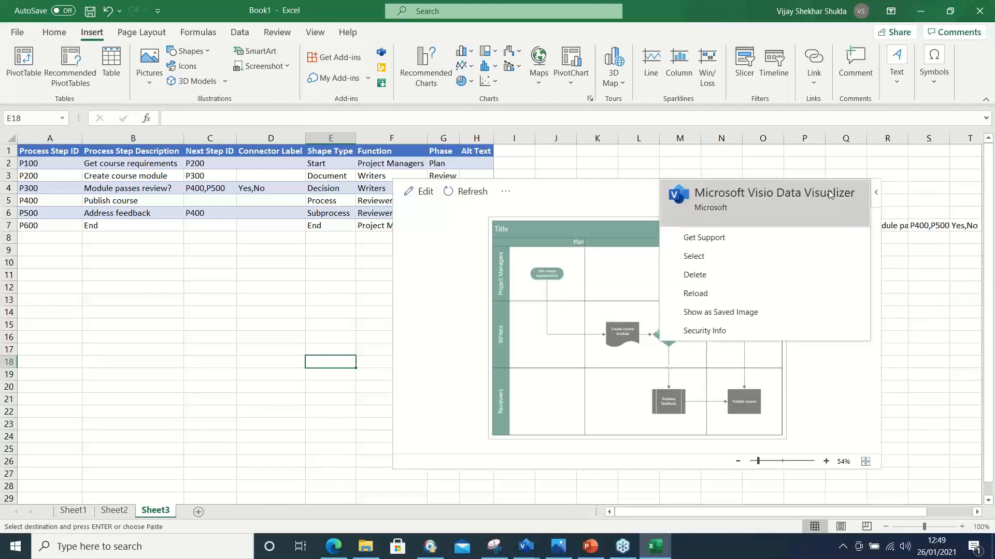
{"action": "left_click", "coordinate": [658, 185]}
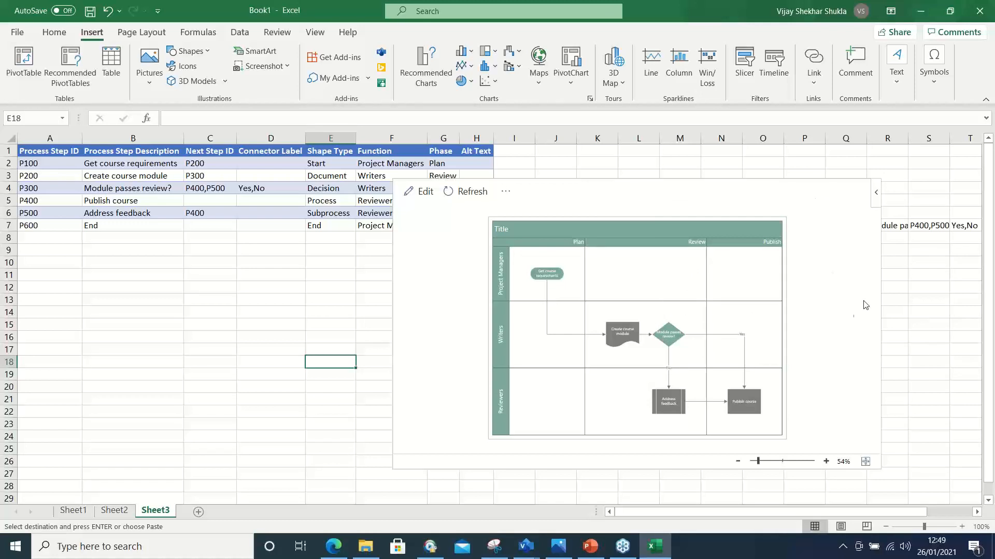
{"action": "left_click", "coordinate": [938, 311]}
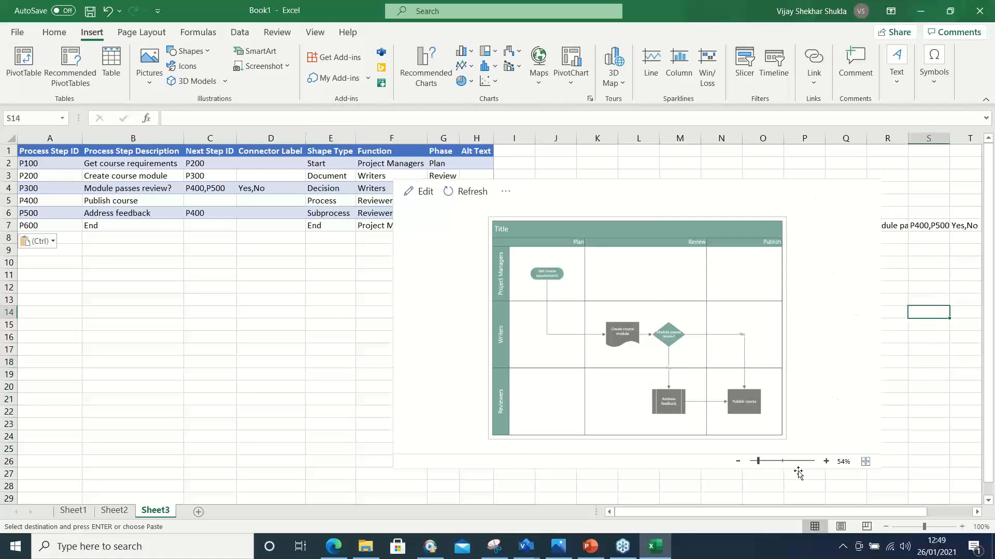
Check the Function, Phase and Alt Text cells of the P600 row and the diagram's additional options.
{"action": "left_click", "coordinate": [211, 287]}
{"action": "left_click", "coordinate": [451, 151]}
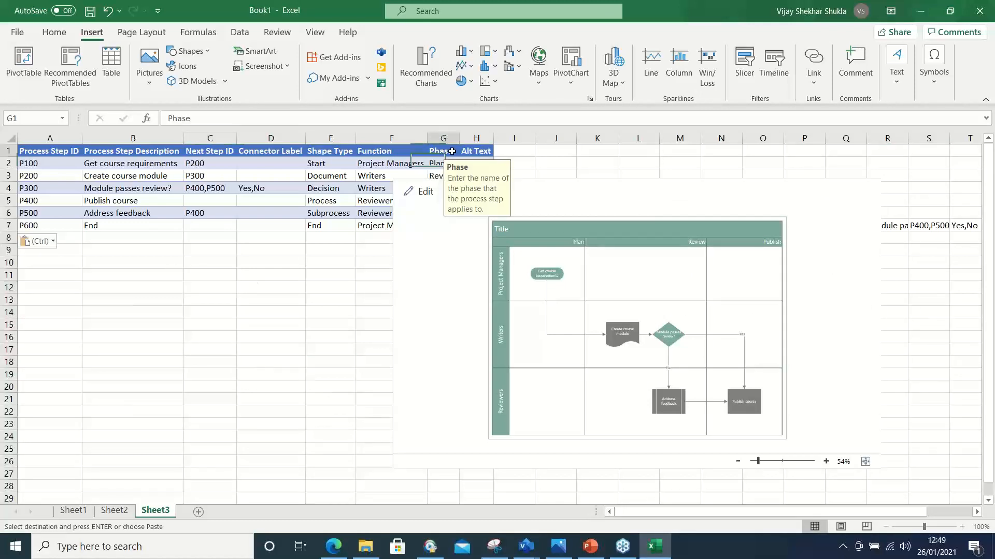
{"action": "left_click", "coordinate": [380, 228]}
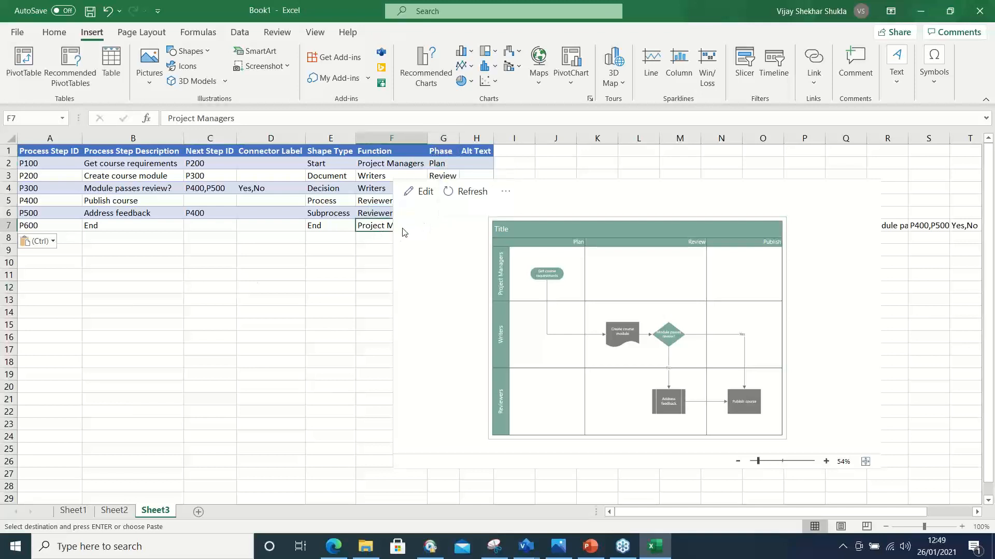
{"action": "key", "text": "Right"}
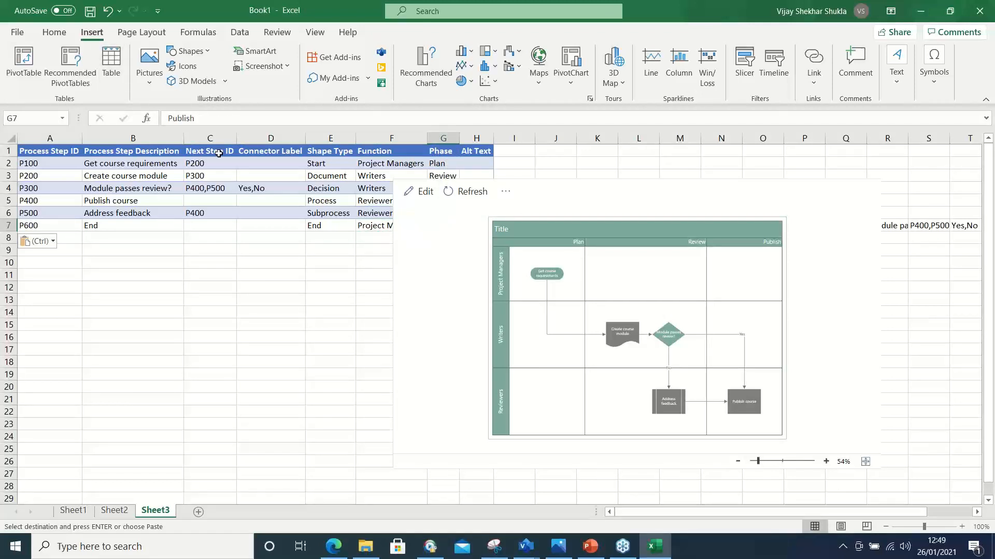
{"action": "key", "text": "Right"}
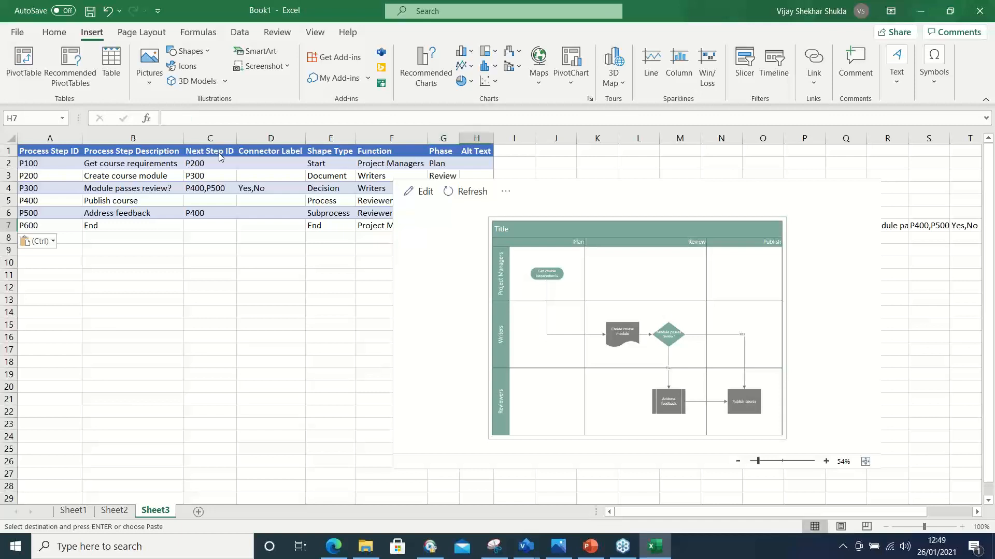
{"action": "left_click", "coordinate": [506, 192]}
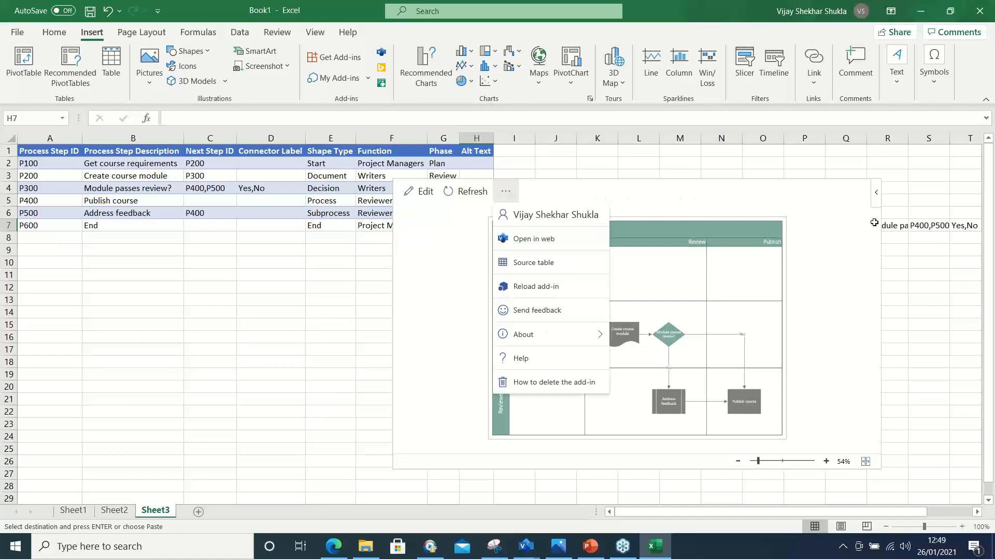
{"action": "left_click", "coordinate": [875, 197]}
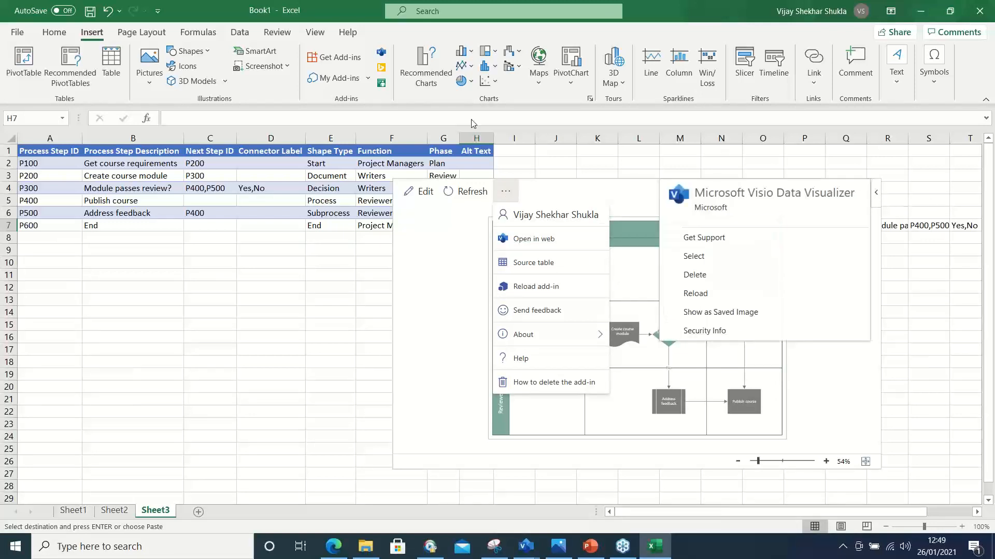
Insert an empty row into the process table directly above the P500 step.
{"action": "left_click", "coordinate": [32, 225]}
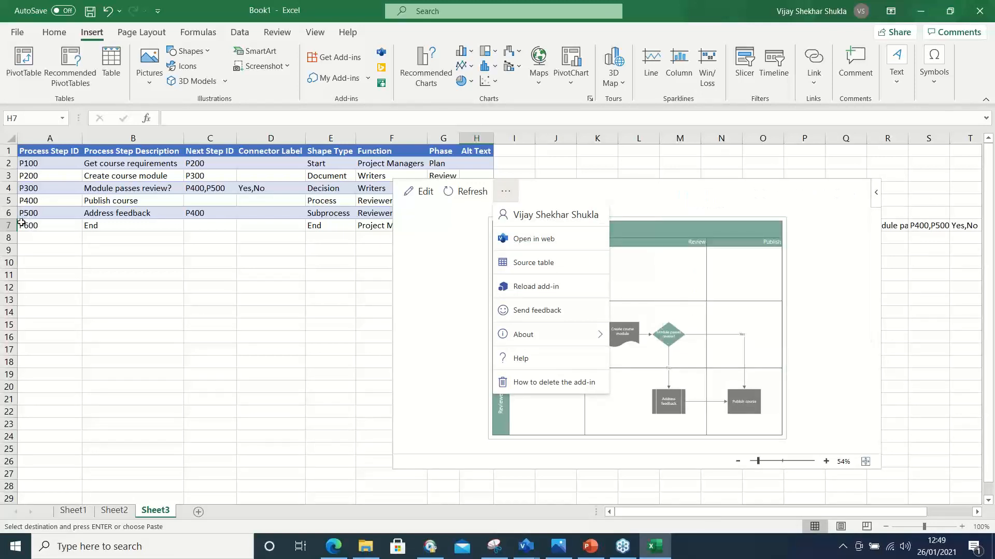
{"action": "left_click", "coordinate": [25, 238]}
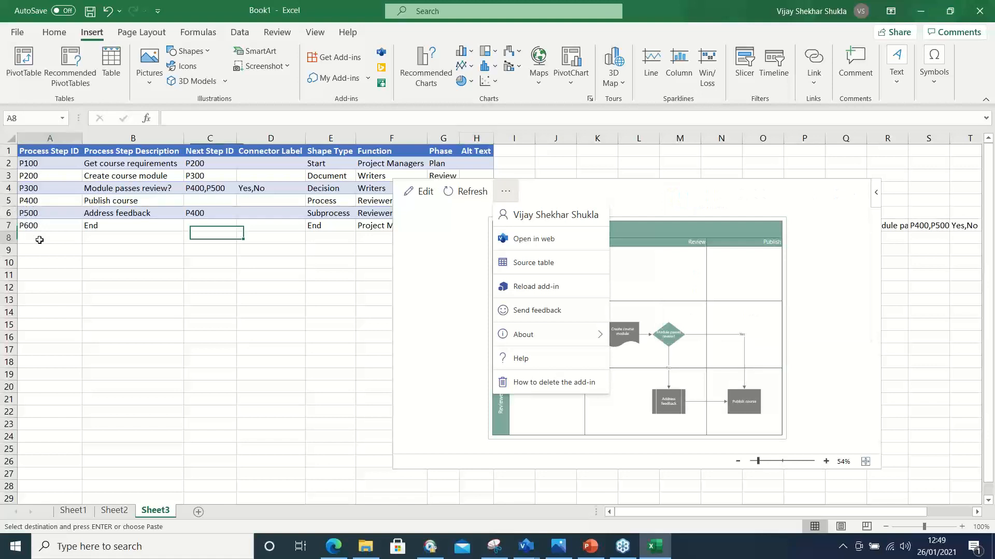
{"action": "left_click", "coordinate": [8, 225]}
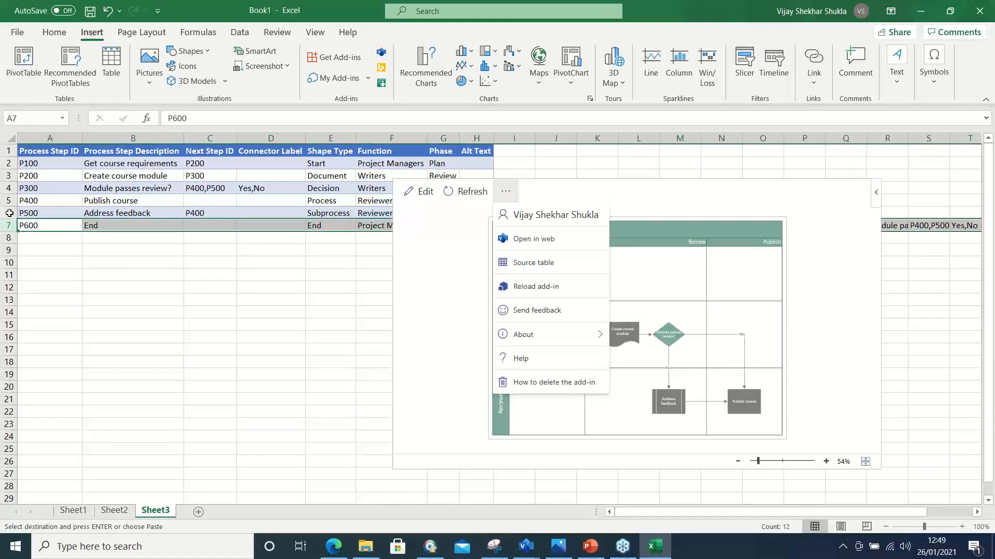
{"action": "left_click", "coordinate": [9, 213]}
{"action": "right_click", "coordinate": [9, 213]}
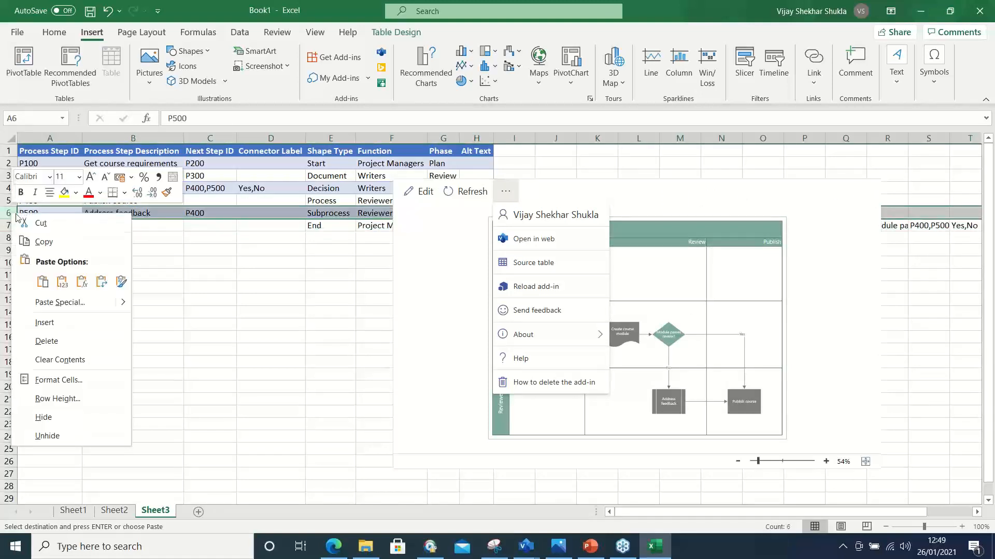
{"action": "left_click", "coordinate": [47, 322]}
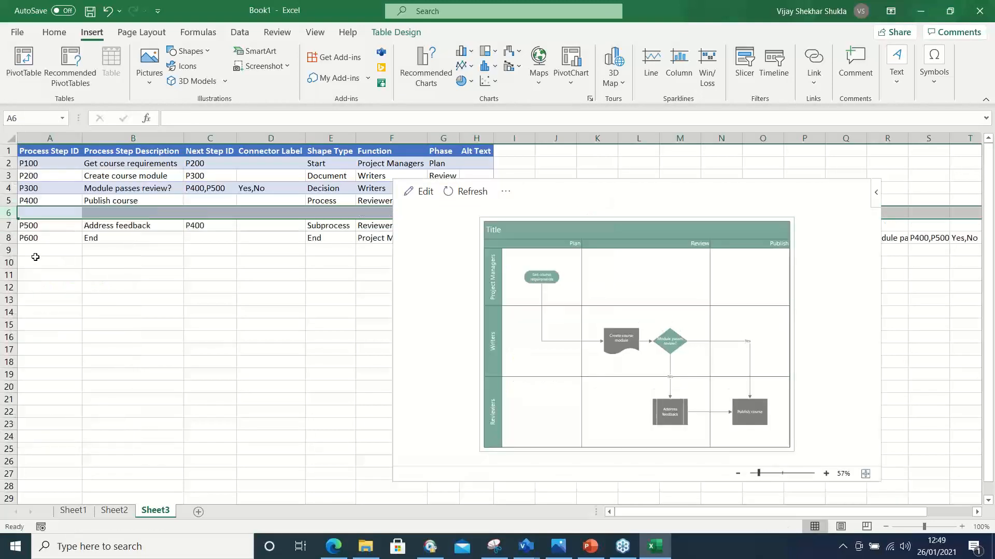
Try to copy the entire P600 row into the empty row 6 of the process table.
{"action": "left_click", "coordinate": [9, 238]}
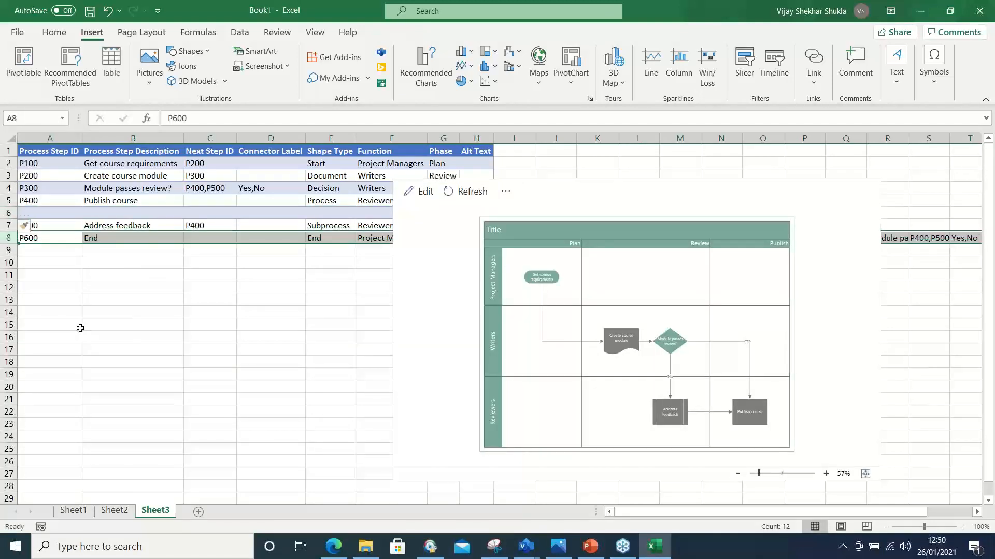
{"action": "key", "text": "ctrl+c"}
{"action": "left_click", "coordinate": [20, 212]}
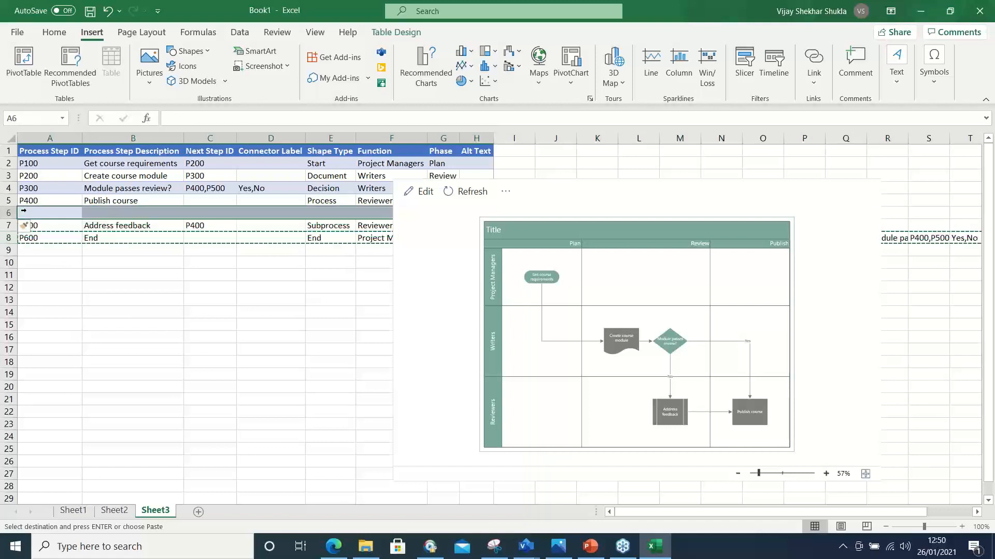
{"action": "key", "text": "ctrl+v"}
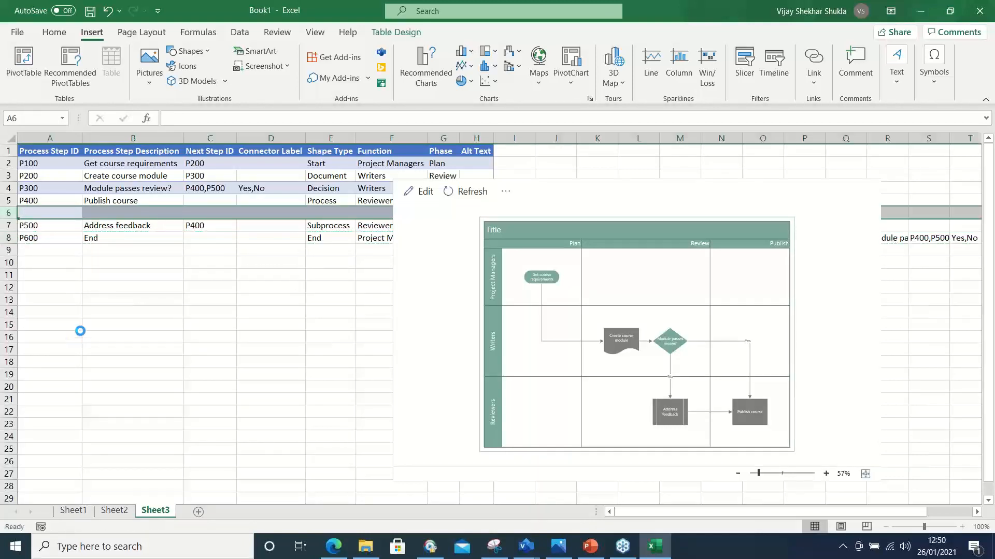
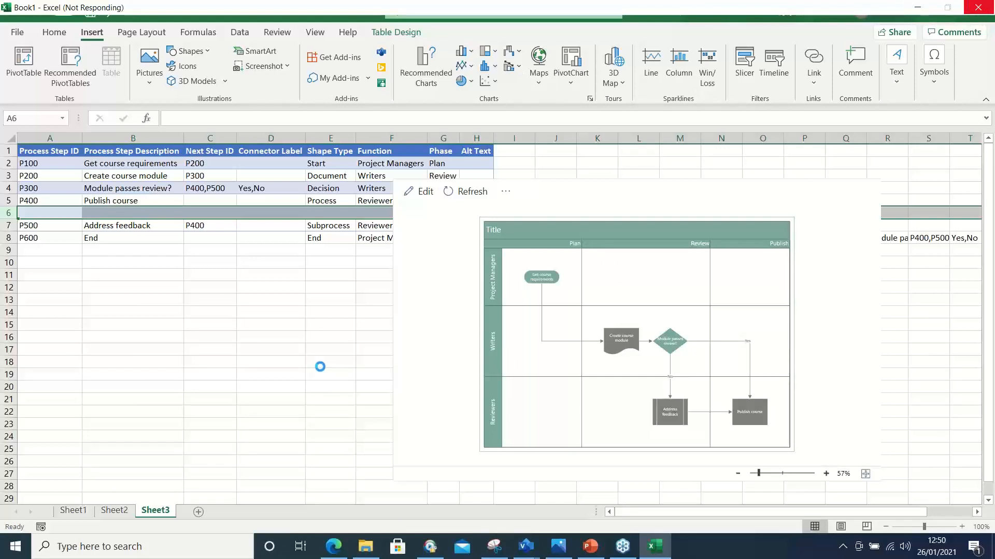
Switch to Task Manager, end the unresponsive Microsoft Excel task and minimize Task Manager.
{"action": "left_click", "coordinate": [663, 554]}
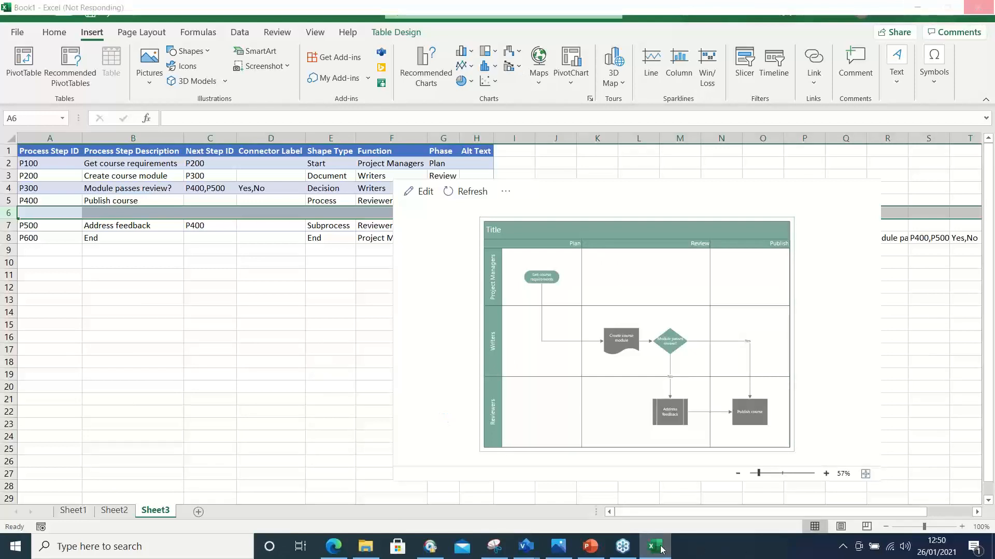
{"action": "left_click", "coordinate": [921, 10]}
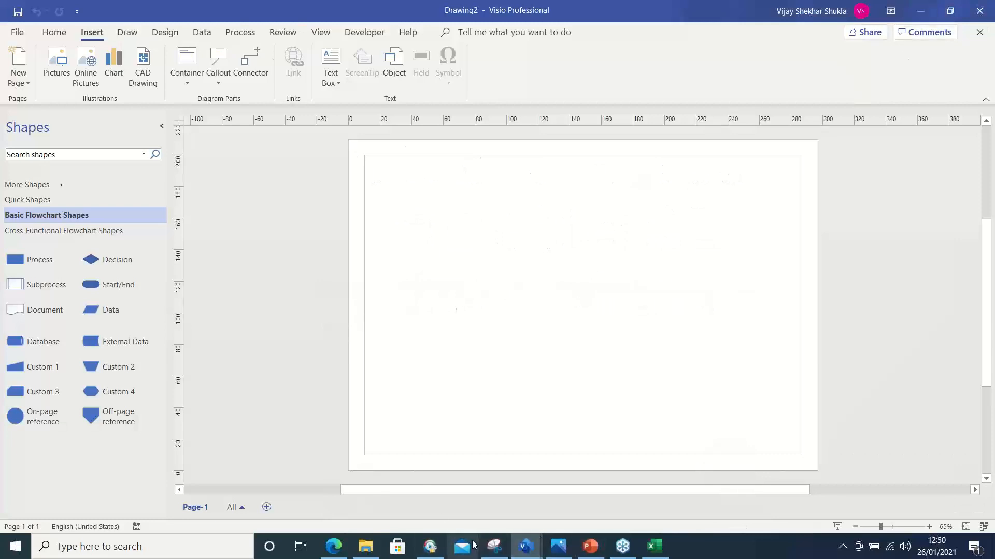
{"action": "left_click", "coordinate": [655, 545]}
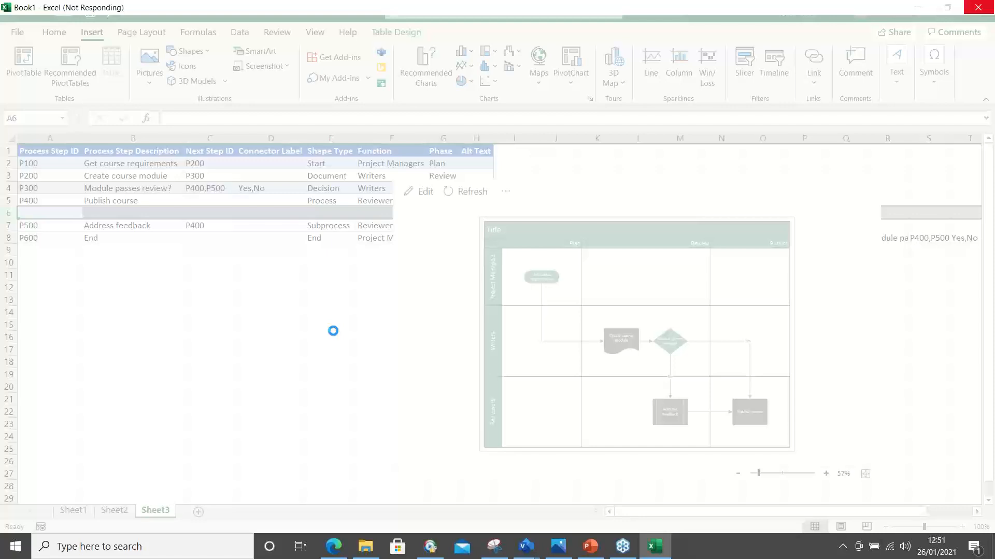
{"action": "key", "text": "ctrl+shift+Escape"}
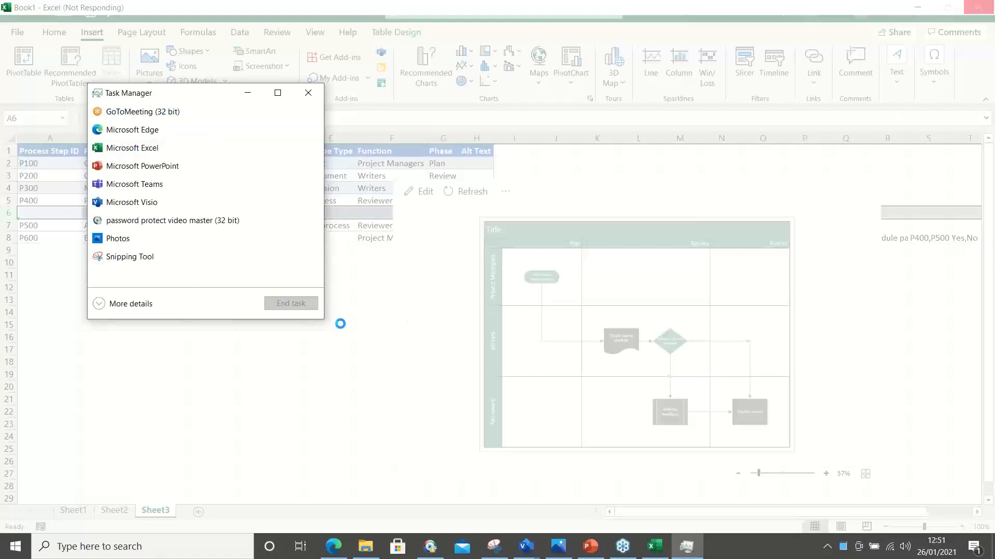
{"action": "left_click", "coordinate": [122, 150]}
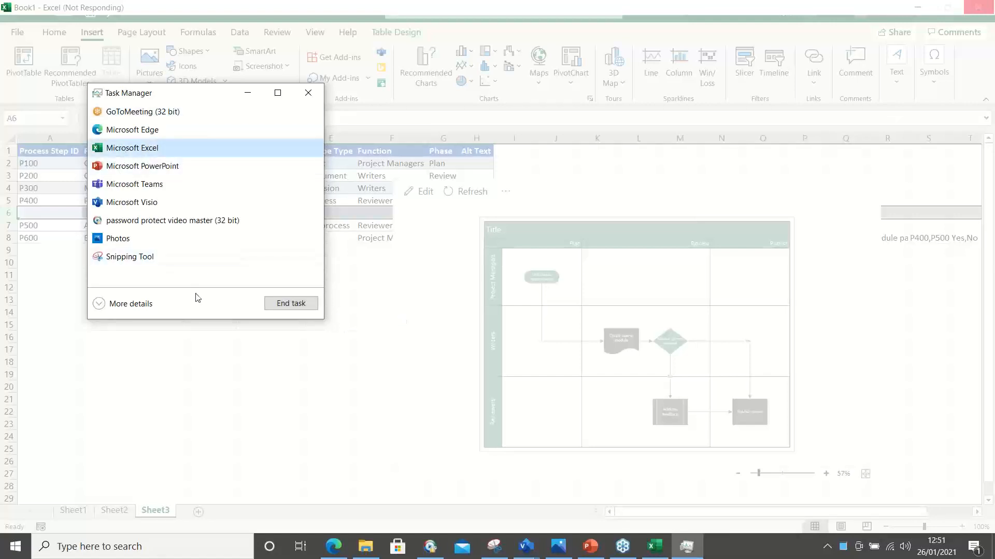
{"action": "left_click", "coordinate": [284, 305]}
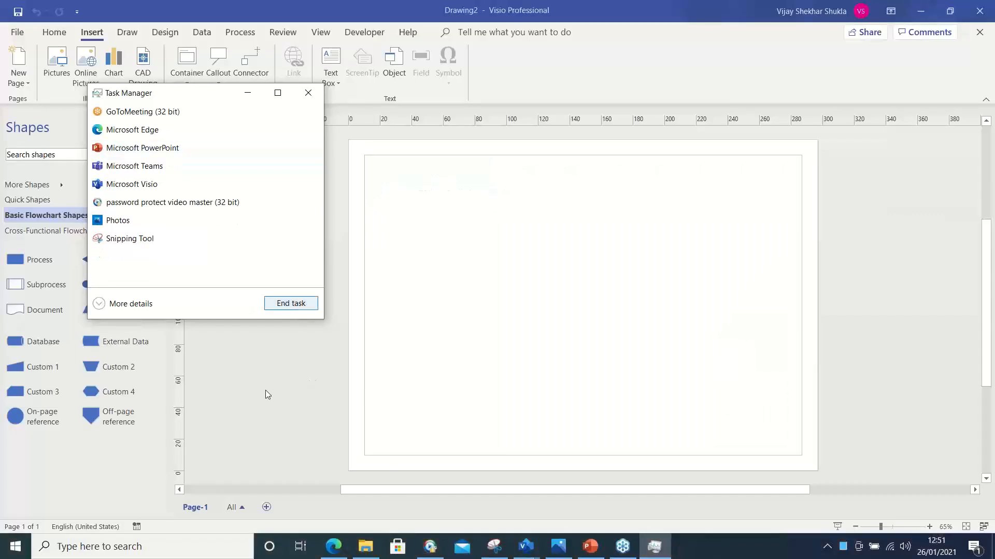
{"action": "left_click", "coordinate": [250, 94]}
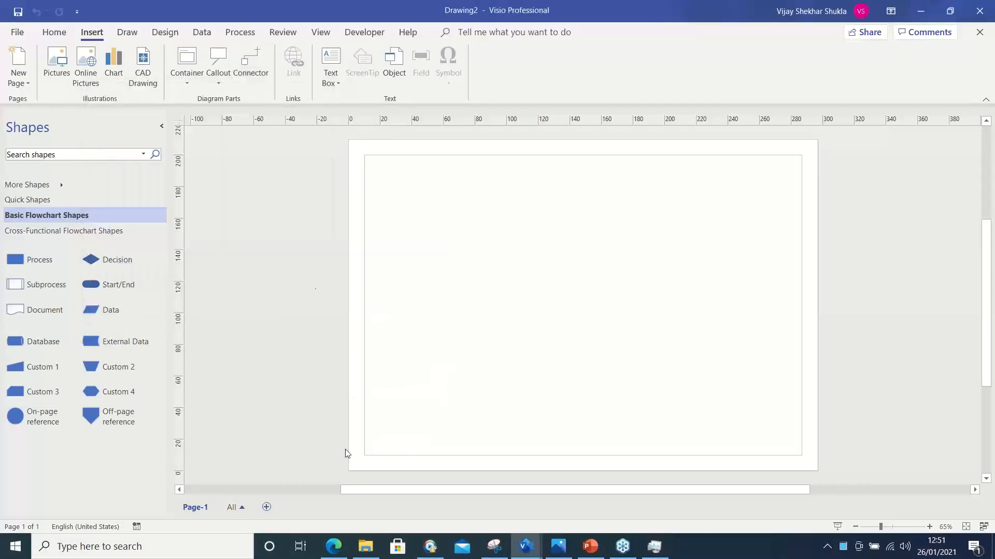
Launch Excel again, create a blank workbook and dismiss the document recovery list.
{"action": "left_click", "coordinate": [114, 548]}
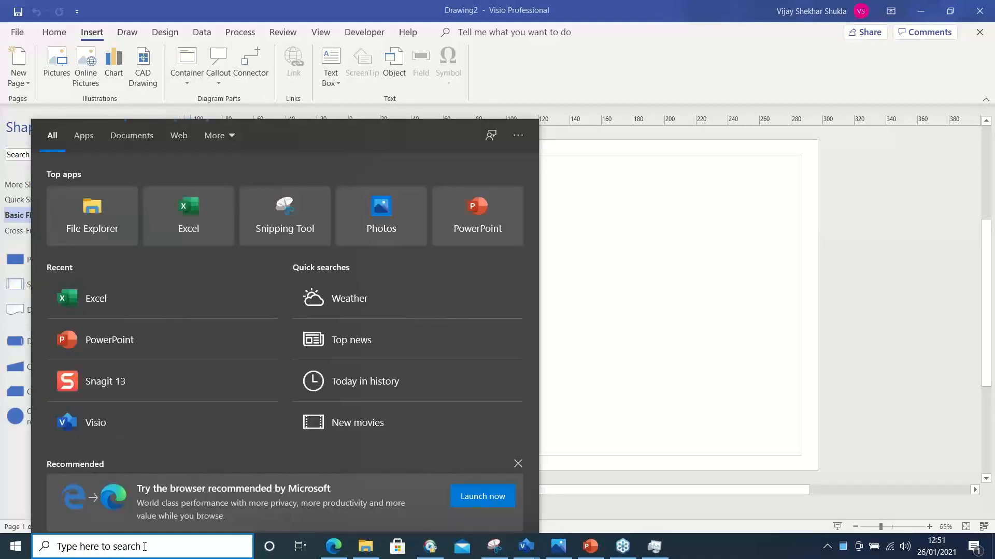
{"action": "type", "text": "excel"}
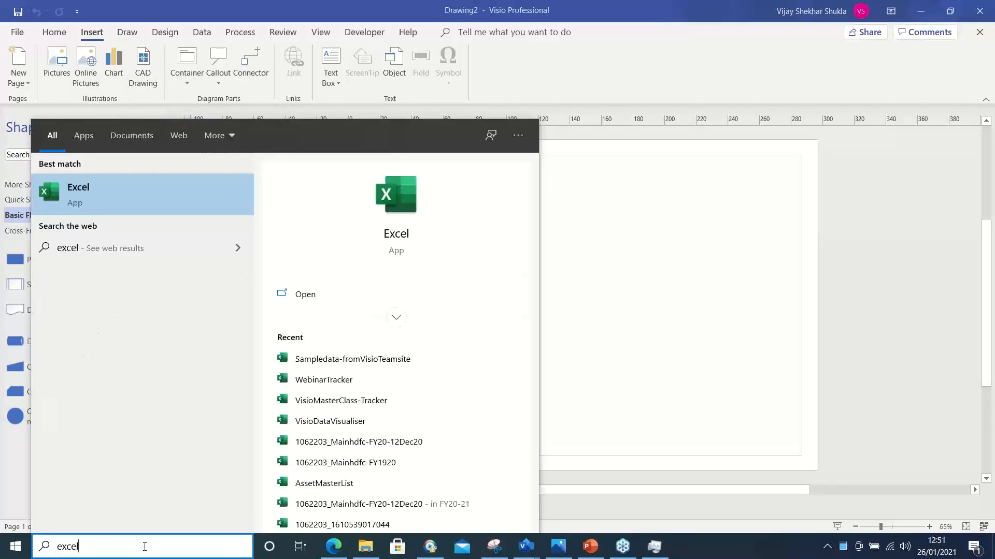
{"action": "left_click", "coordinate": [328, 293]}
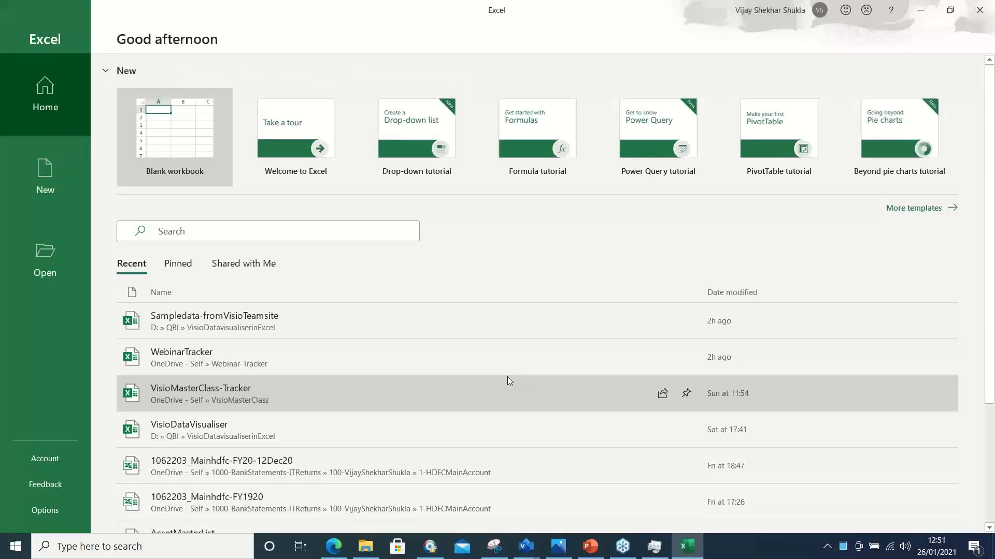
{"action": "left_click", "coordinate": [182, 132]}
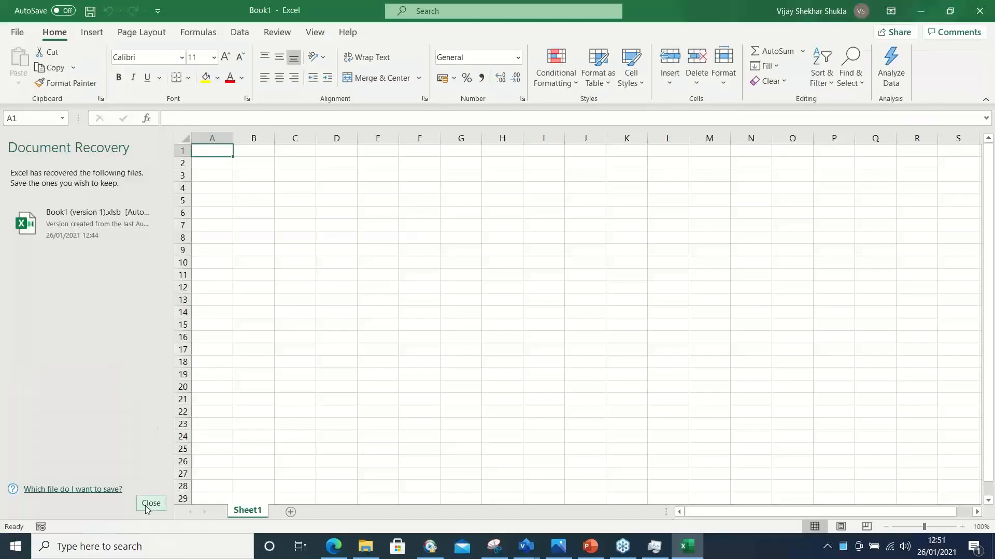
{"action": "left_click", "coordinate": [152, 504]}
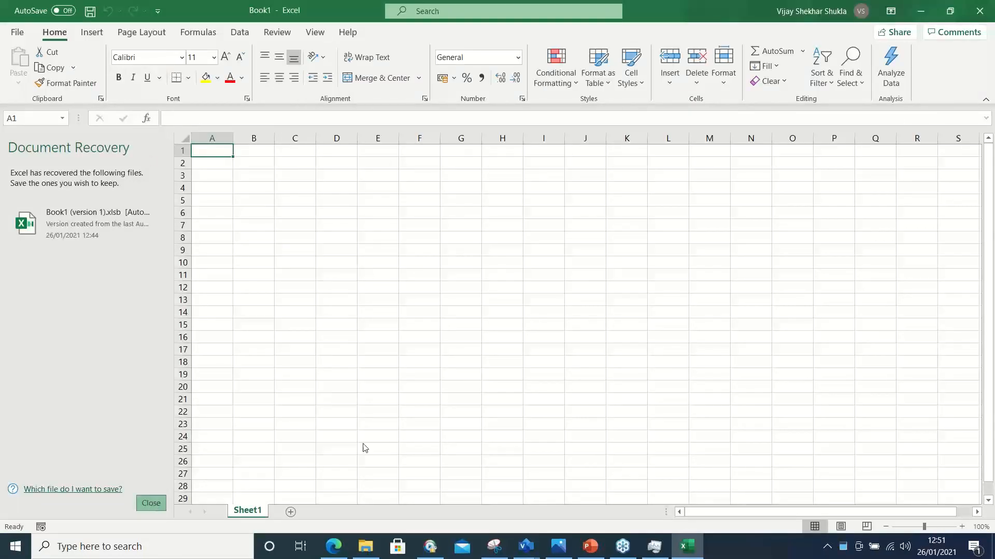
{"action": "left_click", "coordinate": [307, 211]}
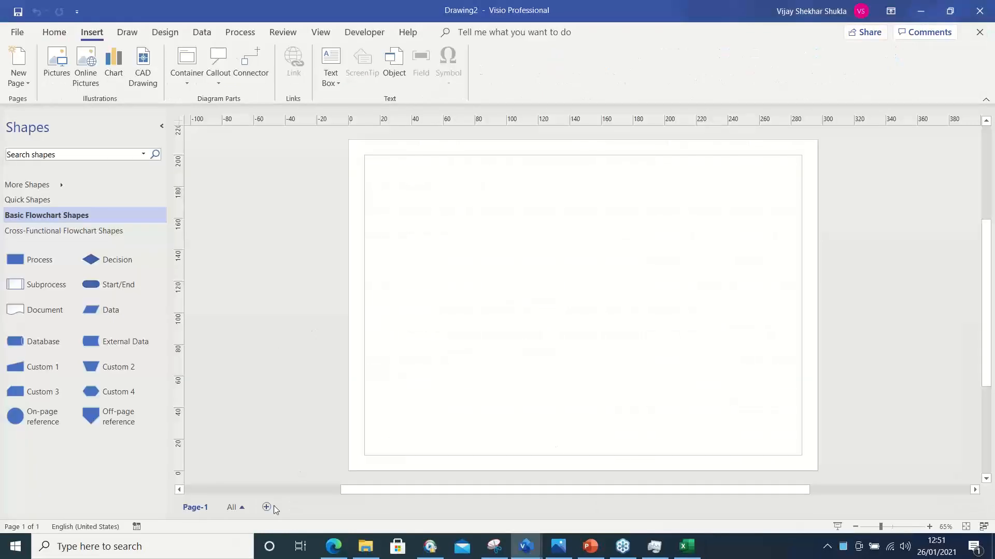
Return to the blank Excel workbook and insert the Visio Data Visualizer add-in on Sheet1.
{"action": "left_click", "coordinate": [689, 548]}
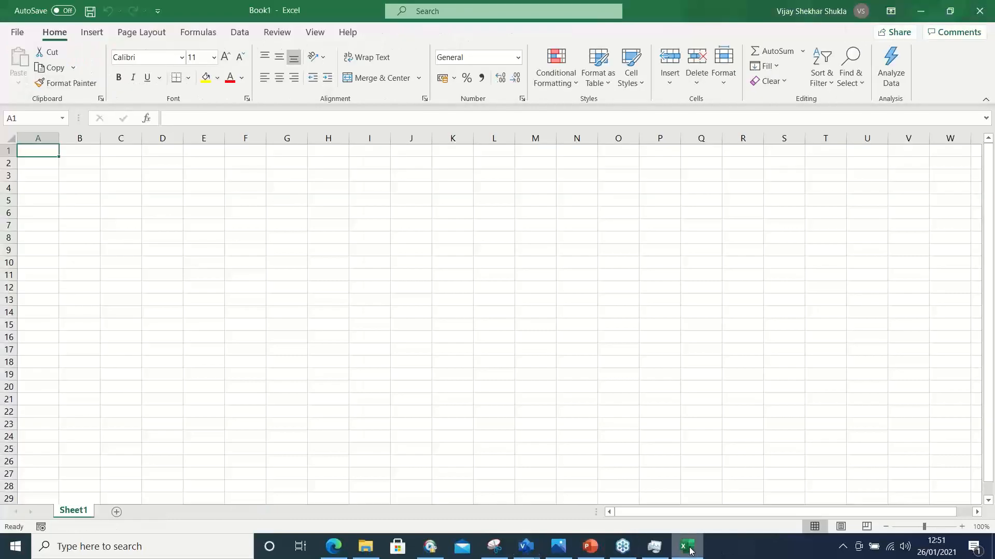
{"action": "left_click", "coordinate": [92, 32]}
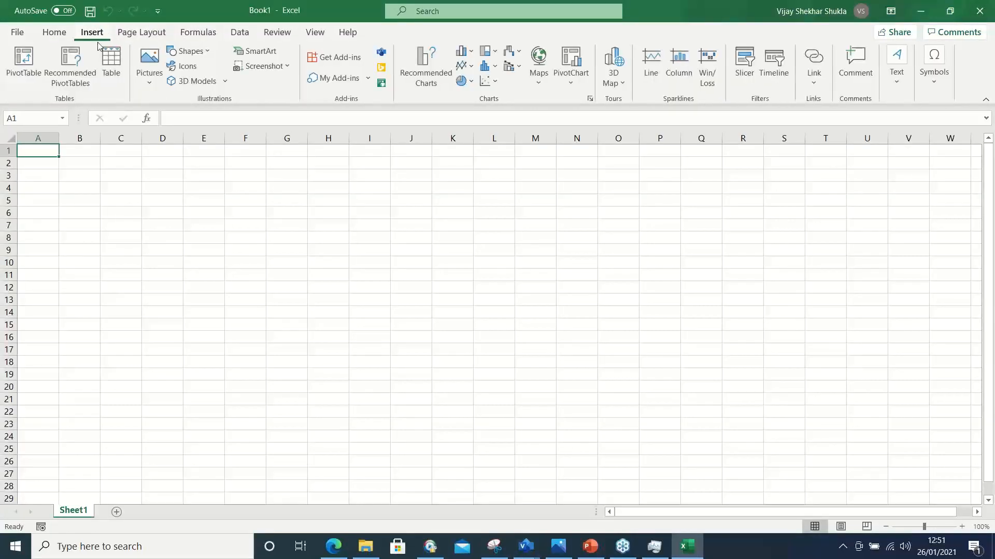
{"action": "left_click", "coordinate": [381, 53]}
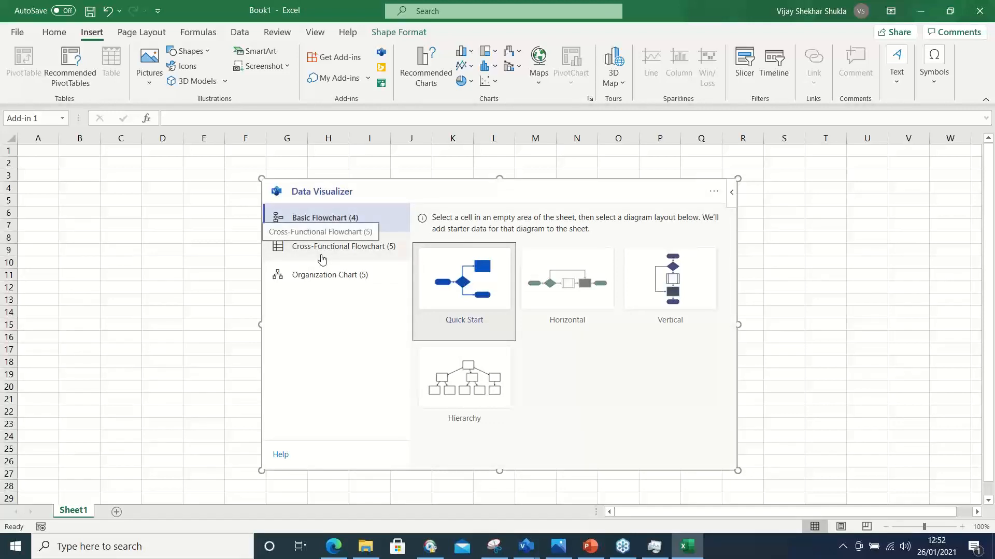
Create a Vertical organization chart with its starter data on Sheet1.
{"action": "left_click", "coordinate": [332, 276]}
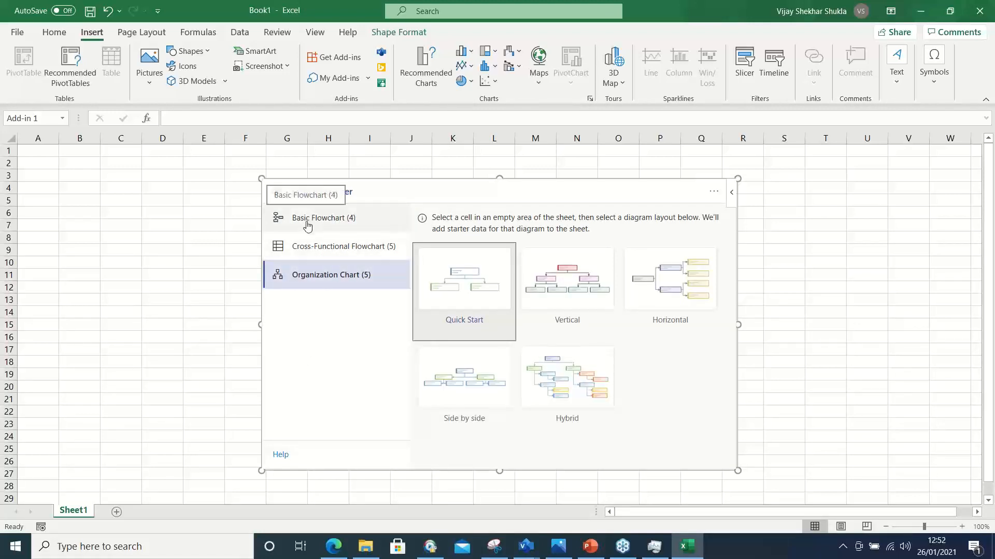
{"action": "left_click", "coordinate": [562, 280]}
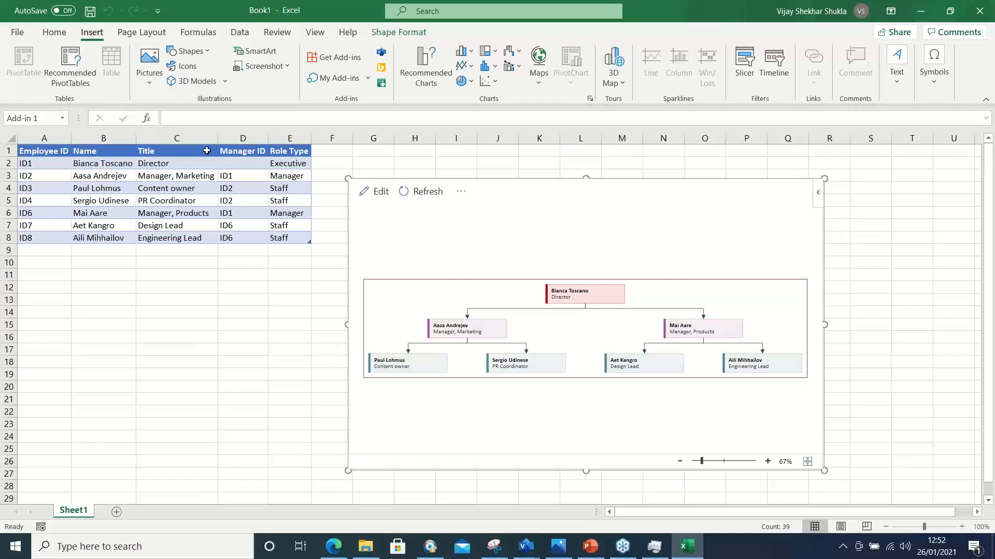
Examine the employee table's ID, name, title, manager ID and role type entries, including the selectable role types.
{"action": "left_click", "coordinate": [293, 164]}
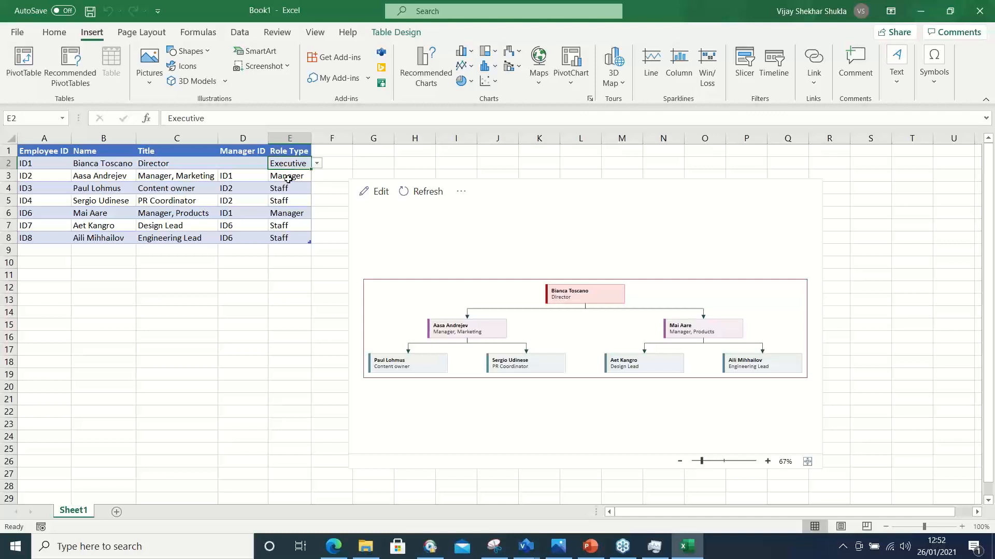
{"action": "left_click", "coordinate": [288, 179]}
{"action": "left_click", "coordinate": [288, 189]}
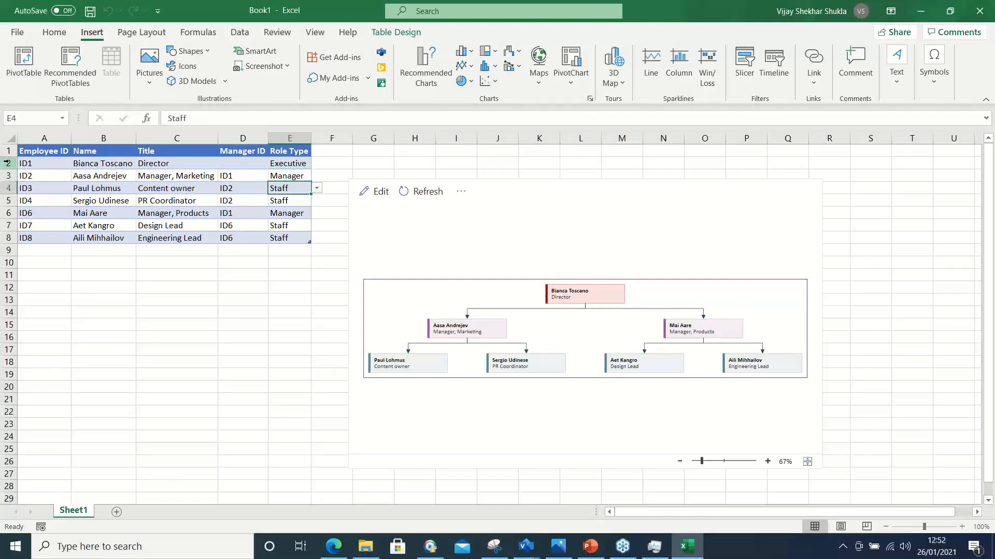
{"action": "left_click", "coordinate": [30, 162]}
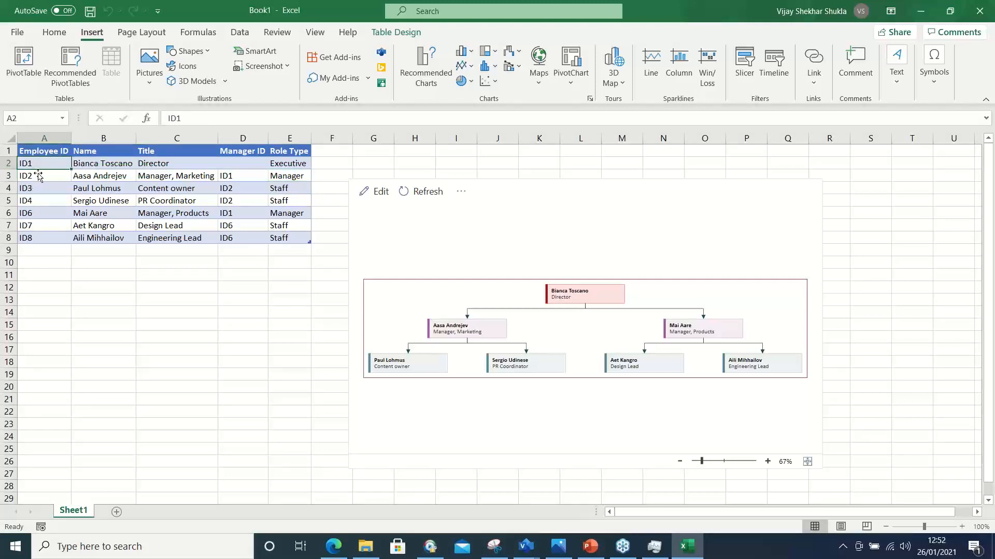
{"action": "left_click", "coordinate": [125, 164]}
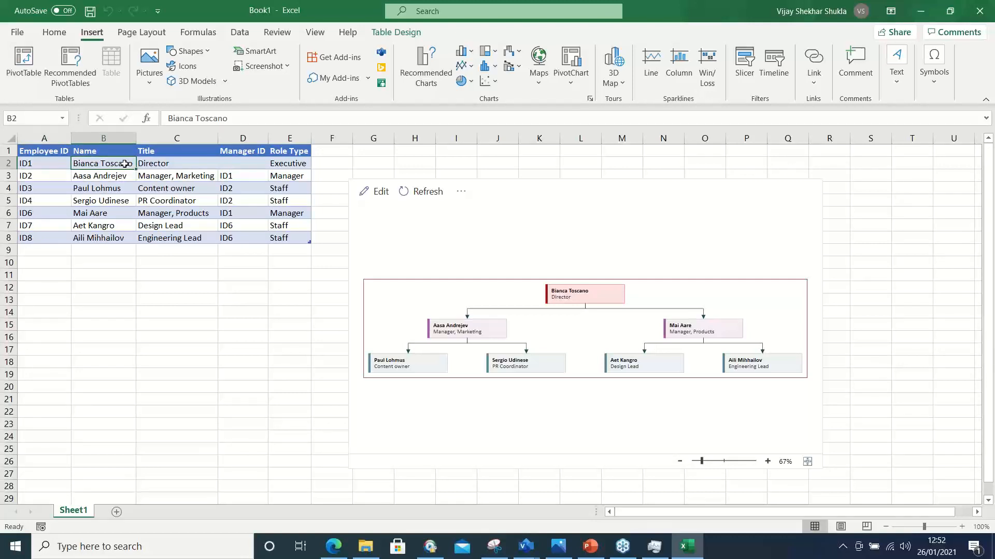
{"action": "left_click", "coordinate": [169, 164]}
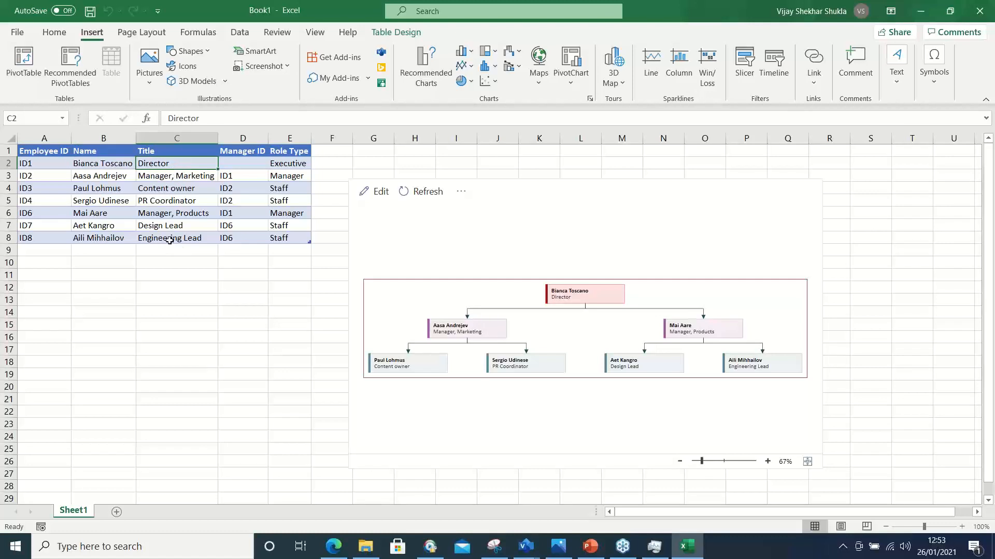
{"action": "left_click", "coordinate": [249, 176]}
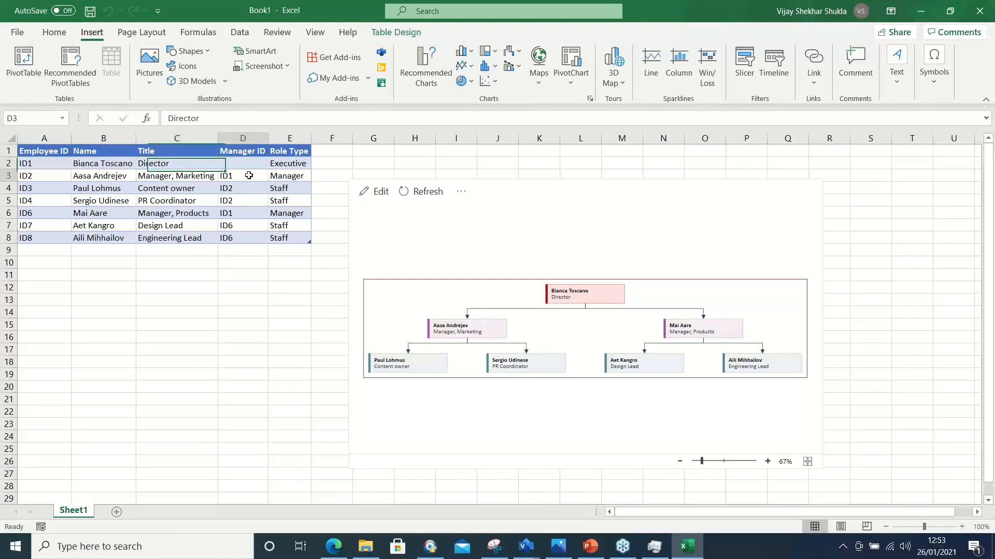
{"action": "left_click", "coordinate": [291, 176]}
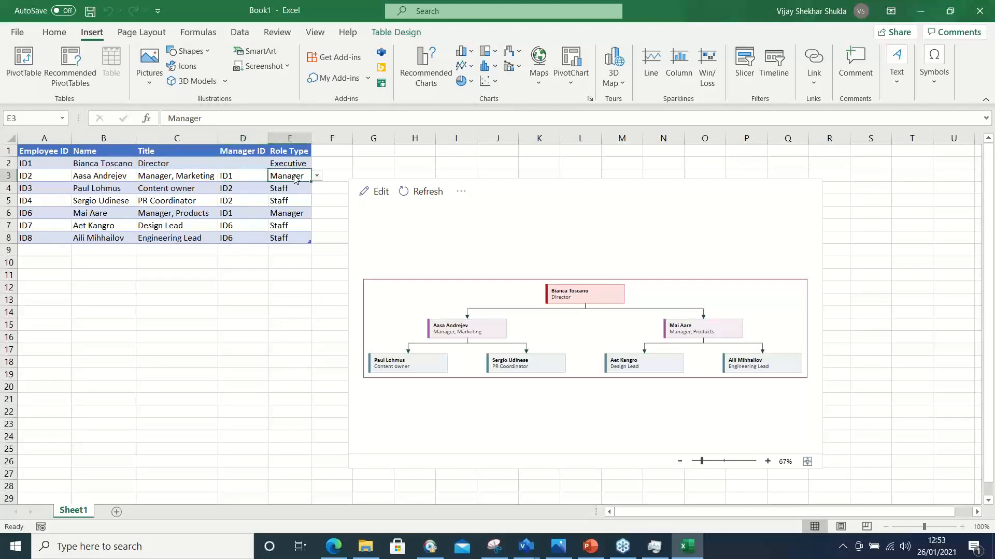
{"action": "left_click", "coordinate": [316, 177]}
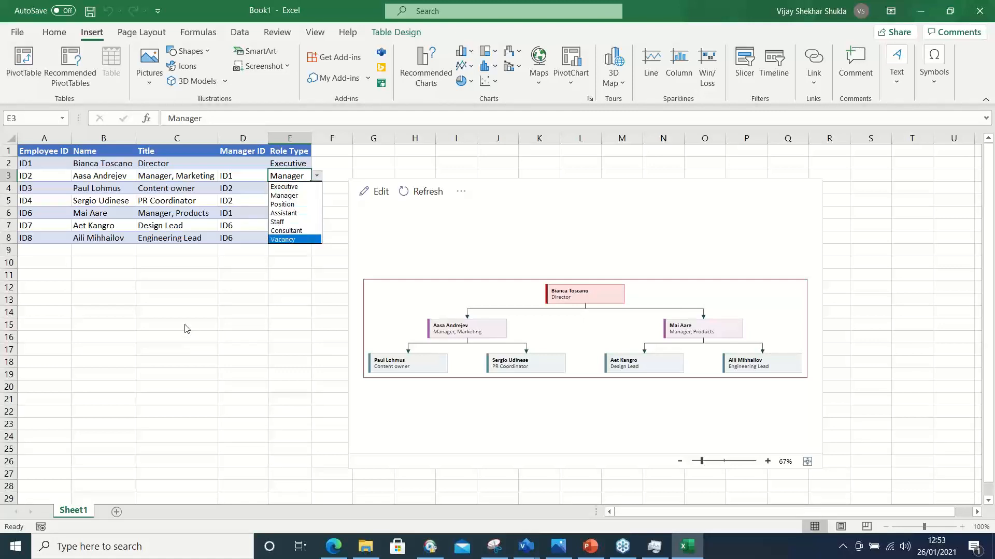
{"action": "key", "text": "Escape"}
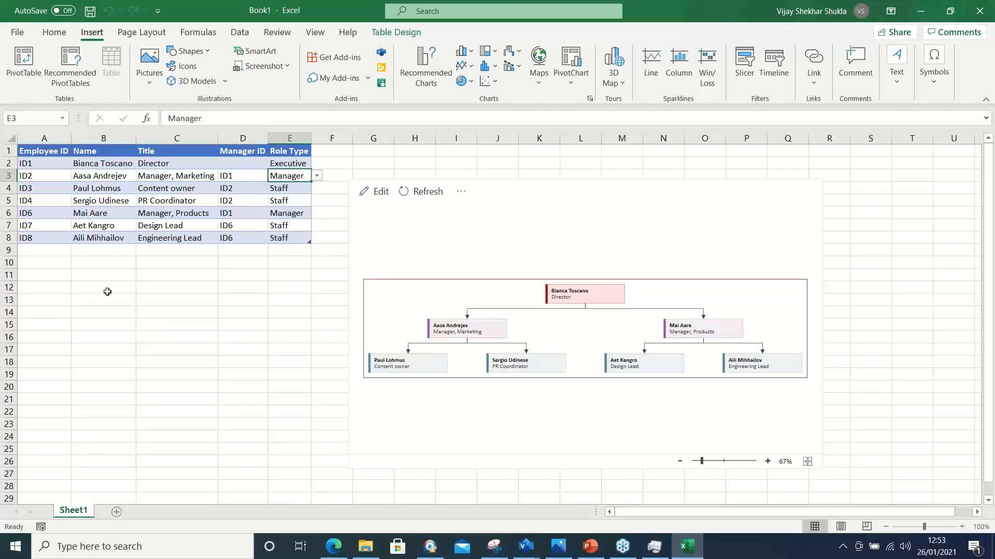
Add an employee row below ID8 with employee ID ID9, the employee's initials as name and the title Advisor.
{"action": "left_click", "coordinate": [39, 251]}
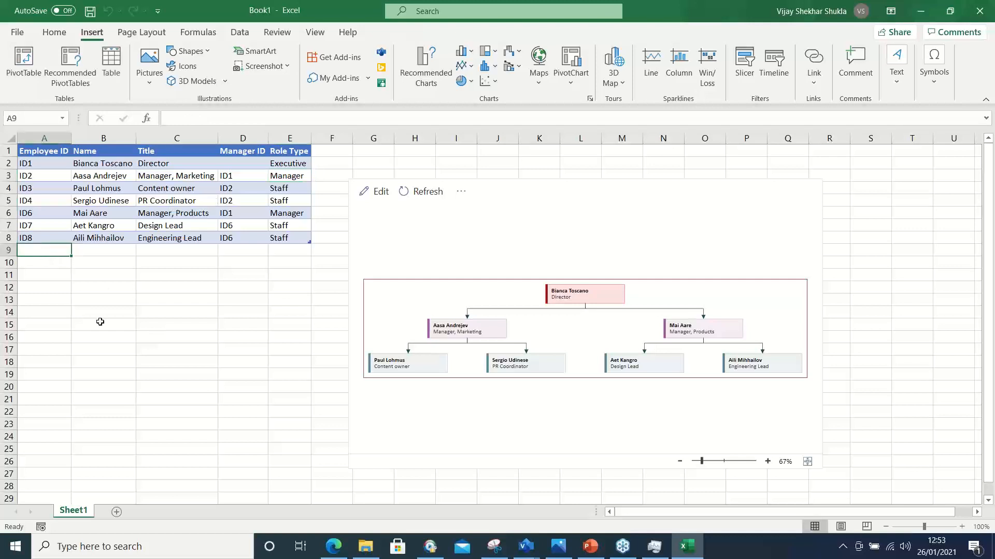
{"action": "type", "text": "D"}
{"action": "key", "text": "BackSpace"}
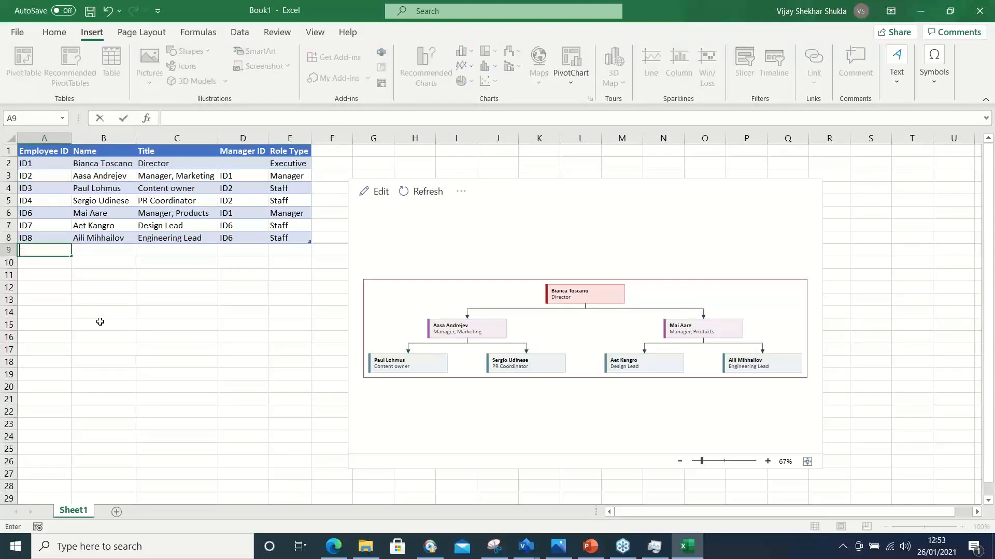
{"action": "type", "text": "ID9"}
{"action": "key", "text": "Tab"}
{"action": "type", "text": "VSS"}
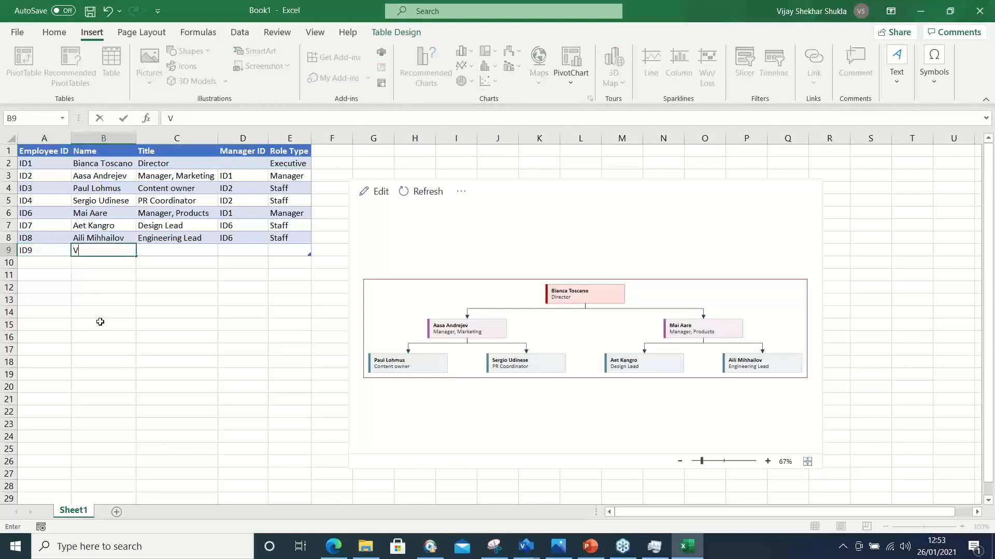
{"action": "left_click", "coordinate": [158, 250]}
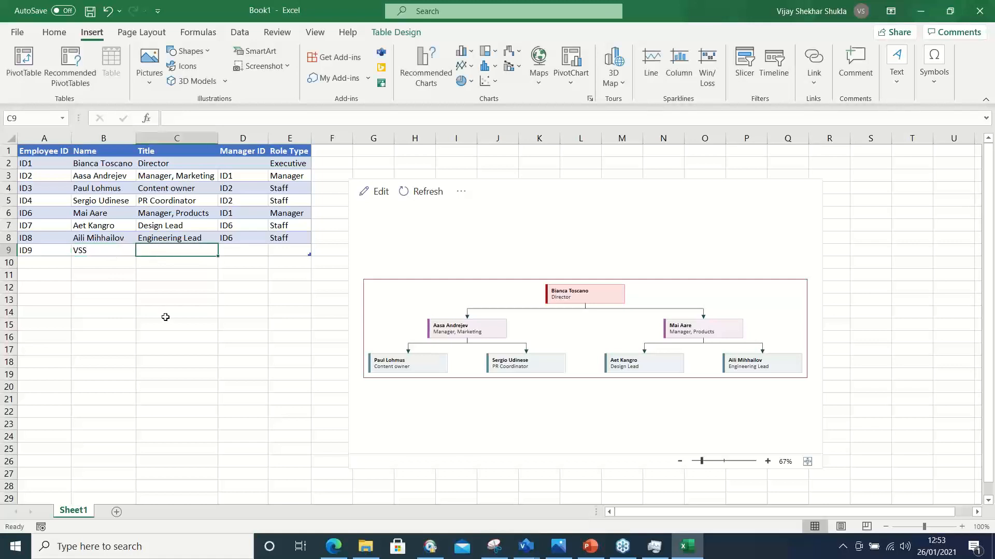
{"action": "type", "text": "Ad"}
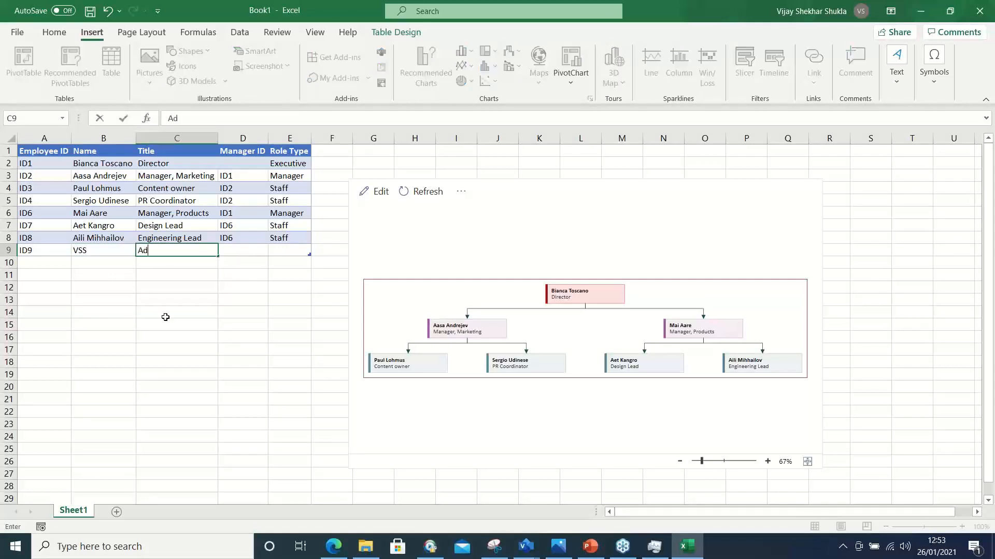
{"action": "type", "text": "visor"}
{"action": "key", "text": "Tab"}
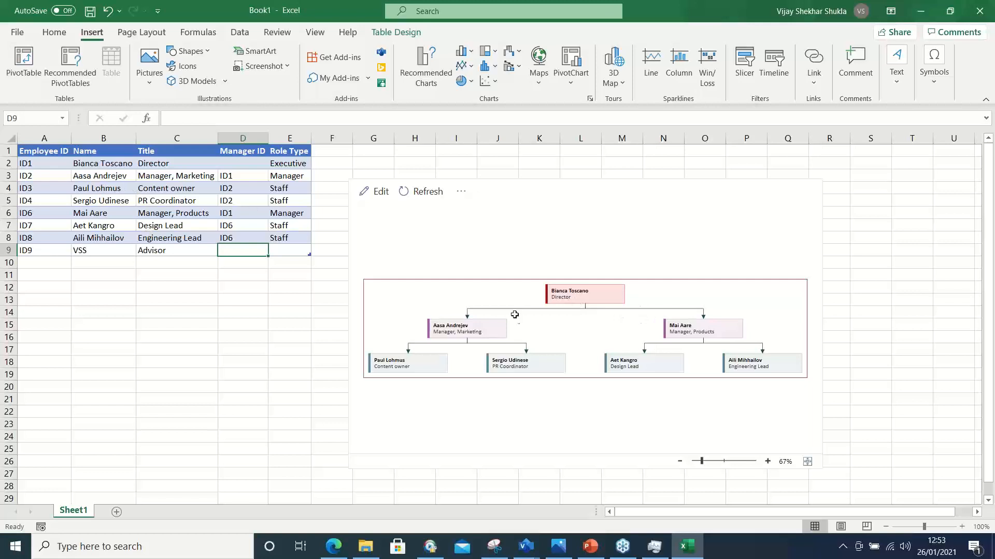
Give employee ID9 the manager ID ID1 and the role type Consultant, and refresh the organization chart.
{"action": "type", "text": "ID1"}
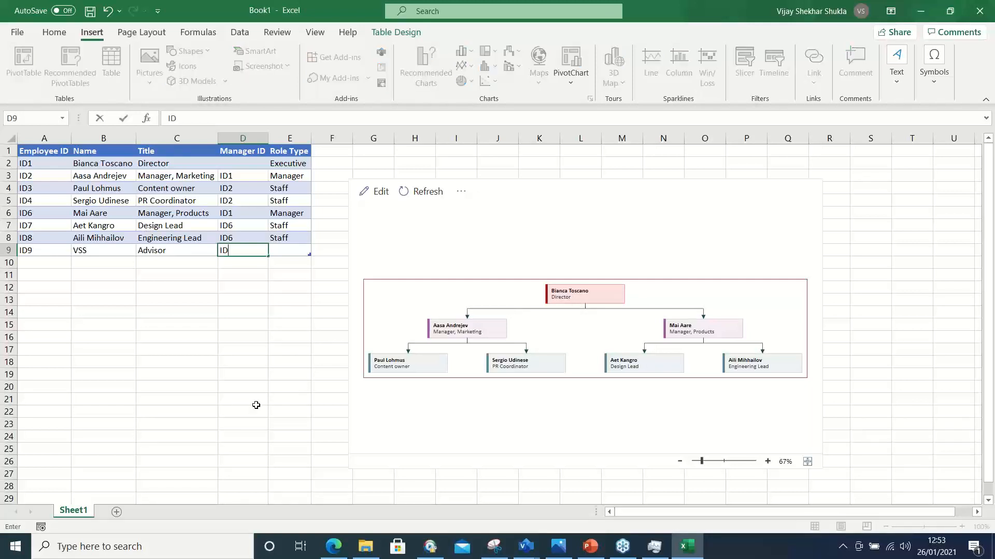
{"action": "left_click", "coordinate": [286, 252]}
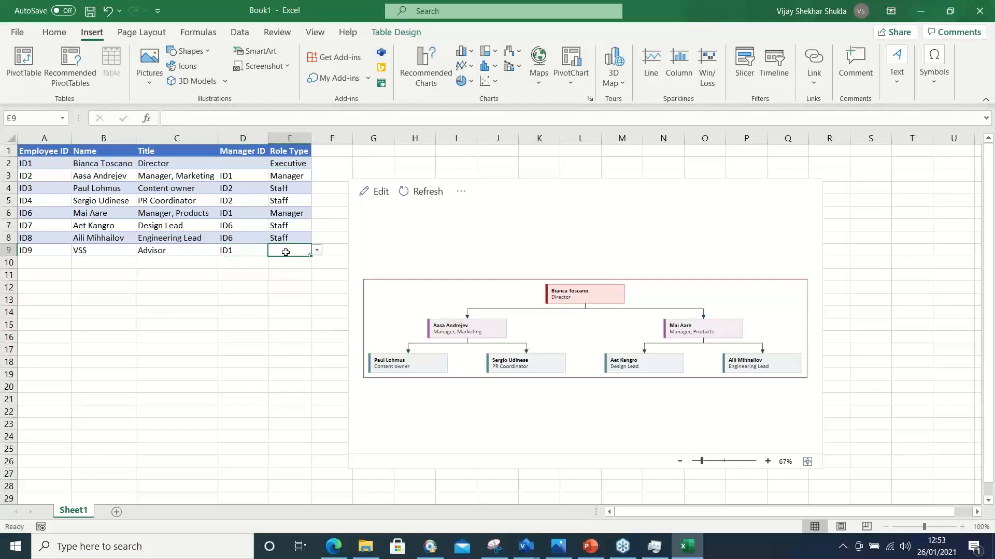
{"action": "left_click", "coordinate": [317, 250]}
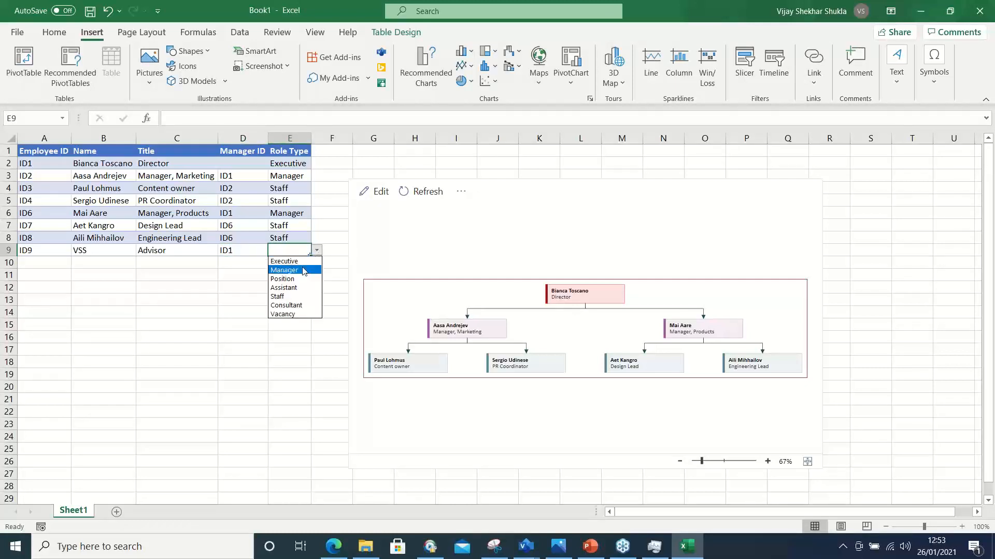
{"action": "left_click", "coordinate": [293, 307]}
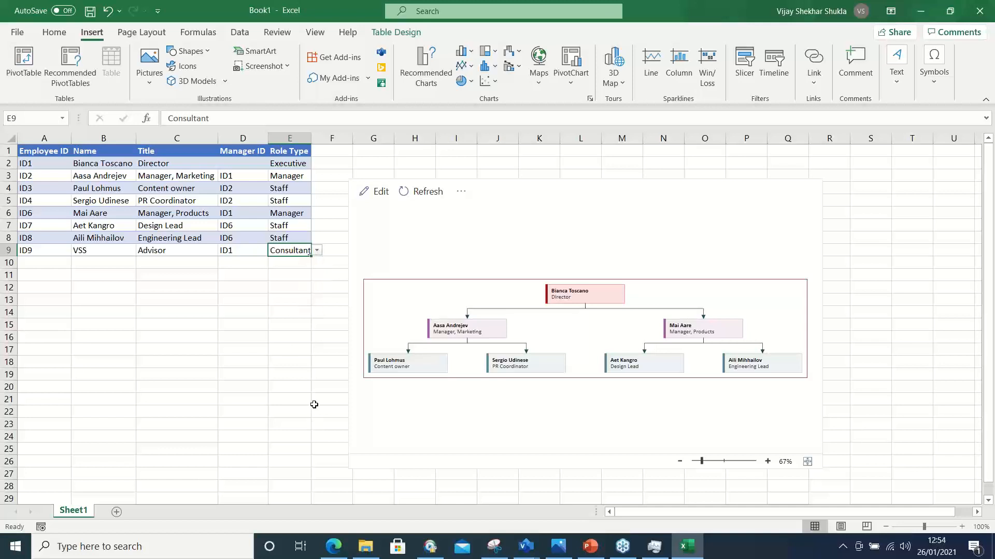
{"action": "left_click", "coordinate": [425, 193]}
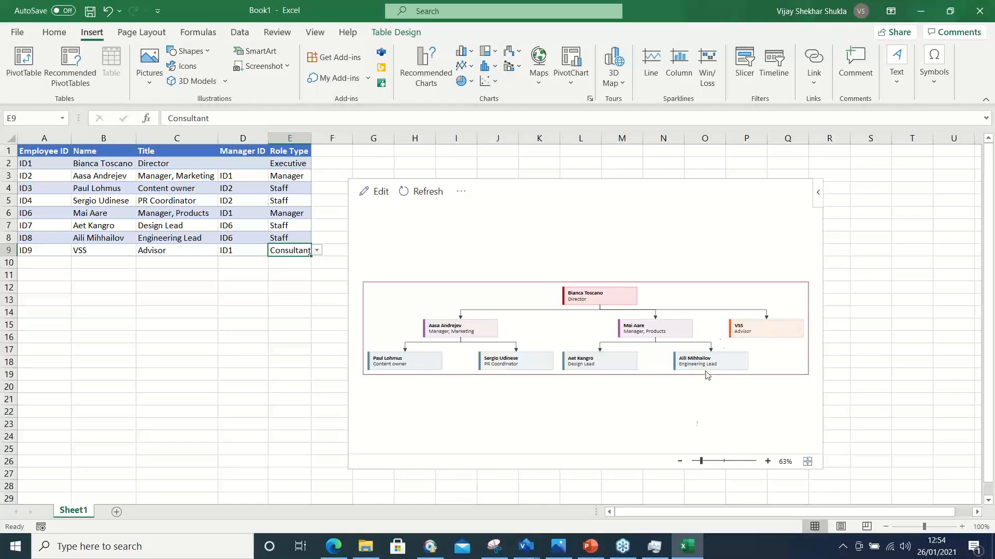
Switch to the PowerPoint presentation and review slides 17 to 19, from the cross-functional flowchart example to the important points.
{"action": "left_click", "coordinate": [587, 548]}
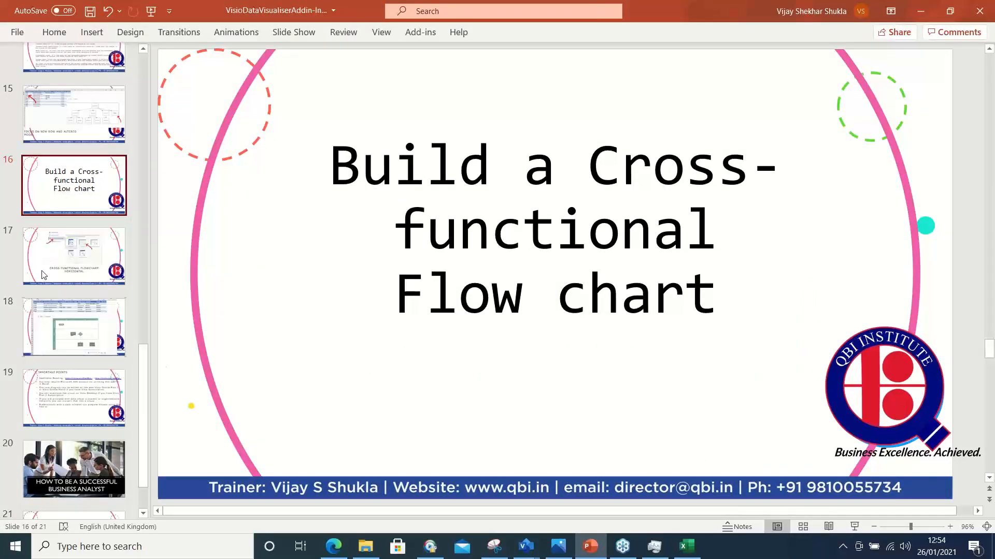
{"action": "left_click", "coordinate": [74, 253]}
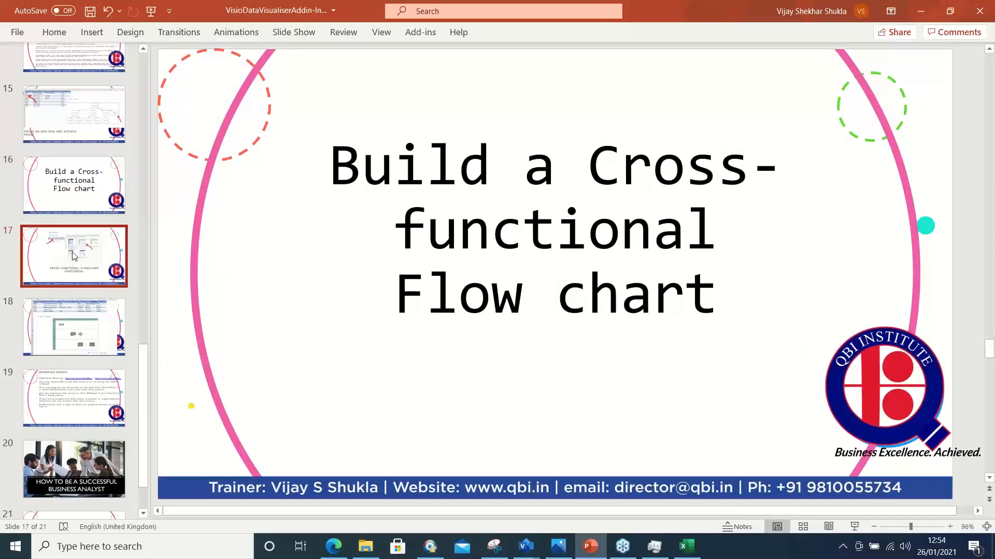
{"action": "left_click", "coordinate": [74, 332]}
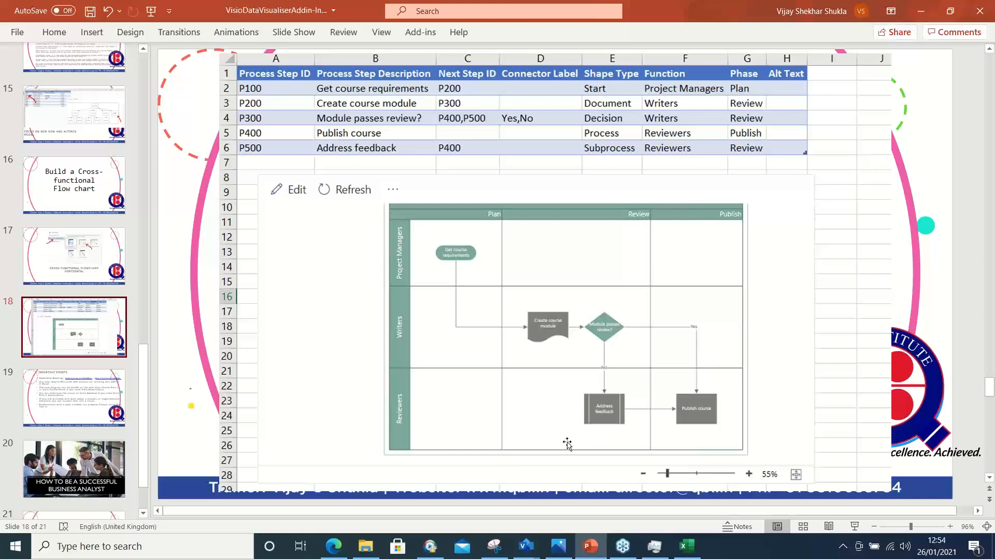
{"action": "left_click", "coordinate": [85, 397]}
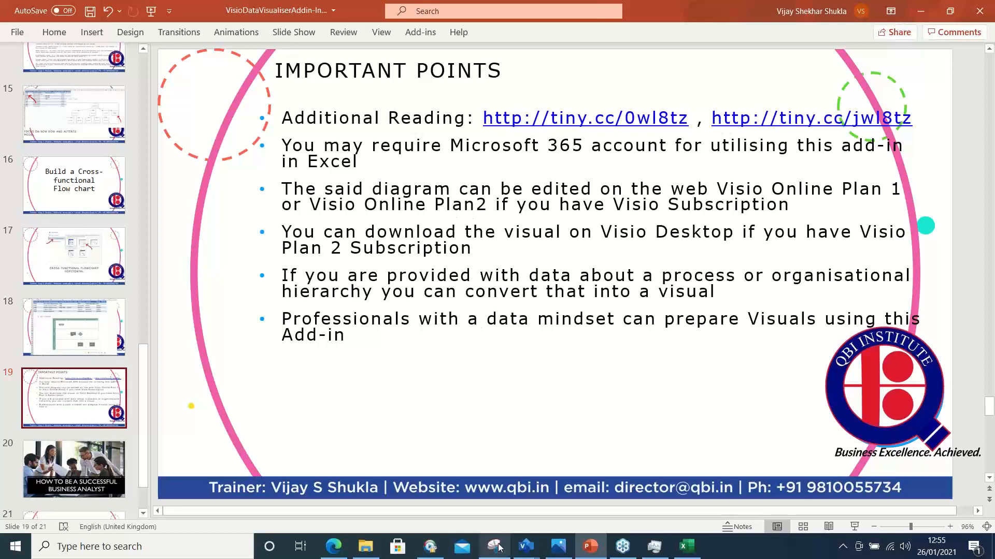
Return to the Excel workbook and create a Vertical basic flowchart with Data Visualizer on a new sheet.
{"action": "left_click", "coordinate": [684, 552]}
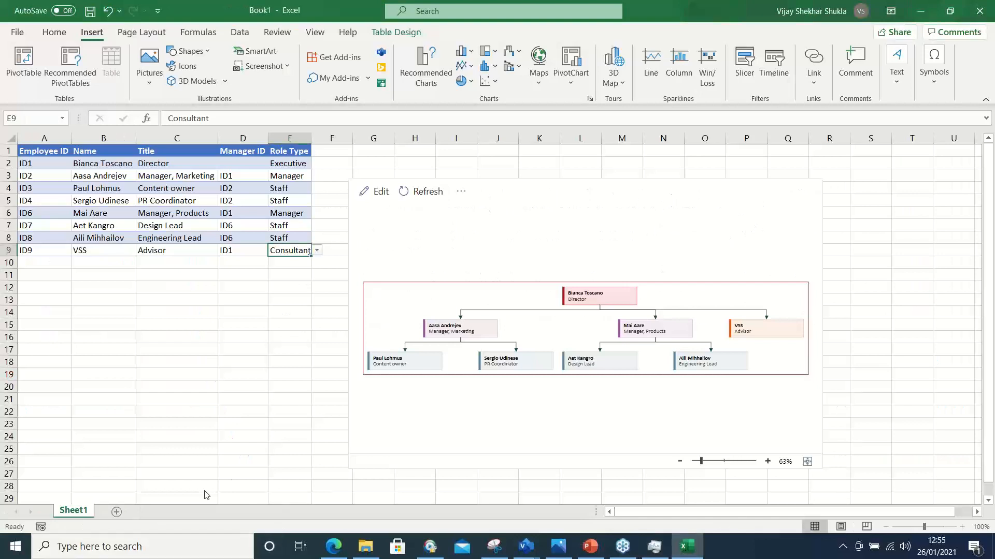
{"action": "left_click", "coordinate": [117, 512]}
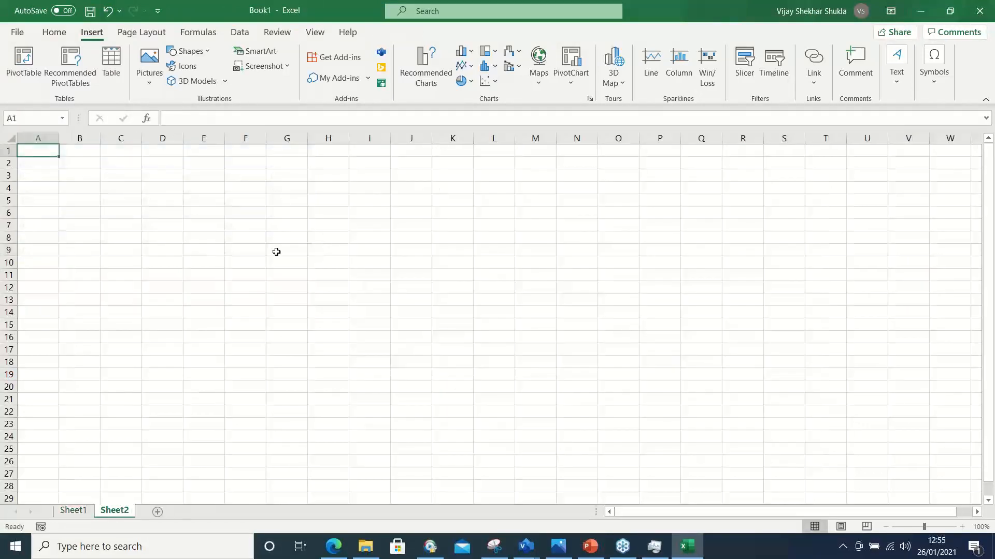
{"action": "left_click", "coordinate": [381, 53]}
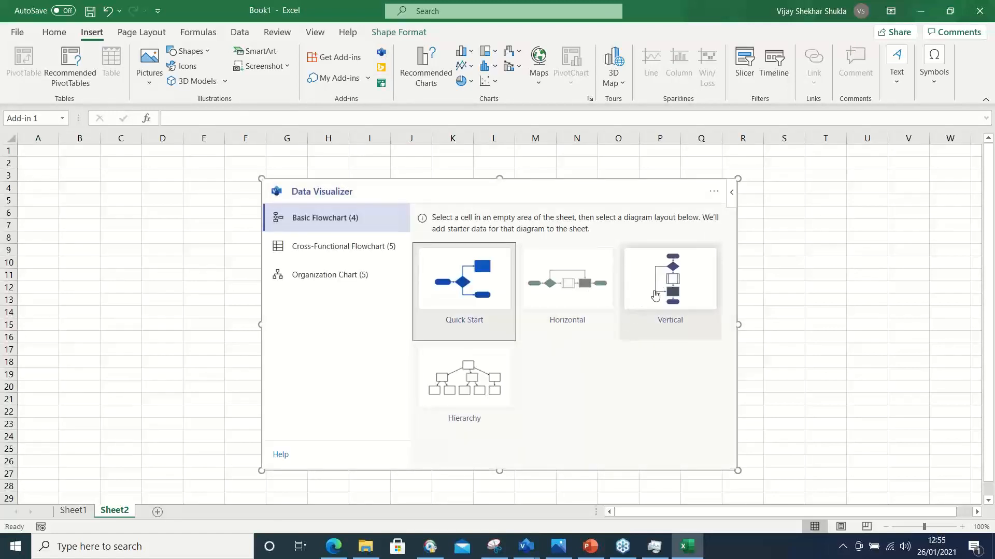
{"action": "left_click", "coordinate": [693, 309]}
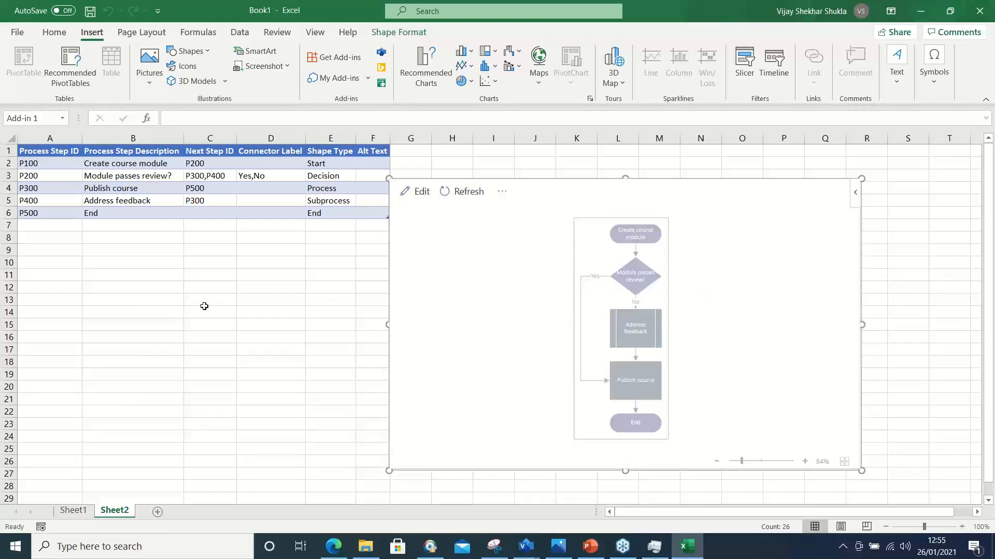
Open the flowchart's Visio file for editing in the browser and place a Decision shape beside the flow.
{"action": "left_click", "coordinate": [415, 195]}
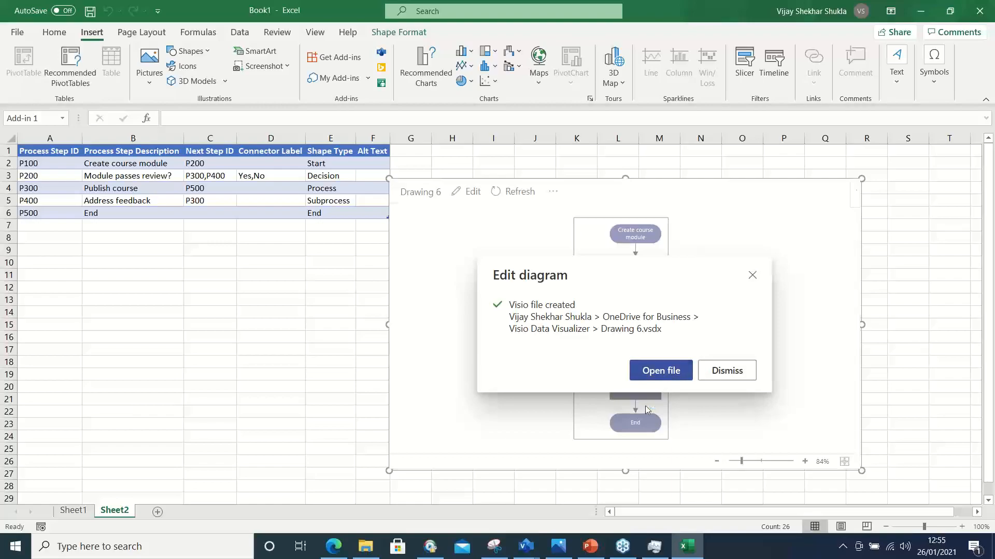
{"action": "left_click", "coordinate": [645, 372]}
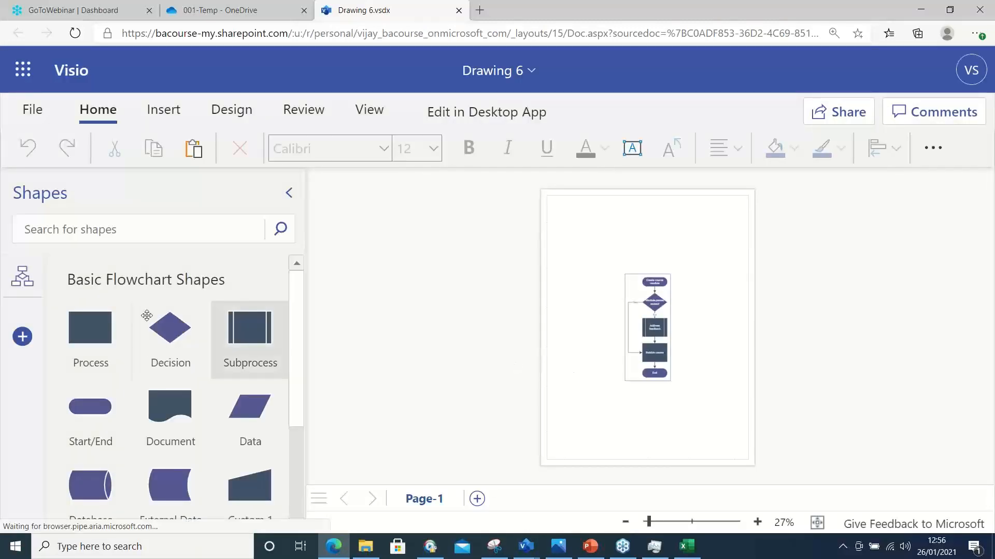
{"action": "left_click_drag", "start_coordinate": [146, 316], "coordinate": [584, 363]}
{"action": "left_click", "coordinate": [359, 331]}
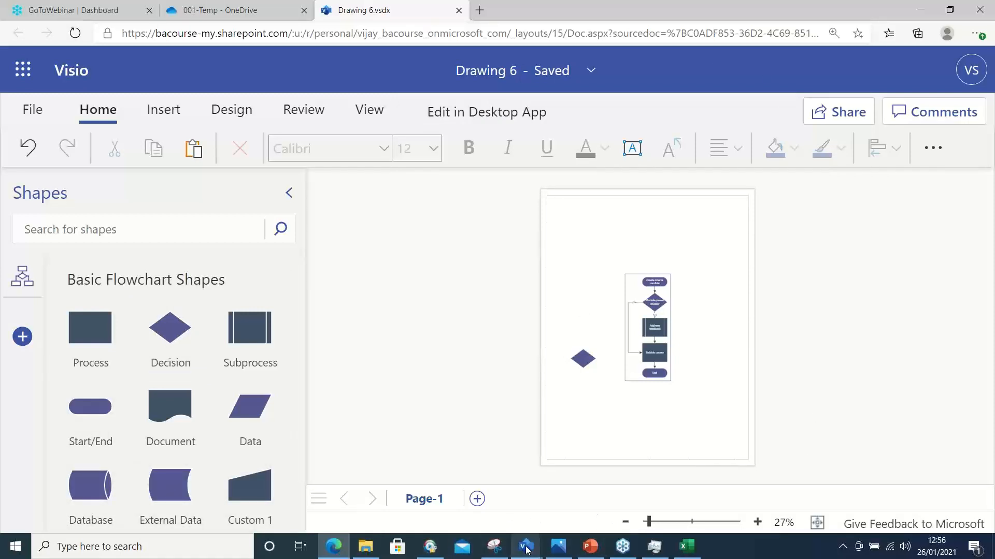
Switch to the Drawing2 window in desktop Visio and look through the template categories available for a new drawing.
{"action": "mouse_move", "coordinate": [526, 549]}
{"action": "left_click", "coordinate": [605, 518]}
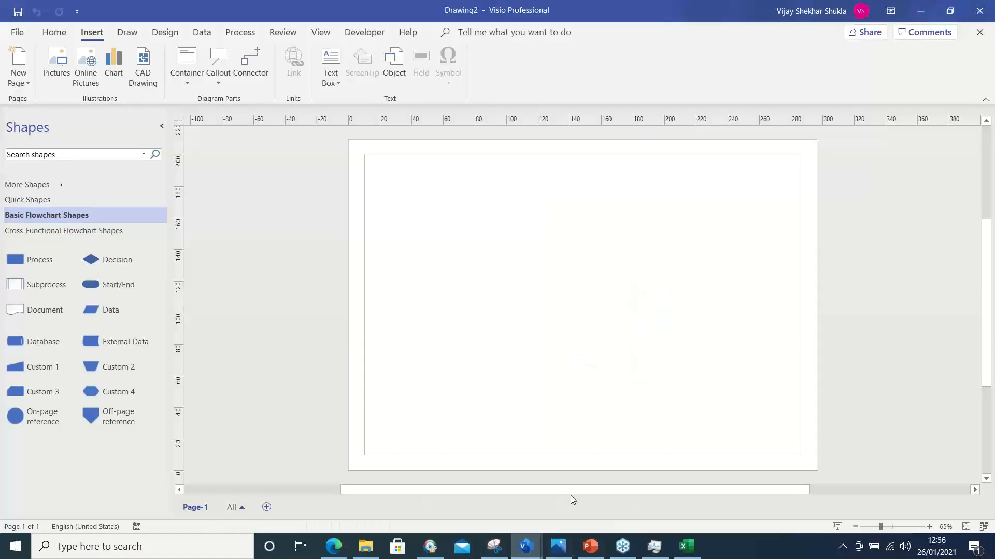
{"action": "left_click", "coordinate": [19, 33]}
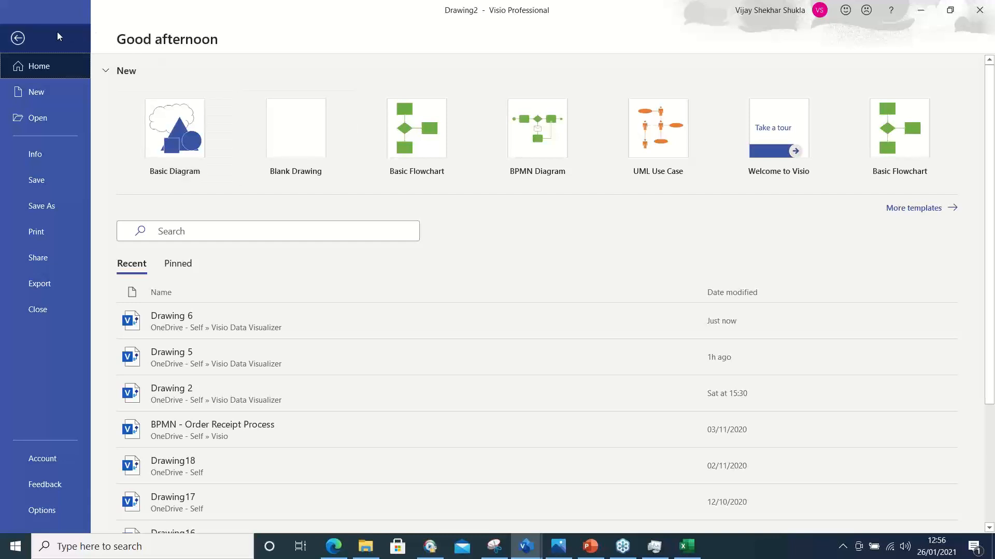
{"action": "left_click", "coordinate": [18, 40]}
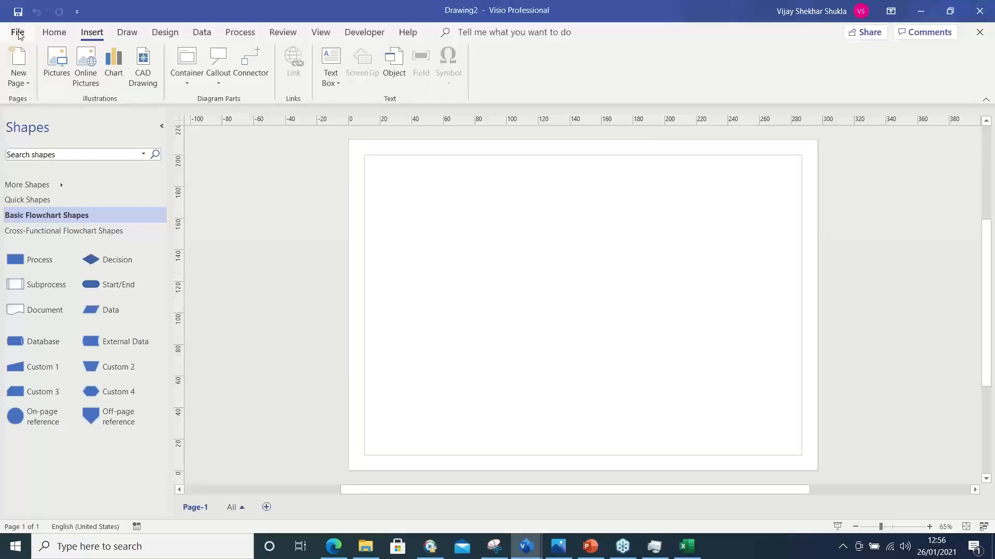
{"action": "left_click", "coordinate": [16, 32]}
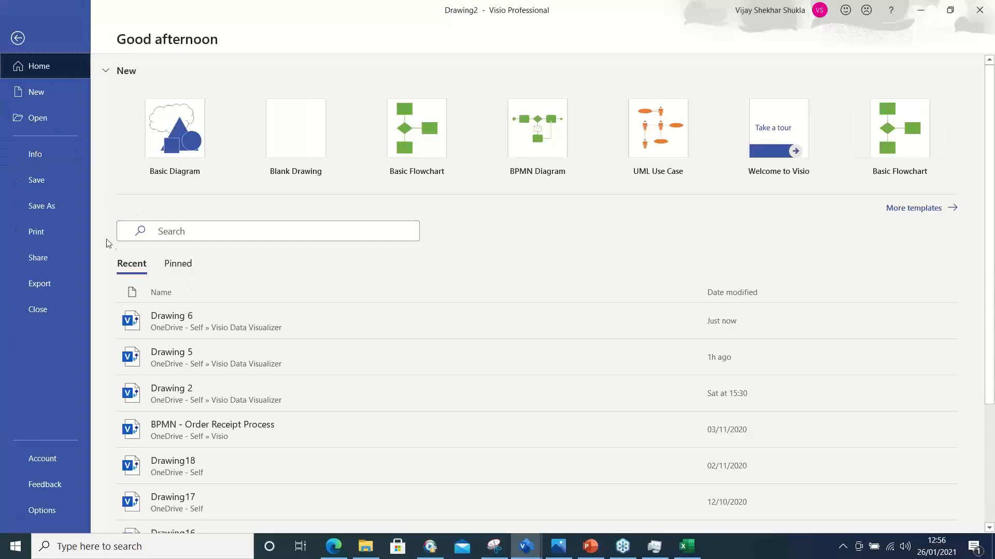
{"action": "left_click", "coordinate": [41, 98]}
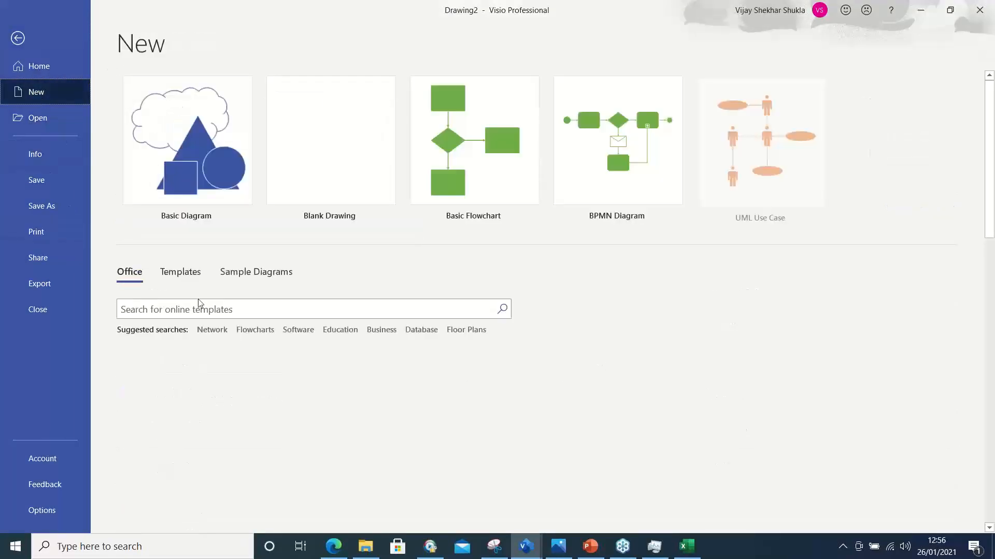
{"action": "left_click", "coordinate": [181, 272]}
{"action": "scroll", "coordinate": [388, 420], "scroll_direction": "down", "scroll_amount": 3}
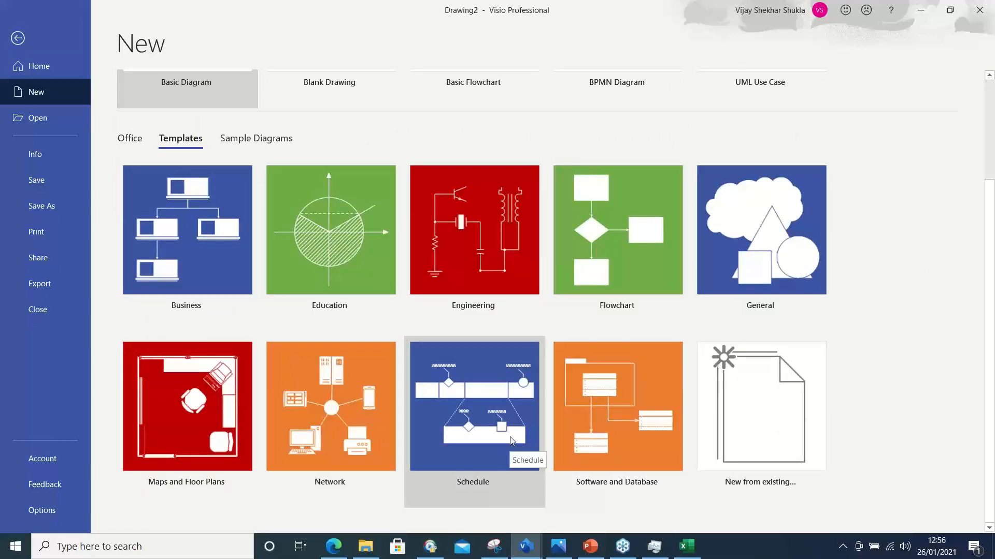
Switch past the Excel workbook to the PowerPoint presentation and show the Important Points slide.
{"action": "left_click", "coordinate": [687, 548]}
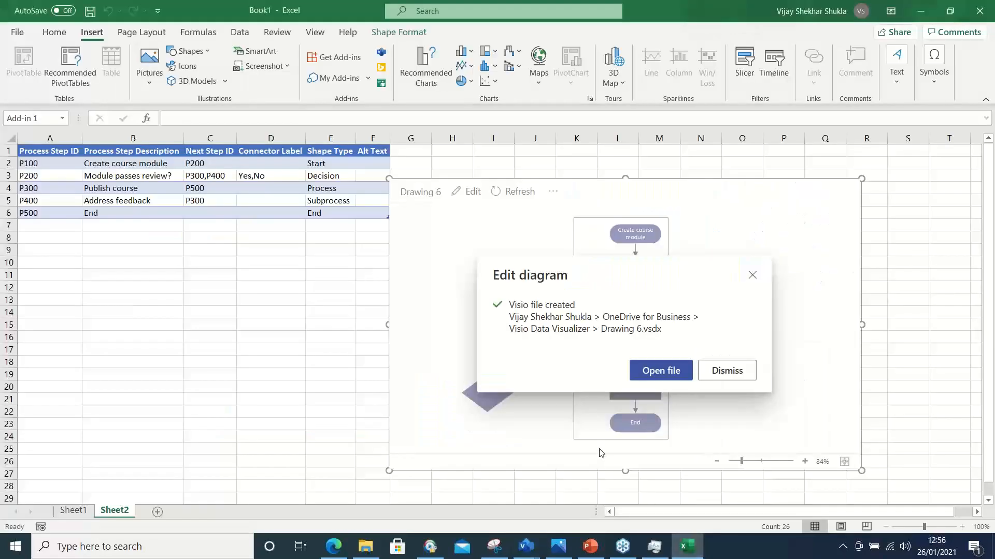
{"action": "left_click", "coordinate": [590, 550]}
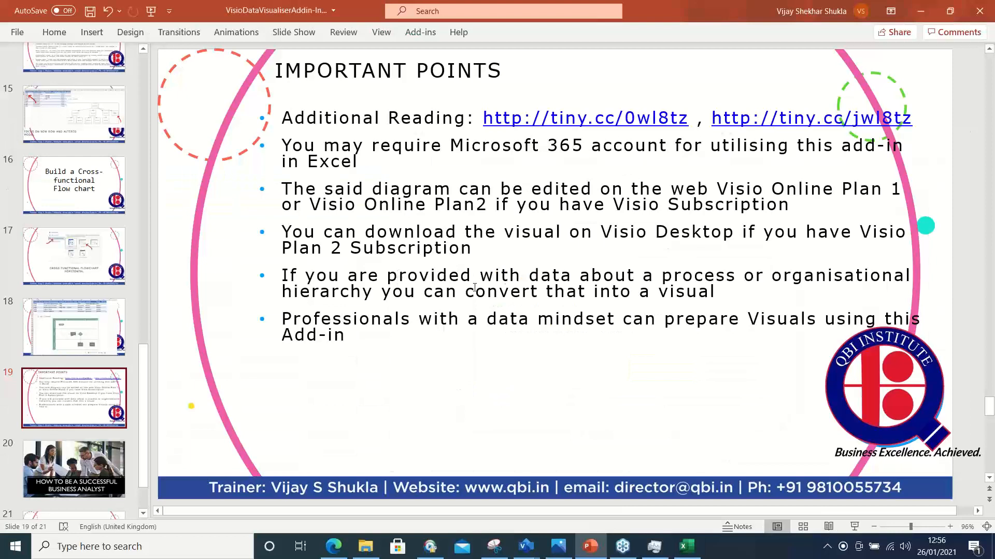
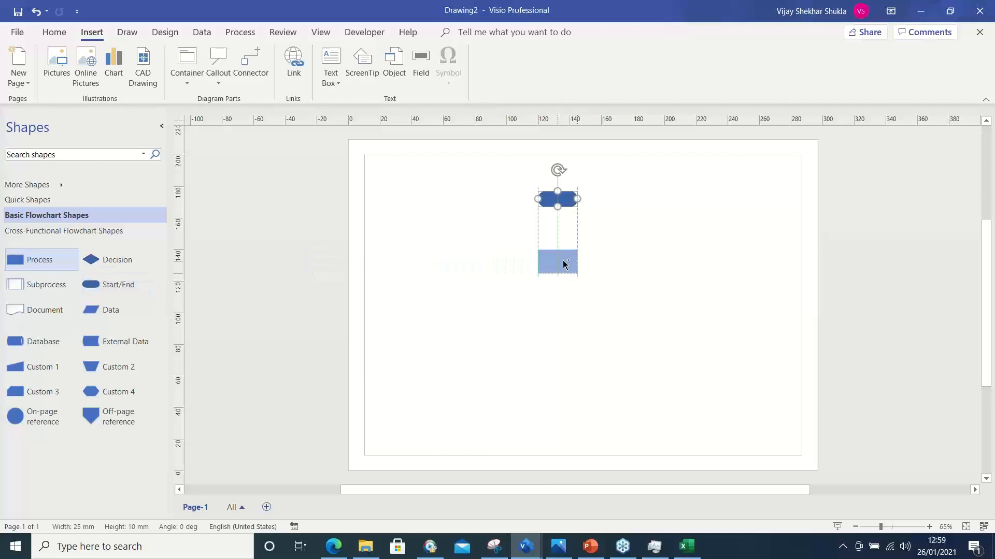
Place a Process, a Decision and a Subprocess shape in a column below the Start/End shape in Visio's Drawing2.
{"action": "left_click_drag", "start_coordinate": [564, 265], "coordinate": [561, 260]}
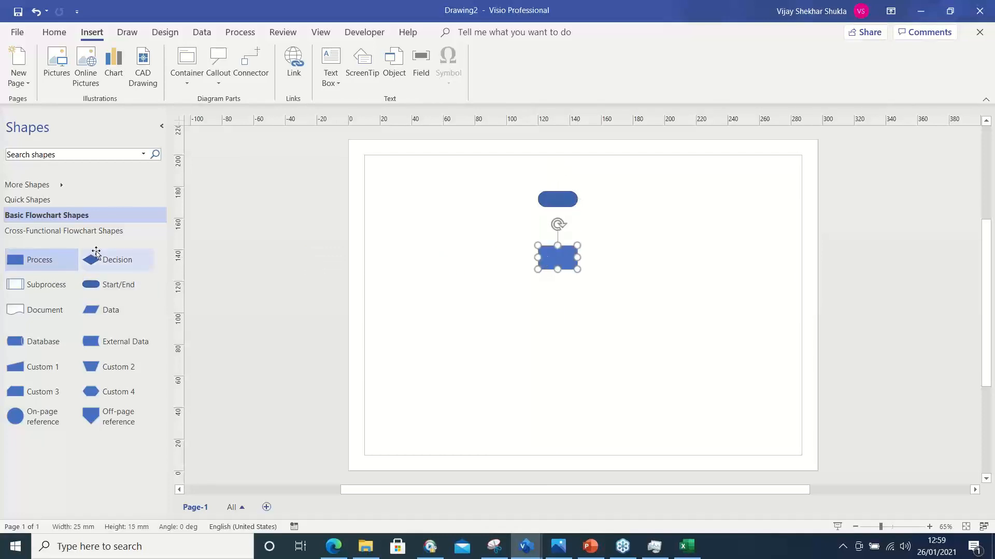
{"action": "left_click_drag", "start_coordinate": [106, 260], "coordinate": [566, 311]}
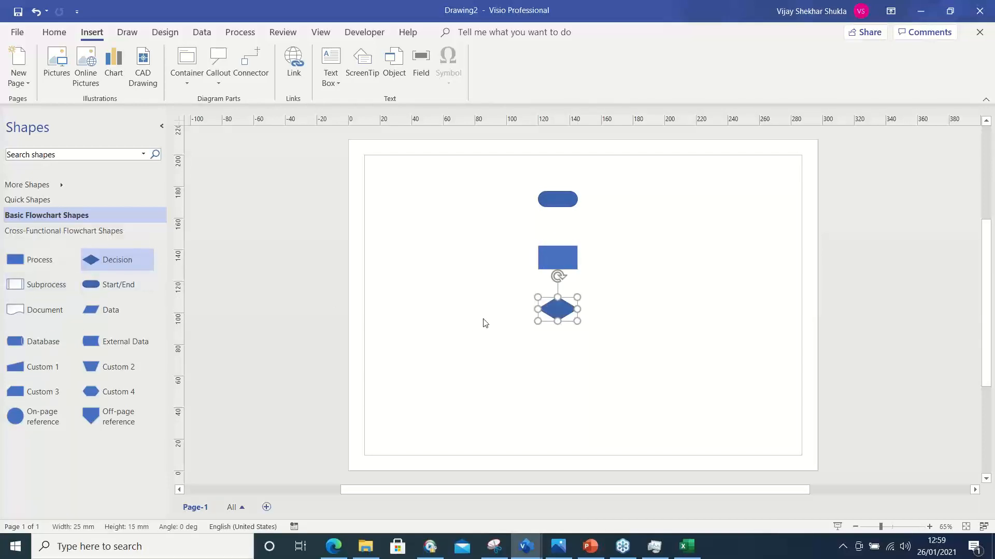
{"action": "left_click_drag", "start_coordinate": [11, 290], "coordinate": [563, 364]}
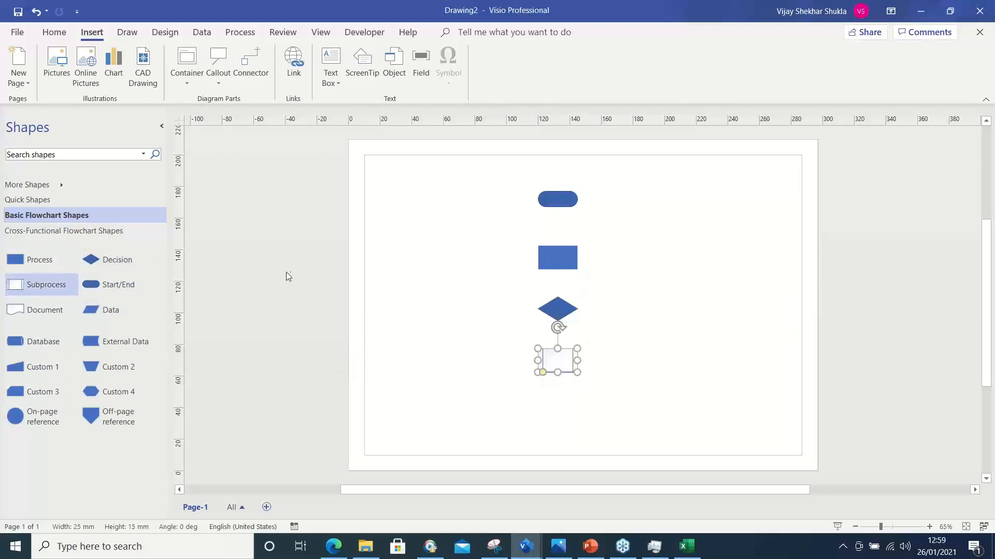
{"action": "key", "text": "Escape"}
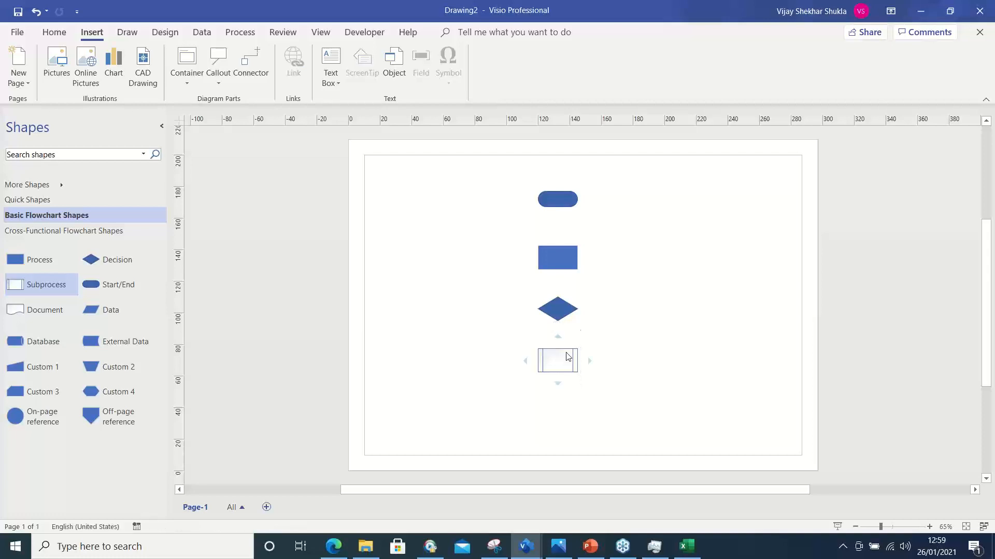
Move the Subprocess shape further down and place a row of three Process shapes between it and the Decision shape.
{"action": "left_click", "coordinate": [564, 259]}
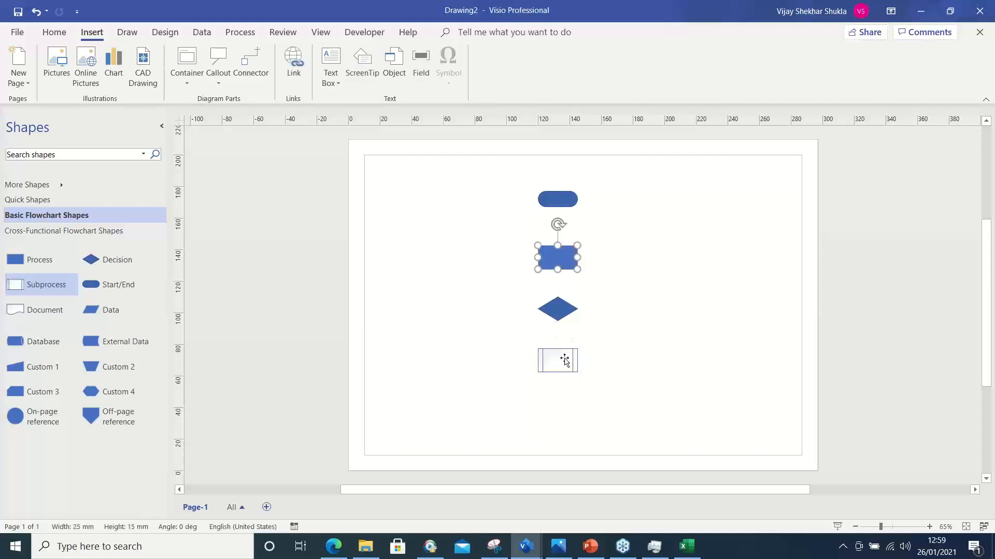
{"action": "left_click_drag", "start_coordinate": [568, 358], "coordinate": [564, 407]}
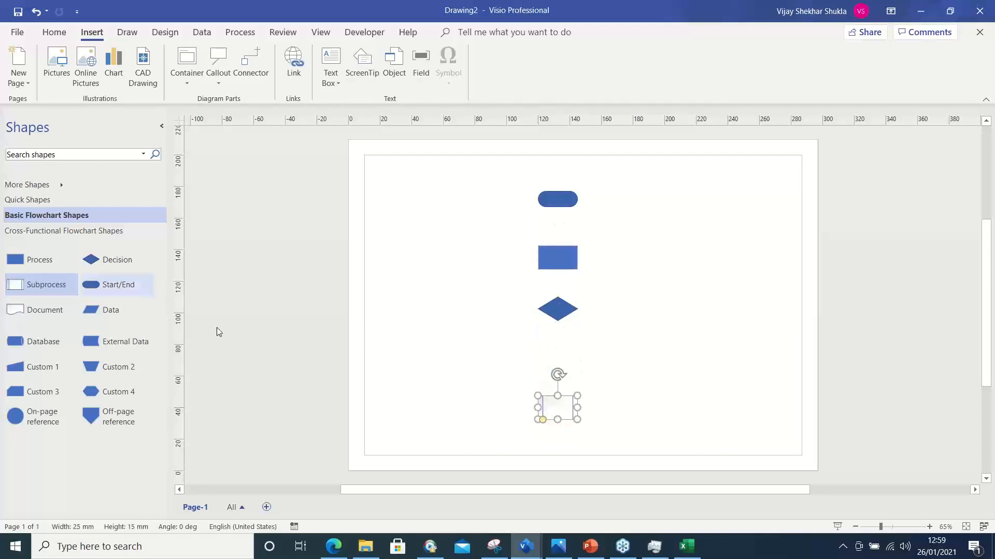
{"action": "left_click_drag", "start_coordinate": [16, 259], "coordinate": [676, 357]}
{"action": "left_click_drag", "start_coordinate": [12, 261], "coordinate": [560, 358]}
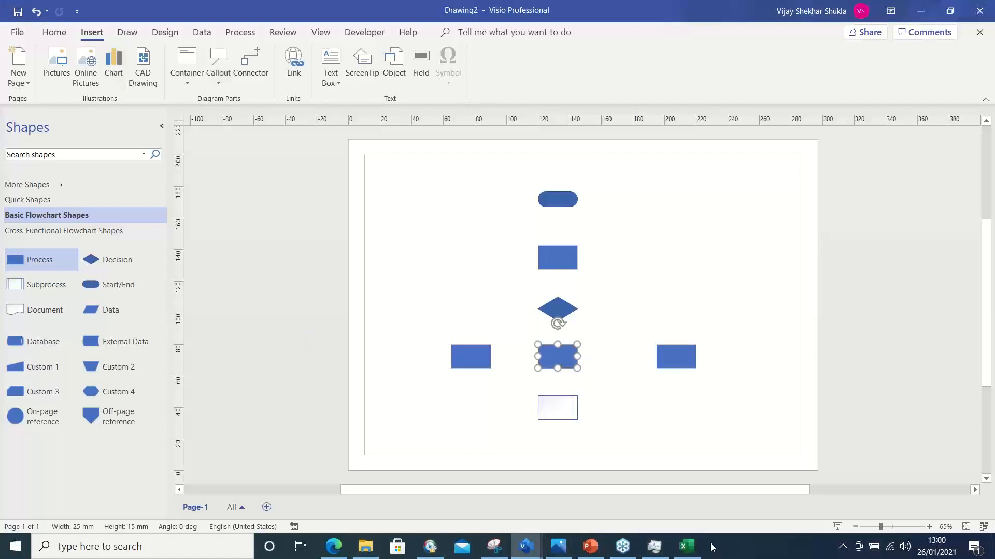
Switch to the Excel workbook and dismiss the Edit diagram dialog on the Drawing 6 flowchart.
{"action": "left_click", "coordinate": [685, 546]}
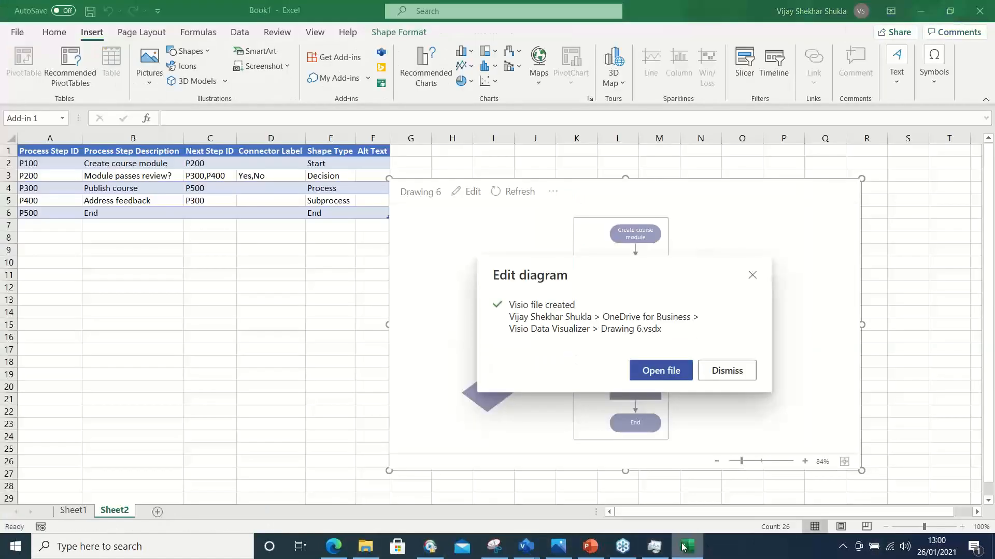
{"action": "left_click", "coordinate": [735, 372]}
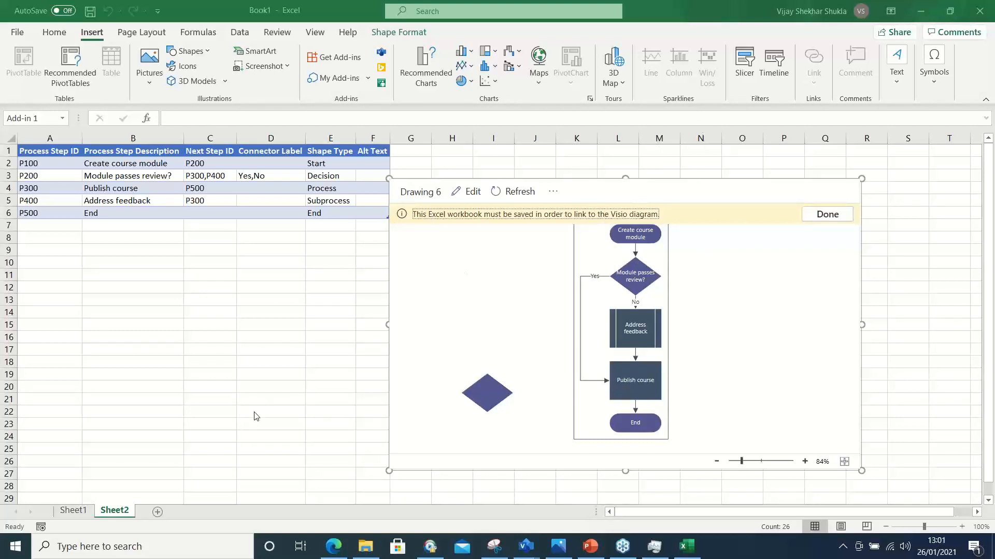
Switch to the PowerPoint presentation and show slide 20, How to Be a Successful Business Analyst.
{"action": "mouse_move", "coordinate": [591, 548]}
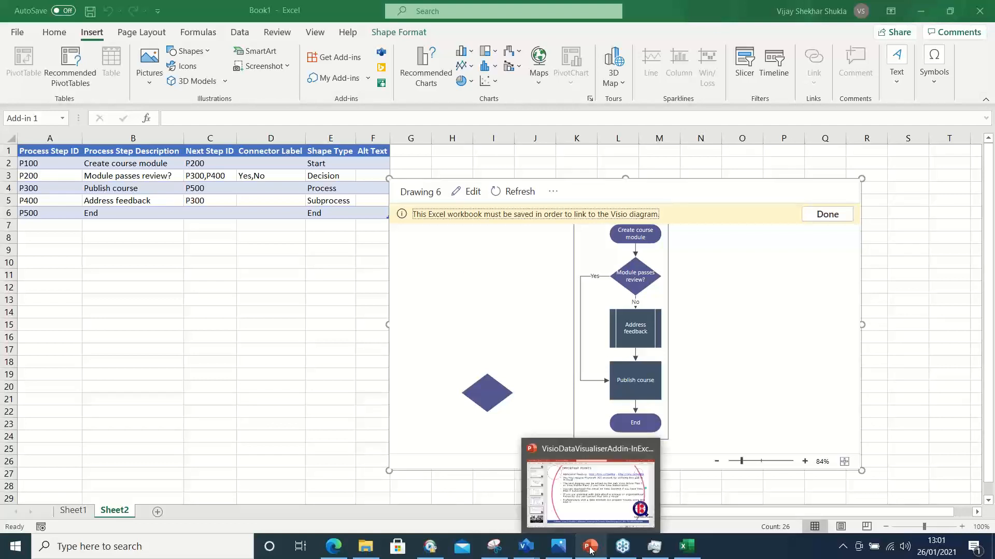
{"action": "left_click", "coordinate": [591, 548]}
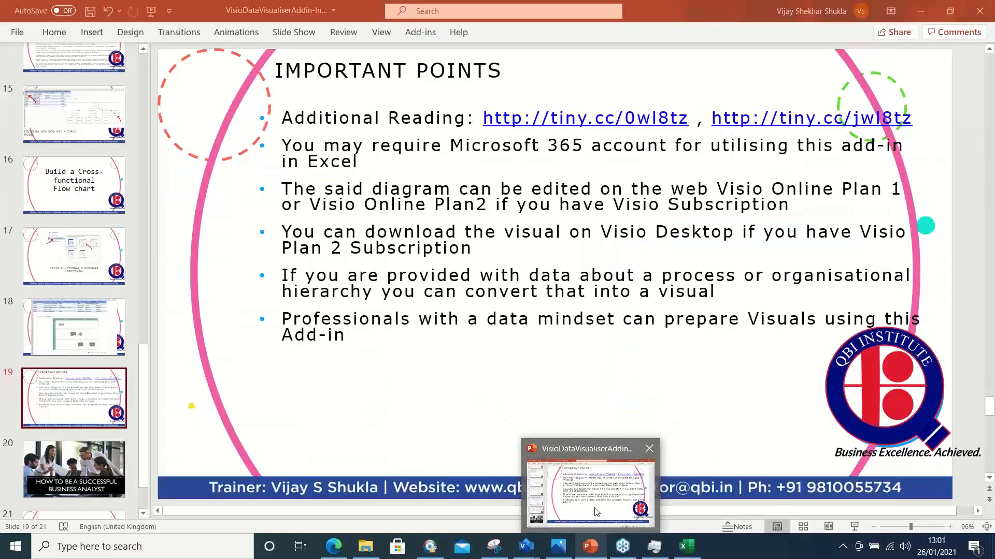
{"action": "left_click", "coordinate": [72, 470]}
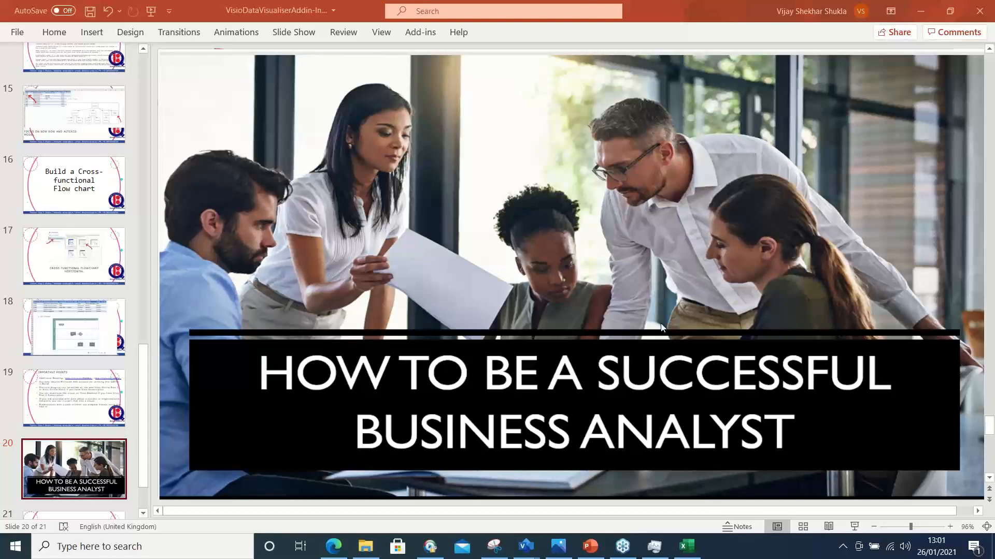
Return to the Excel workbook and view the additional options of the Data Visualizer add-in for the flowchart.
{"action": "left_click", "coordinate": [688, 550]}
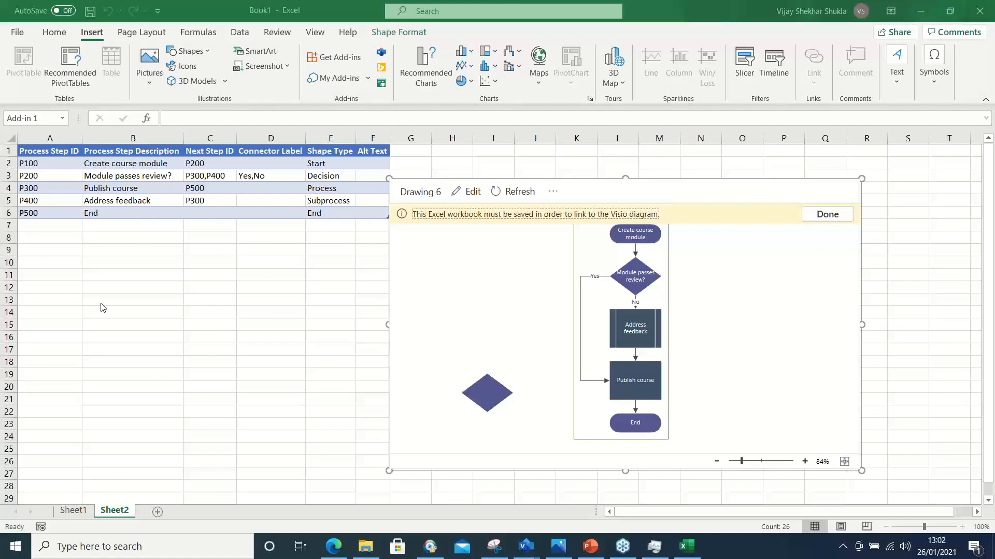
{"action": "left_click", "coordinate": [553, 193]}
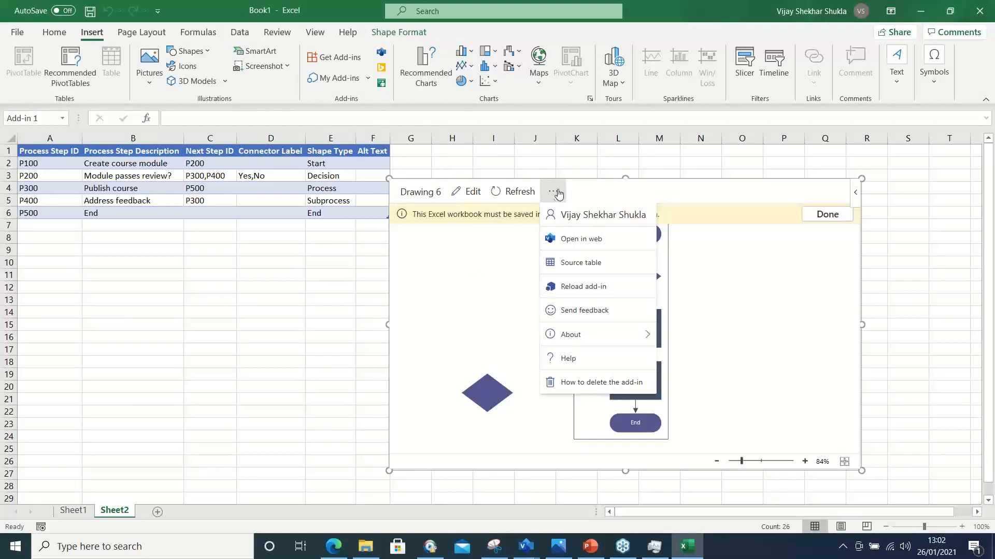
{"action": "left_click", "coordinate": [604, 159]}
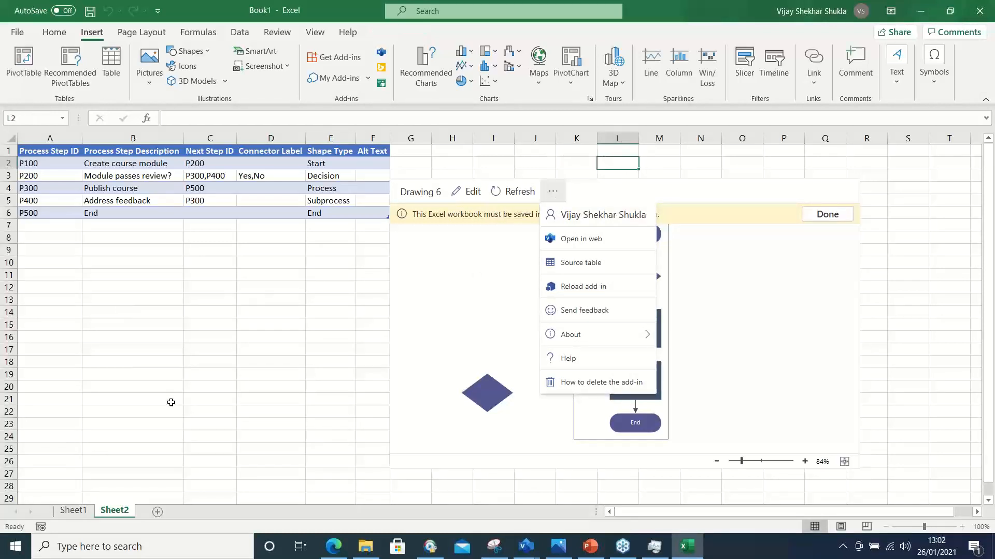
Switch to Drawing2 in desktop Visio, add a second page and set its orientation to Portrait.
{"action": "left_click", "coordinate": [527, 543]}
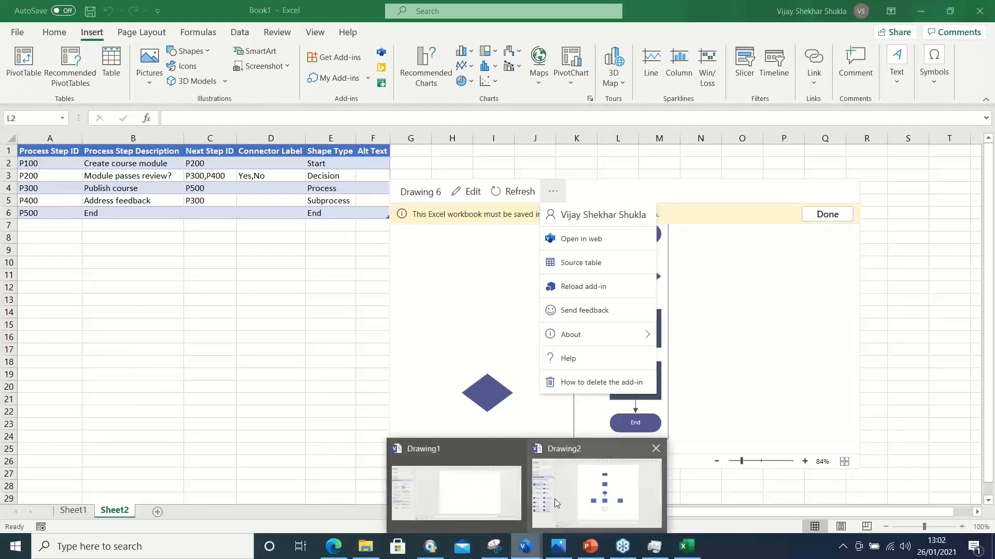
{"action": "left_click", "coordinate": [554, 498]}
{"action": "left_click", "coordinate": [267, 507]}
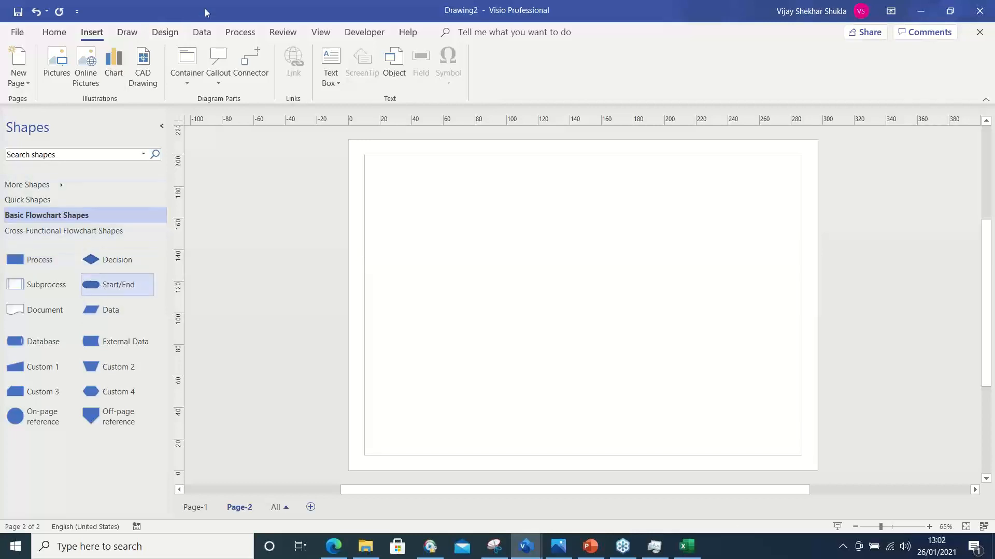
{"action": "left_click", "coordinate": [321, 34]}
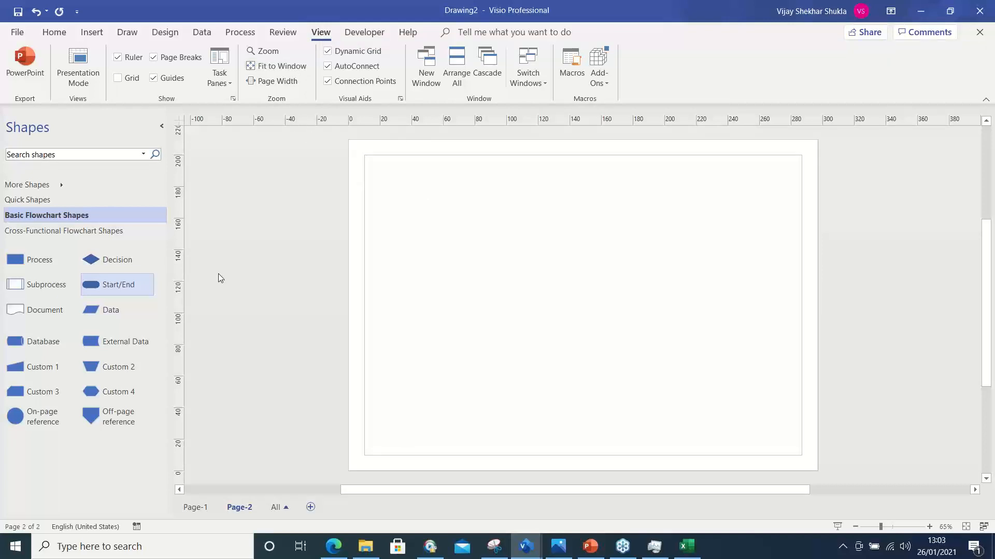
{"action": "left_click", "coordinate": [164, 33]}
{"action": "left_click", "coordinate": [20, 79]}
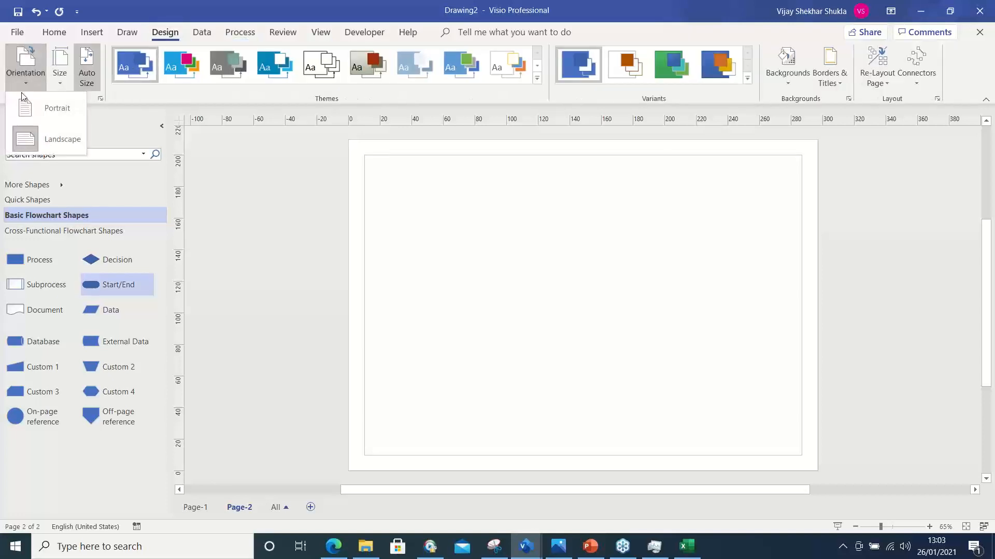
{"action": "left_click", "coordinate": [24, 109]}
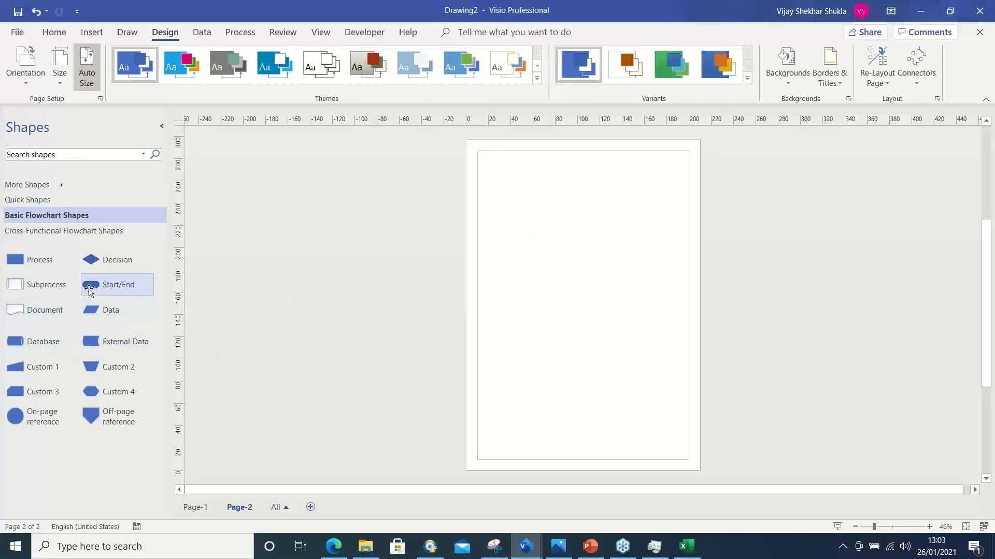
Build a column of one Start/End, two Process and one Decision shape on the new page, closing up the Process shapes' spacing.
{"action": "left_click_drag", "start_coordinate": [91, 284], "coordinate": [570, 181]}
{"action": "left_click_drag", "start_coordinate": [21, 260], "coordinate": [572, 225]}
{"action": "left_click_drag", "start_coordinate": [14, 262], "coordinate": [570, 272]}
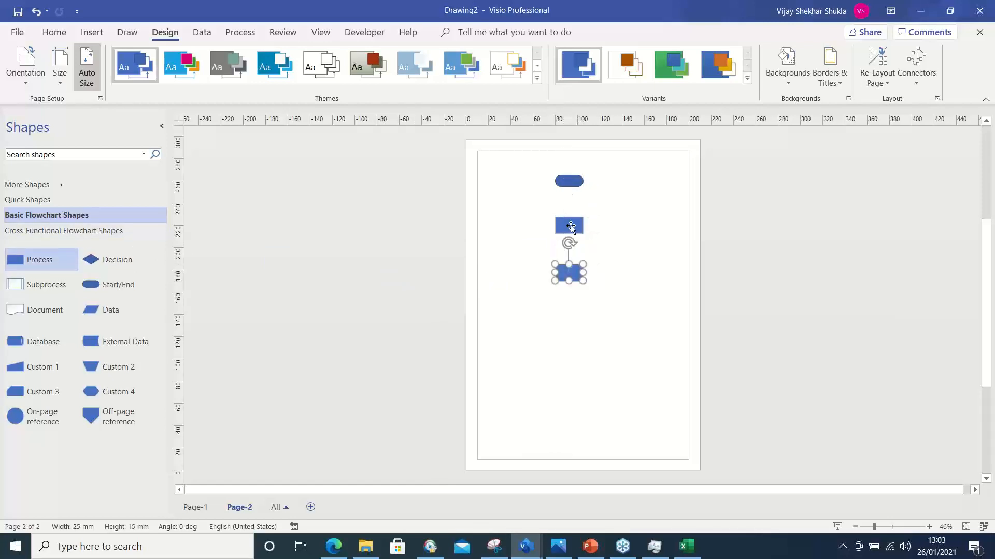
{"action": "mouse_move", "coordinate": [571, 226]}
{"action": "left_mouse_down"}
{"action": "mouse_move", "coordinate": [570, 200]}
{"action": "mouse_move", "coordinate": [570, 213]}
{"action": "left_mouse_up"}
{"action": "left_click_drag", "start_coordinate": [570, 272], "coordinate": [570, 250]}
{"action": "left_click_drag", "start_coordinate": [90, 260], "coordinate": [570, 288]}
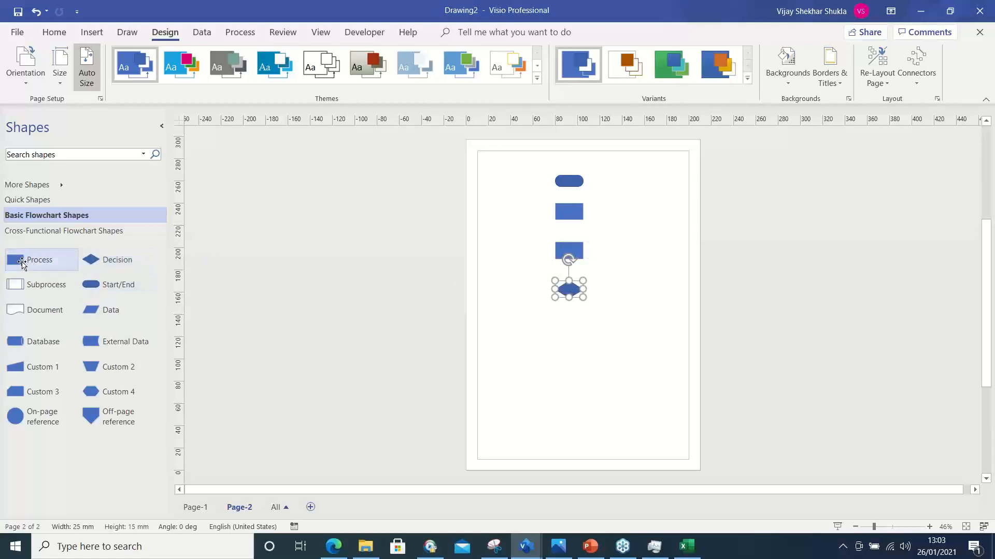
Place a row of three Process shapes below the Decision shape and a second Decision shape under the middle one.
{"action": "left_click_drag", "start_coordinate": [15, 260], "coordinate": [524, 325]}
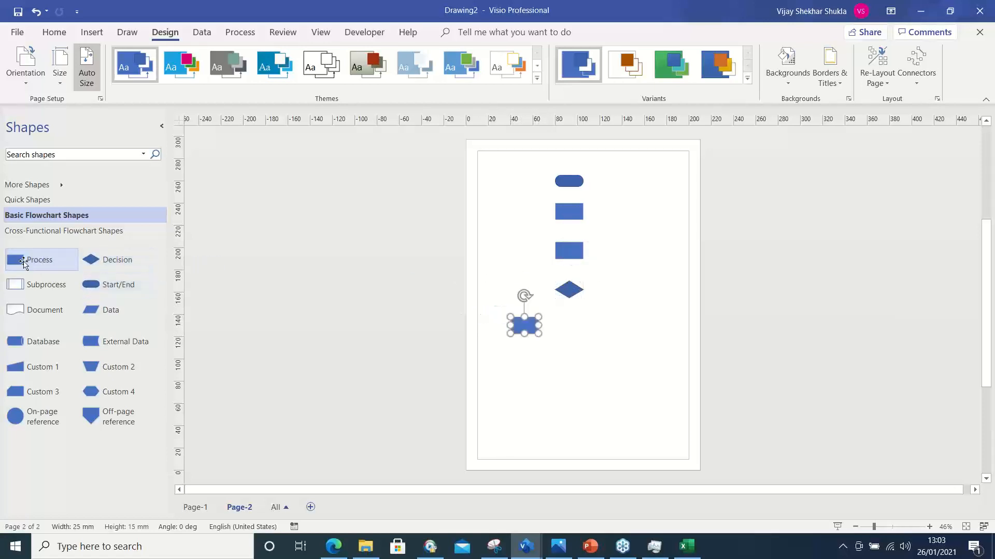
{"action": "left_click_drag", "start_coordinate": [22, 261], "coordinate": [635, 326]}
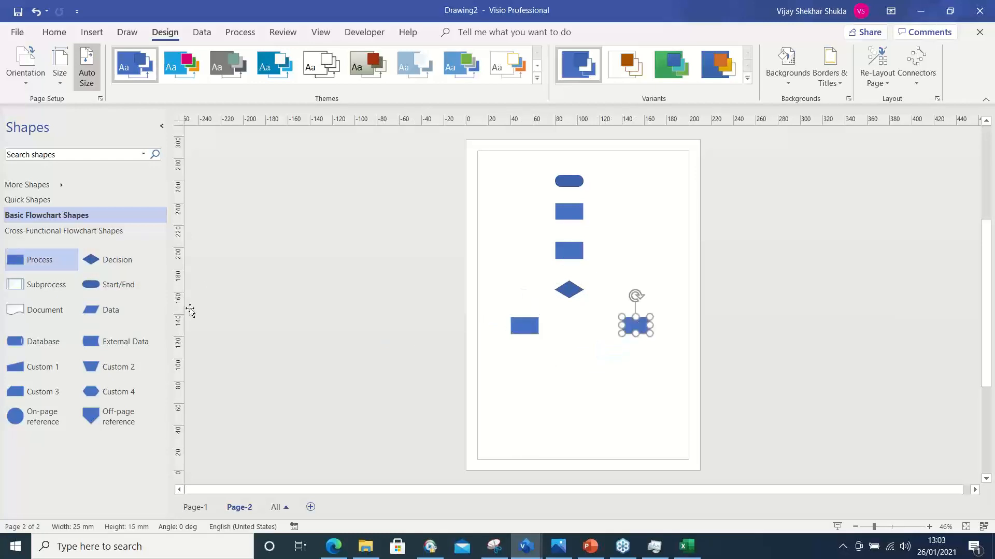
{"action": "left_click_drag", "start_coordinate": [22, 261], "coordinate": [584, 332]}
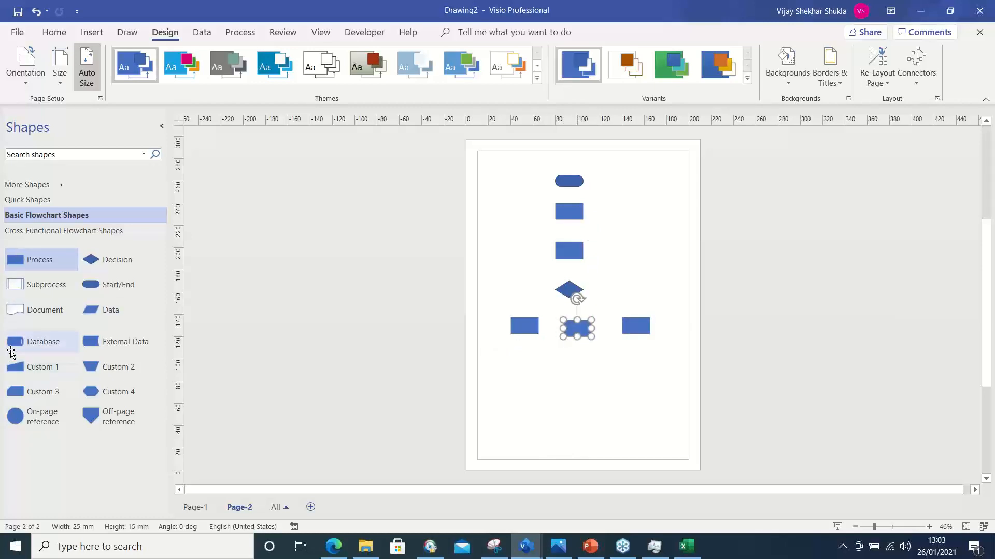
{"action": "left_click_drag", "start_coordinate": [90, 260], "coordinate": [577, 376]}
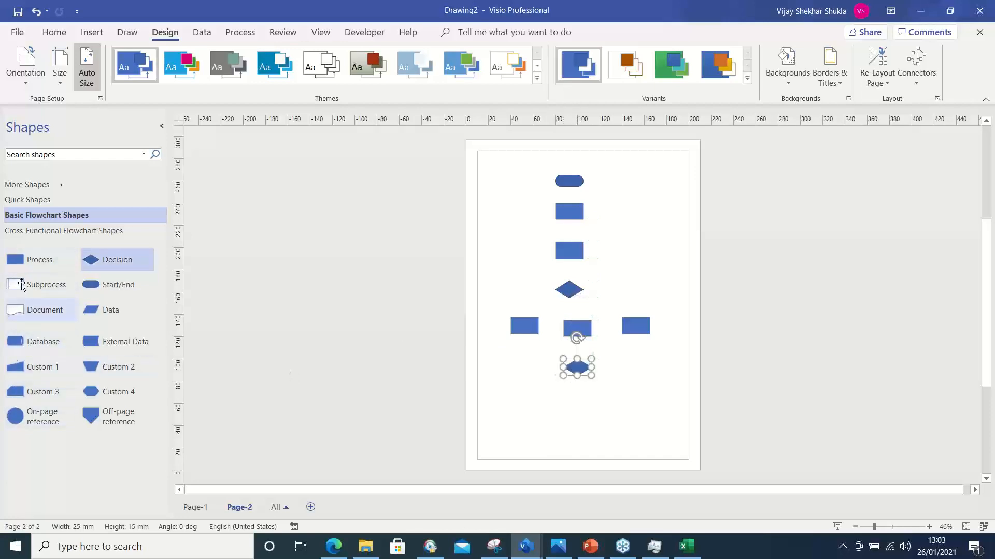
Place a Subprocess, a Process and a Start/End shape in a column below the second Decision shape.
{"action": "left_click_drag", "start_coordinate": [44, 285], "coordinate": [579, 406]}
{"action": "left_click_drag", "start_coordinate": [32, 259], "coordinate": [577, 444]}
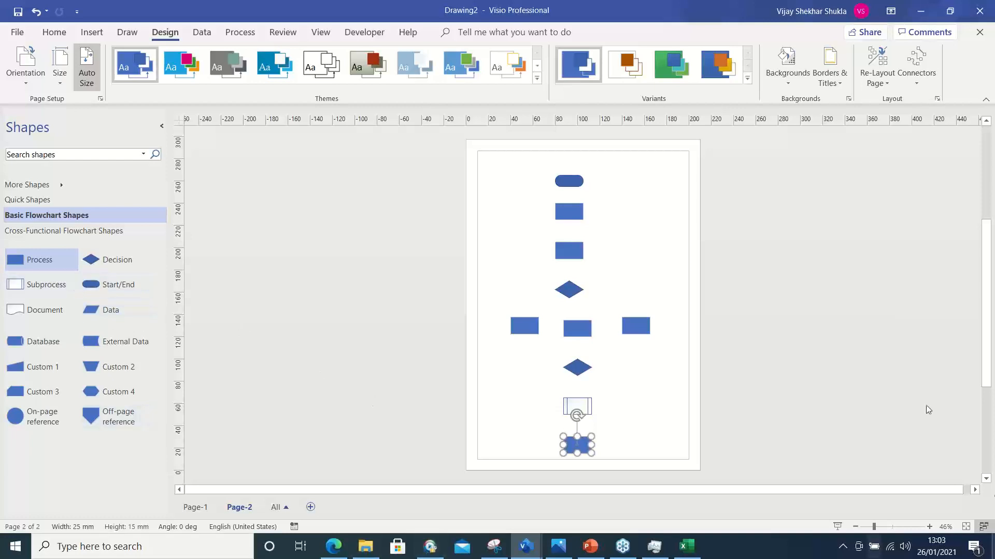
{"action": "left_click", "coordinate": [91, 284]}
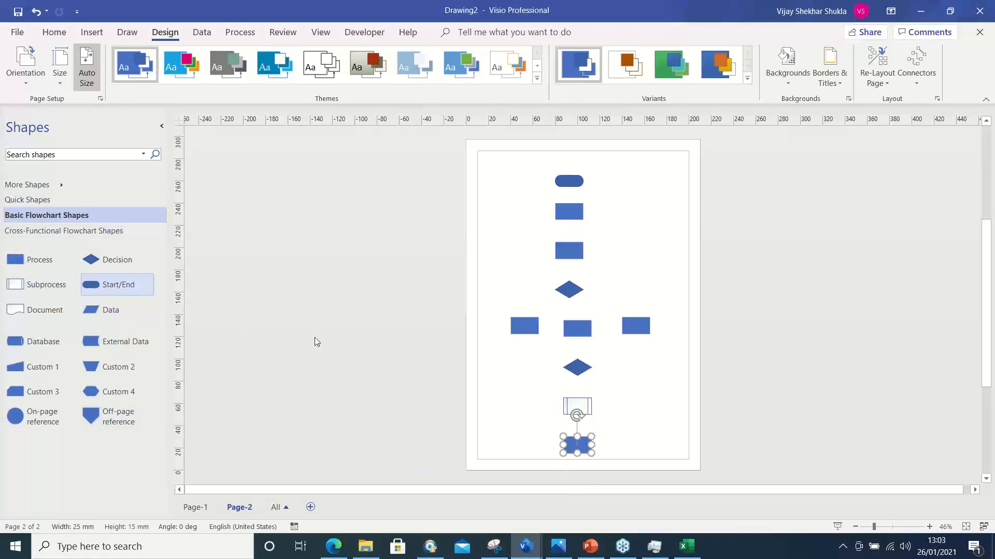
{"action": "left_click", "coordinate": [801, 33]}
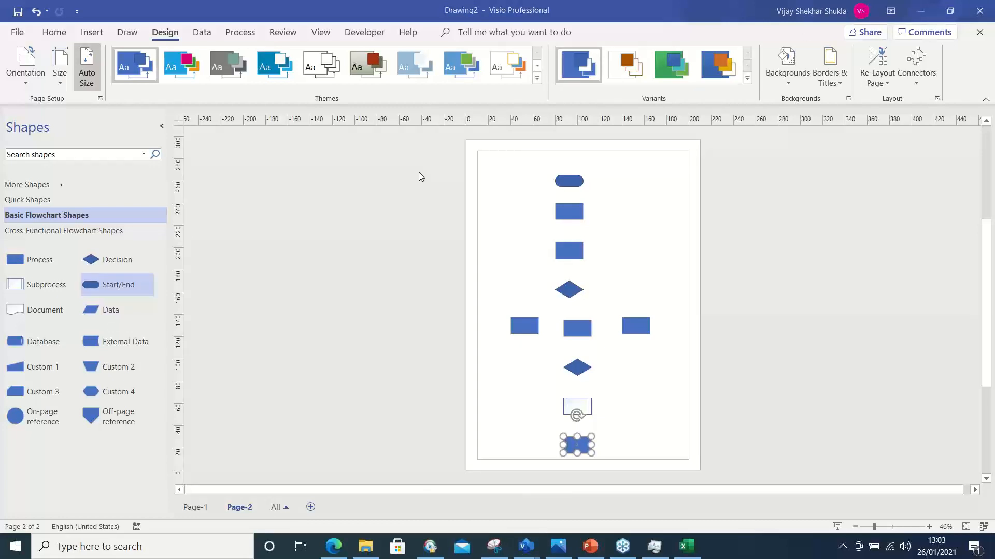
{"action": "left_click_drag", "start_coordinate": [93, 286], "coordinate": [580, 449]}
{"action": "left_click", "coordinate": [744, 383]}
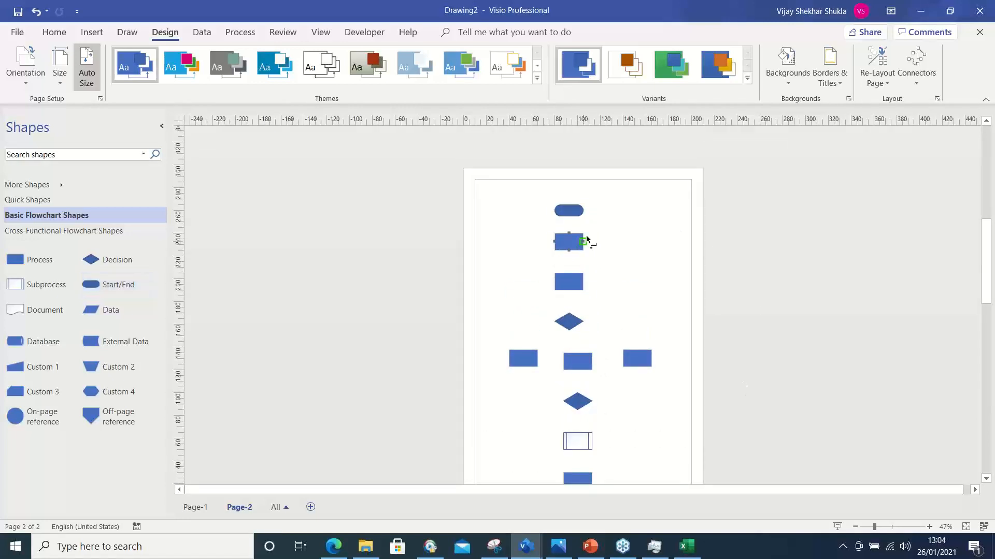
Connect the upper shapes in sequence down to the first Decision, and connect that Decision to all three Process shapes below it.
{"action": "left_click_drag", "start_coordinate": [568, 216], "coordinate": [569, 234]}
{"action": "mouse_move", "coordinate": [571, 268]}
{"action": "left_mouse_down"}
{"action": "mouse_move", "coordinate": [564, 330]}
{"action": "mouse_move", "coordinate": [522, 347]}
{"action": "mouse_move", "coordinate": [577, 353]}
{"action": "left_mouse_up"}
{"action": "left_click_drag", "start_coordinate": [585, 319], "coordinate": [637, 351]}
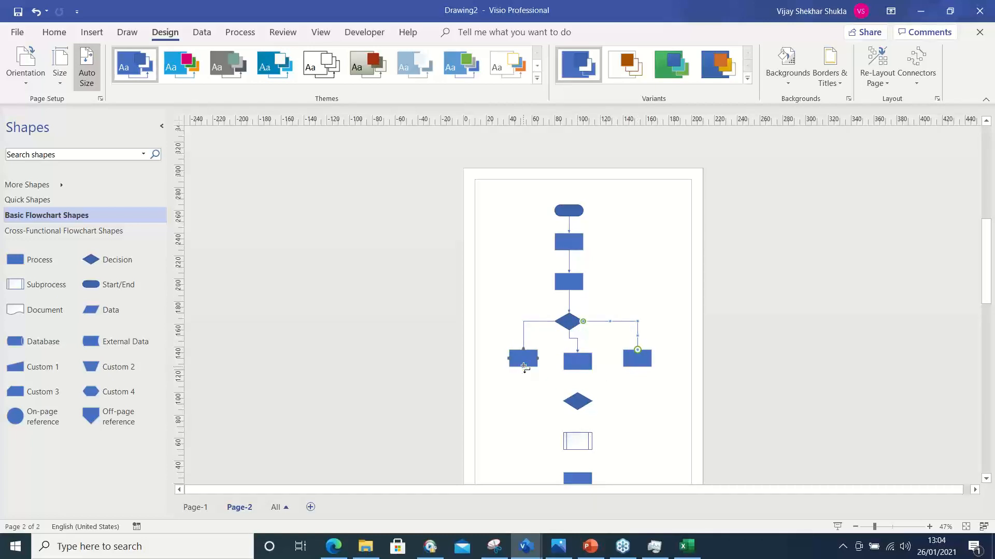
Connect both outer Process shapes to the second Decision, and link that Decision down through the Subprocess and Process to the final Start/End.
{"action": "left_click_drag", "start_coordinate": [524, 367], "coordinate": [565, 401]}
{"action": "left_click_drag", "start_coordinate": [637, 367], "coordinate": [577, 467]}
{"action": "scroll", "coordinate": [656, 433], "scroll_direction": "down", "scroll_amount": 2}
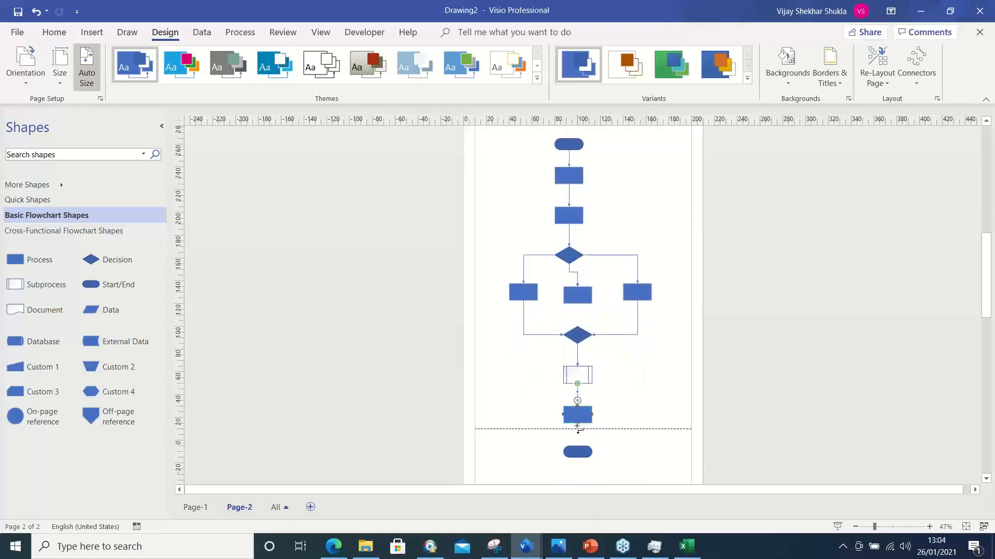
{"action": "left_click_drag", "start_coordinate": [577, 428], "coordinate": [577, 448]}
{"action": "key", "text": "Delete"}
{"action": "left_click_drag", "start_coordinate": [578, 383], "coordinate": [575, 409]}
Label the Subprocess shape "Make Payment".
{"action": "left_click", "coordinate": [577, 375]}
{"action": "scroll", "coordinate": [577, 377], "scroll_direction": "up", "scroll_amount": 3}
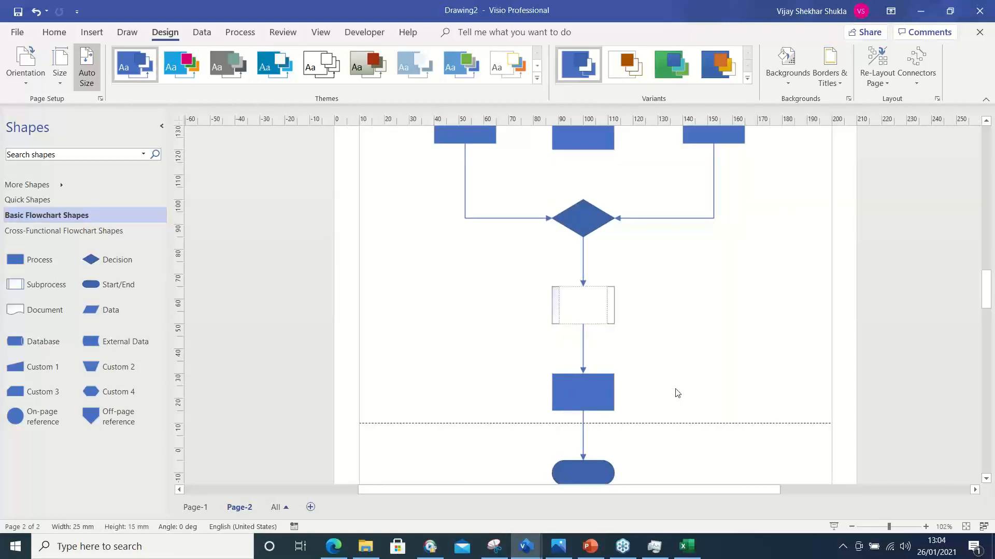
{"action": "type", "text": "Make Pa"}
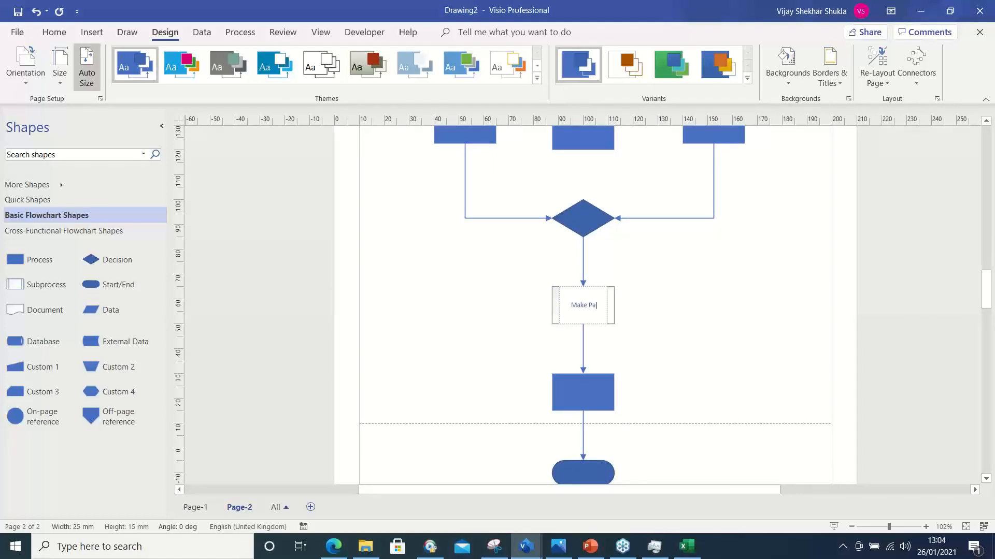
{"action": "type", "text": "ye"}
{"action": "type", "text": "ent"}
{"action": "left_click", "coordinate": [750, 382]}
{"action": "scroll", "coordinate": [750, 382], "scroll_direction": "down", "scroll_amount": 4}
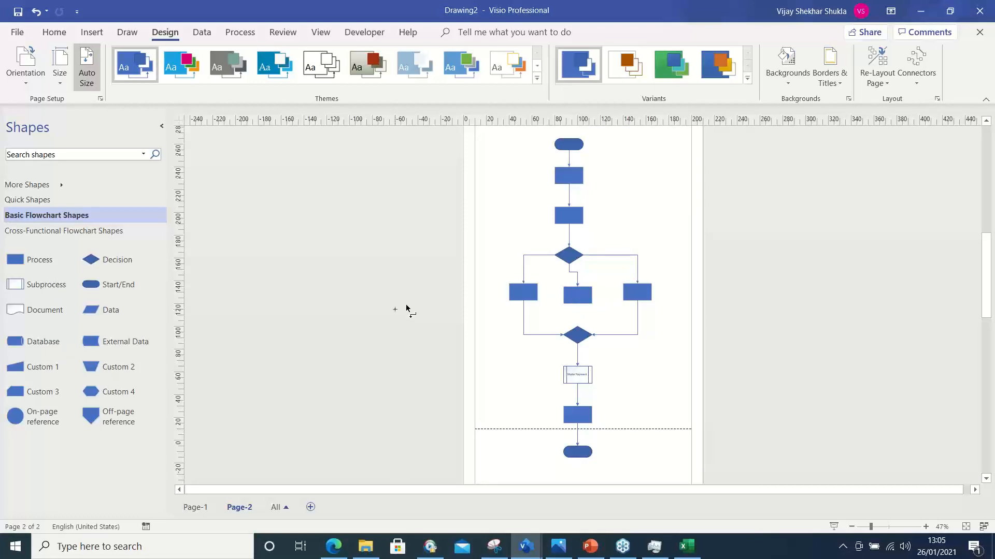
Connect the middle Process shape to the second Decision and nudge the Process left into line with the first Decision.
{"action": "left_click_drag", "start_coordinate": [577, 305], "coordinate": [577, 332]}
{"action": "left_click", "coordinate": [586, 297]}
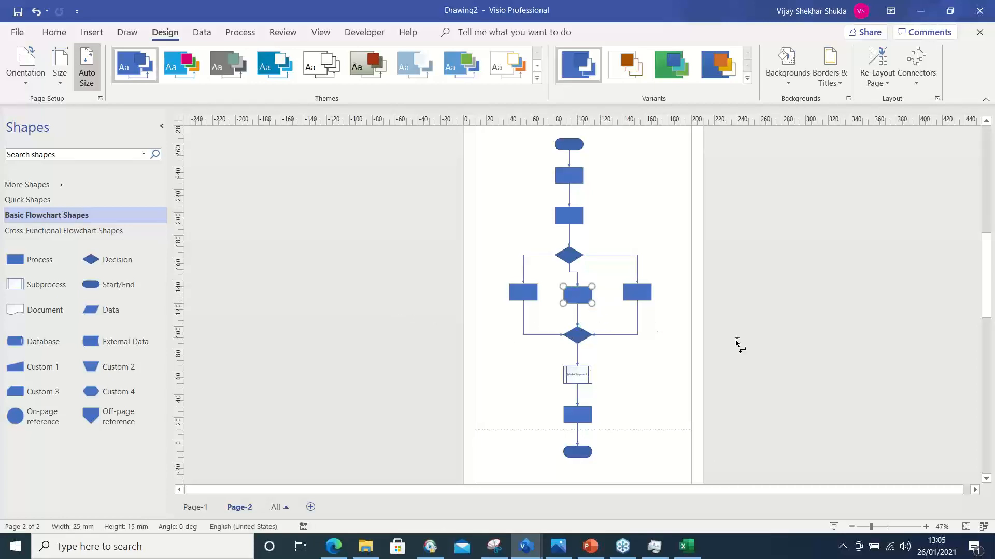
{"action": "key", "text": "Left"}
{"action": "key", "text": "Left"}
{"action": "key", "text": "Left"}
Nudge the second Decision shape left until it sits directly under the middle Process shape.
{"action": "left_click", "coordinate": [582, 335]}
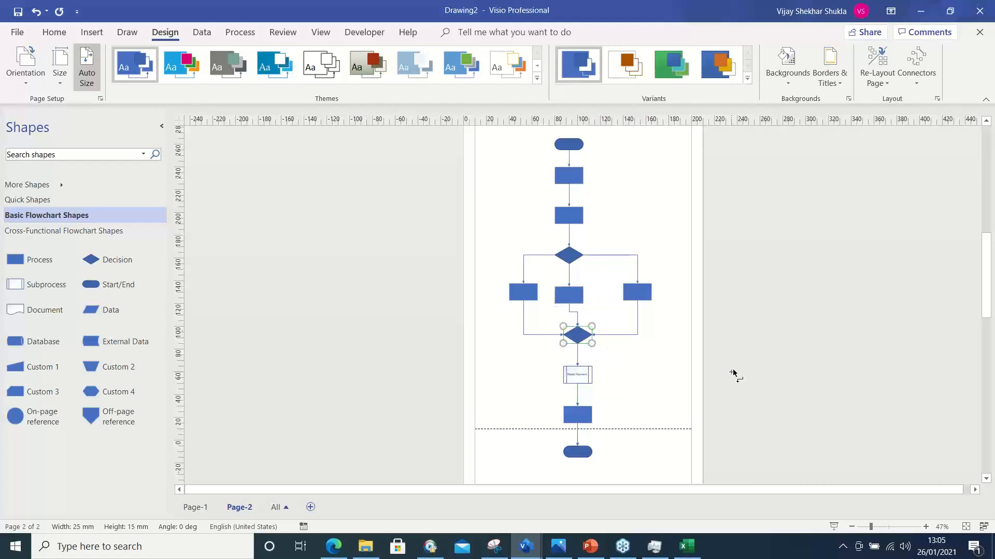
{"action": "key", "text": "Left"}
{"action": "key", "text": "Left"}
{"action": "key", "text": "Left"}
{"action": "key", "text": "Left"}
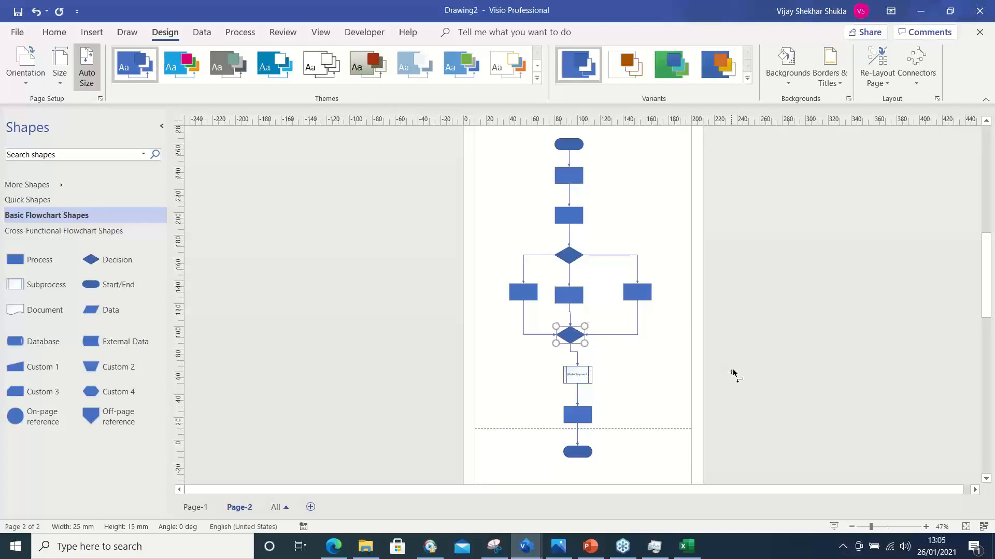
{"action": "key", "text": "Left"}
Nudge the Make Payment shape left until it lines up under the second Decision shape.
{"action": "left_click", "coordinate": [577, 374]}
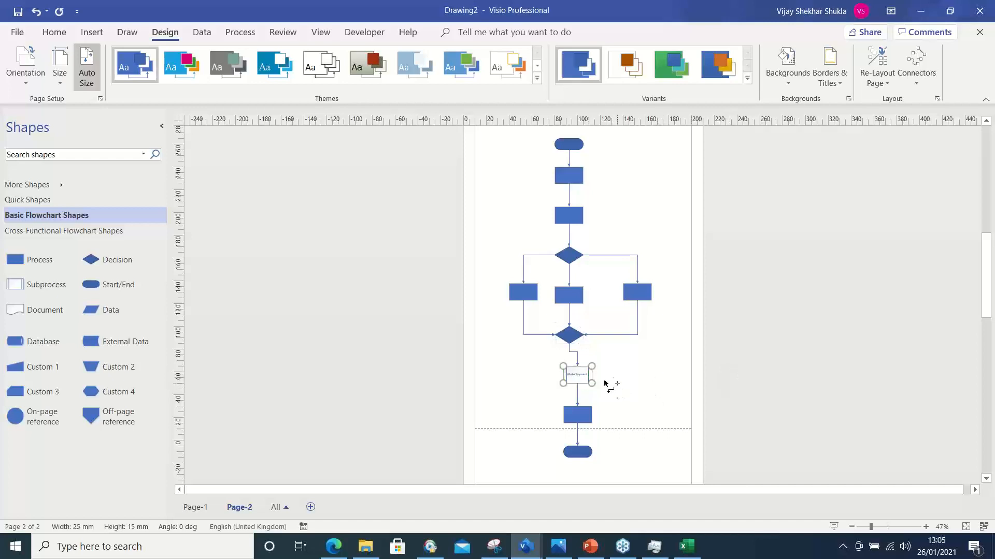
{"action": "left_click", "coordinate": [581, 372]}
{"action": "key", "text": "Left"}
{"action": "key", "text": "Left"}
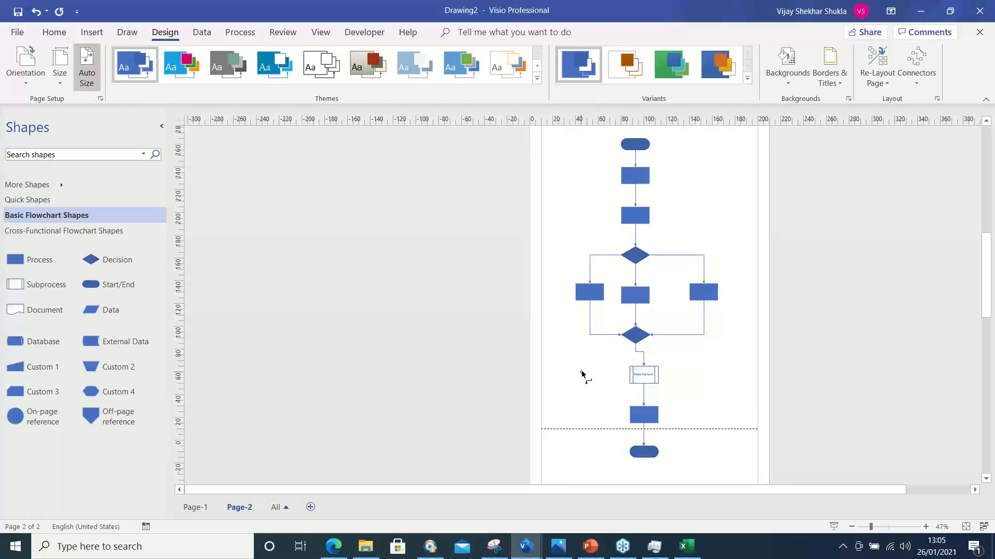
{"action": "left_click", "coordinate": [645, 374]}
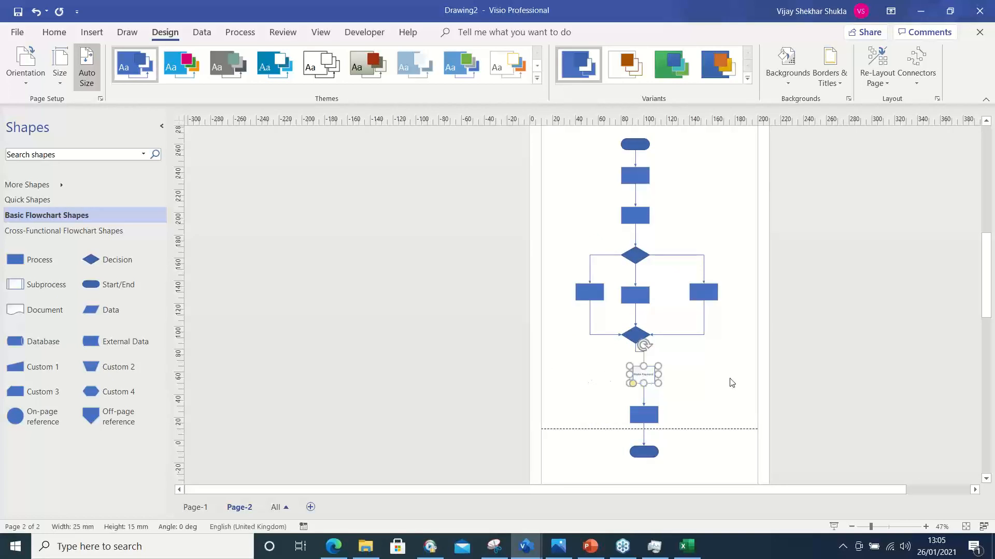
{"action": "key", "text": "Left"}
{"action": "key", "text": "Left"}
{"action": "key", "text": "Left"}
{"action": "key", "text": "Left"}
{"action": "key", "text": "Left"}
{"action": "key", "text": "Left"}
{"action": "key", "text": "Left"}
{"action": "key", "text": "Left"}
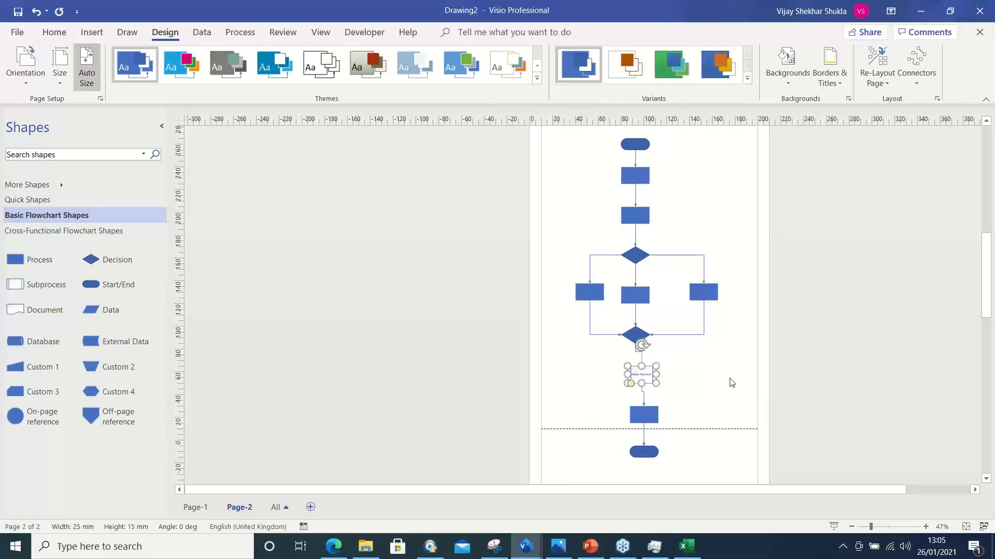
{"action": "key", "text": "Left"}
{"action": "key", "text": "Left"}
{"action": "key", "text": "Left"}
{"action": "key", "text": "Left"}
{"action": "key", "text": "Left"}
{"action": "key", "text": "Left"}
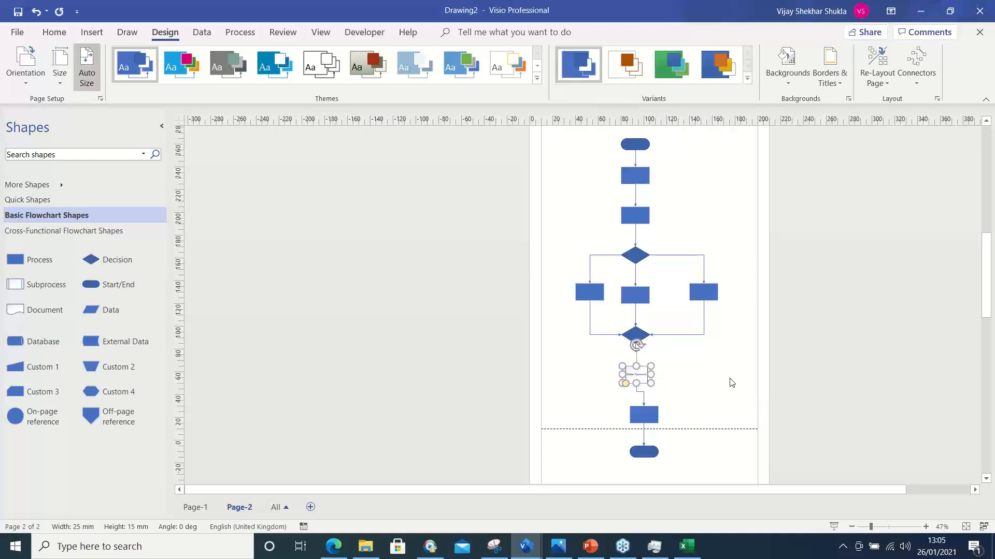
Nudge the last Process shape left until it lines up under the Make Payment shape.
{"action": "left_click", "coordinate": [644, 414]}
{"action": "key", "text": "Left"}
{"action": "key", "text": "Left"}
{"action": "key", "text": "Left"}
{"action": "key", "text": "Left"}
{"action": "key", "text": "Left"}
{"action": "key", "text": "Left"}
{"action": "key", "text": "Left"}
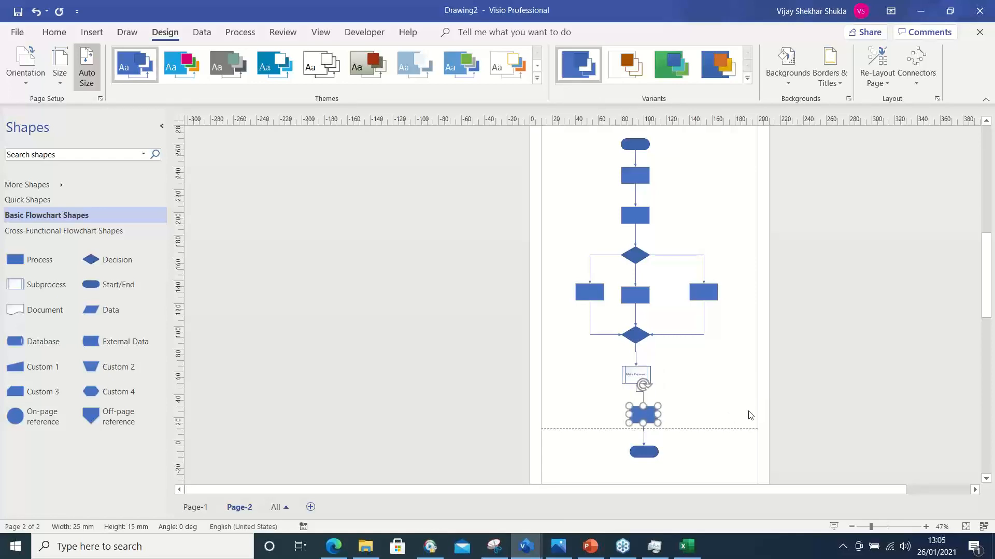
{"action": "key", "text": "Left"}
{"action": "key", "text": "Left"}
{"action": "key", "text": "Left"}
{"action": "key", "text": "Left"}
{"action": "key", "text": "Left"}
{"action": "key", "text": "Left"}
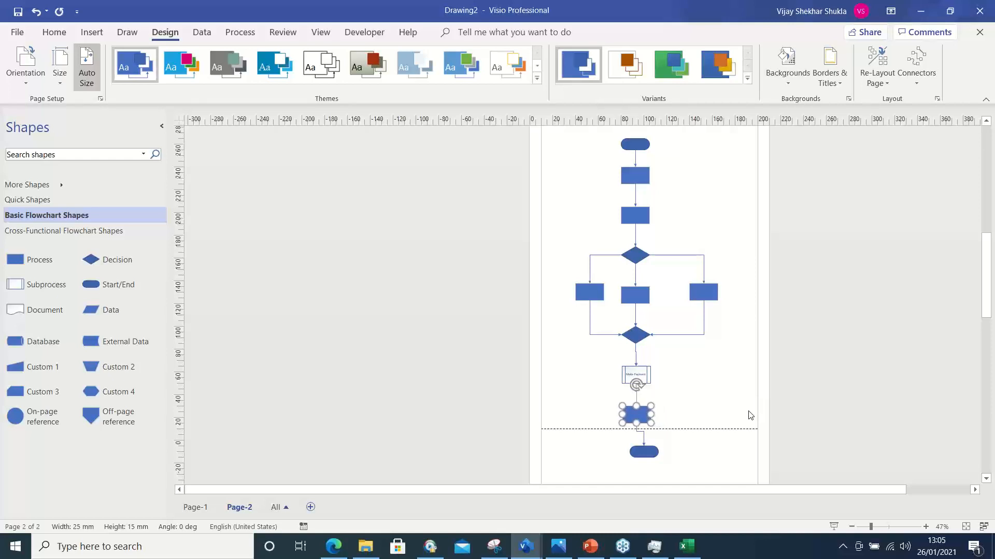
{"action": "left_click", "coordinate": [727, 451]}
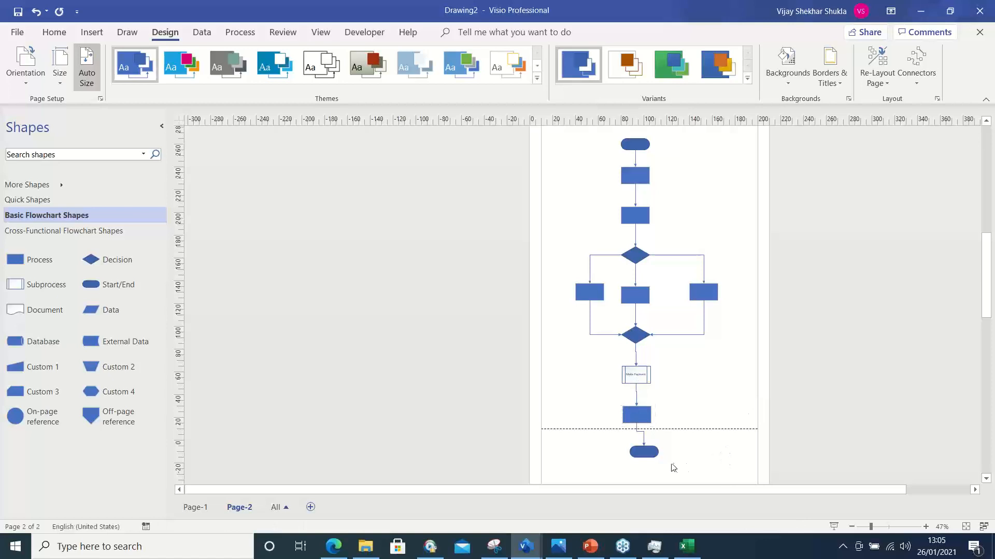
Nudge the final Start/End shape left to bring it under the last Process shape.
{"action": "left_click", "coordinate": [646, 450]}
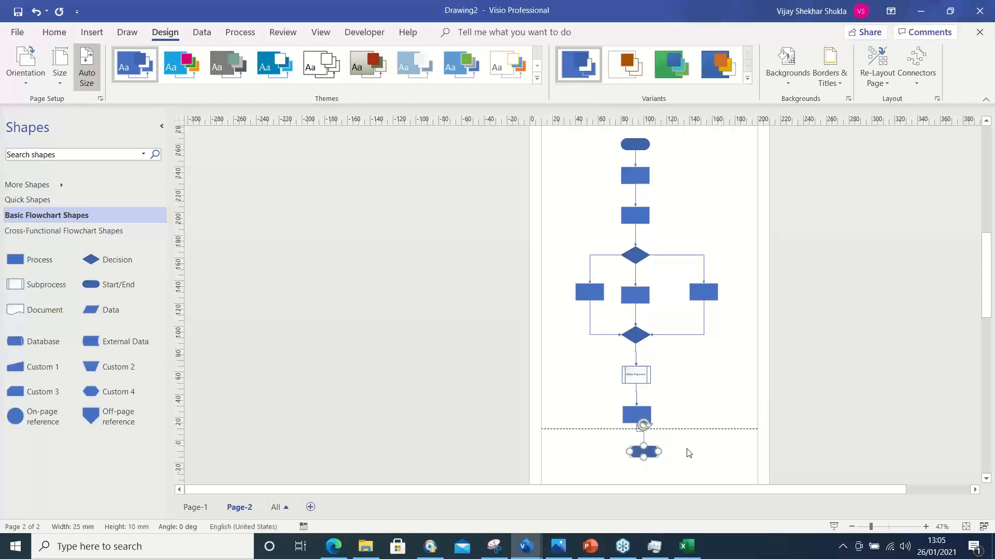
{"action": "key", "text": "Left"}
{"action": "key", "text": "Left"}
{"action": "key", "text": "Left"}
{"action": "key", "text": "Left"}
{"action": "key", "text": "Left"}
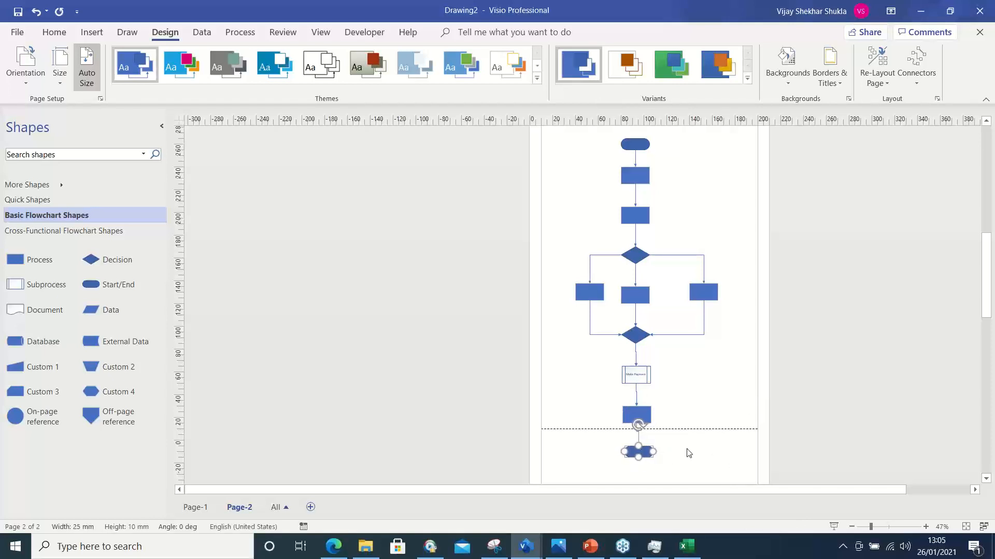
{"action": "key", "text": "Left"}
{"action": "key", "text": "Left"}
{"action": "key", "text": "Right"}
{"action": "left_click", "coordinate": [789, 388]}
{"action": "left_click", "coordinate": [637, 377]}
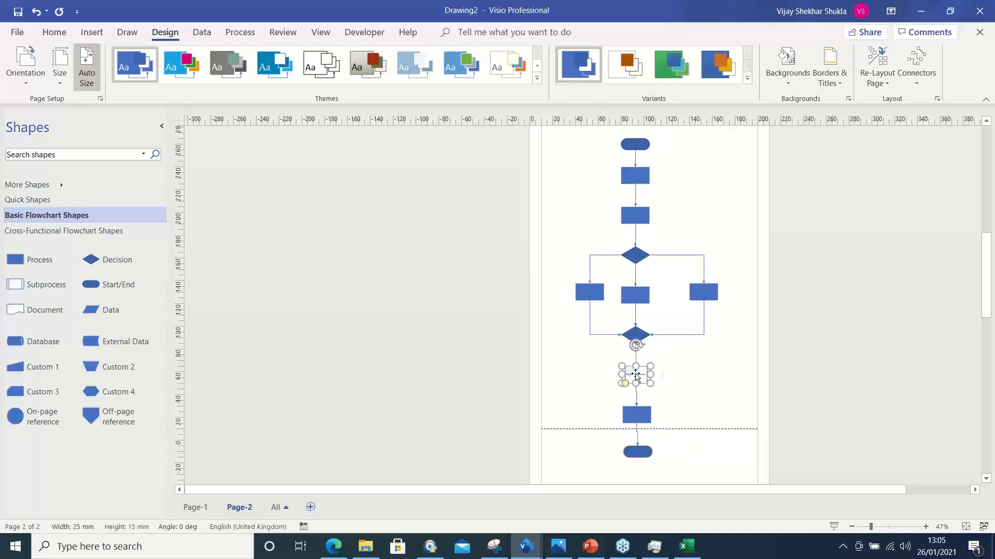
{"action": "double_click", "coordinate": [637, 376]}
{"action": "left_click", "coordinate": [726, 381]}
{"action": "scroll", "coordinate": [726, 382], "scroll_direction": "down", "scroll_amount": 4, "text": "ctrl"}
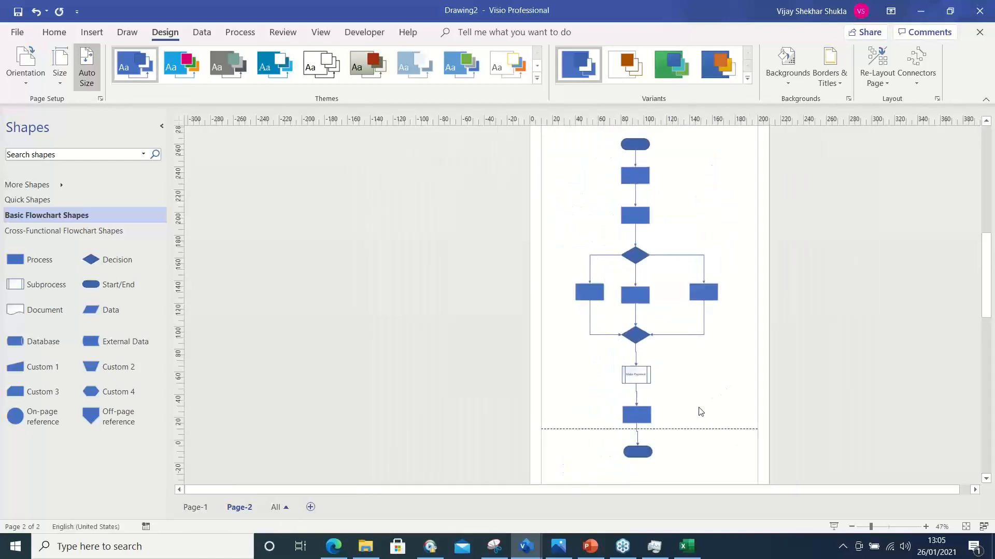
Label the Process shape below Make Payment "Print Ticket" and nudge the final Start/End shape left into line beneath it.
{"action": "double_click", "coordinate": [636, 415]}
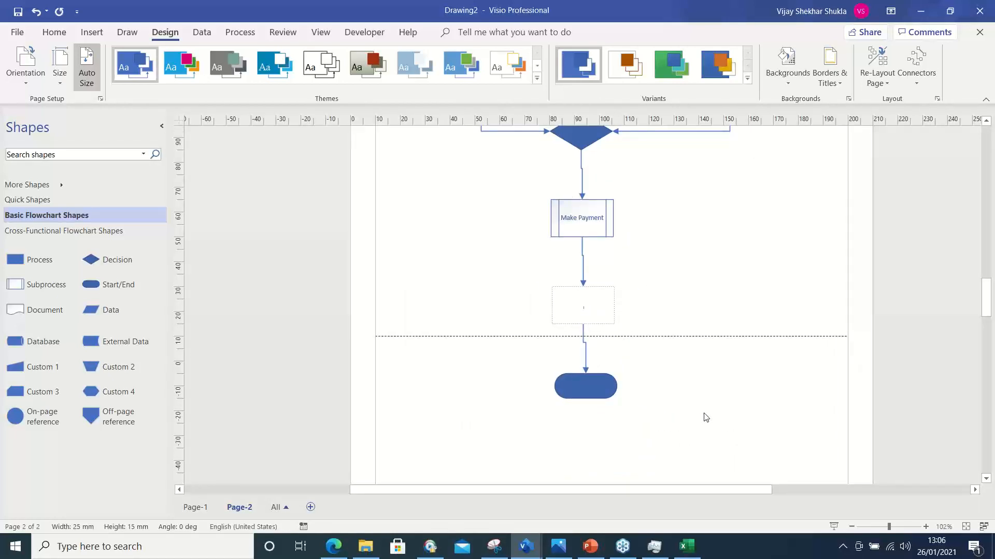
{"action": "type", "text": "Print Ticket"}
{"action": "left_click", "coordinate": [597, 389]}
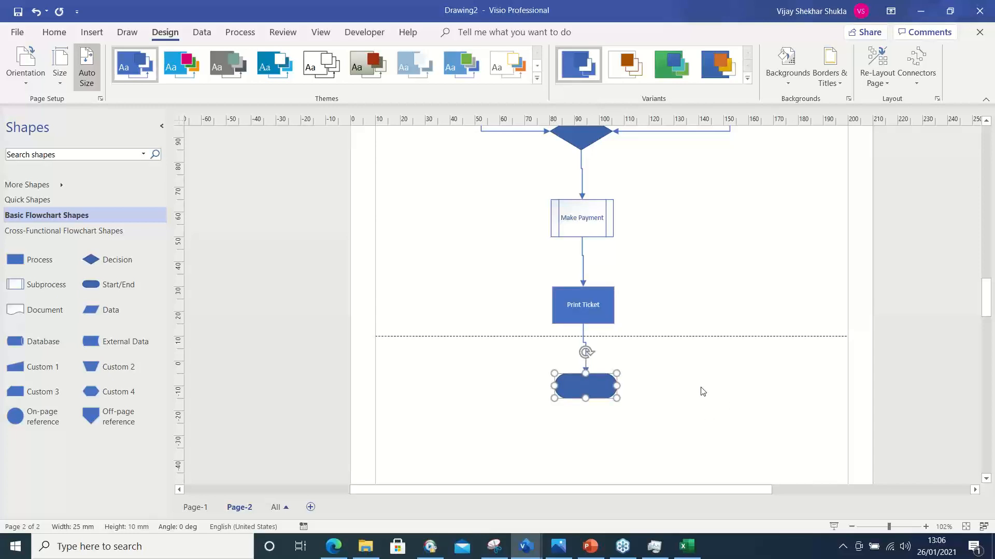
{"action": "key", "text": "Left"}
{"action": "key", "text": "Left"}
{"action": "key", "text": "Left"}
{"action": "key", "text": "Left"}
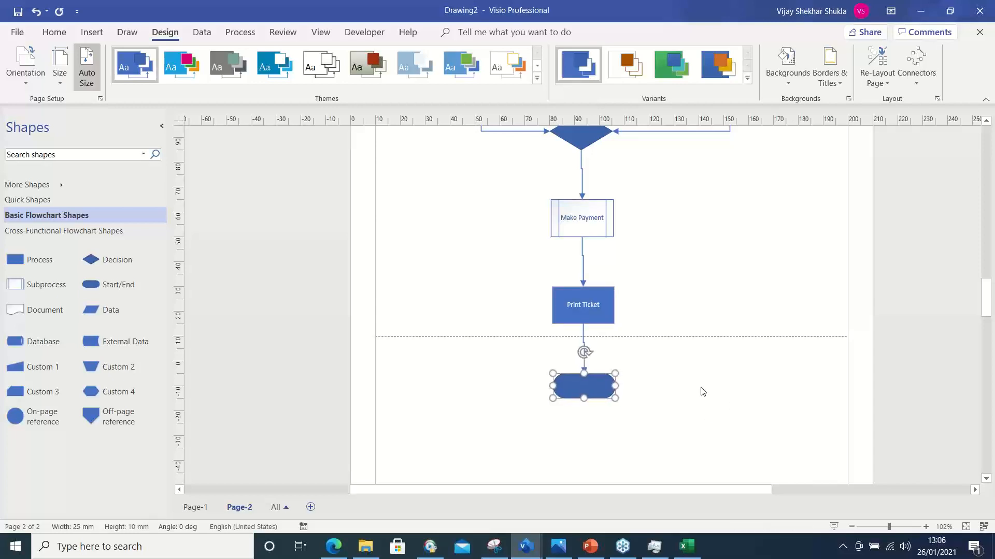
{"action": "key", "text": "Left"}
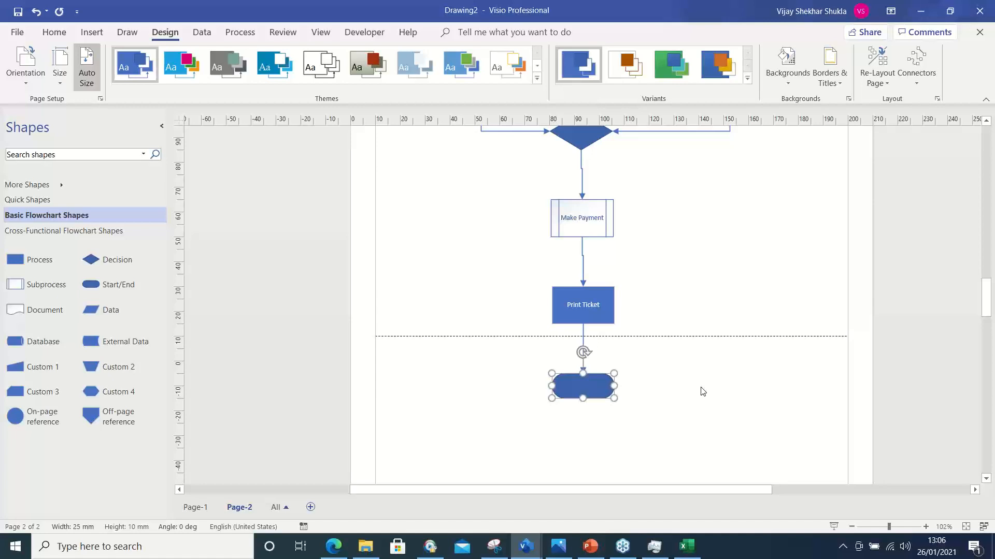
Fine-tune the Make Payment shape's horizontal position until its connector from the second Decision runs straight.
{"action": "left_click", "coordinate": [601, 220]}
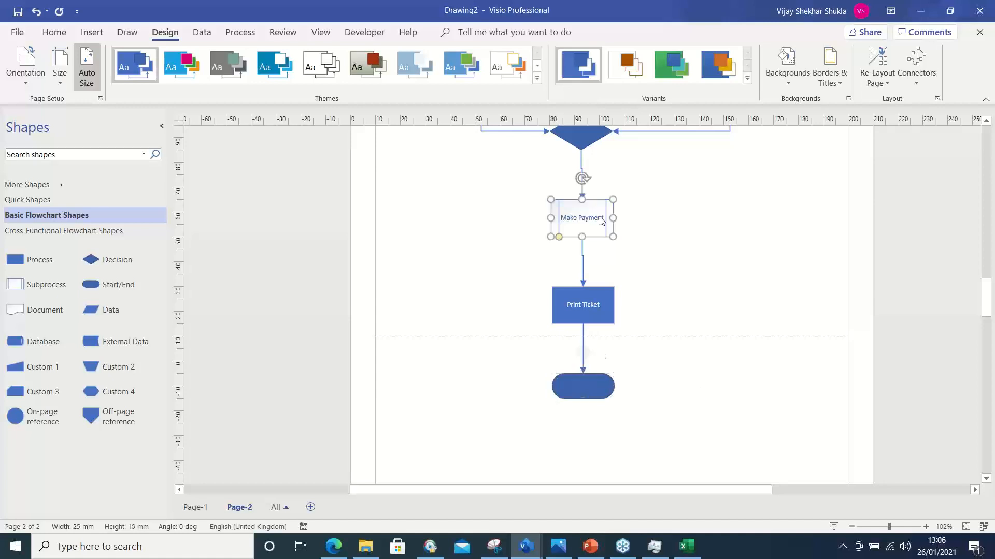
{"action": "key", "text": "Left"}
{"action": "key", "text": "Left"}
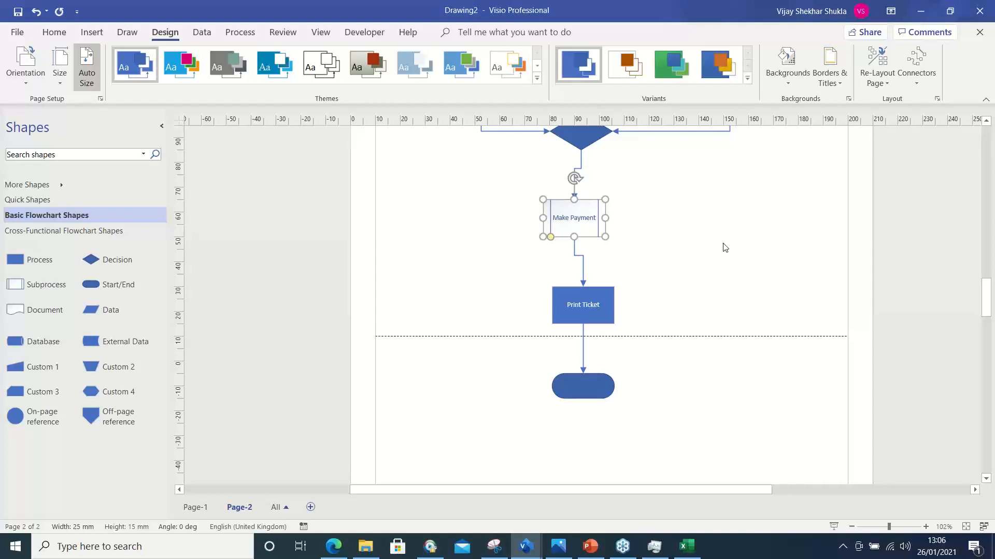
{"action": "key", "text": "Right"}
{"action": "key", "text": "Right"}
{"action": "key", "text": "Right"}
{"action": "key", "text": "Right"}
{"action": "key", "text": "Right"}
{"action": "key", "text": "Right"}
{"action": "key", "text": "Right"}
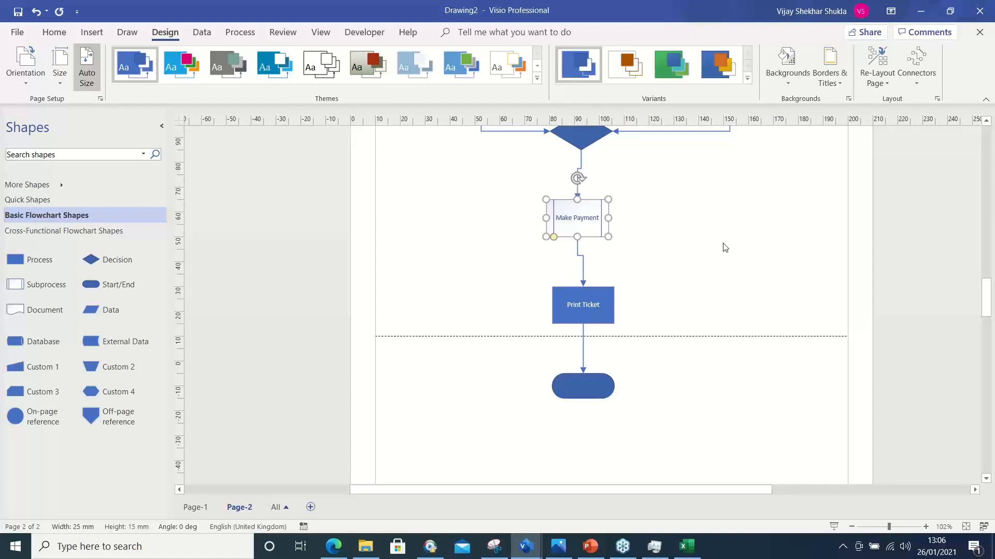
{"action": "key", "text": "Right"}
{"action": "key", "text": "Right"}
{"action": "key", "text": "Right"}
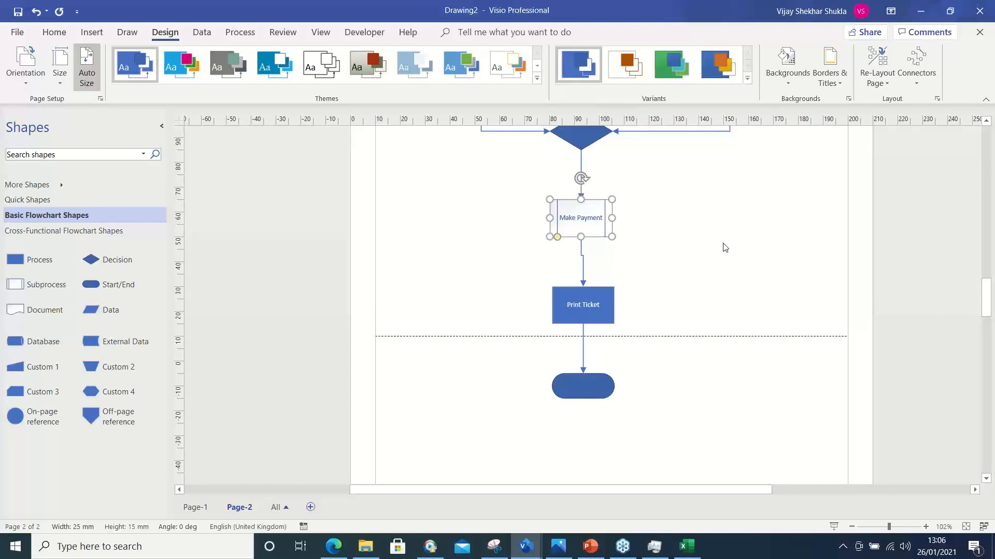
Nudge the Print Ticket shape slightly left until its connector from Make Payment runs straight.
{"action": "left_click", "coordinate": [585, 307]}
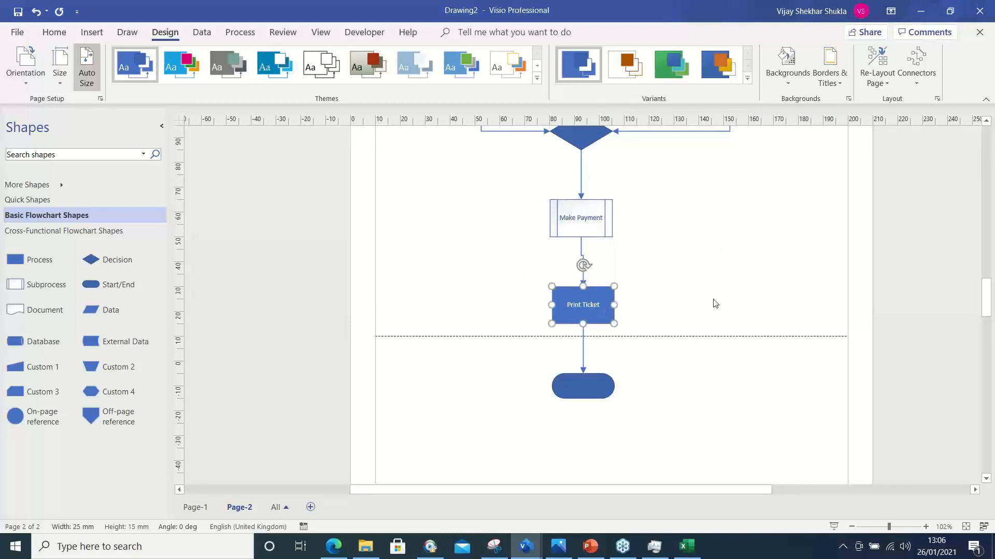
{"action": "key", "text": "Left"}
{"action": "key", "text": "Left"}
{"action": "key", "text": "Left"}
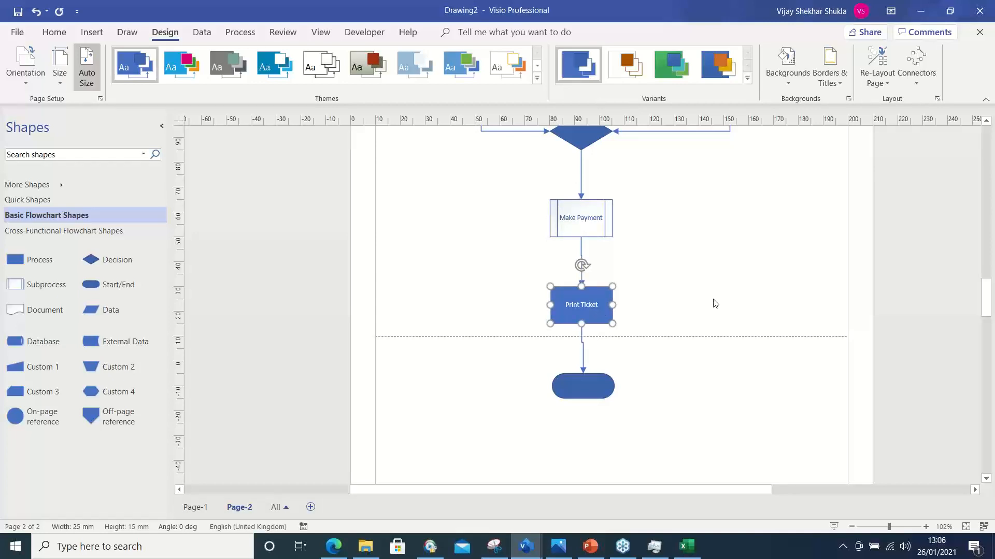
{"action": "key", "text": "Left"}
Nudge the final Start/End shape left until its connector from Print Ticket runs straight.
{"action": "left_click", "coordinate": [585, 381]}
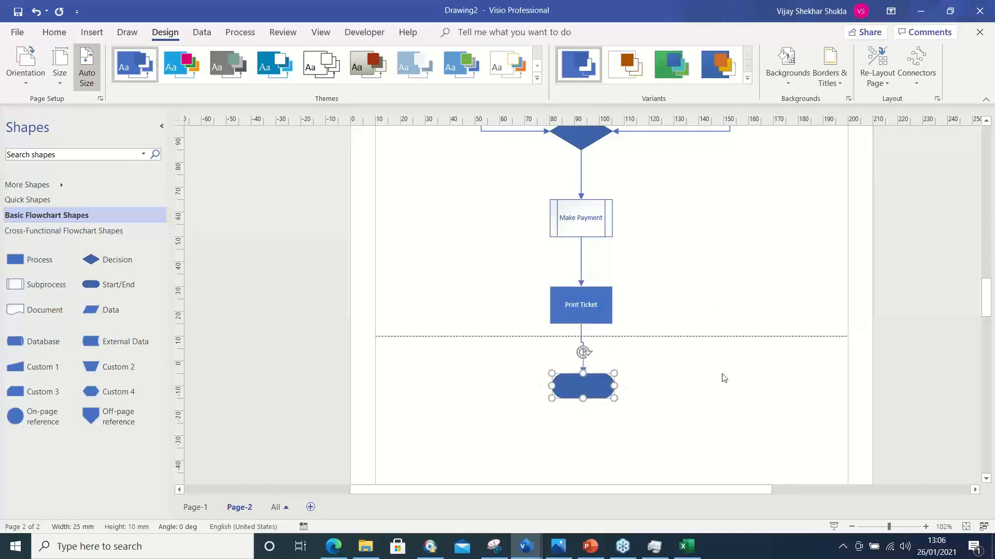
{"action": "key", "text": "Left"}
{"action": "key", "text": "Left"}
{"action": "key", "text": "Left"}
{"action": "key", "text": "Left"}
{"action": "key", "text": "Left"}
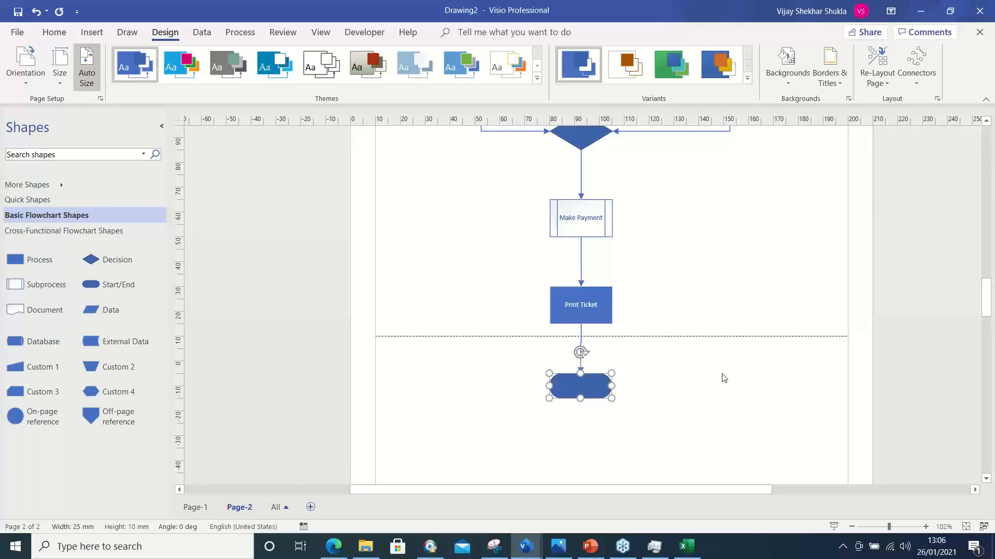
{"action": "key", "text": "Right"}
{"action": "left_click", "coordinate": [581, 220]}
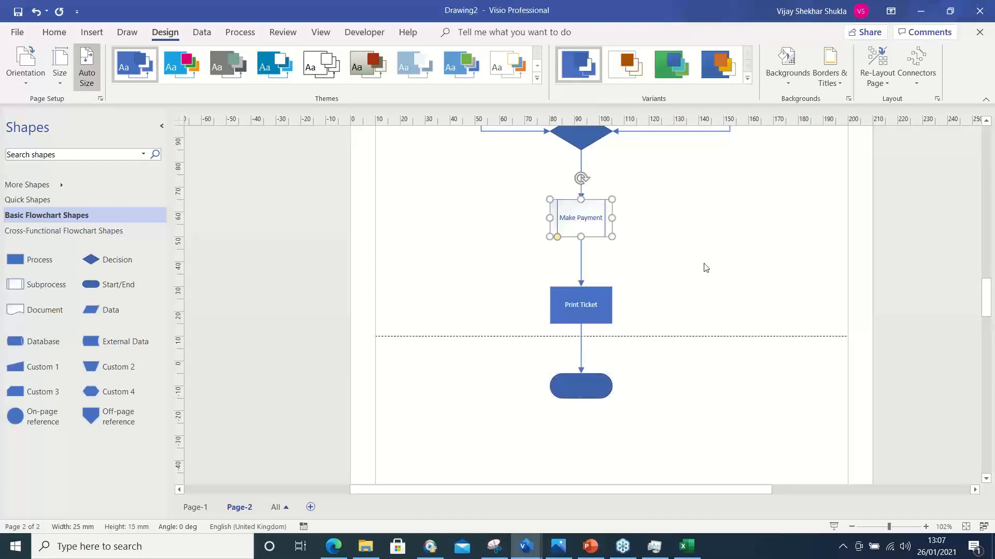
{"action": "left_click", "coordinate": [986, 32]}
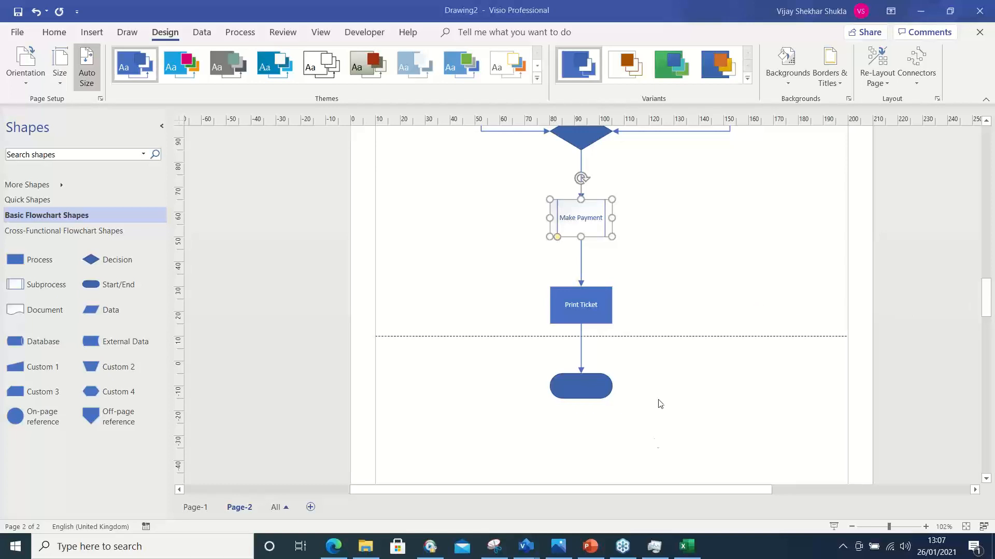
Switch to the Excel workbook and dismiss the options list covering the Data Visualizer flowchart on Sheet2.
{"action": "left_click", "coordinate": [692, 538]}
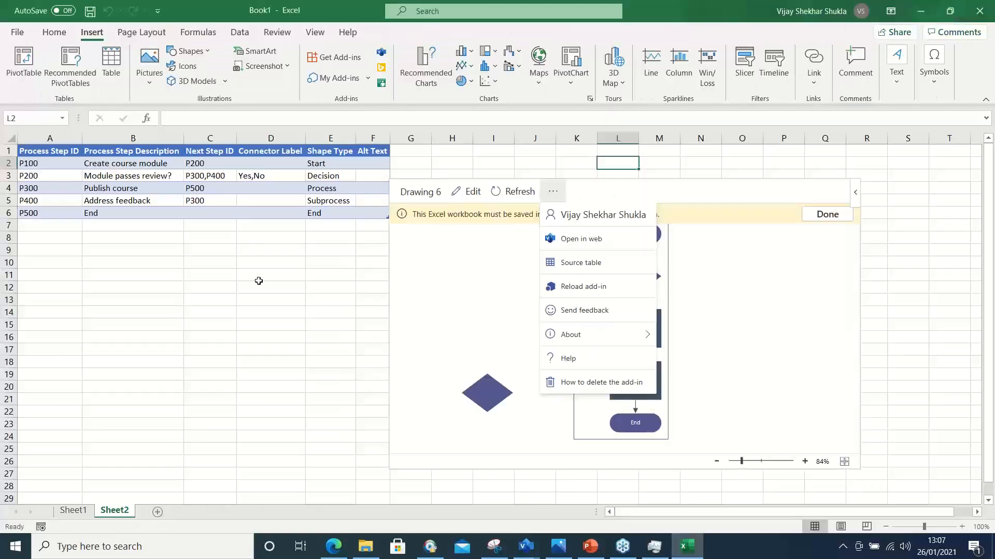
{"action": "left_click", "coordinate": [231, 288]}
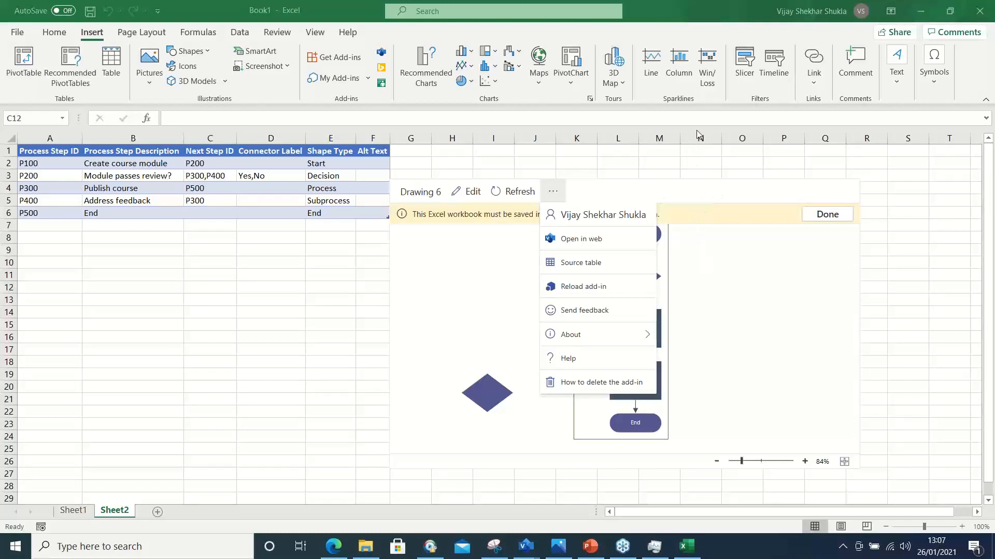
{"action": "left_click", "coordinate": [437, 262]}
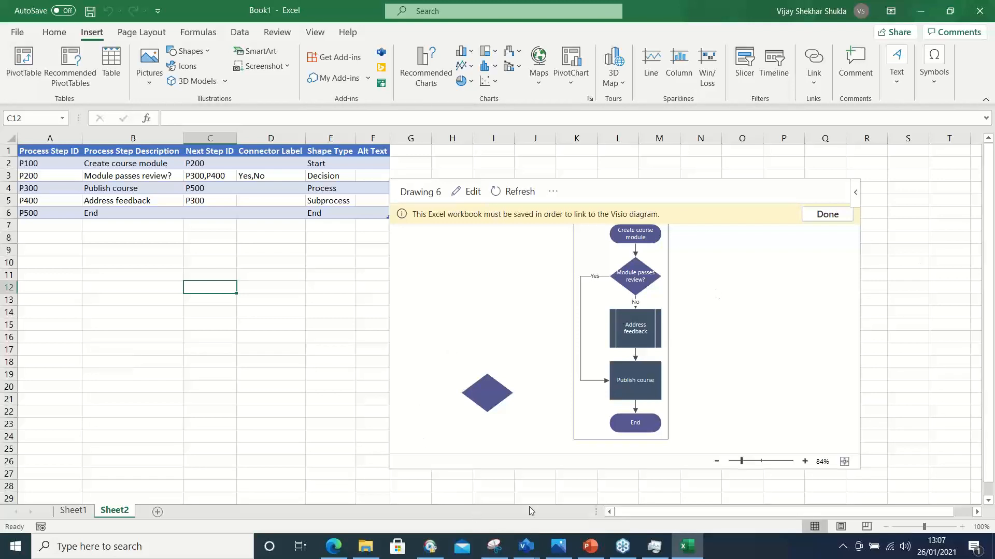
Search Windows for "MS WORD" and launch Word.
{"action": "left_click", "coordinate": [130, 547]}
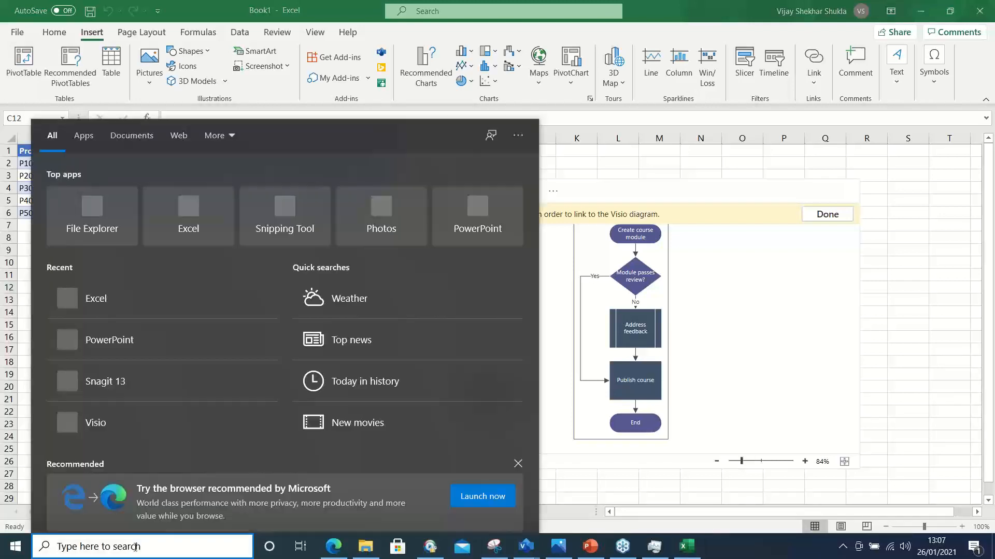
{"action": "type", "text": "MS W"}
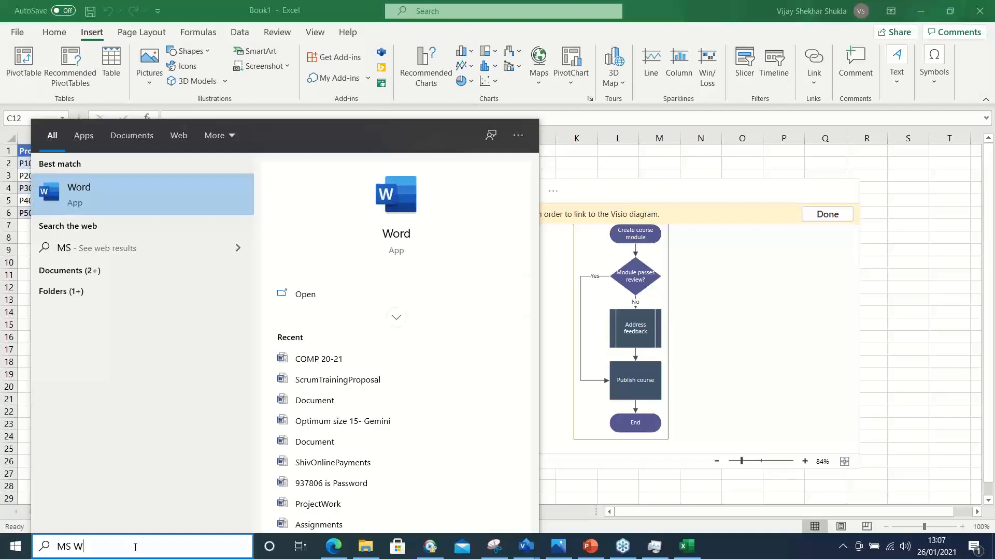
{"action": "type", "text": "OR"}
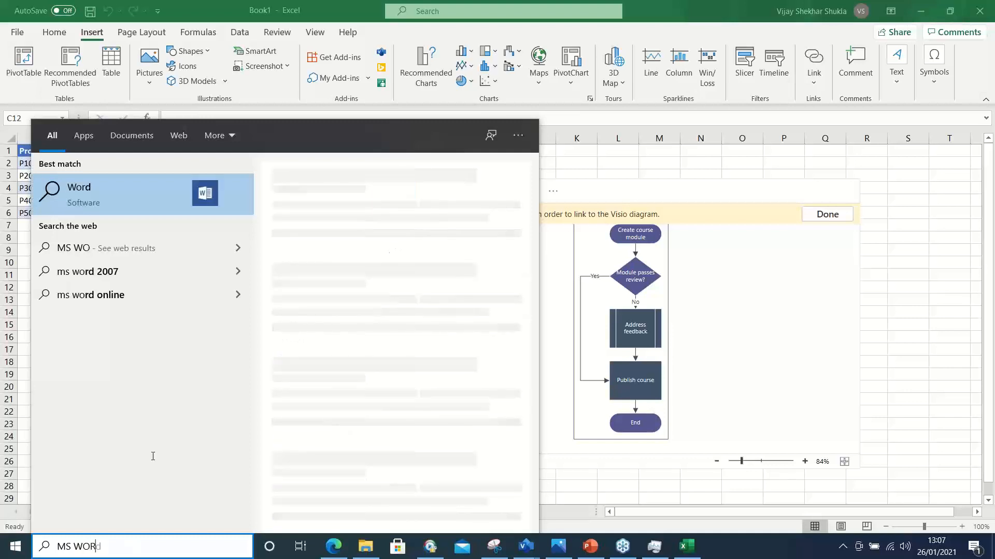
{"action": "type", "text": "D"}
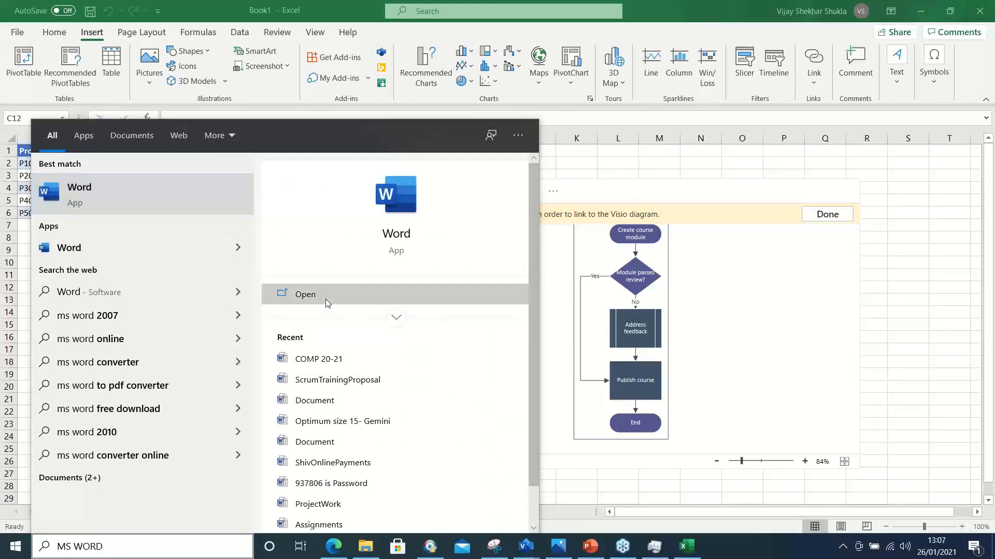
{"action": "left_click", "coordinate": [326, 303]}
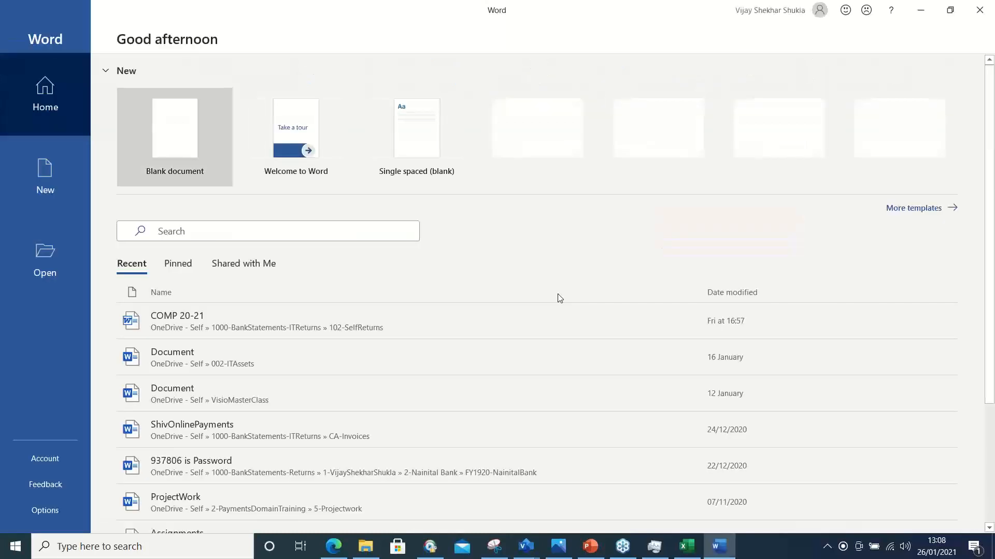
Create a blank Word document and close its Document Recovery list.
{"action": "left_click", "coordinate": [193, 150]}
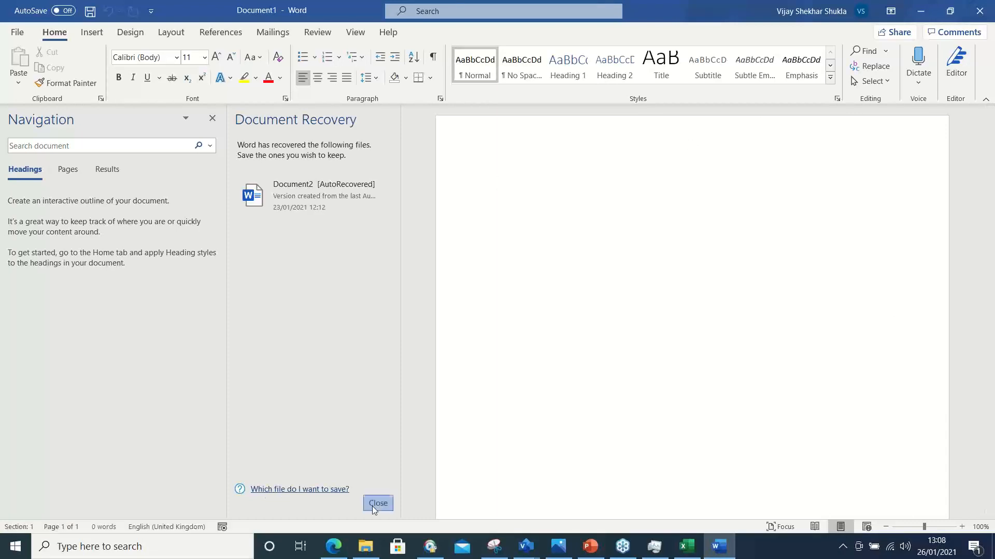
{"action": "left_click", "coordinate": [377, 503]}
{"action": "left_click", "coordinate": [320, 212]}
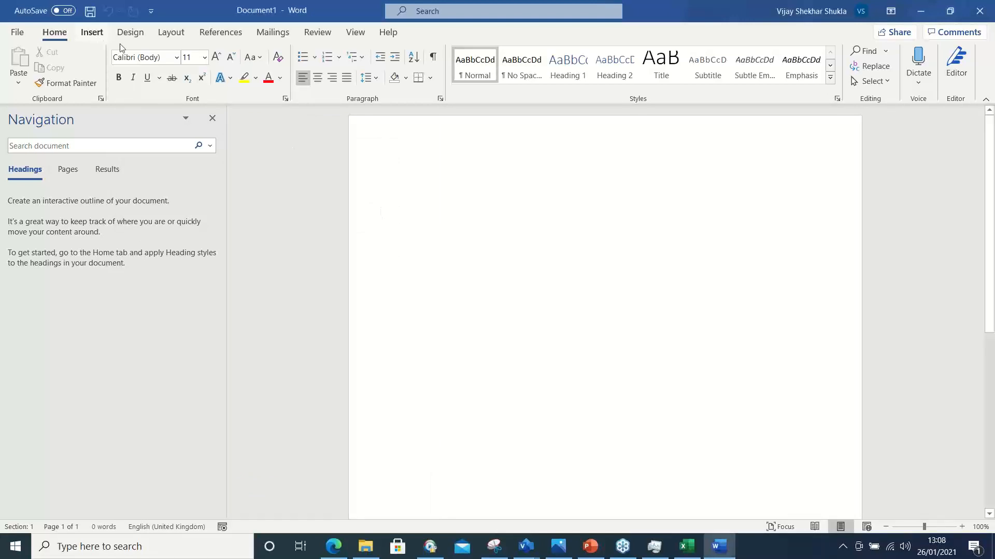
Check the object types available for insertion into the Word document, and leave without inserting one.
{"action": "left_click", "coordinate": [92, 35]}
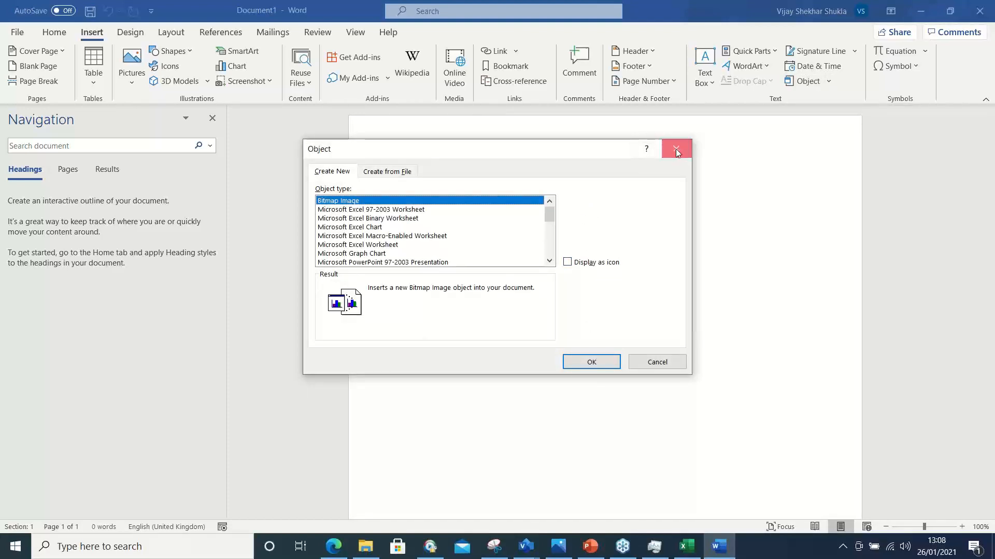
{"action": "left_click", "coordinate": [676, 148]}
Return to the Excel workbook with the flowchart and switch from it to the PowerPoint presentation.
{"action": "left_click", "coordinate": [687, 546]}
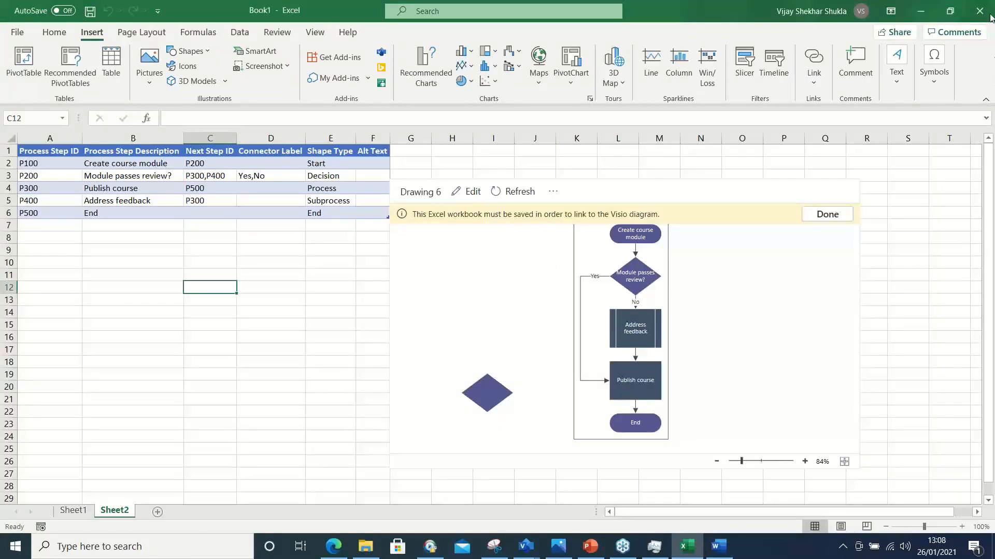
{"action": "left_click", "coordinate": [989, 31]}
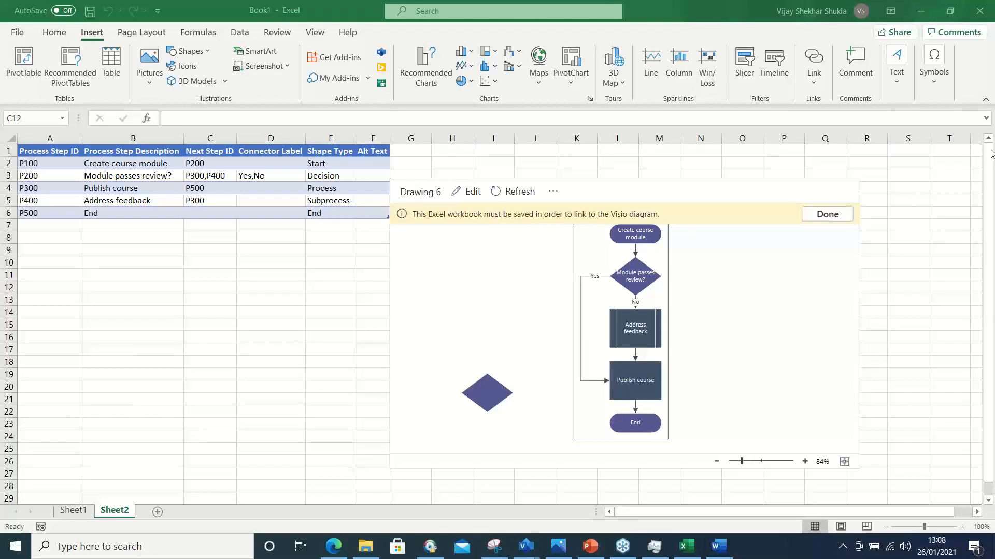
{"action": "left_click", "coordinate": [591, 550]}
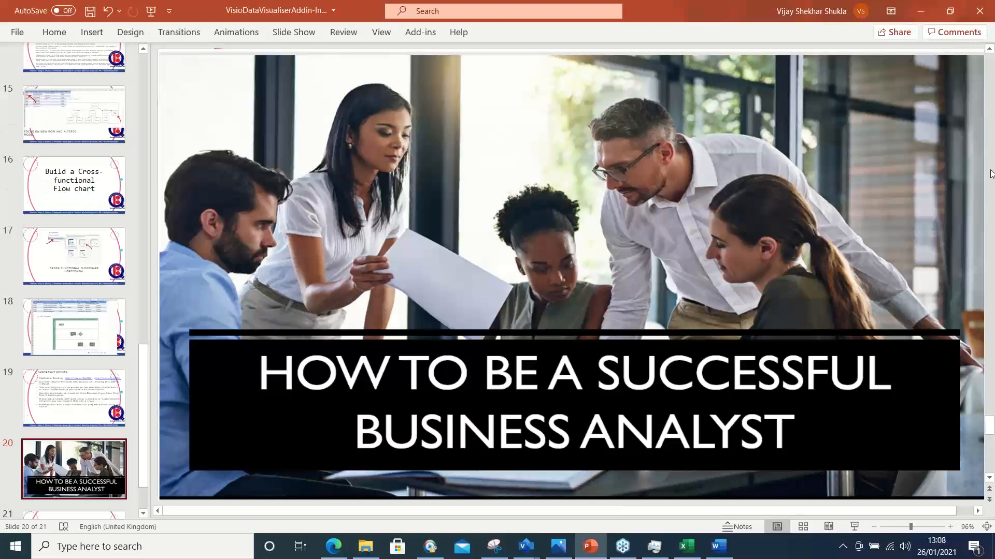
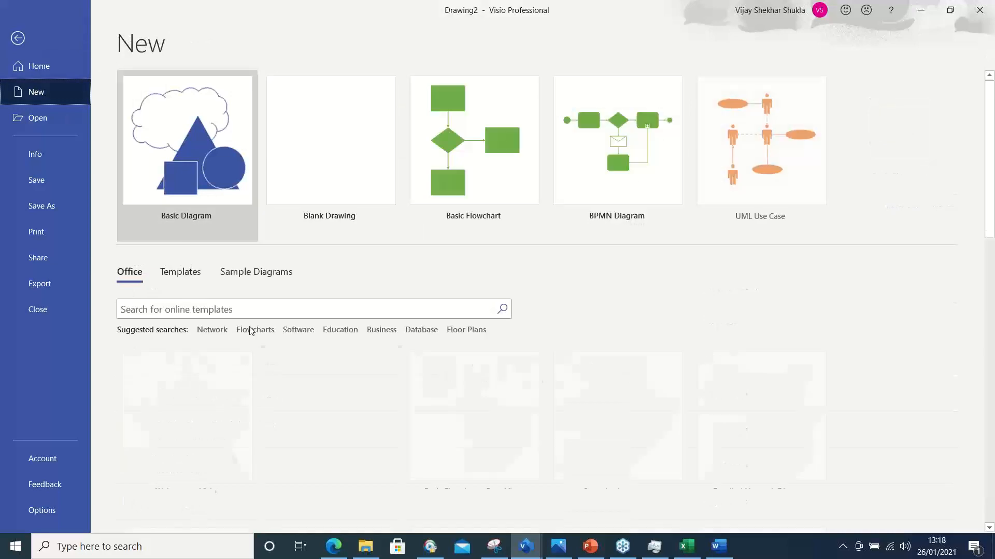
Browse the Software and Database template category for a new Visio drawing, down to its wireframe templates.
{"action": "scroll", "coordinate": [391, 340], "scroll_direction": "down", "scroll_amount": 3}
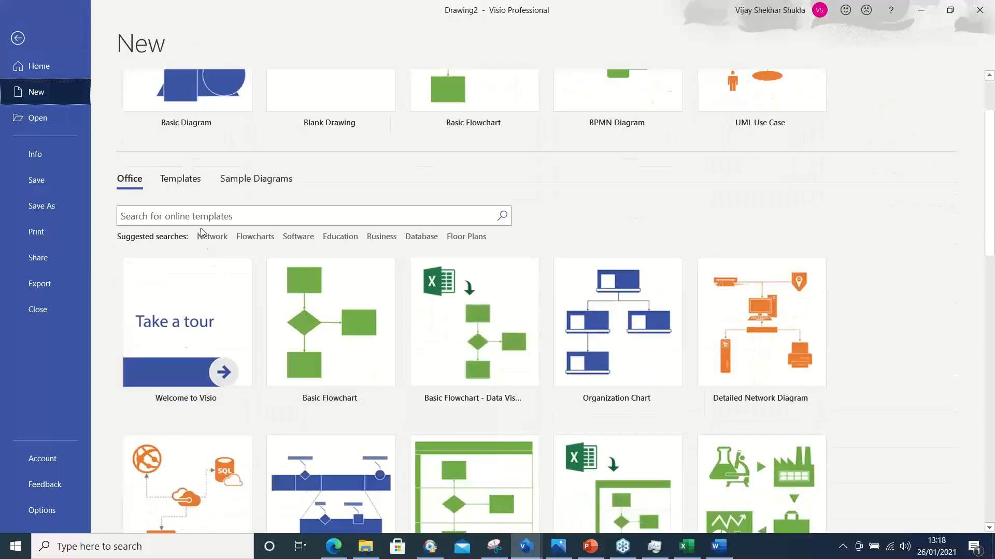
{"action": "left_click", "coordinate": [180, 178]}
{"action": "scroll", "coordinate": [375, 357], "scroll_direction": "down", "scroll_amount": 2}
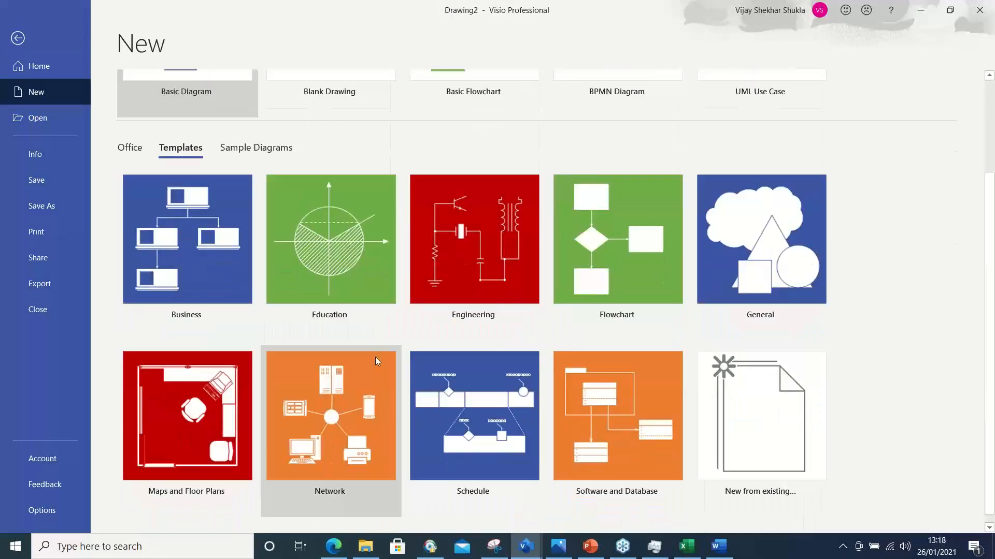
{"action": "left_click", "coordinate": [598, 414]}
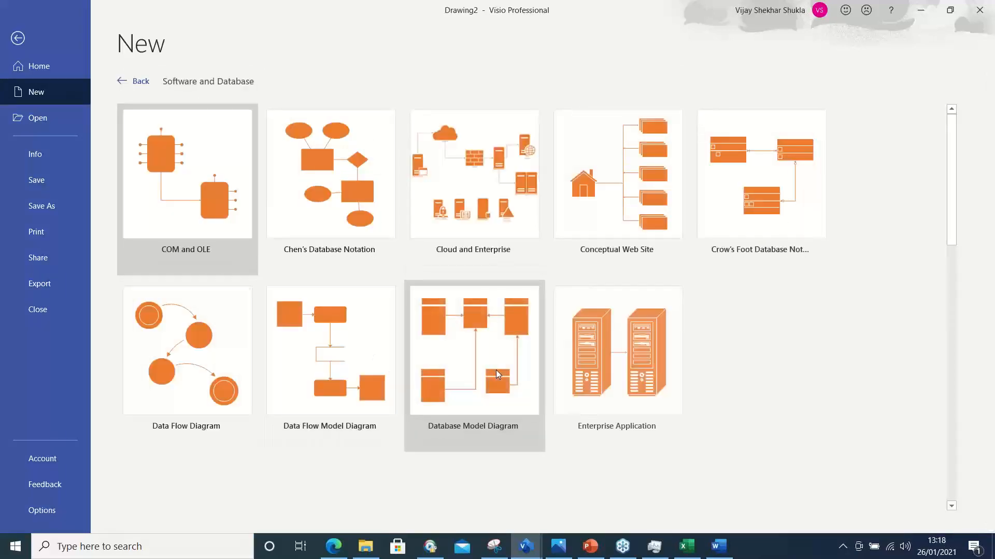
{"action": "scroll", "coordinate": [496, 369], "scroll_direction": "down", "scroll_amount": 5}
{"action": "scroll", "coordinate": [495, 371], "scroll_direction": "down", "scroll_amount": 5}
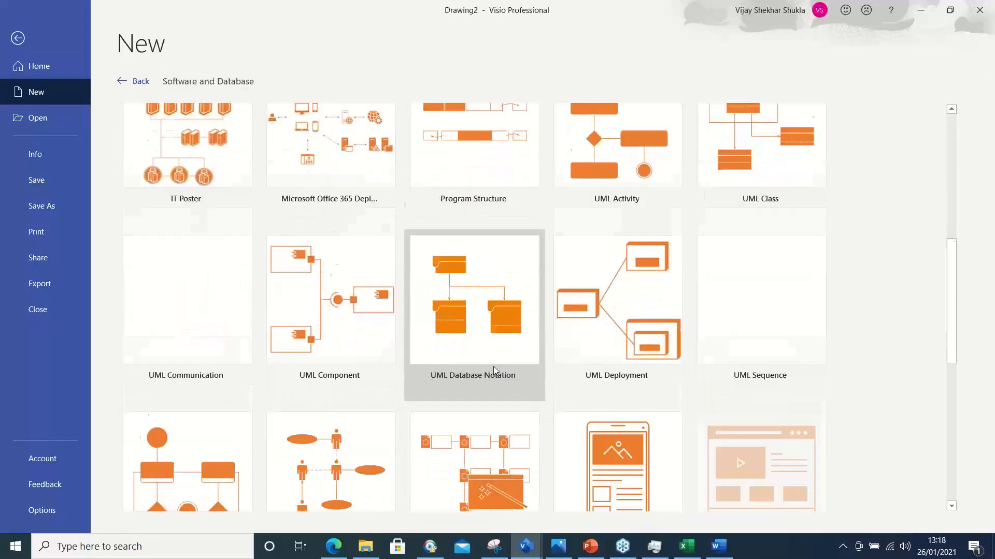
Create a drawing from the Media Wireframe Diagram sample of the Wireframe - Mobile App template.
{"action": "left_click", "coordinate": [621, 361]}
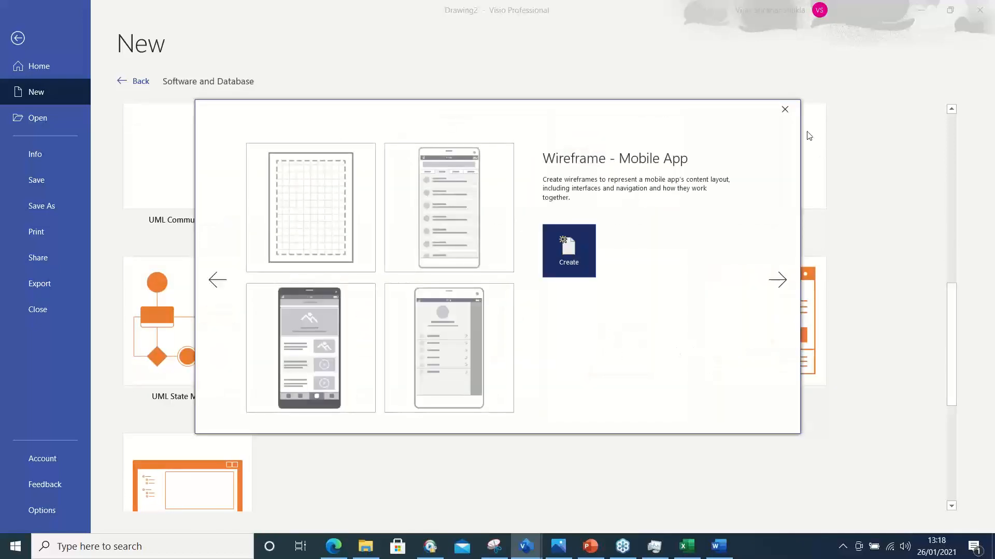
{"action": "left_click", "coordinate": [305, 363]}
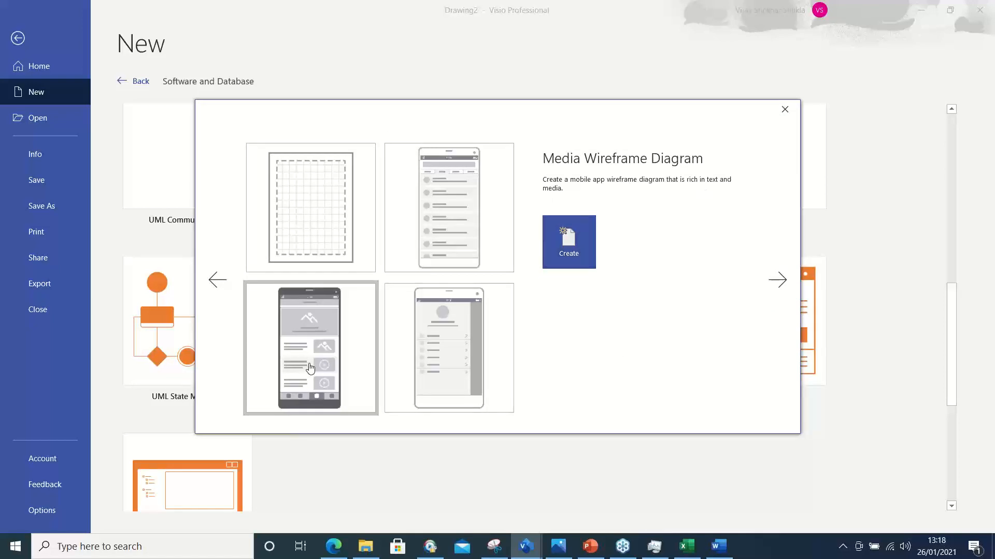
{"action": "left_click", "coordinate": [568, 243]}
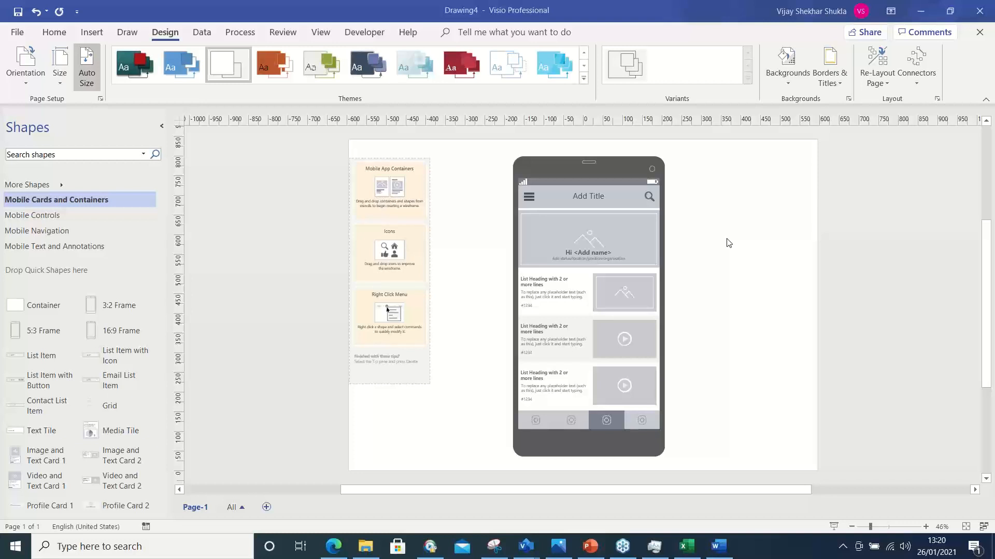
Switch to the Excel workbook and compare the flowchart on Sheet2 with the organization chart on Sheet1.
{"action": "left_click", "coordinate": [687, 546]}
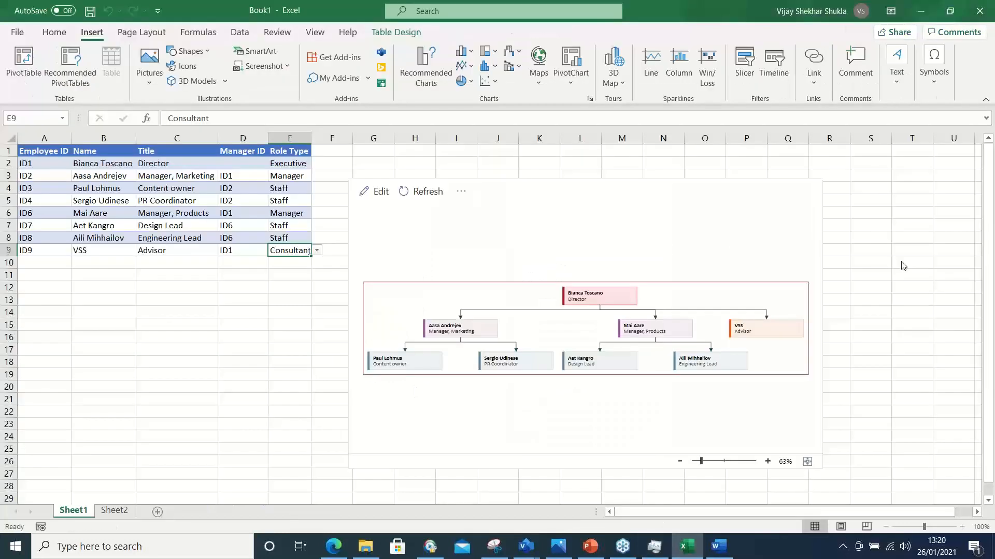
{"action": "left_click", "coordinate": [114, 511]}
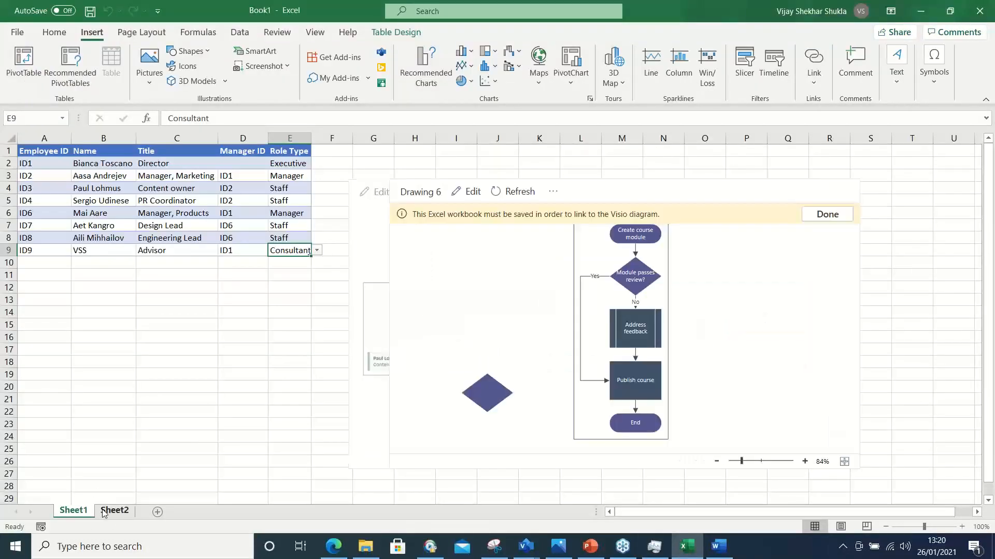
{"action": "left_click", "coordinate": [73, 511]}
{"action": "left_click", "coordinate": [95, 337]}
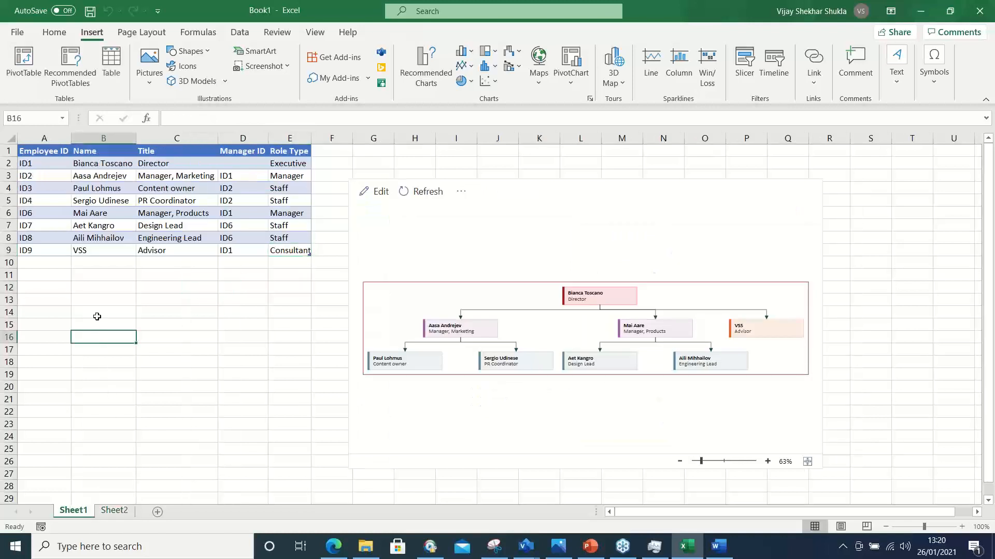
{"action": "left_click", "coordinate": [102, 300]}
{"action": "left_click", "coordinate": [105, 271]}
{"action": "left_click", "coordinate": [105, 262]}
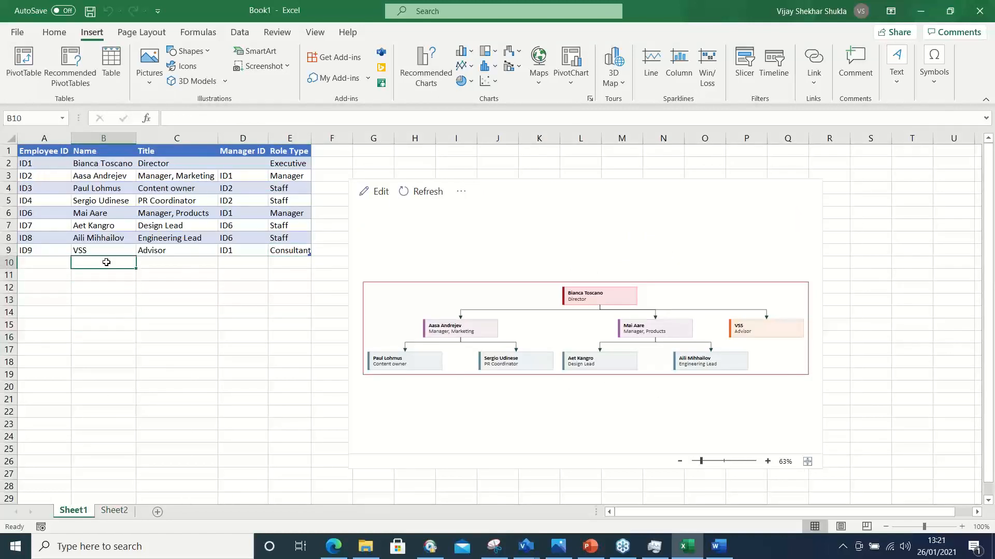
{"action": "left_click", "coordinate": [106, 274]}
{"action": "left_click", "coordinate": [107, 289]}
{"action": "left_click", "coordinate": [104, 312]}
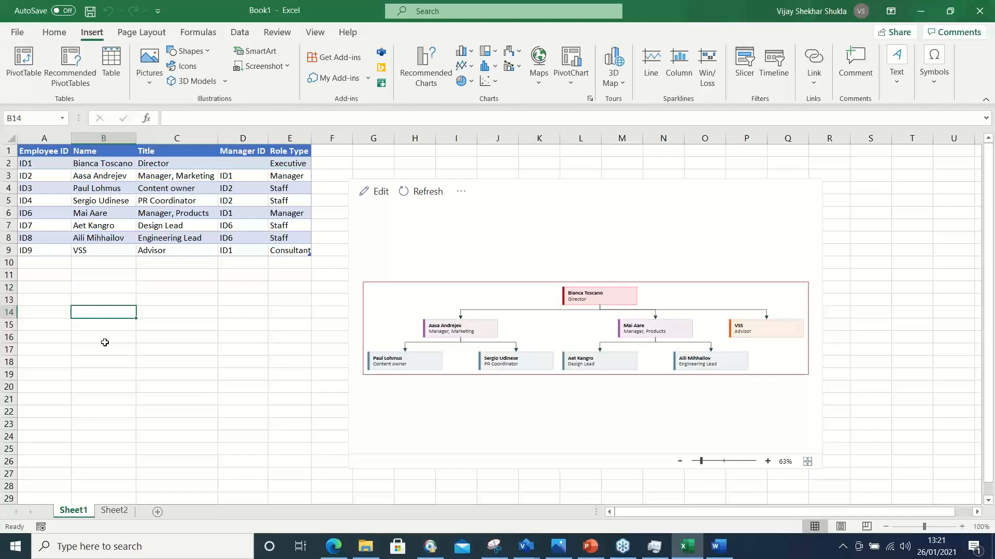
{"action": "left_click", "coordinate": [104, 337]}
{"action": "left_click", "coordinate": [105, 362]}
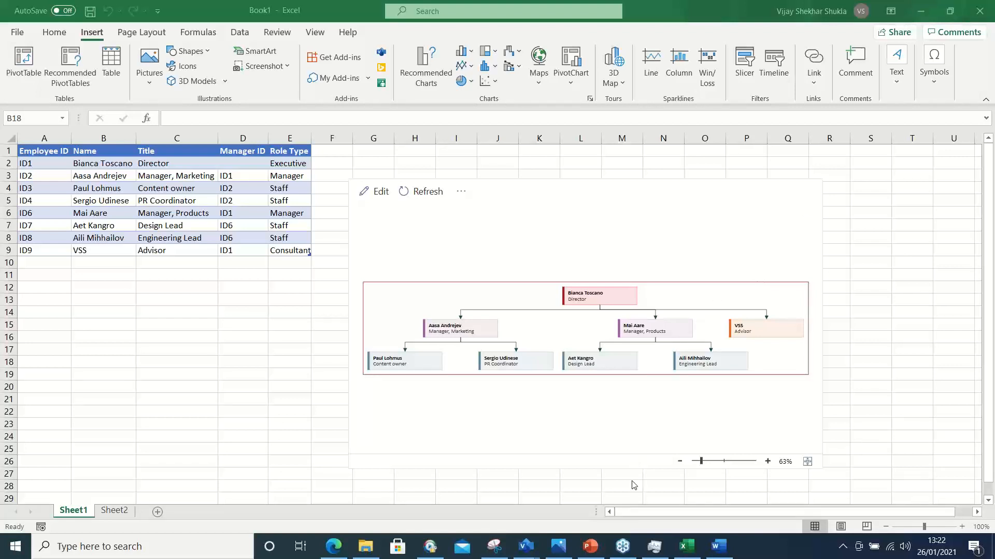
Switch to the PowerPoint presentation.
{"action": "left_click", "coordinate": [591, 547]}
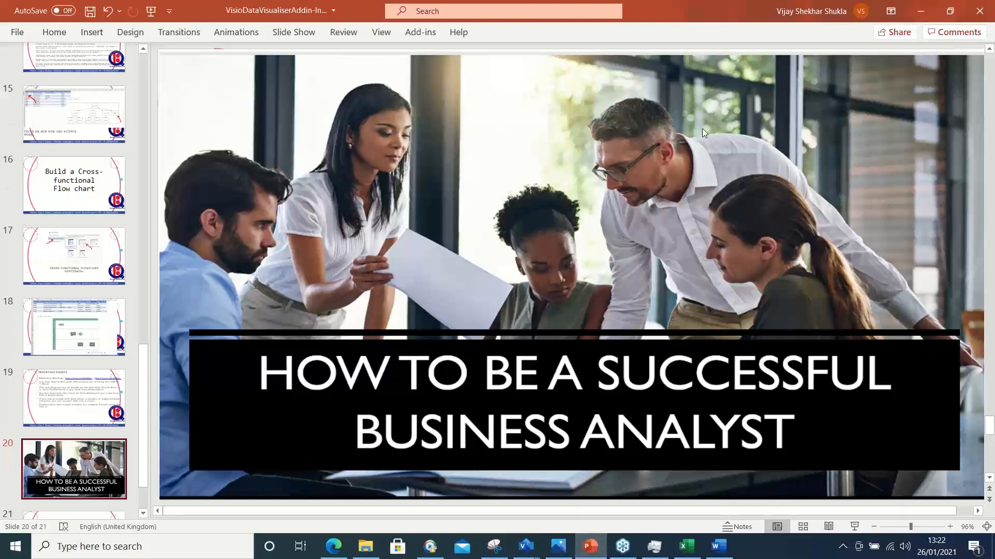